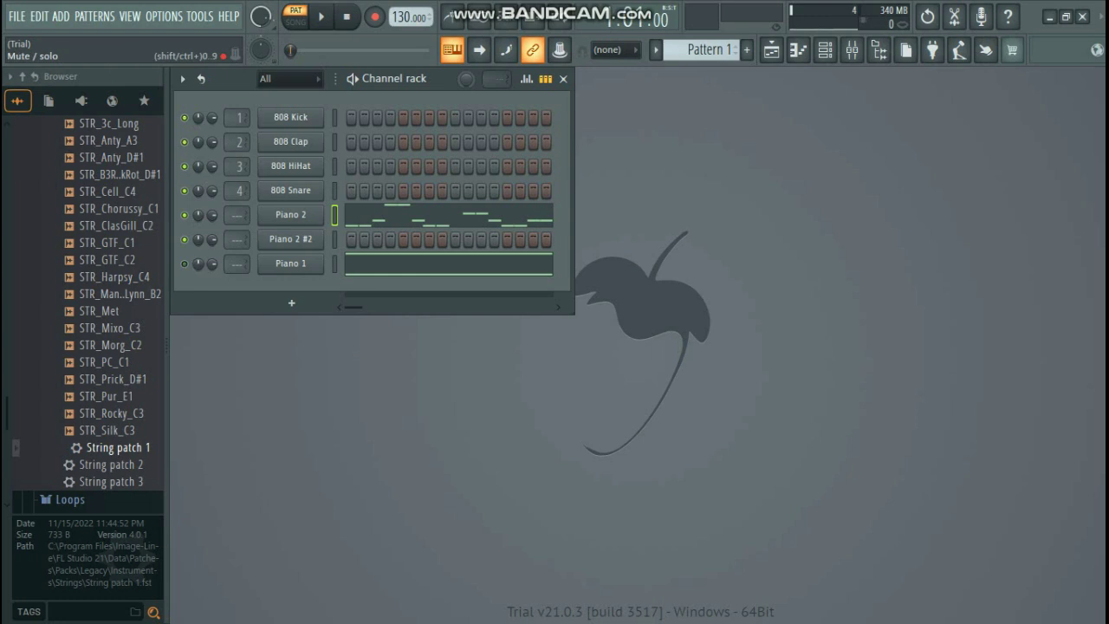
- Play Pattern 1 to hear it, then copy the notes of the Piano 2 channel
click(321, 17)
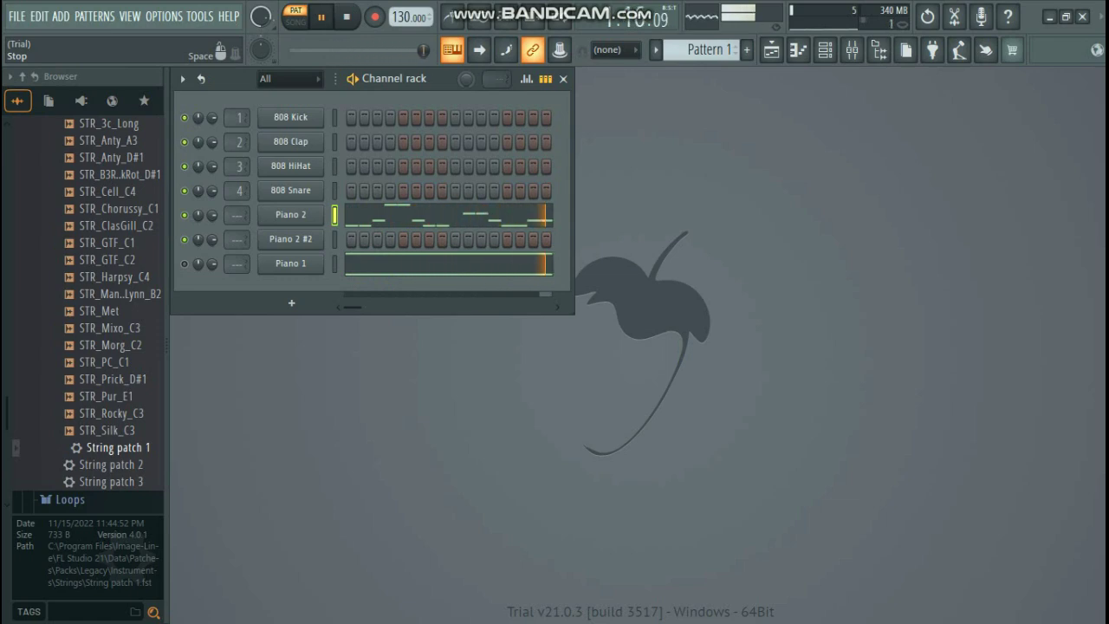
key(space)
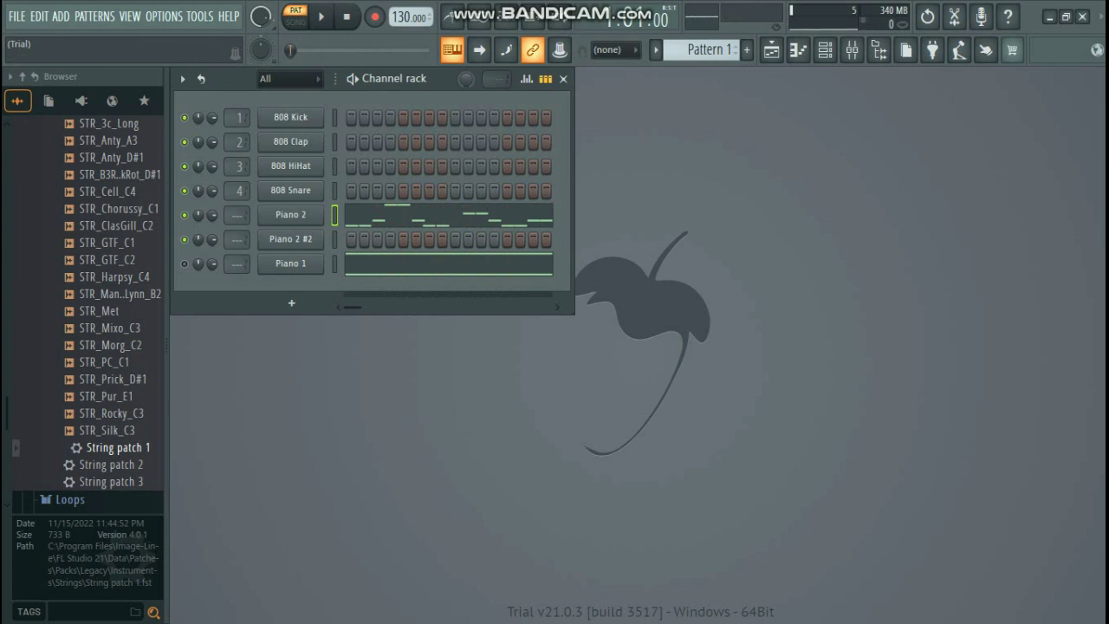
right_click(324, 210)
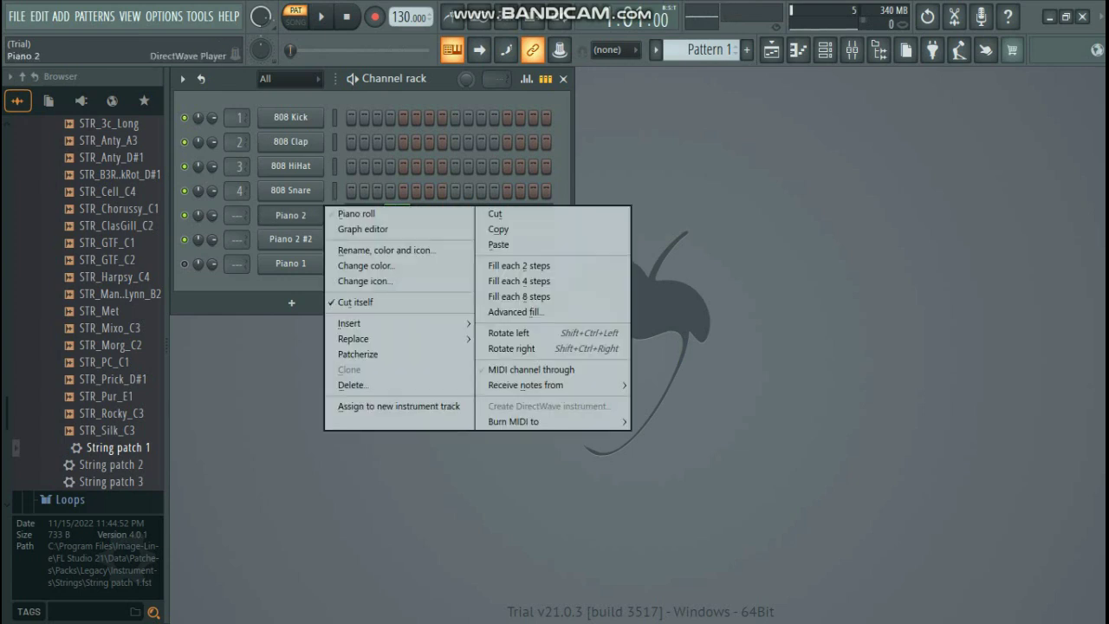
click(501, 229)
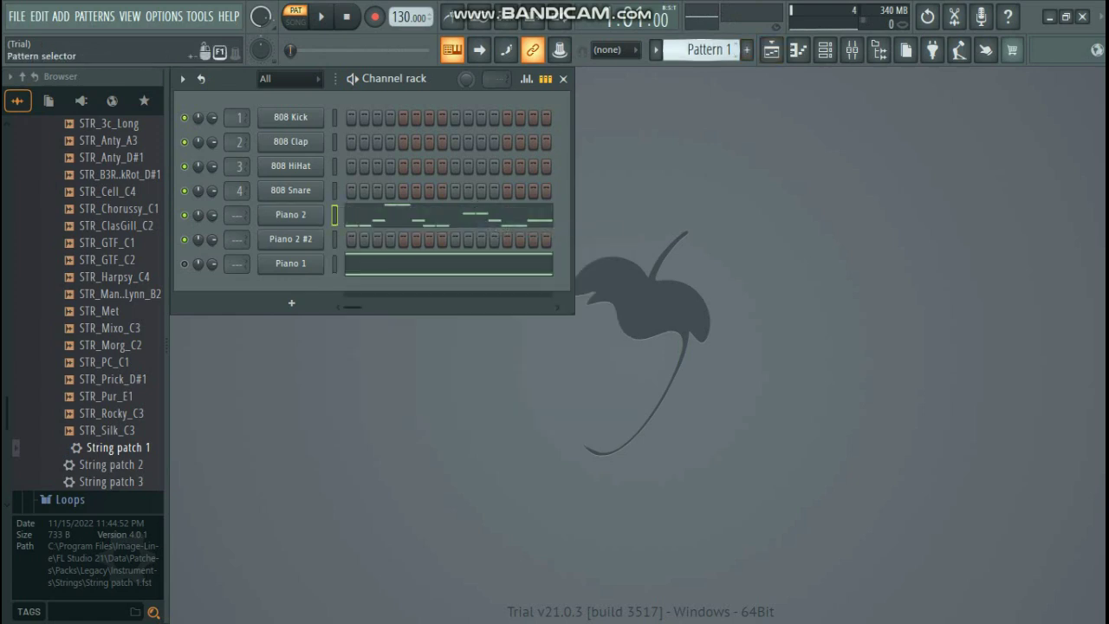
- Switch to Pattern 2, open the piano roll of the Piano 2 #2 channel, and play the pattern
scroll(707, 50, up, 1)
right_click(322, 234)
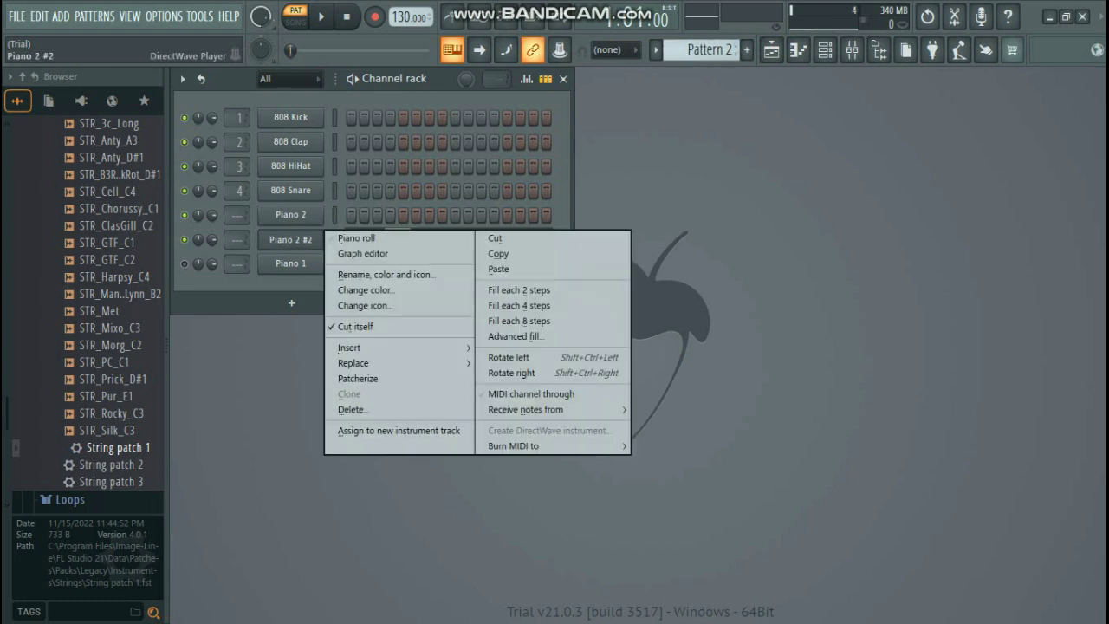
click(356, 239)
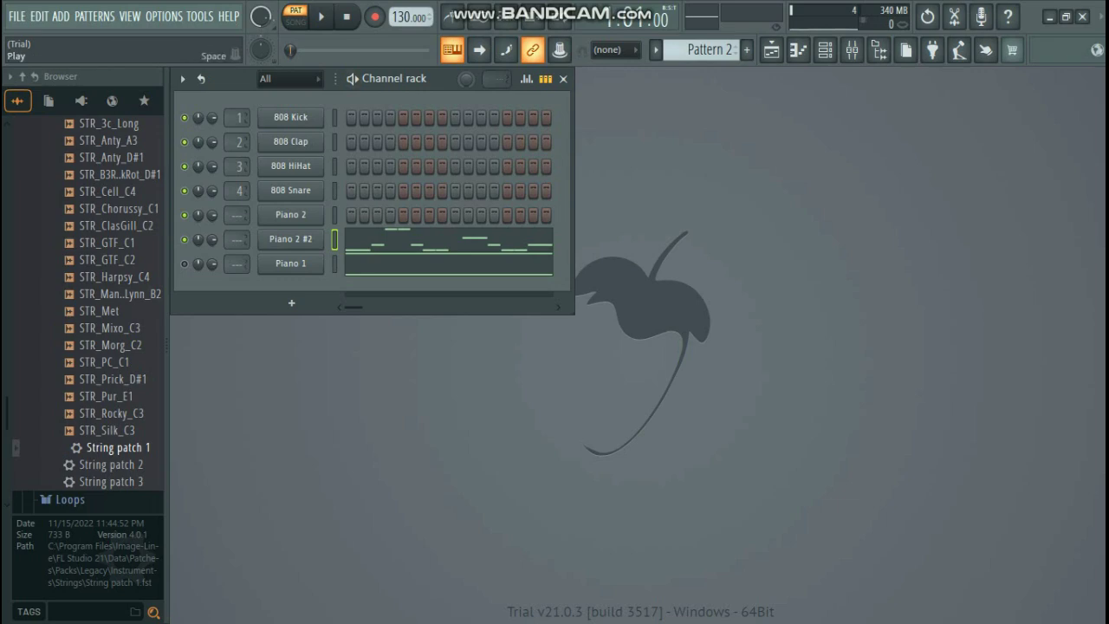
key(space)
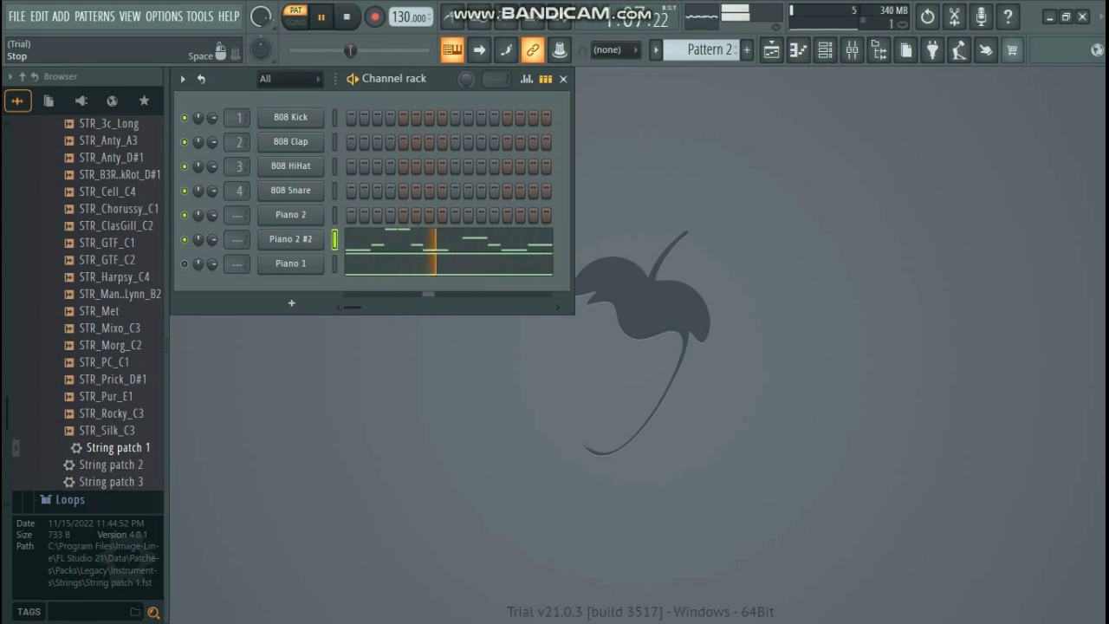
key(space)
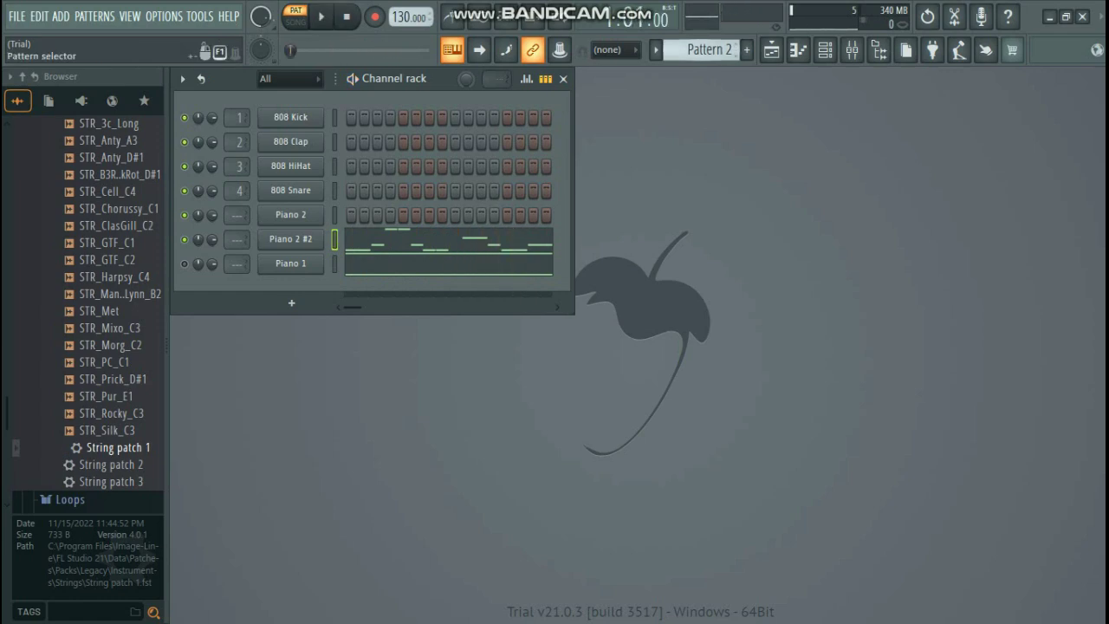
- Return to Pattern 1, unmute the Piano 1 channel, and play the pattern
scroll(702, 50, up, 1)
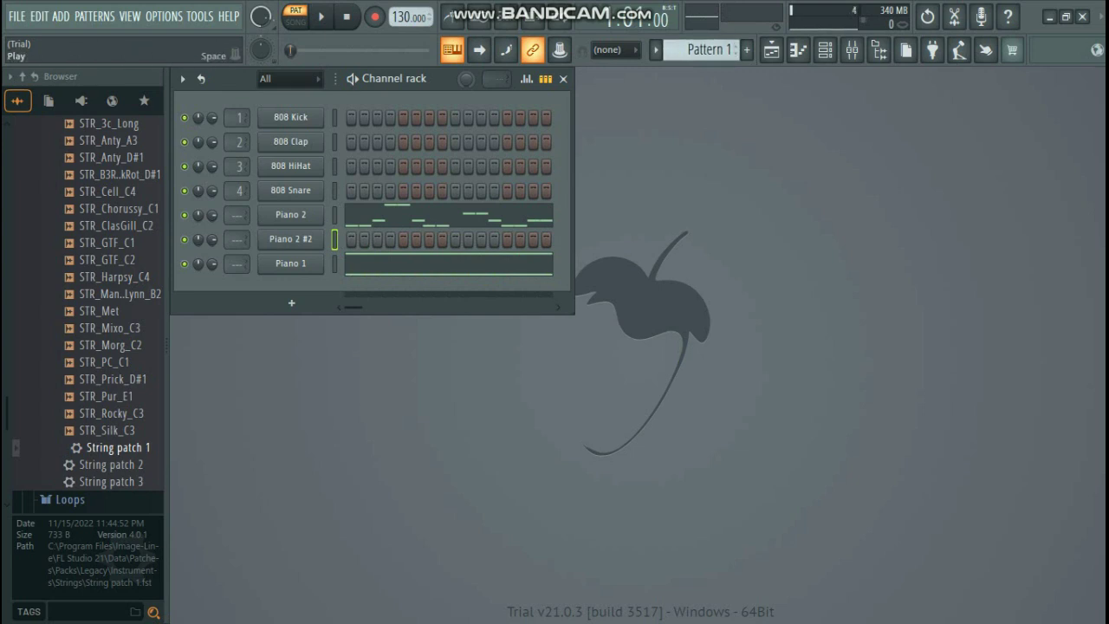
key(space)
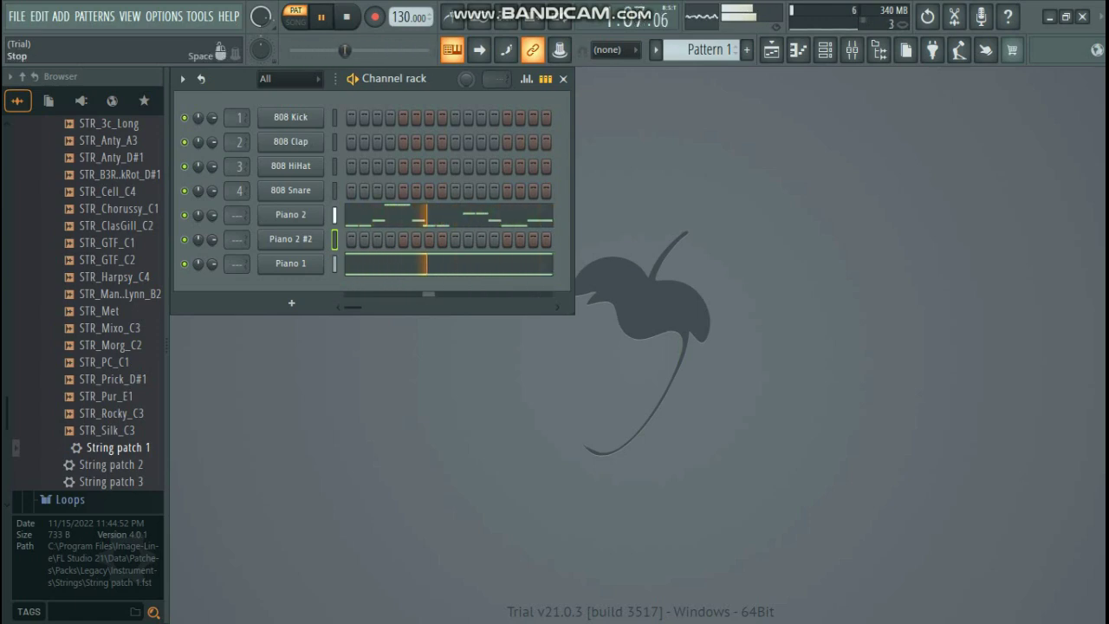
key(space)
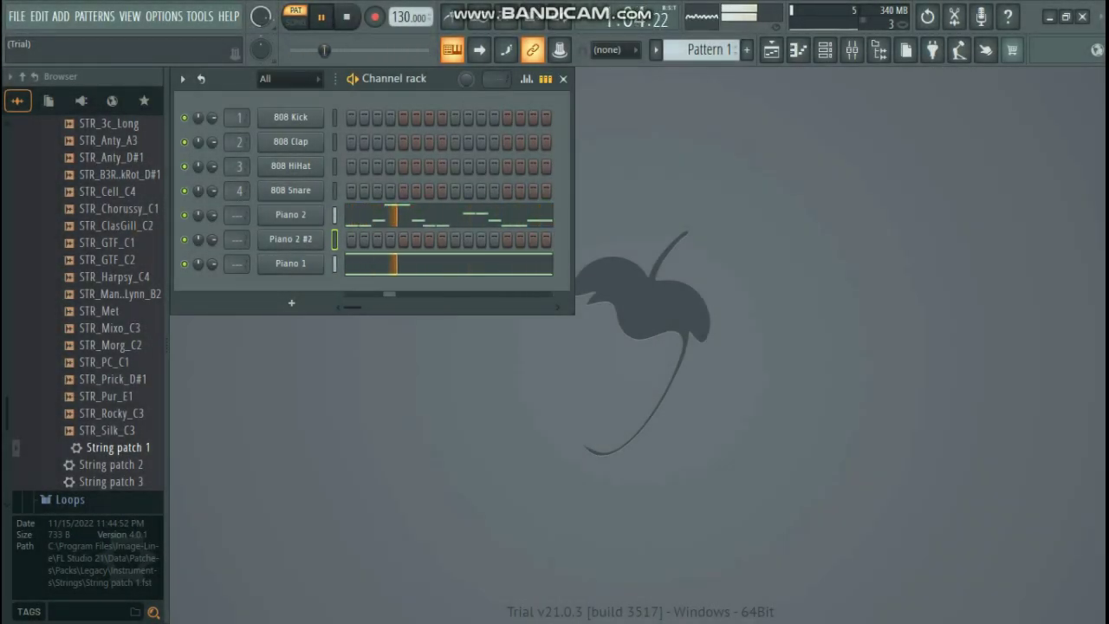
key(space)
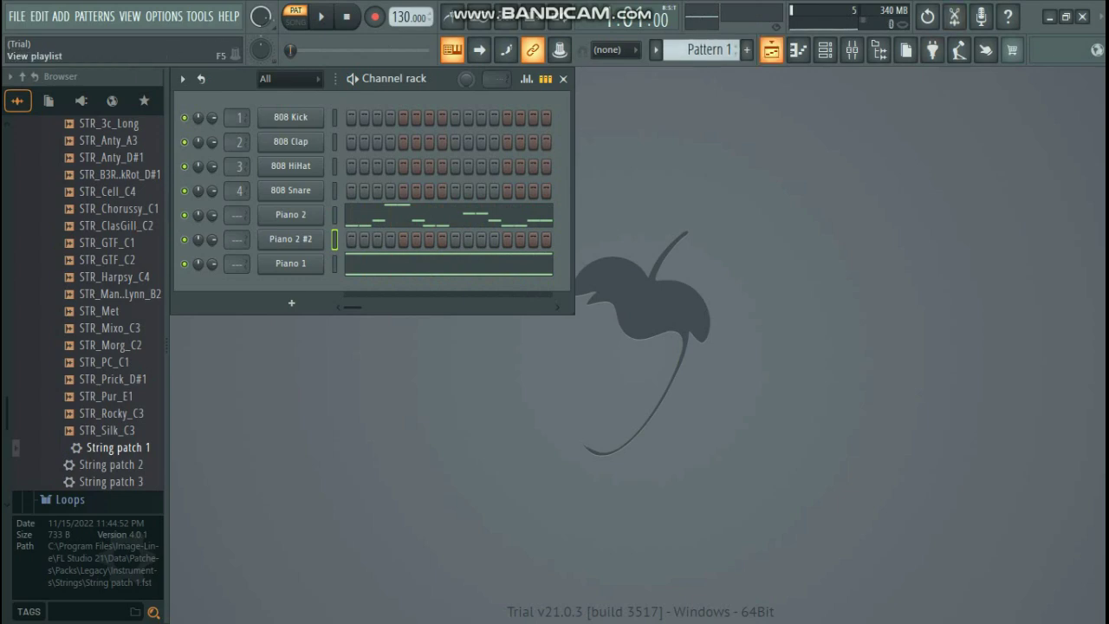
- Place Pattern 1 clips at bars 1 and 2 of Track 1 in the playlist, playing the song to check
key(F5)
click(397, 144)
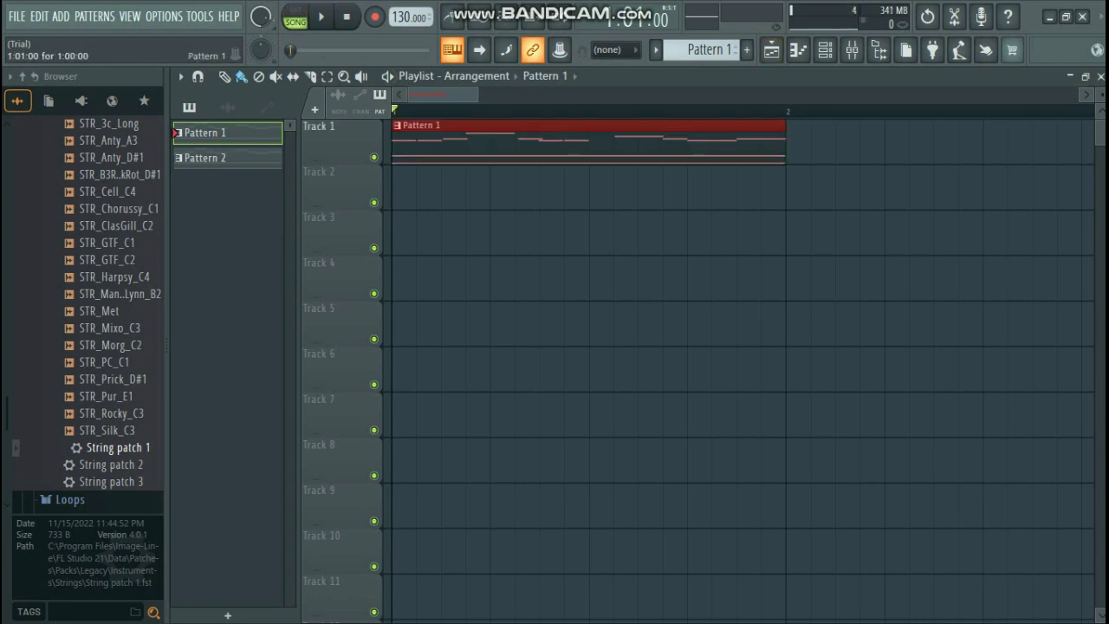
key(space)
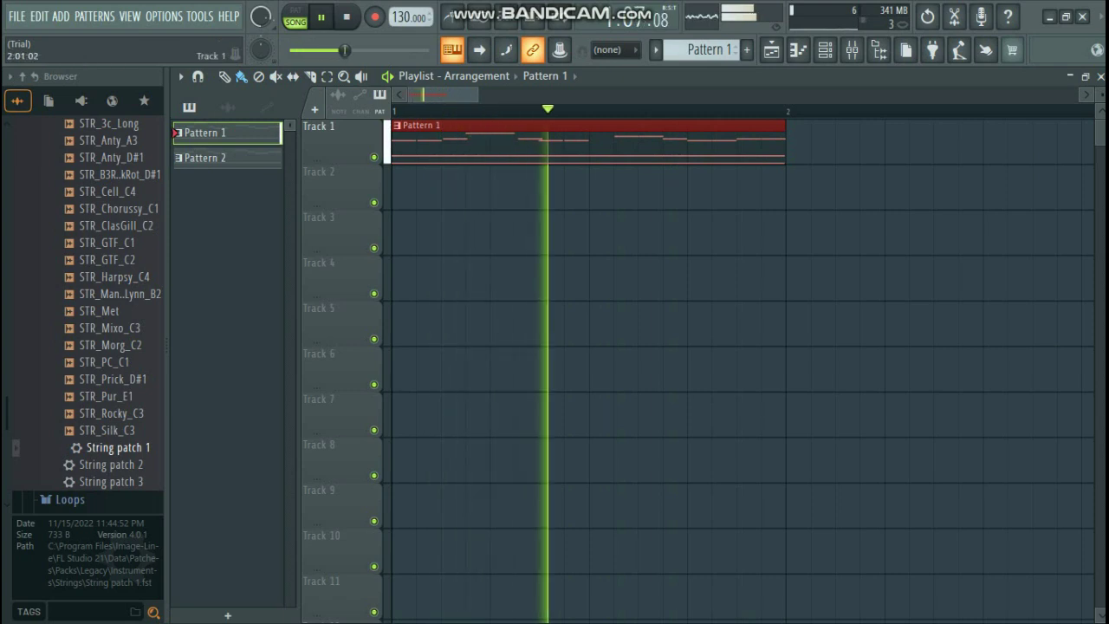
click(792, 144)
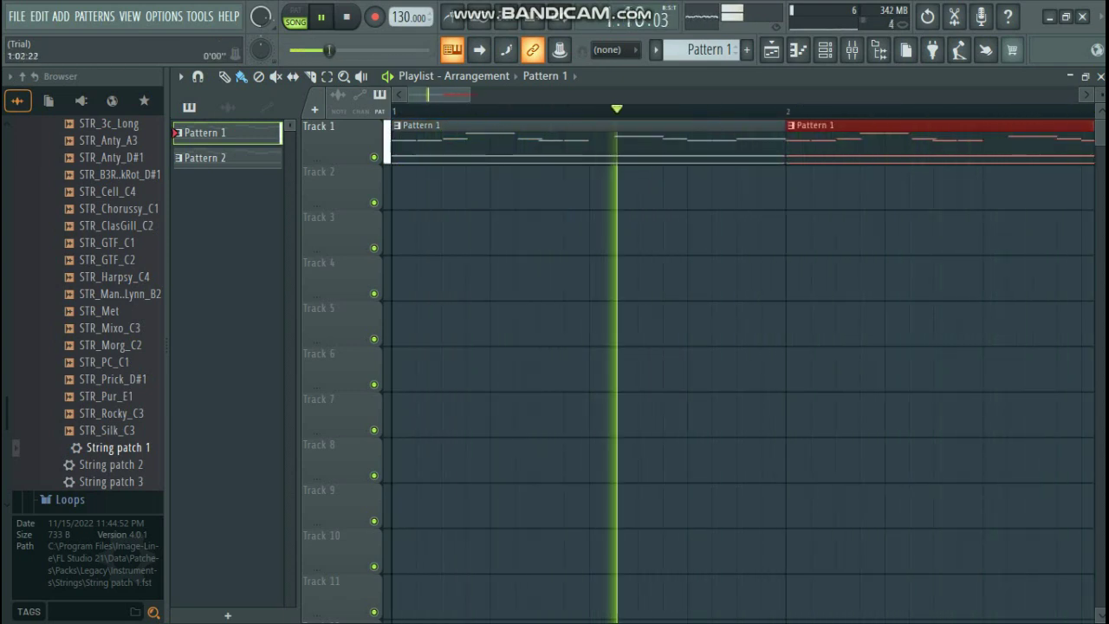
key(space)
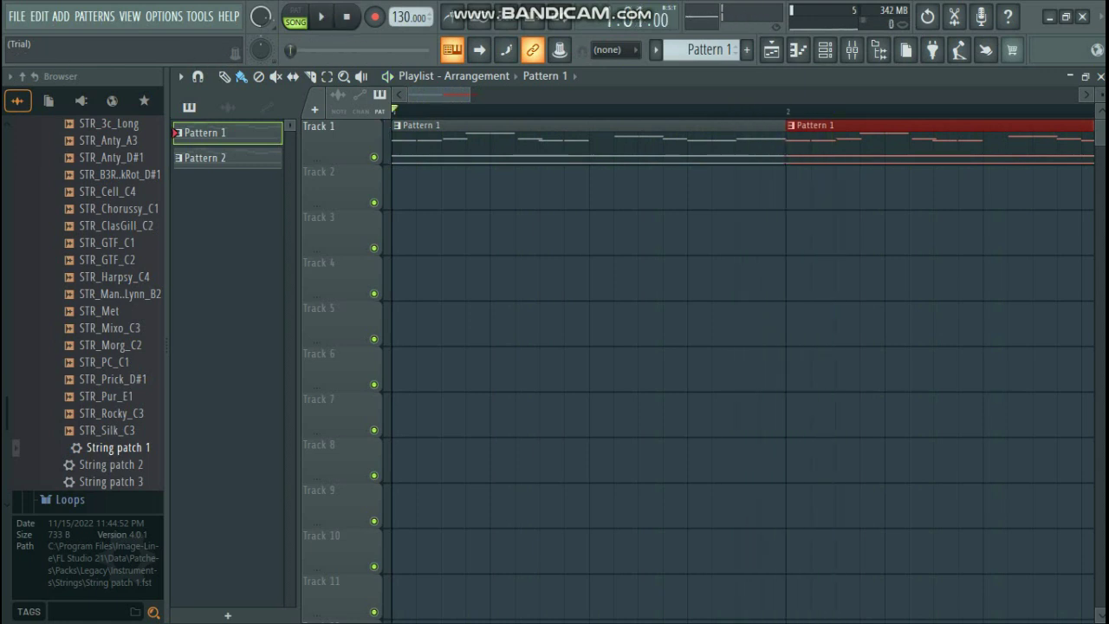
- Add Pattern 1 clips at bars 3 and 4 of Track 1, playing the song to check the placement
drag(439, 94, 499, 94)
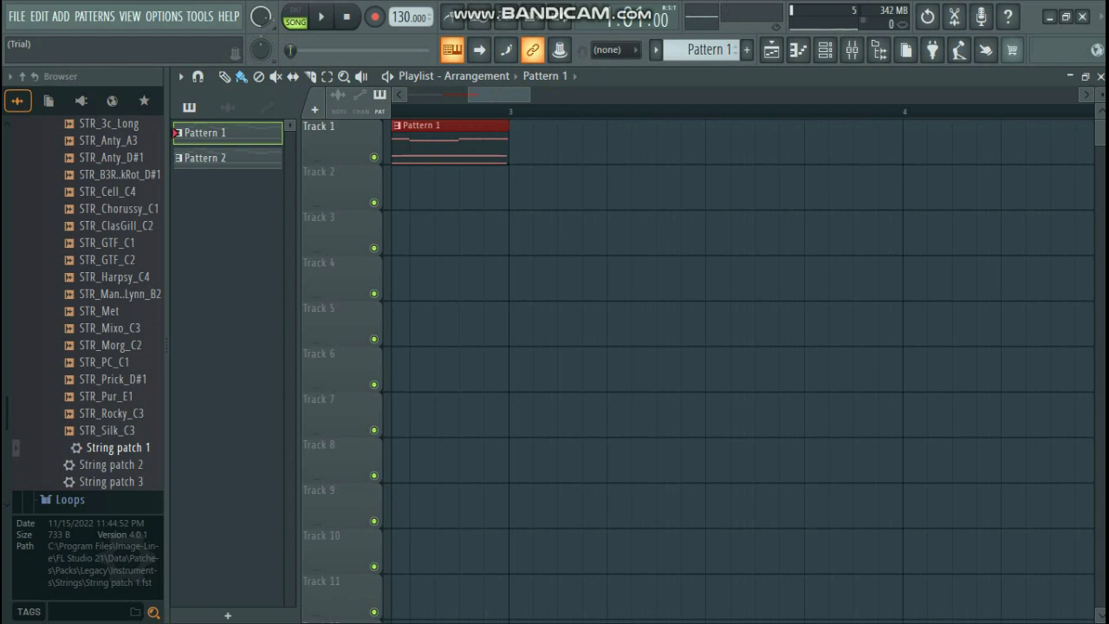
click(527, 144)
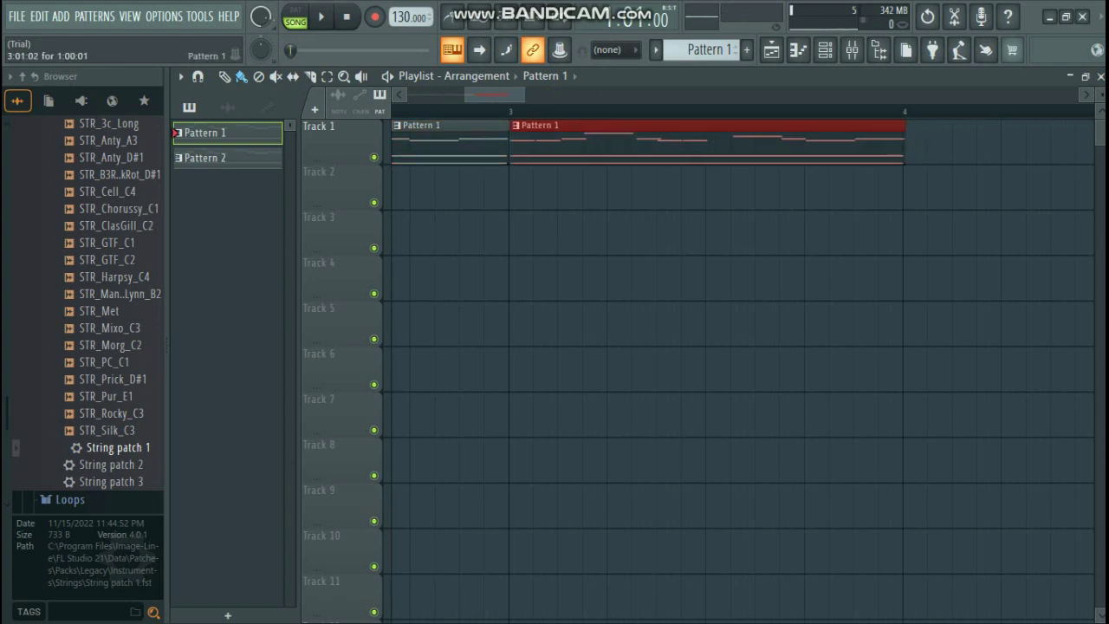
key(space)
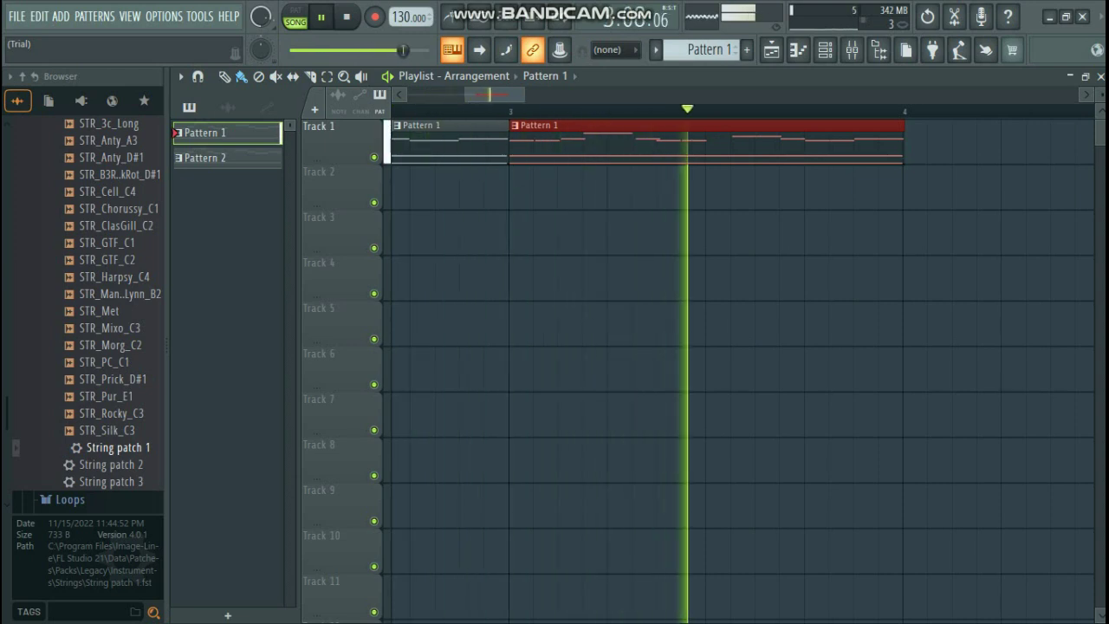
key(space)
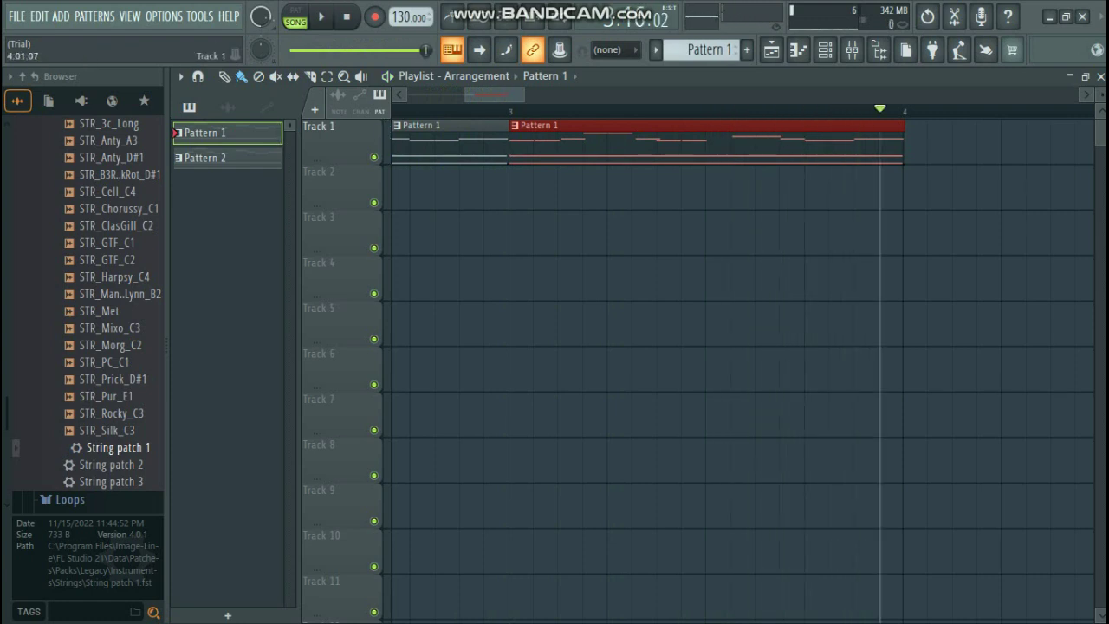
click(919, 144)
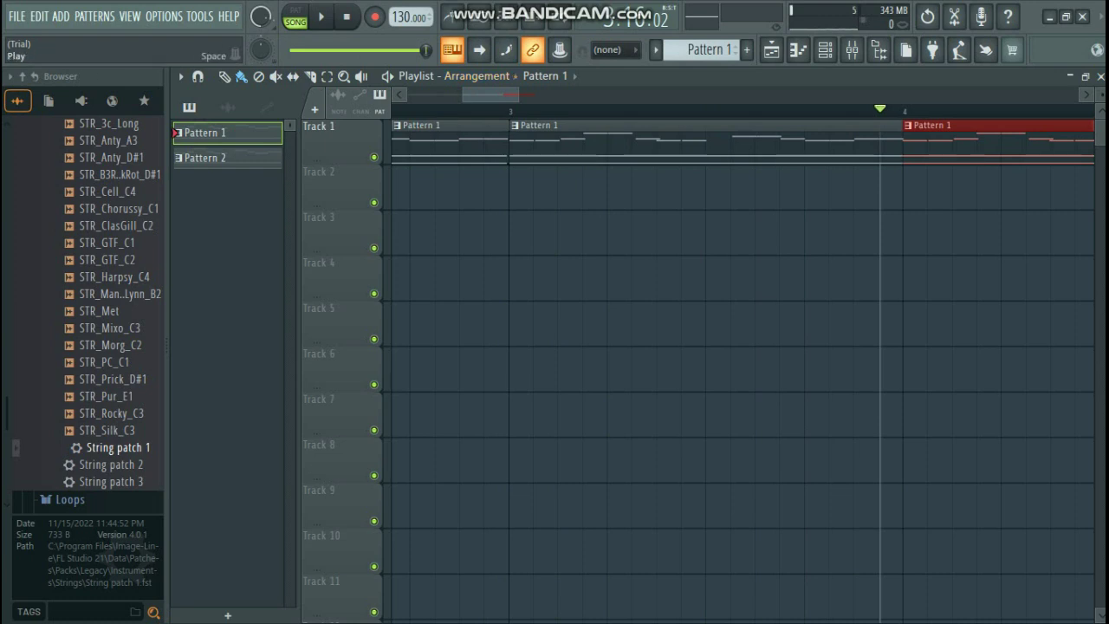
key(space)
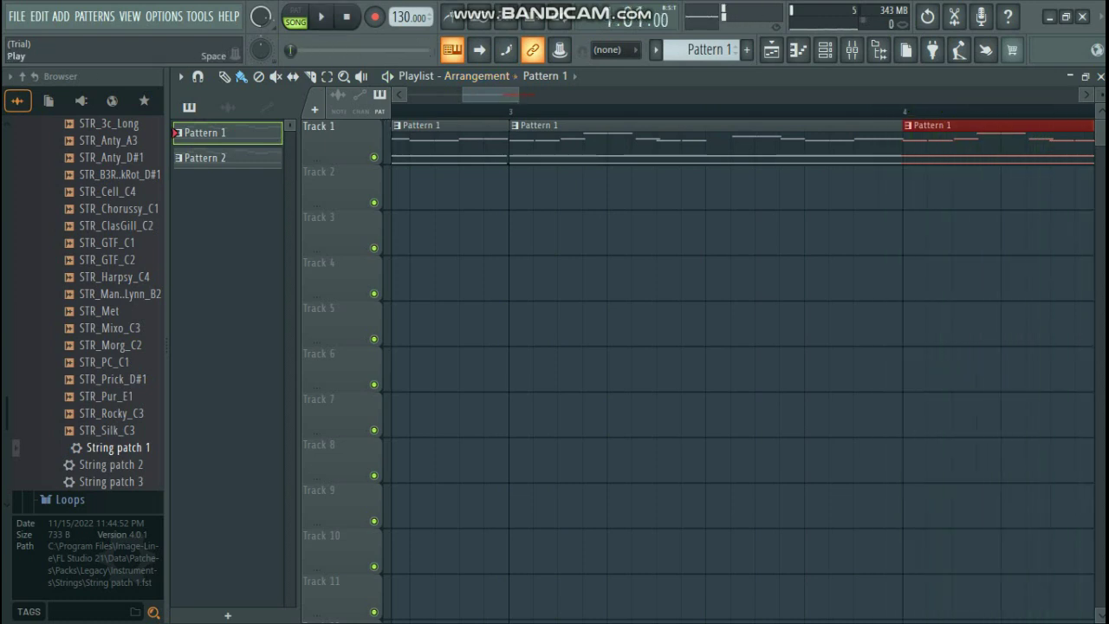
key(space)
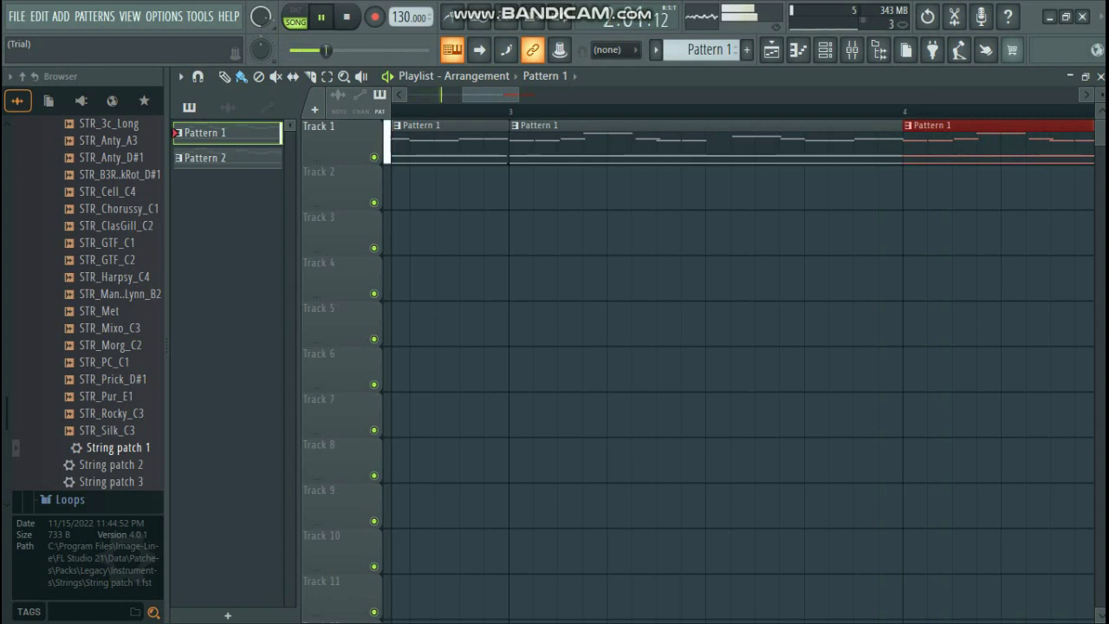
key(space)
- Play the arrangement from late in bar 2 through the last Pattern 1 clip
mouse_move(477, 94)
mouse_down()
mouse_move(422, 94)
mouse_move(457, 94)
mouse_up()
click(650, 110)
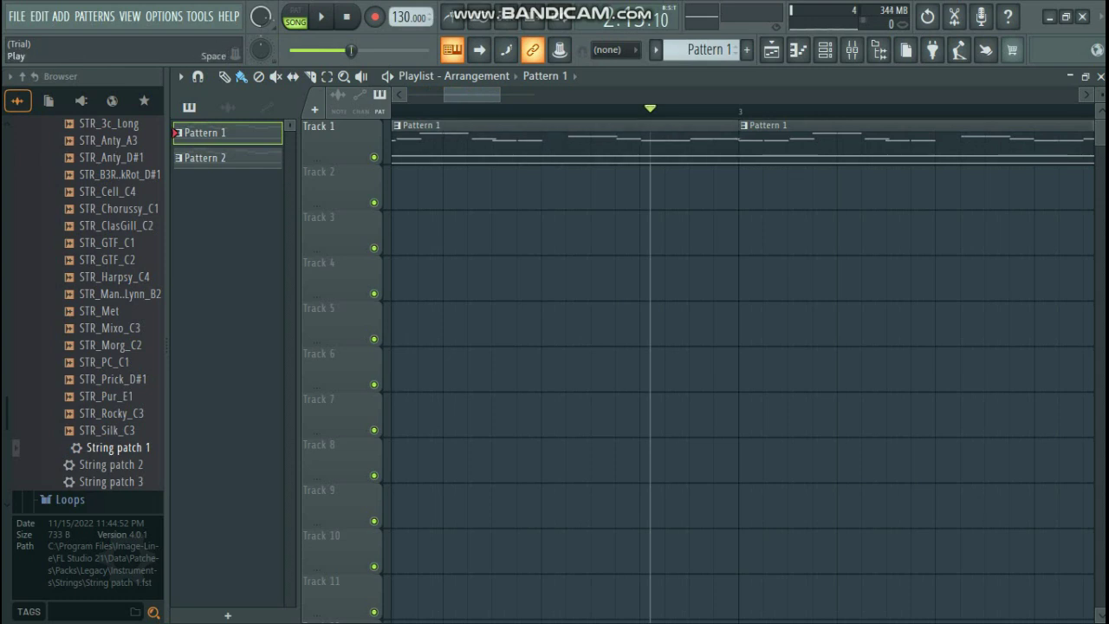
key(space)
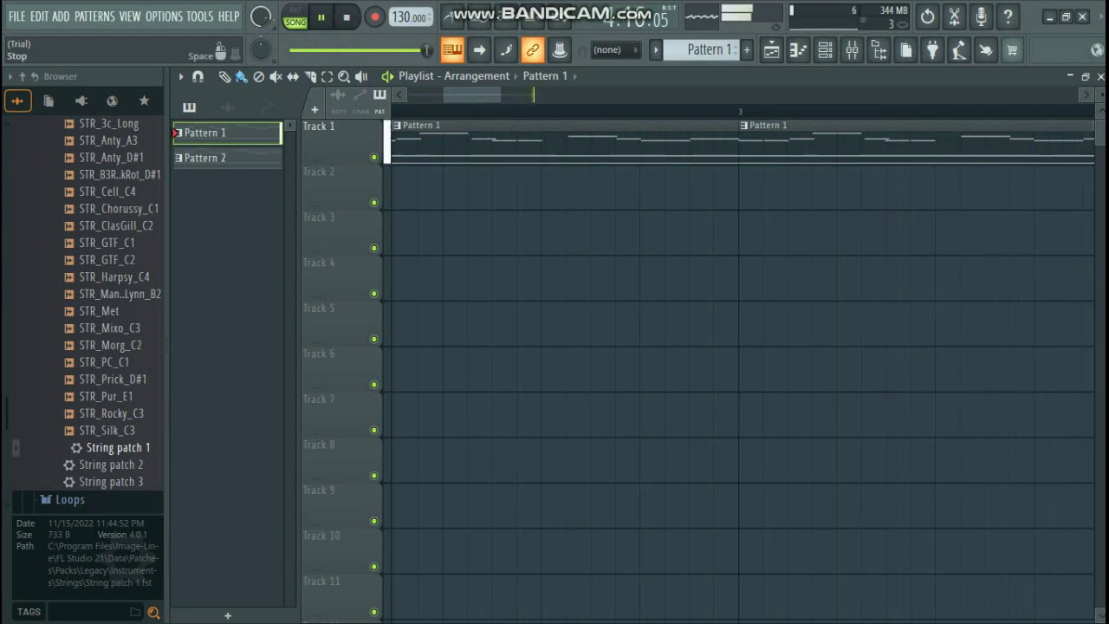
key(space)
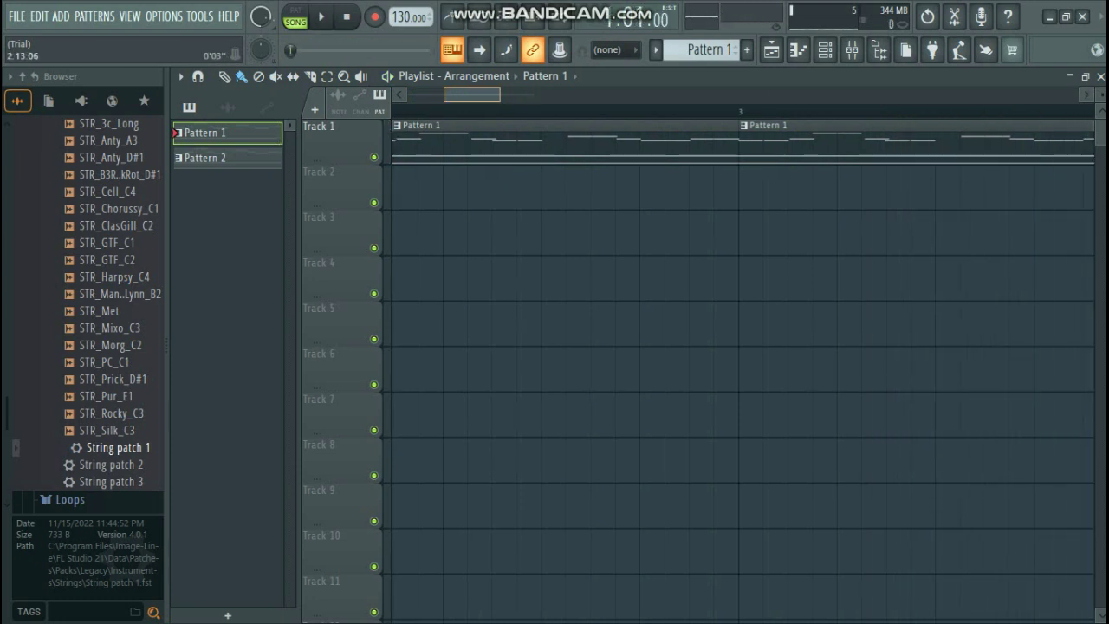
- Place Pattern 2 clips at bars 5, 6 and 7 of Track 2, following the Pattern 1 clips
drag(473, 95, 543, 95)
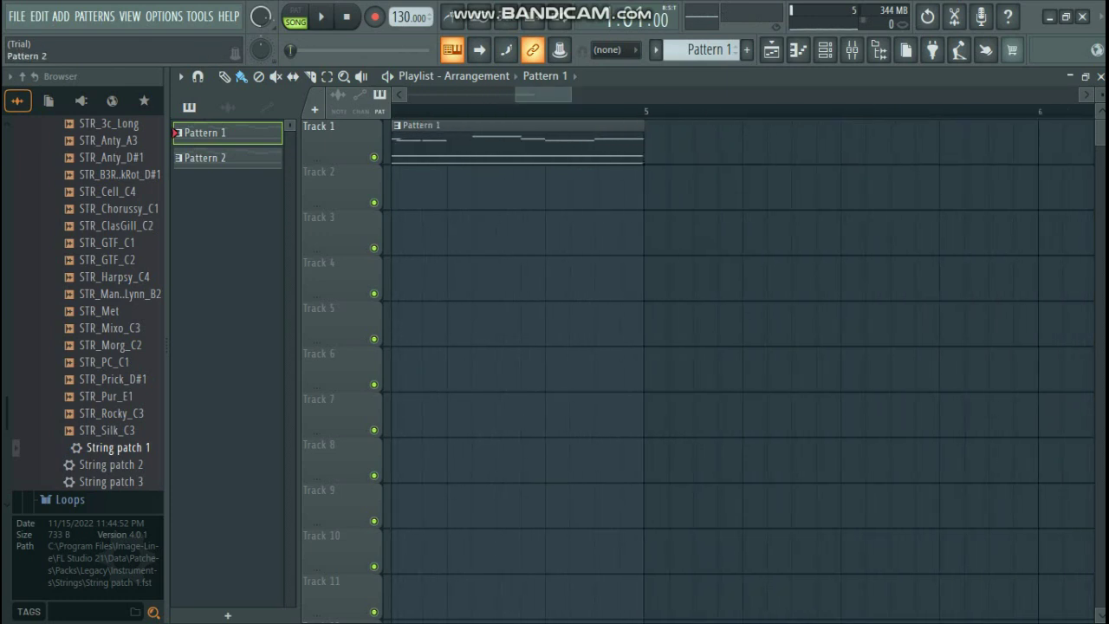
click(217, 158)
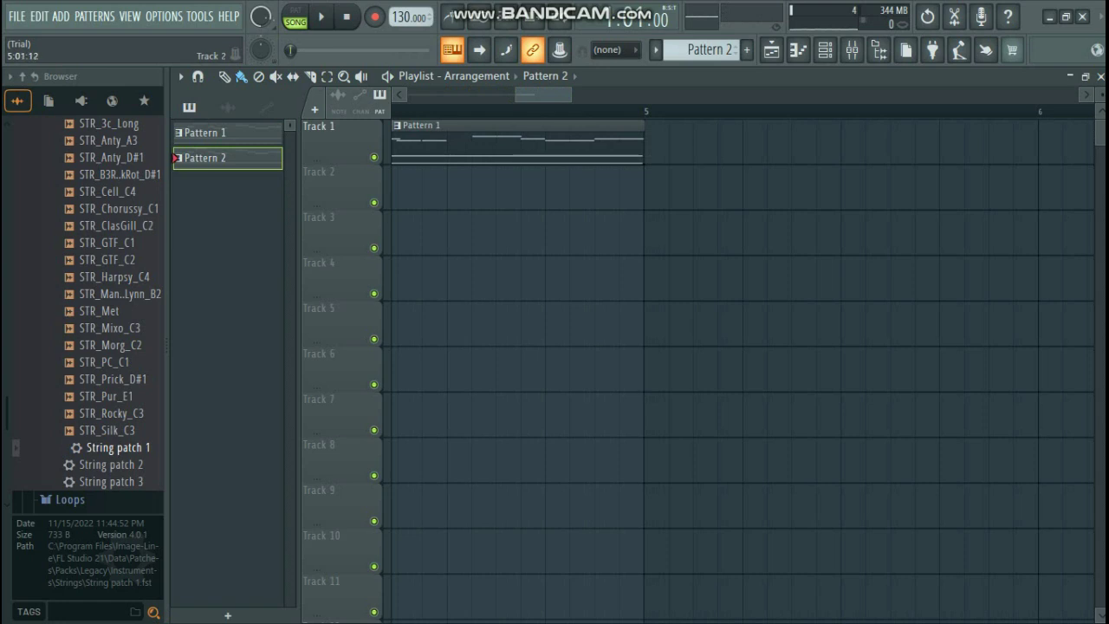
click(657, 187)
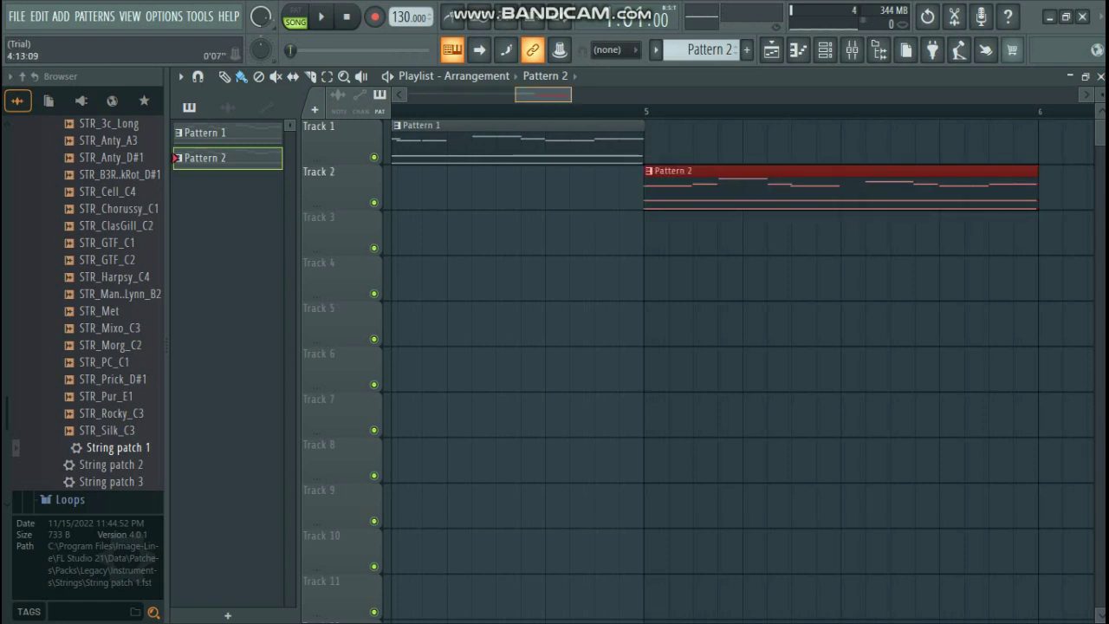
drag(553, 94, 581, 94)
click(700, 187)
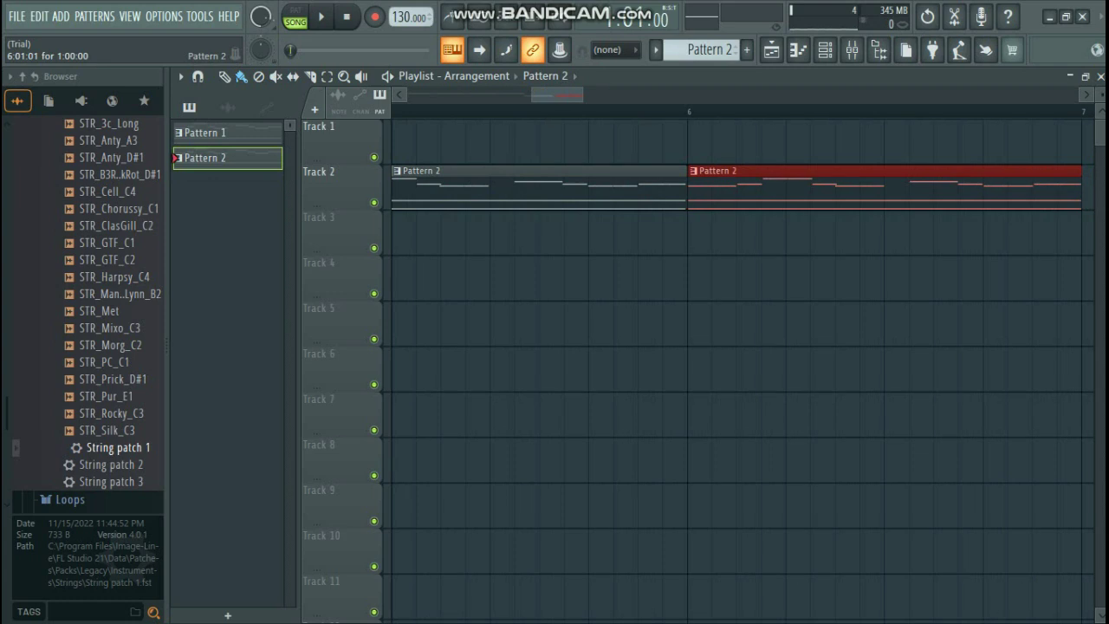
key(ctrl+d)
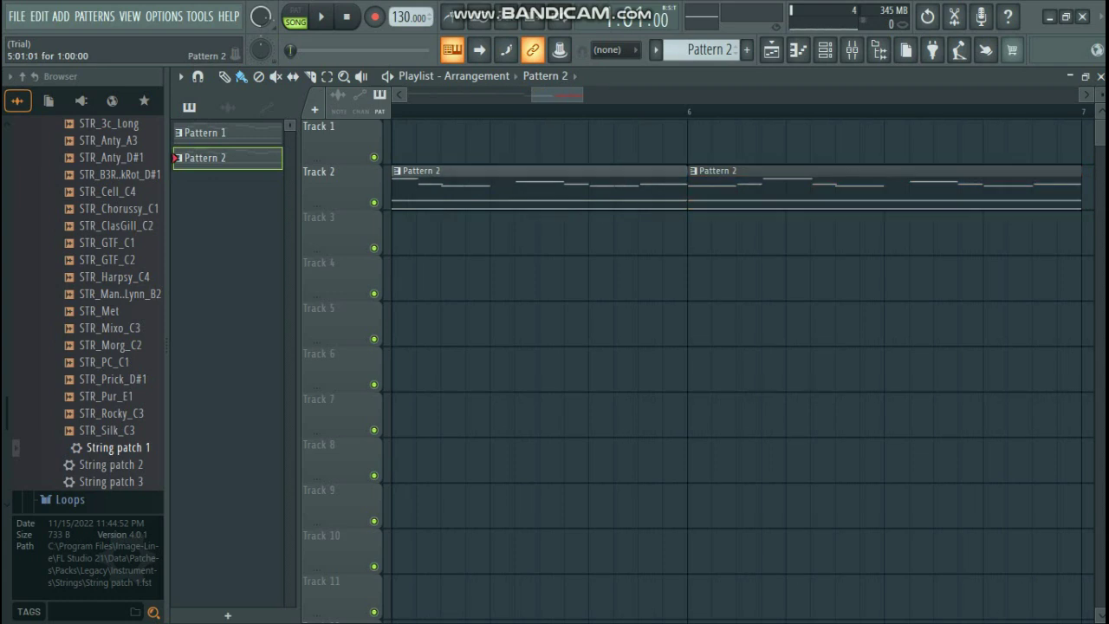
scroll(737, 364, right, 3)
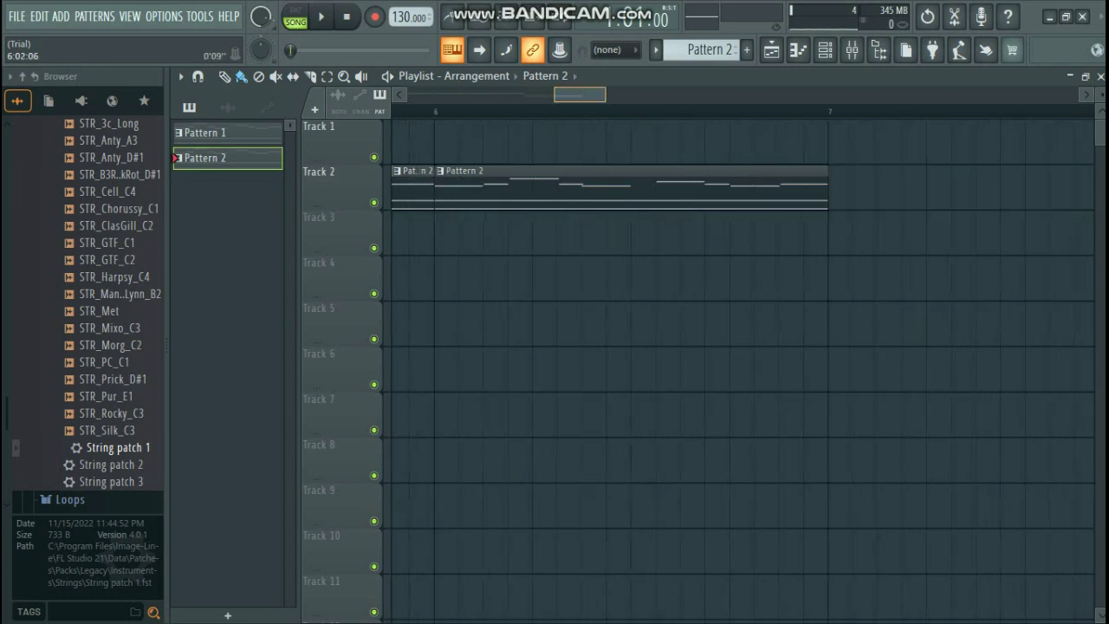
click(754, 187)
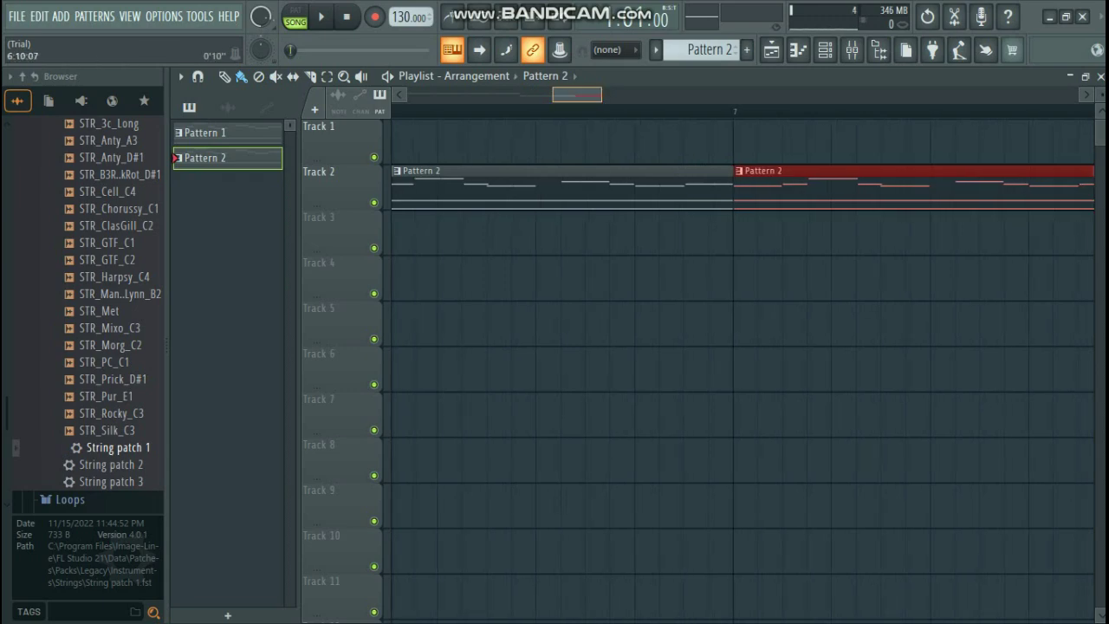
- Play the whole arrangement from the beginning and raise the system volume
drag(576, 95, 610, 94)
key(space)
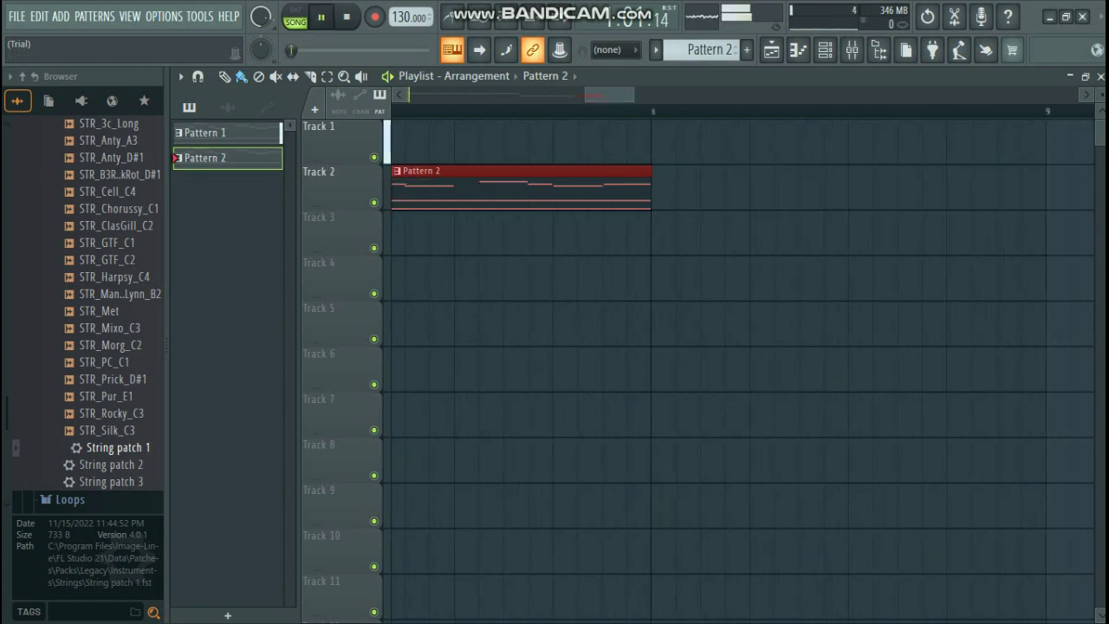
key(XF86AudioRaiseVolume)
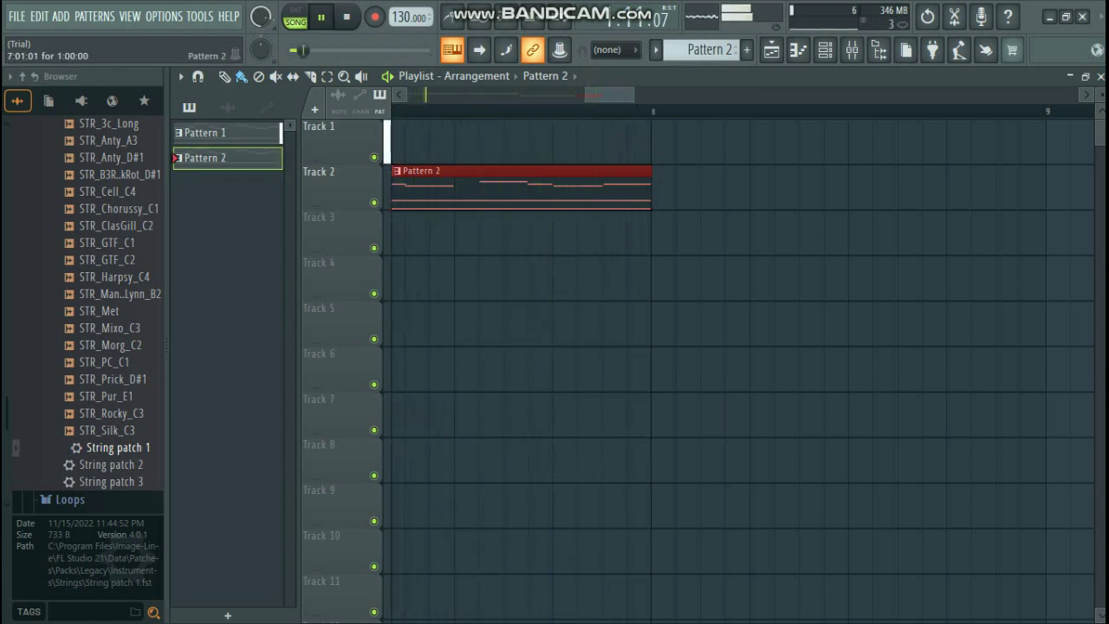
- Open the HipHop sample folder under the Legacy Drums in the browser
key(ctrl+b)
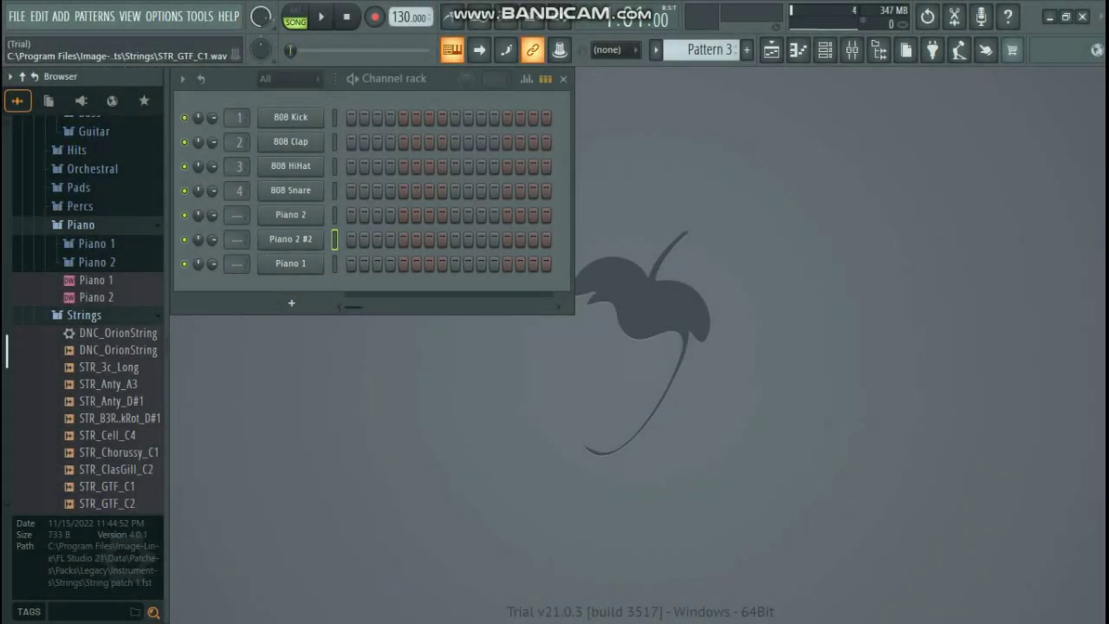
scroll(71, 255, up, 5)
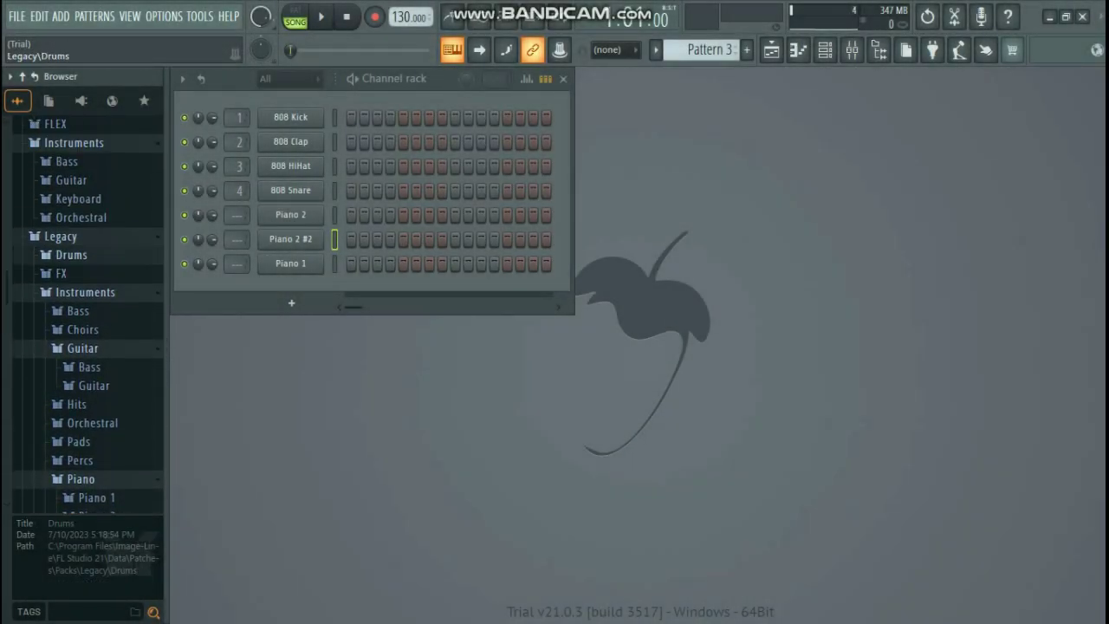
click(71, 255)
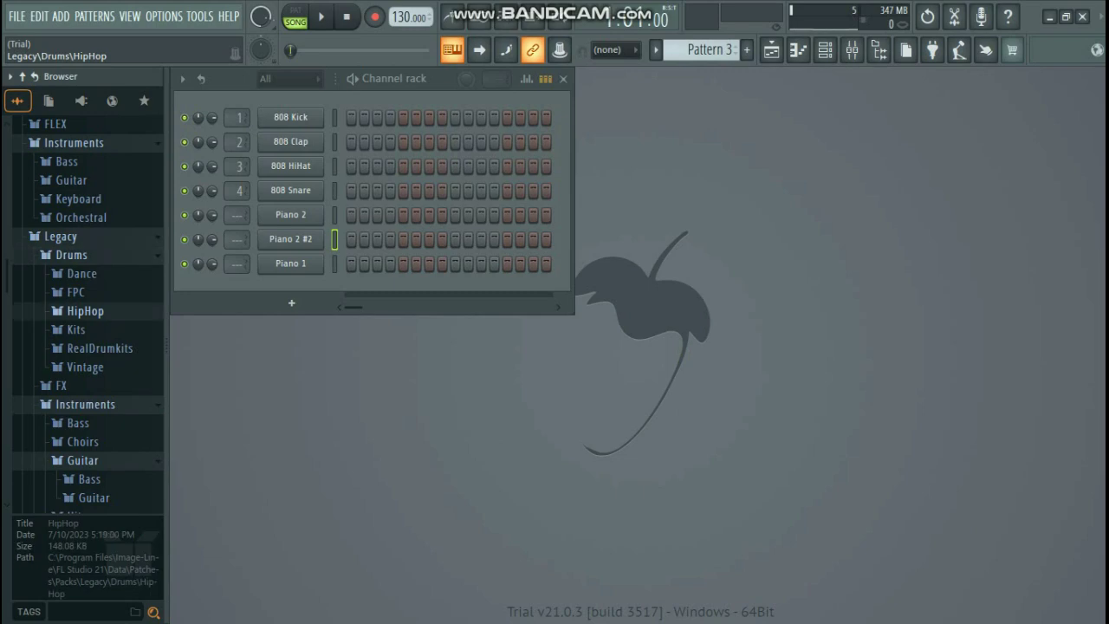
click(85, 310)
- Audition the HipHop kick samples and replace the 808 Kick channel's sample with HIP_Kick_7
click(104, 312)
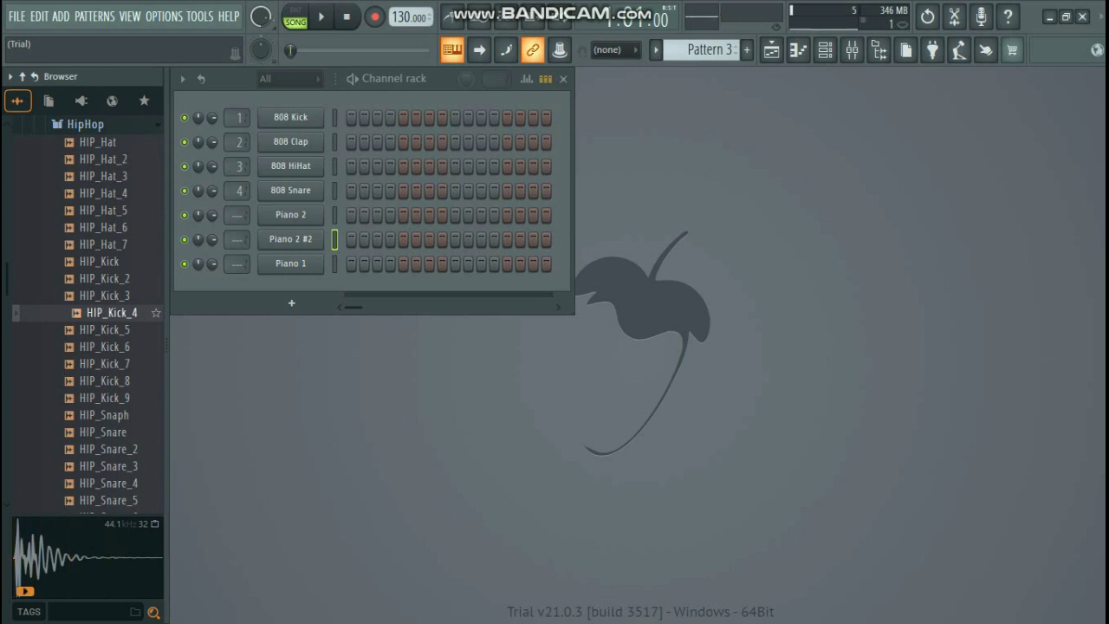
click(104, 297)
click(104, 331)
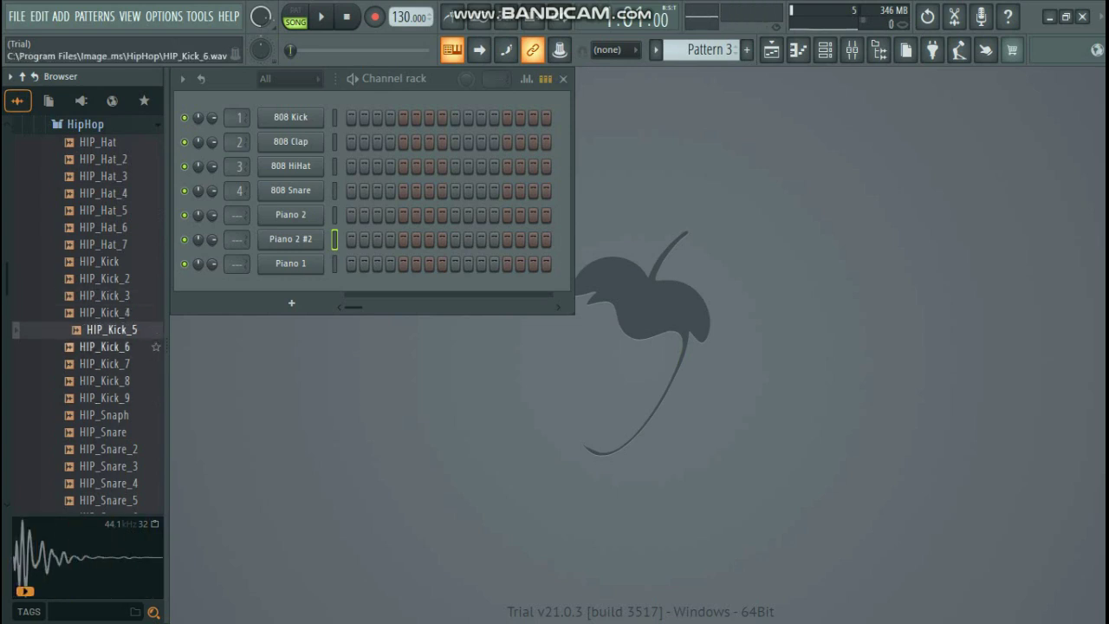
click(104, 347)
click(104, 331)
click(105, 347)
click(104, 347)
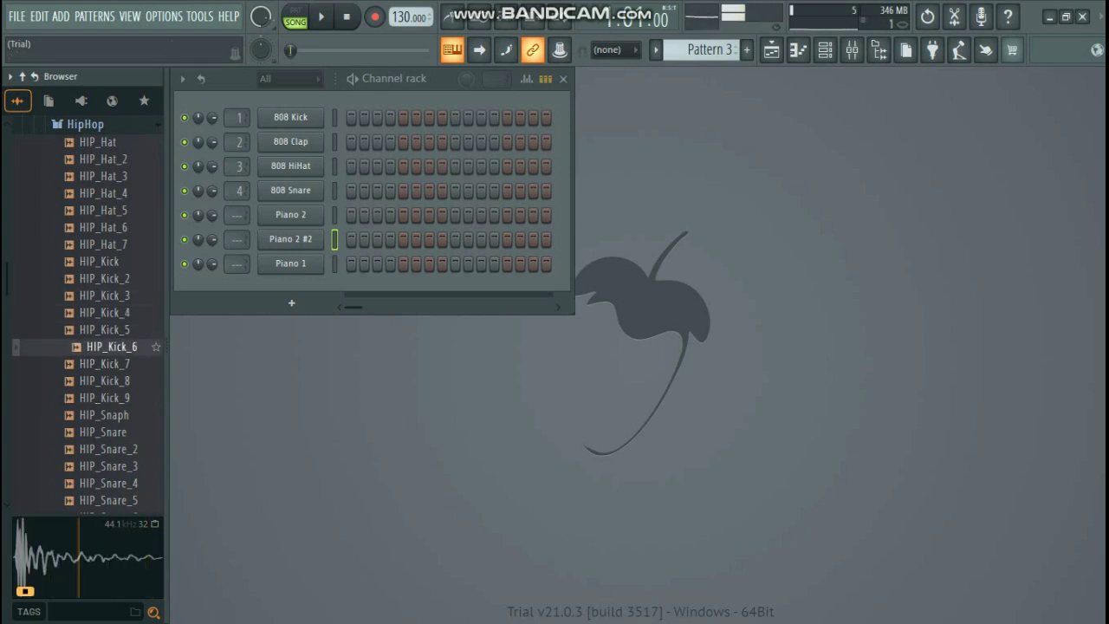
click(104, 364)
drag(111, 364, 291, 117)
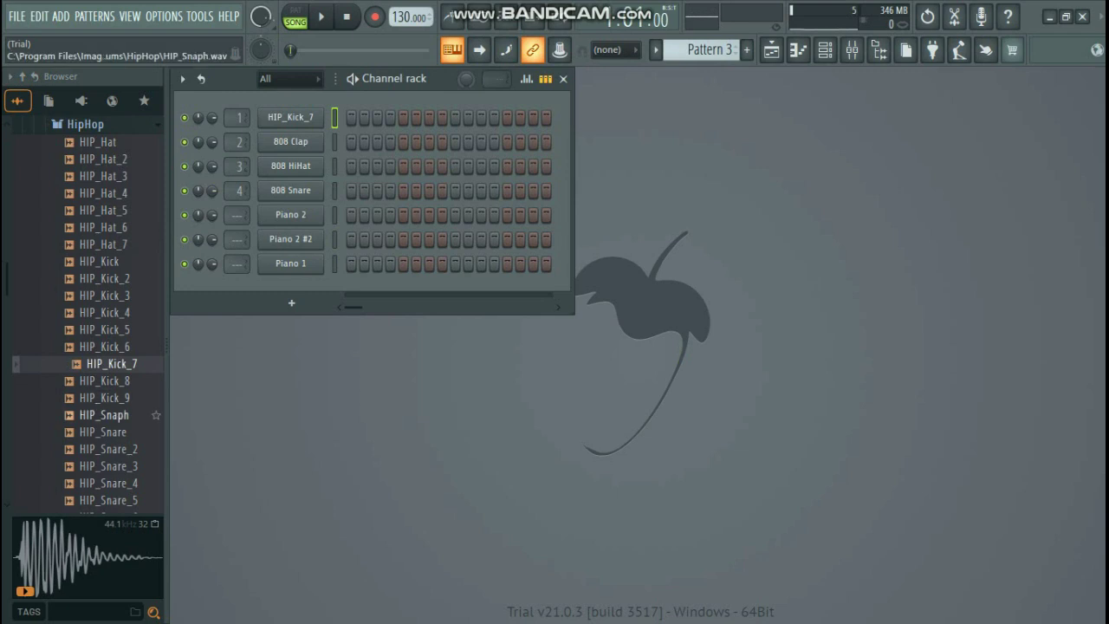
- Audition the HipHop snare samples and replace the 808 Snare channel's sample with HIP_Snare_7
click(104, 415)
click(102, 432)
click(108, 448)
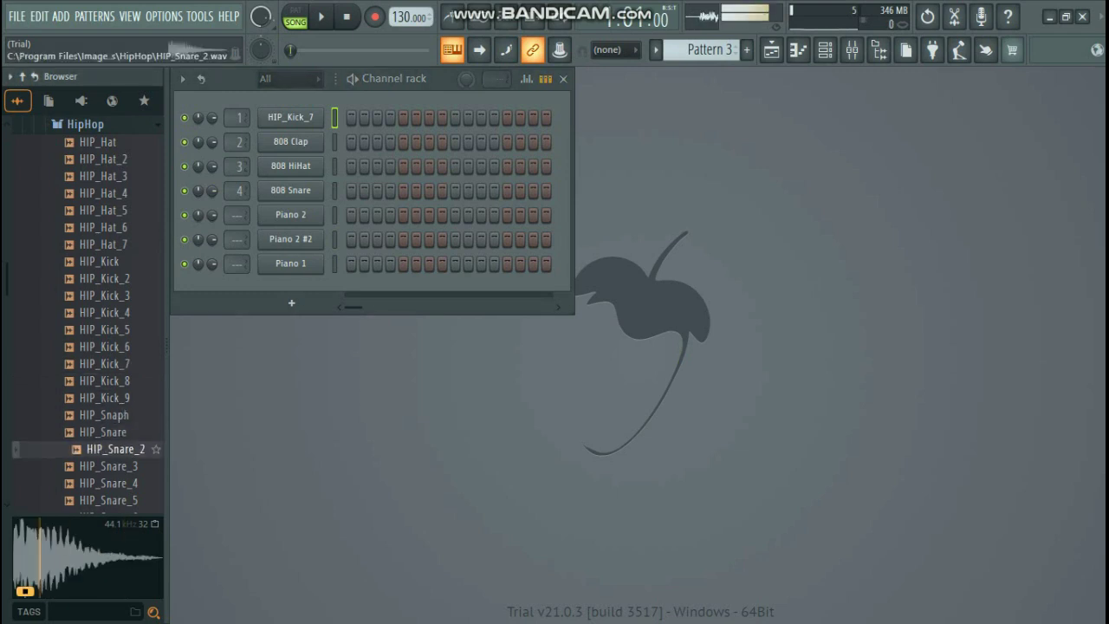
click(108, 466)
click(109, 484)
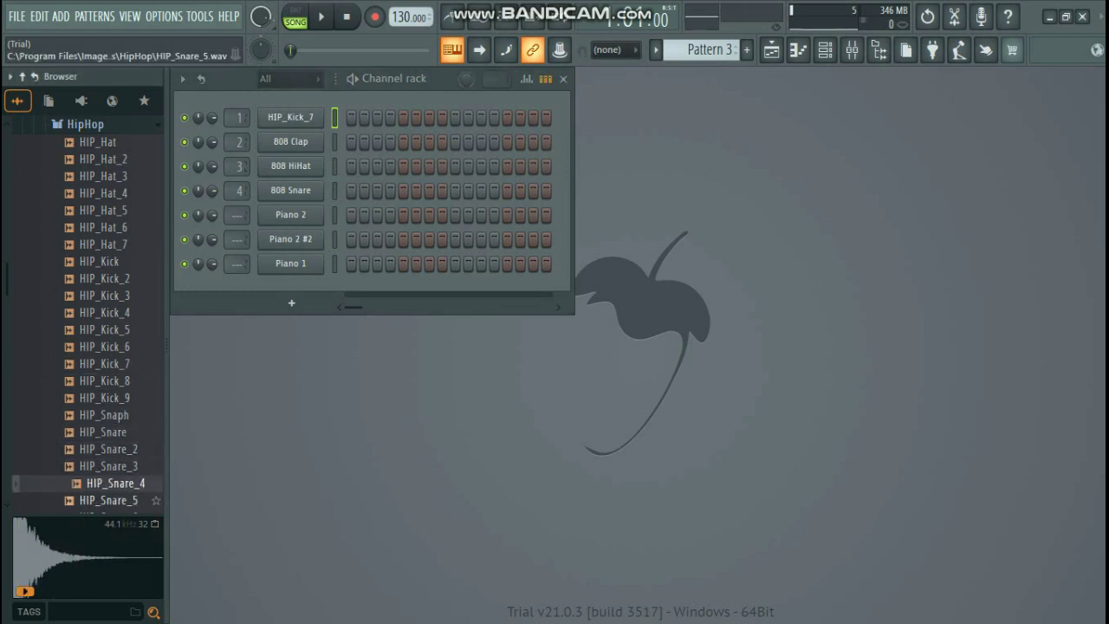
click(109, 500)
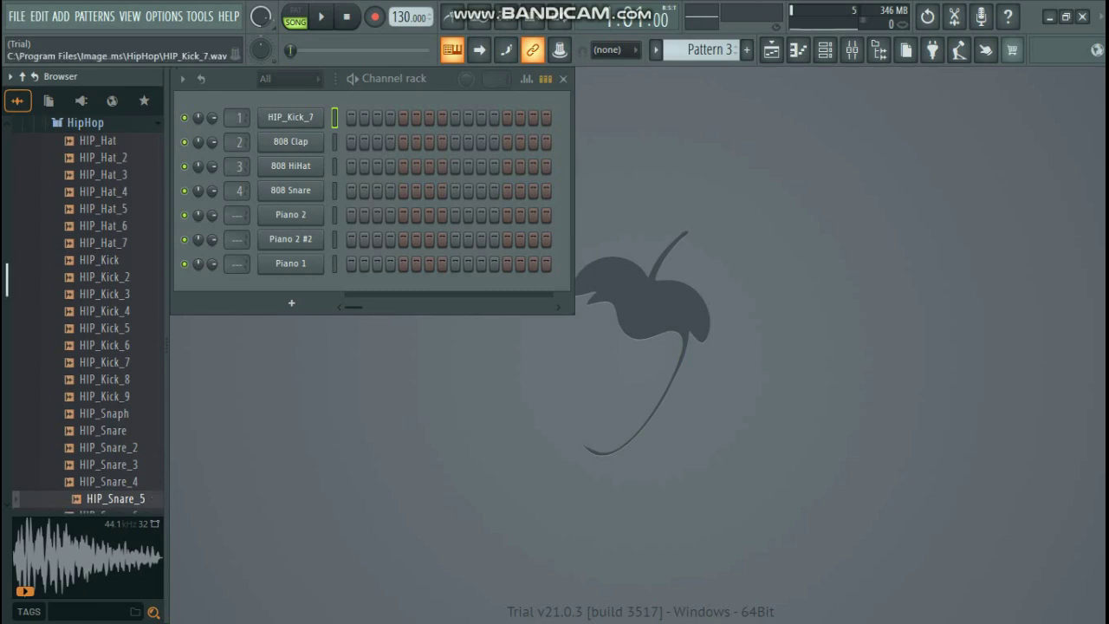
scroll(108, 372, down, 4)
click(109, 390)
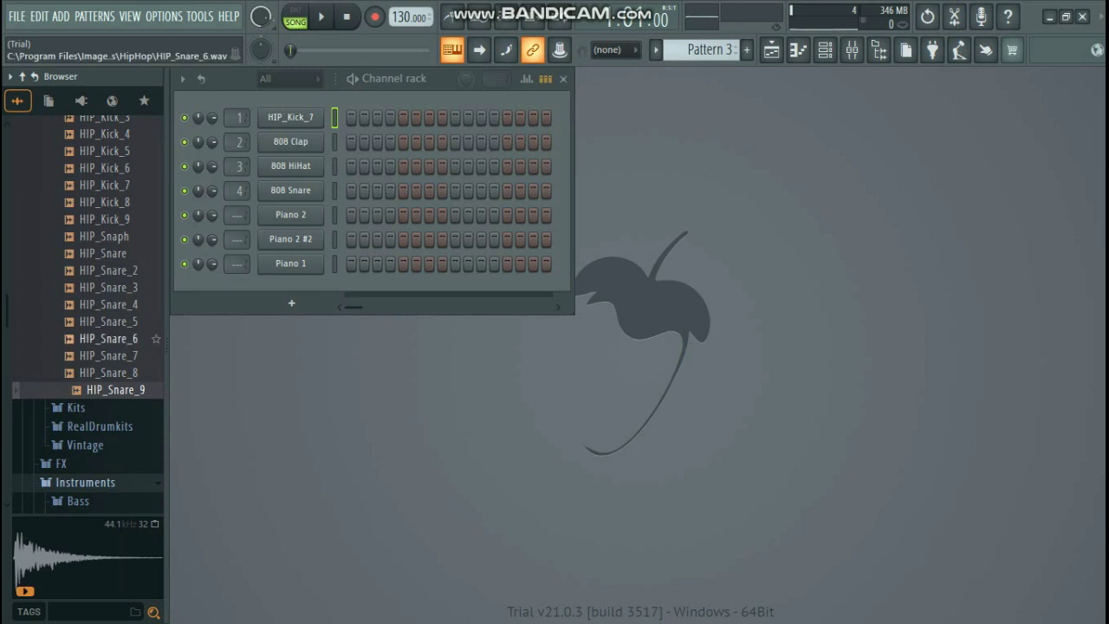
click(108, 372)
click(108, 355)
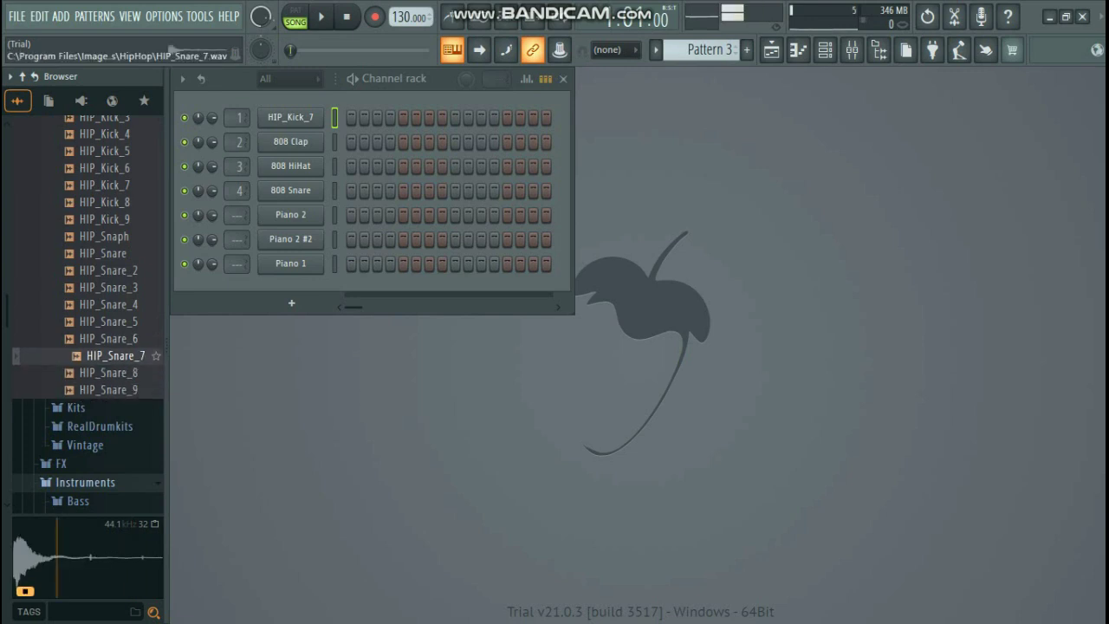
drag(108, 355, 290, 189)
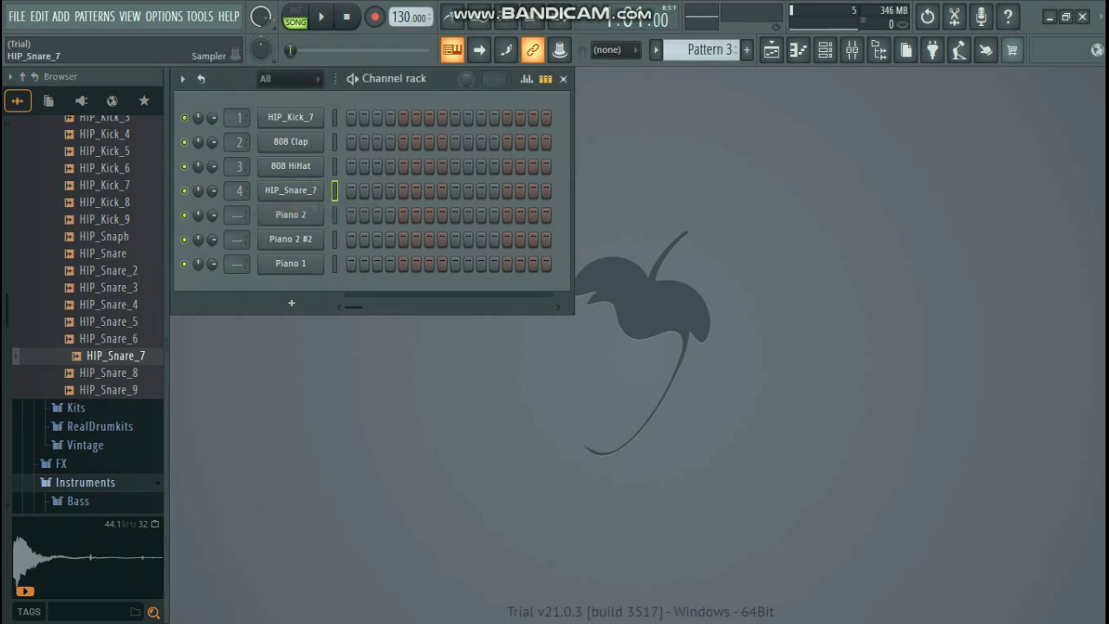
- Audition the HipHop hat samples to look for a hi-hat sound
scroll(86, 303, up, 5)
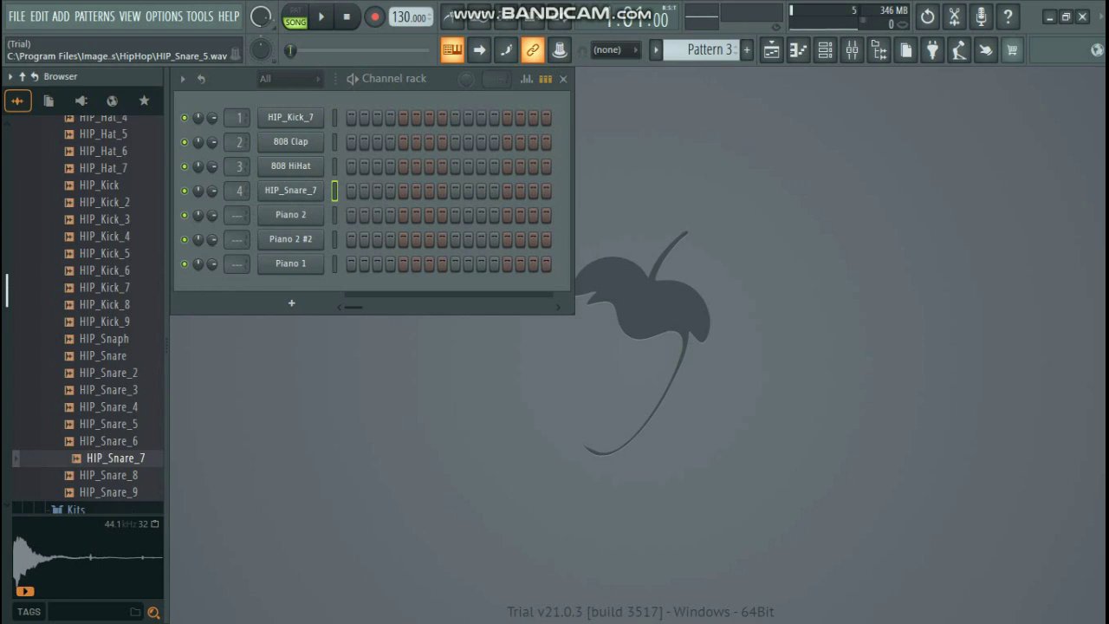
click(104, 239)
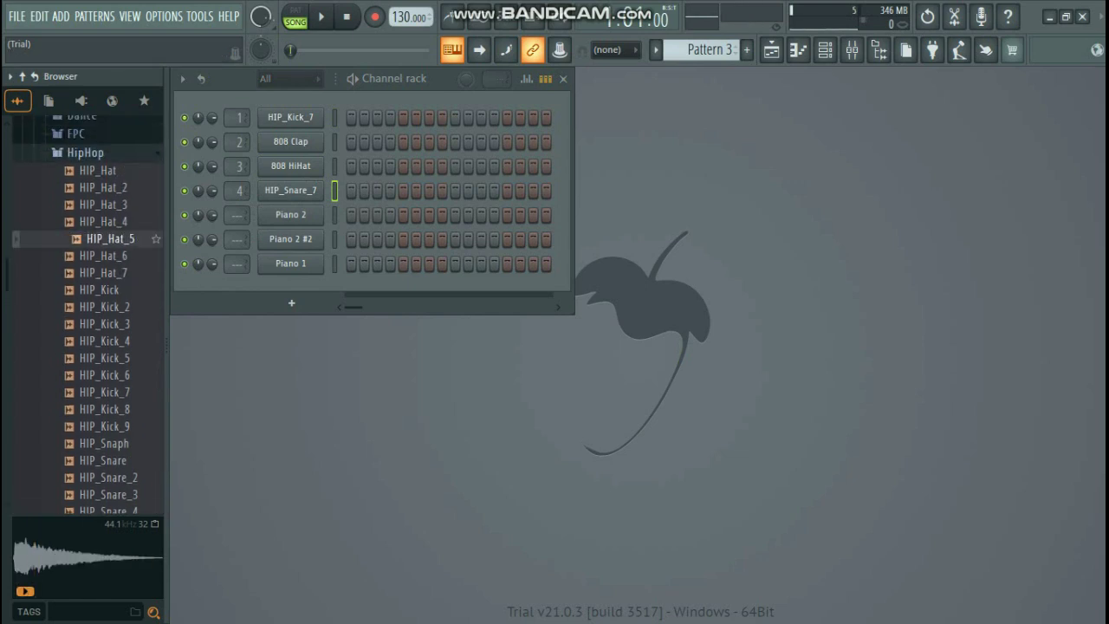
click(104, 256)
click(105, 273)
click(105, 256)
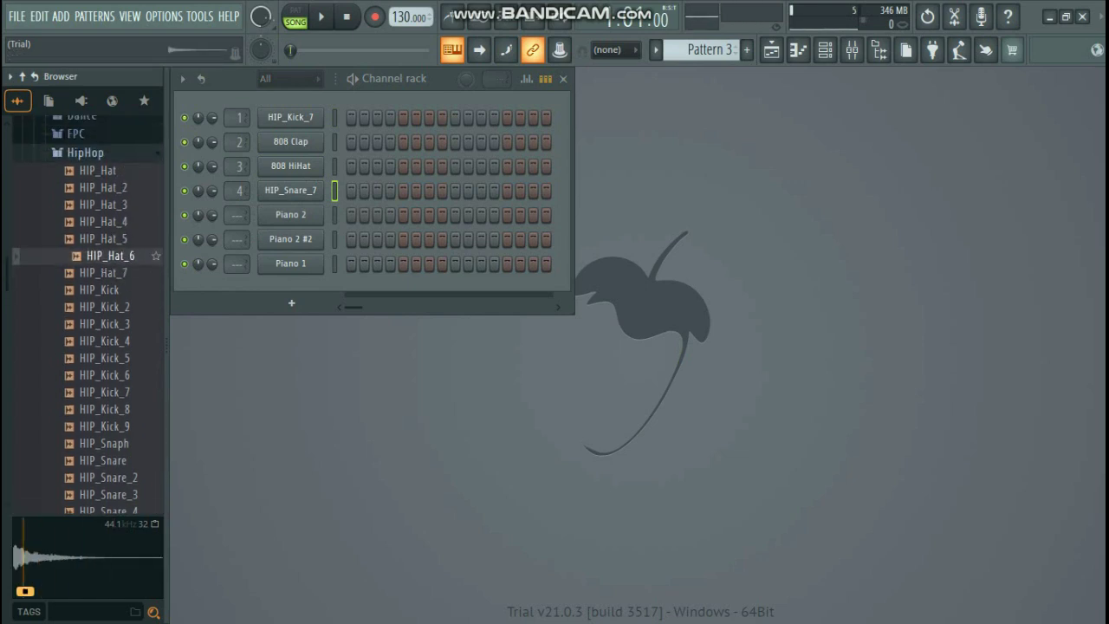
key(Up)
key(Up)
key(Up)
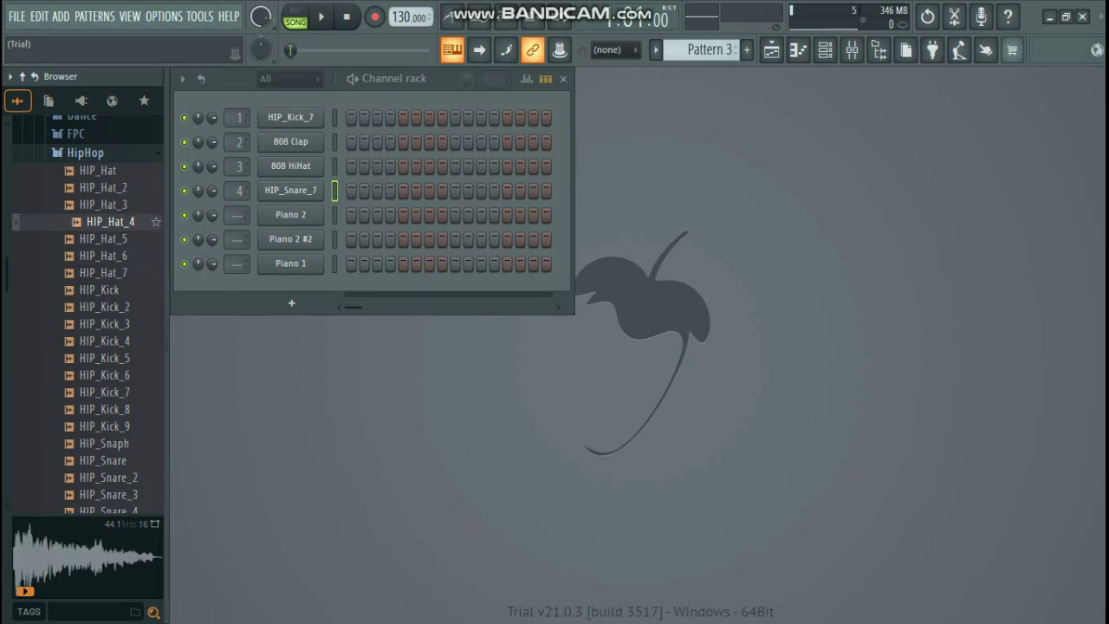
key(Up)
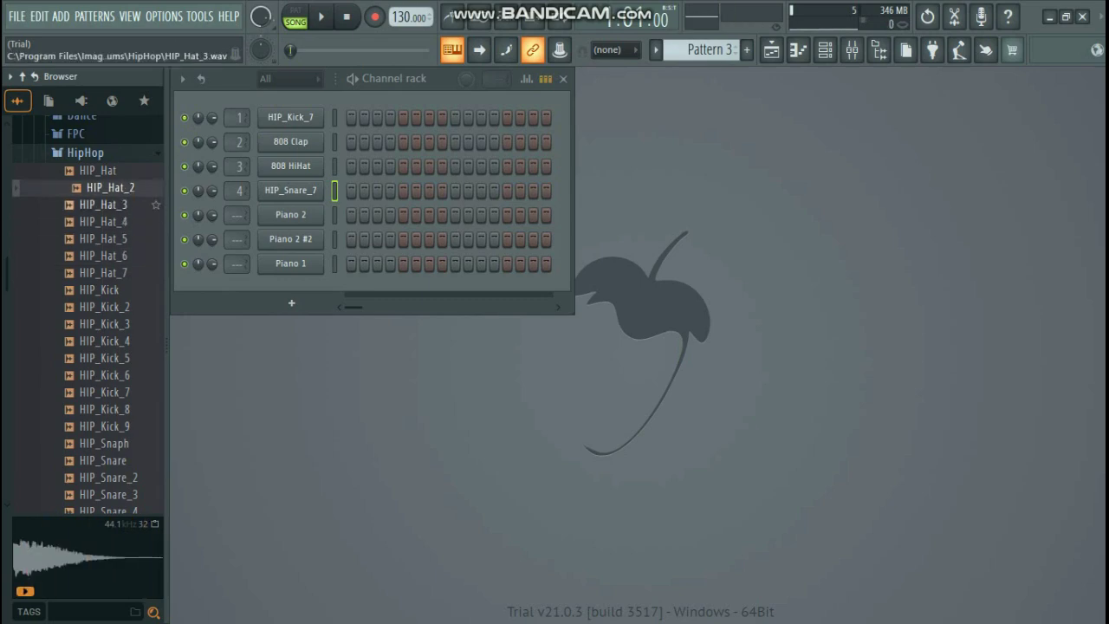
key(Down)
key(Down)
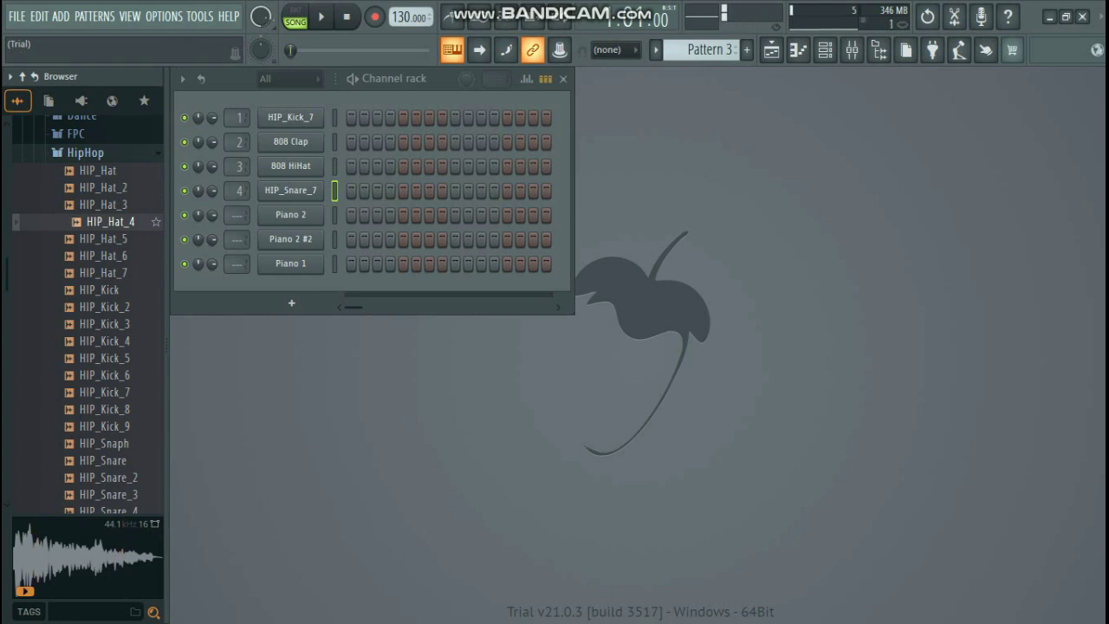
- Close the HipHop folder, open RealDrumkits under the Legacy Drums and preview RD_Crash_2
click(85, 153)
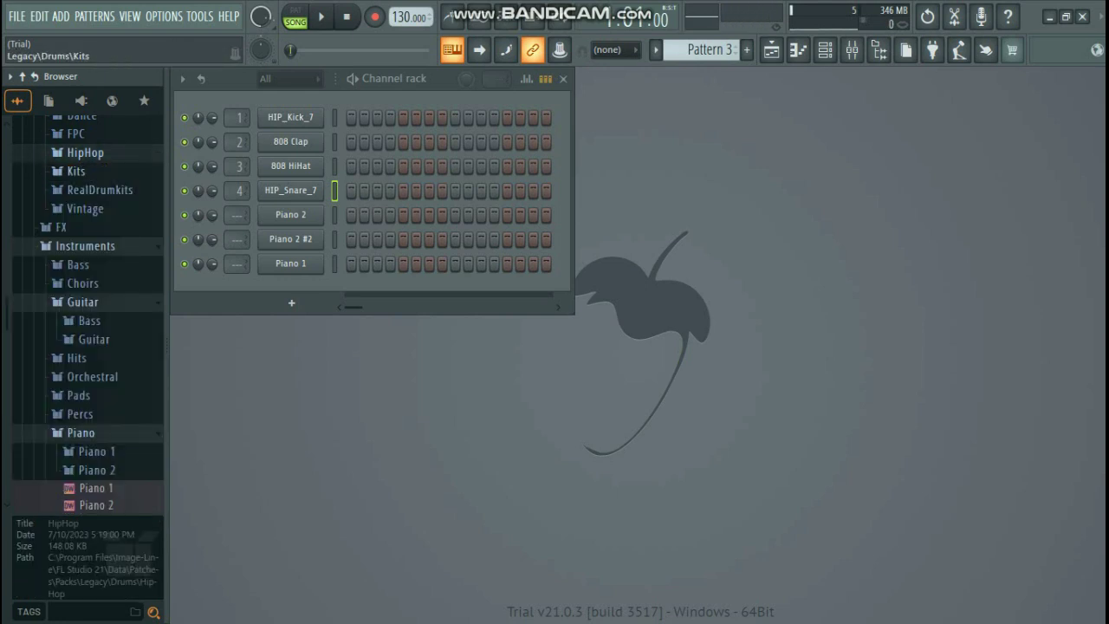
click(100, 190)
click(102, 192)
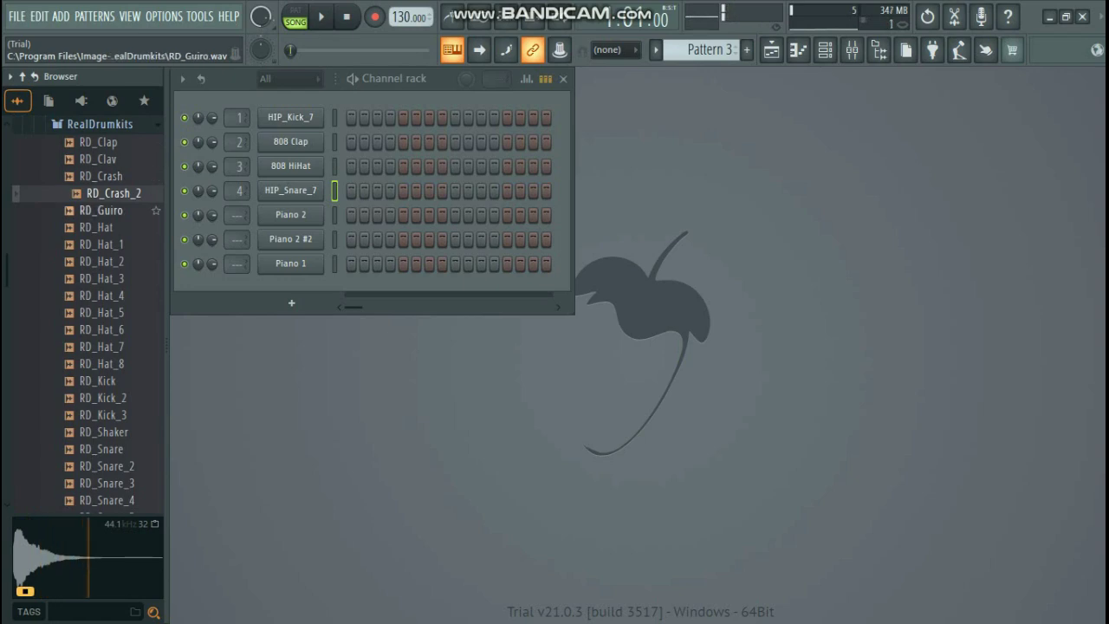
- Audition the RealDrumkits hat samples and replace the 808 HiHat channel's sample with RD_Hat_6
key(Down)
key(Down)
key(Down)
key(Down)
key(Down)
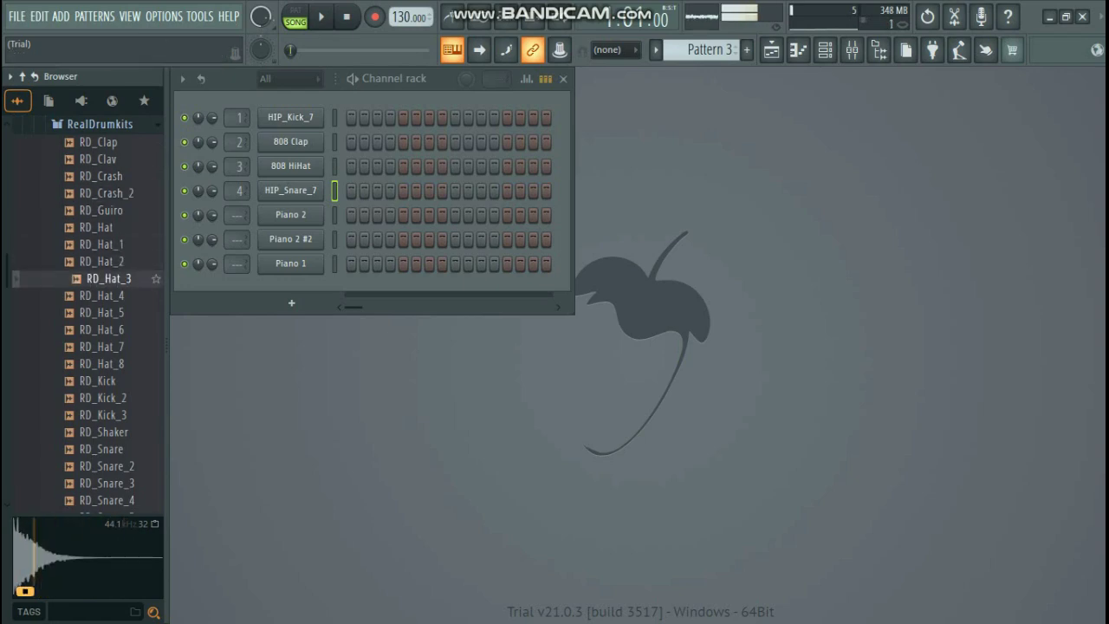
key(Down)
key(Down)
key(Down)
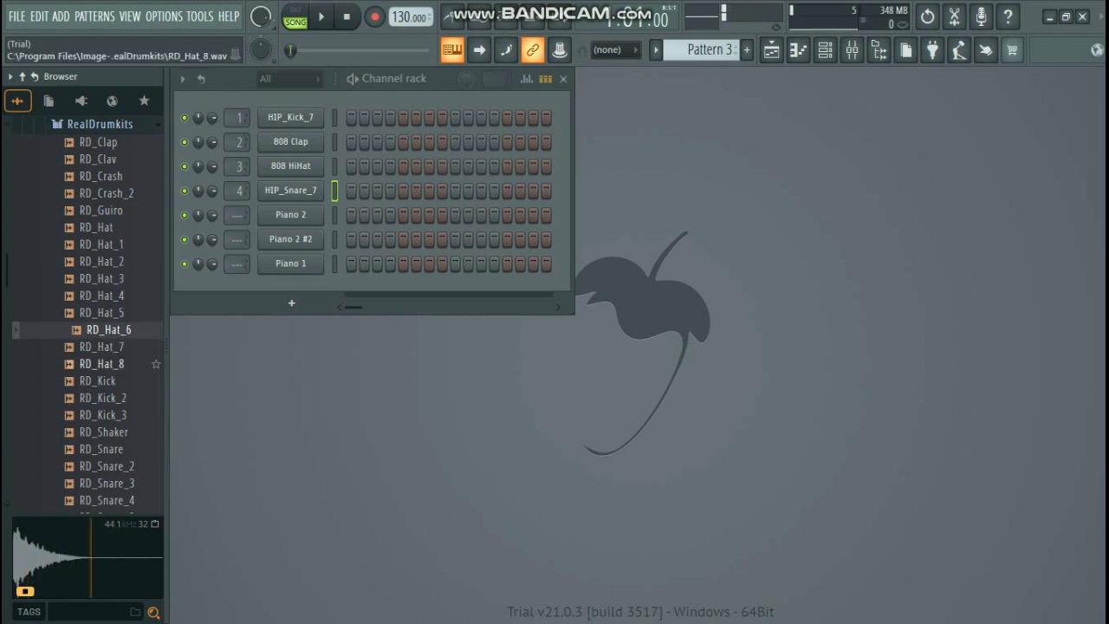
key(Down)
key(Down)
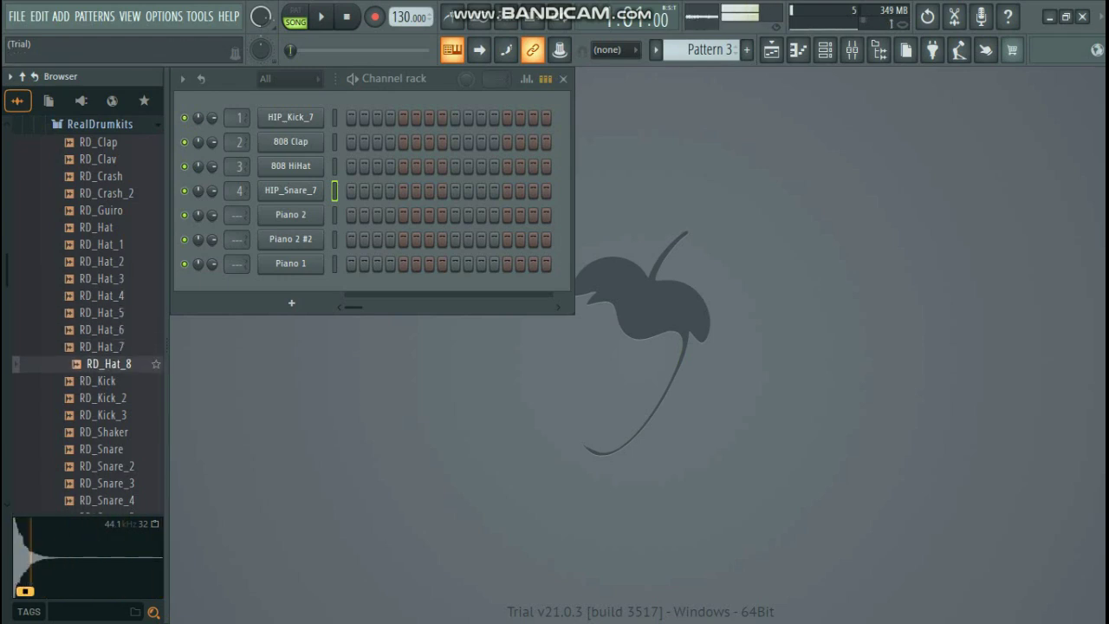
drag(108, 329, 260, 173)
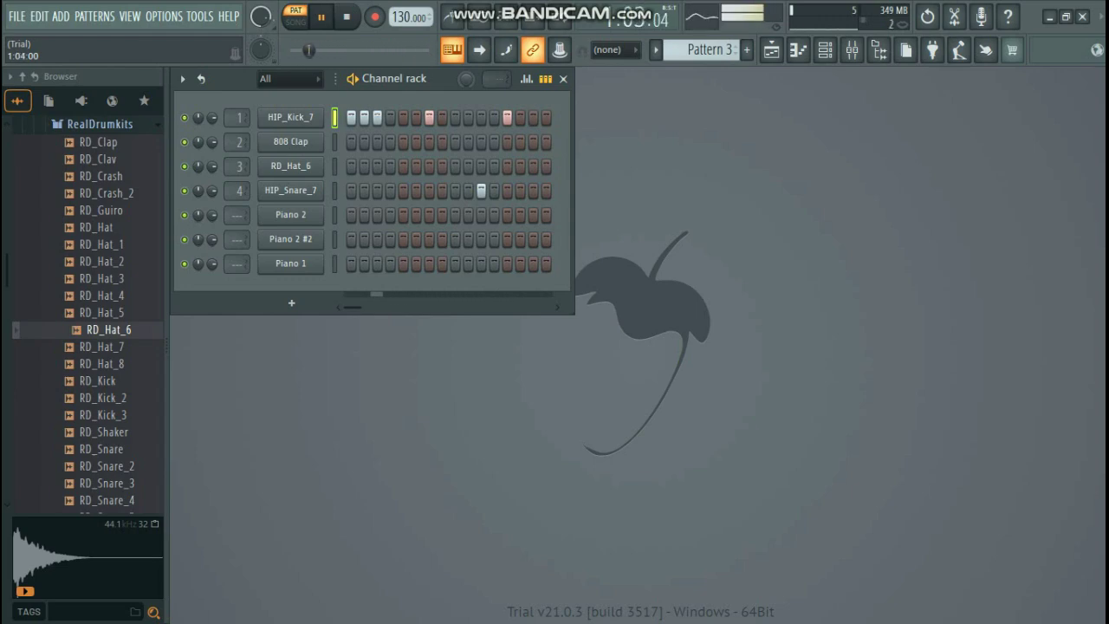
- Open the HIP_Kick_7 channel's steps in the piano roll, showing its C5 notes
right_click(319, 116)
click(347, 116)
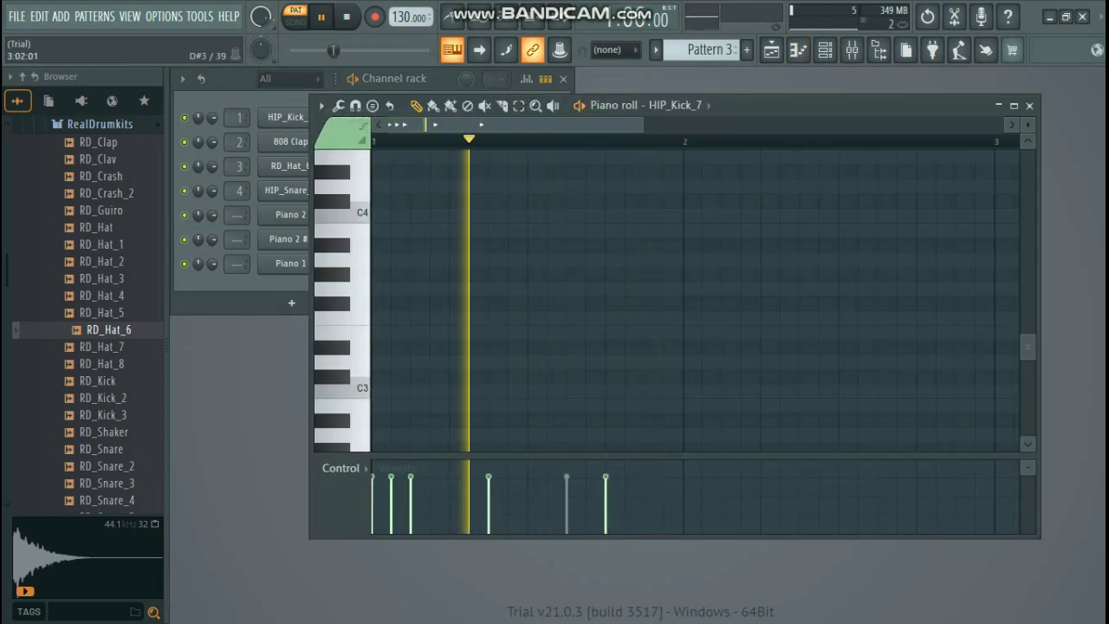
drag(1028, 346, 1028, 371)
scroll(693, 299, up, 7)
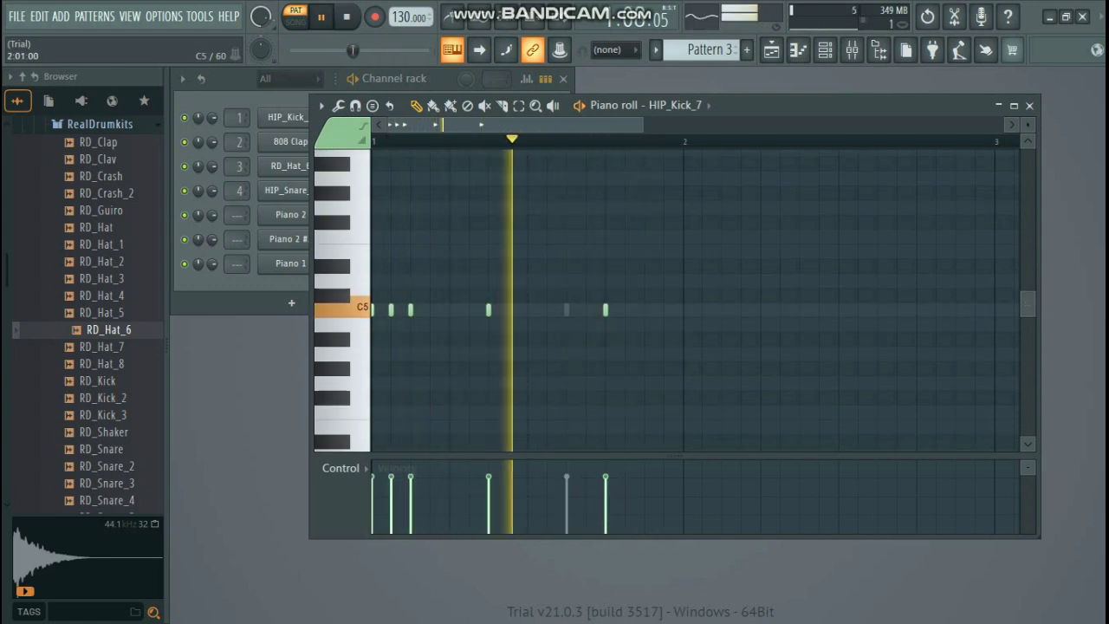
click(687, 309)
right_click(688, 309)
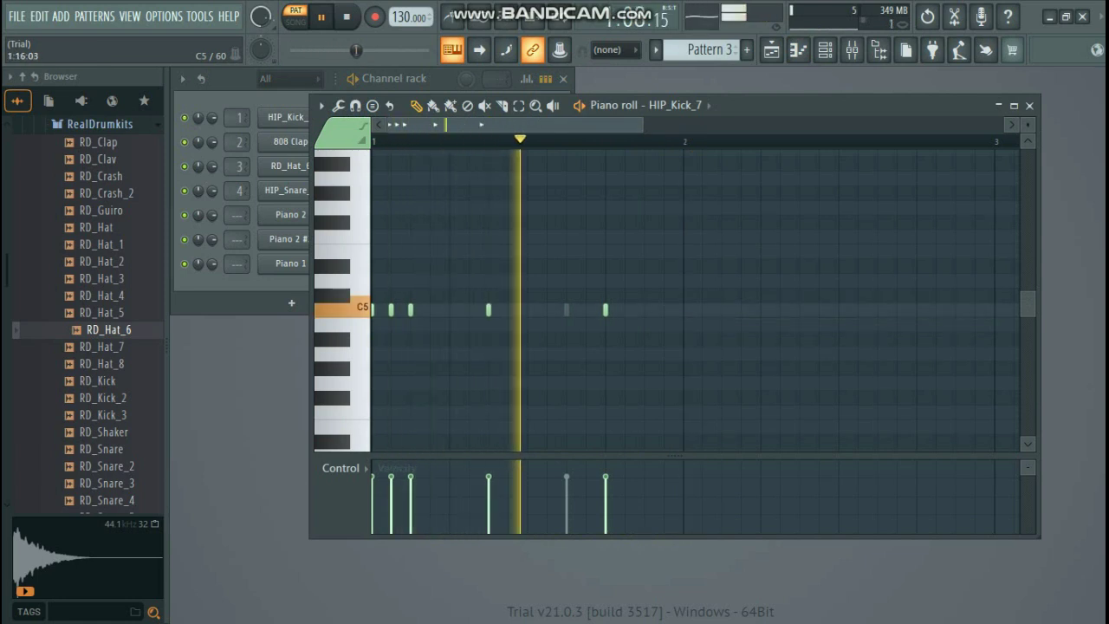
click(671, 309)
drag(971, 310, 652, 309)
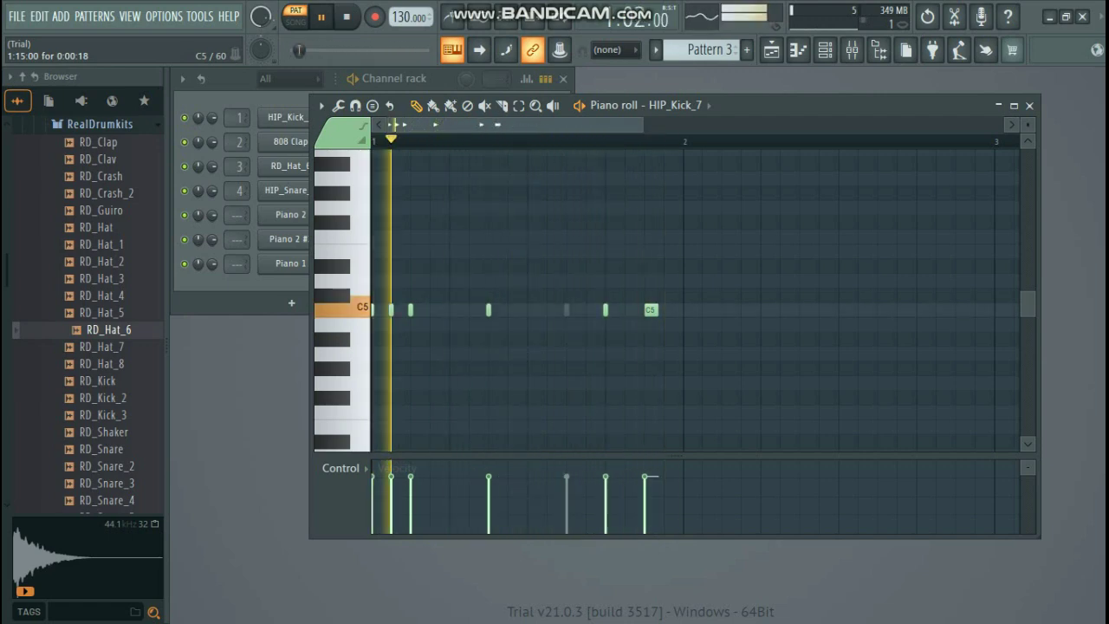
right_click(652, 310)
- Add three C5 kick notes in bar 2, at 2:01:01, 2:03:01 and 2:06:06
click(687, 309)
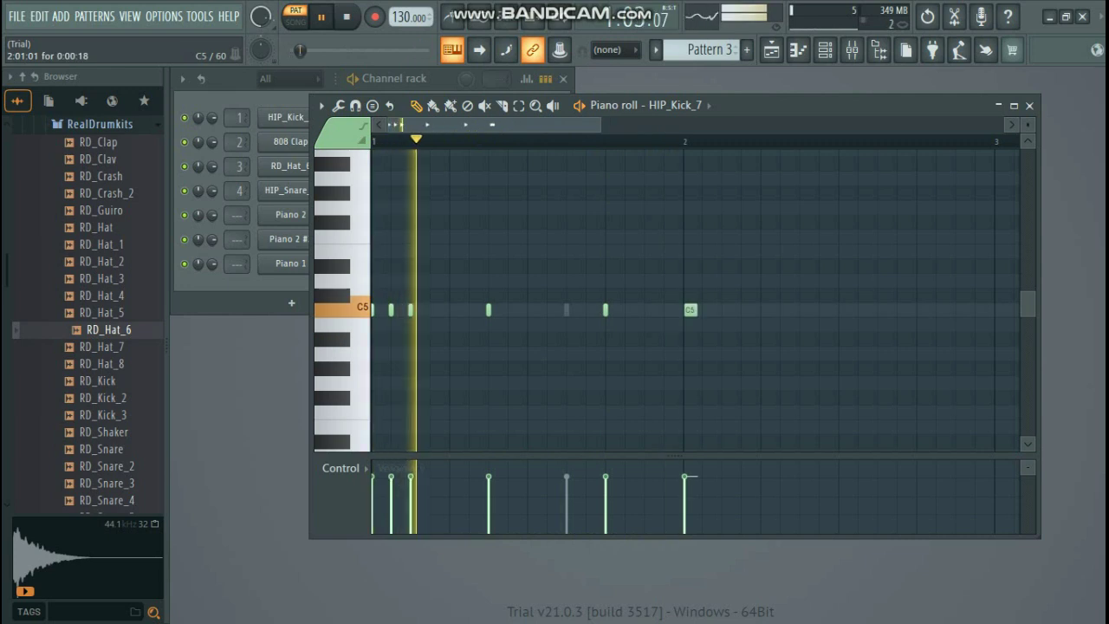
click(728, 309)
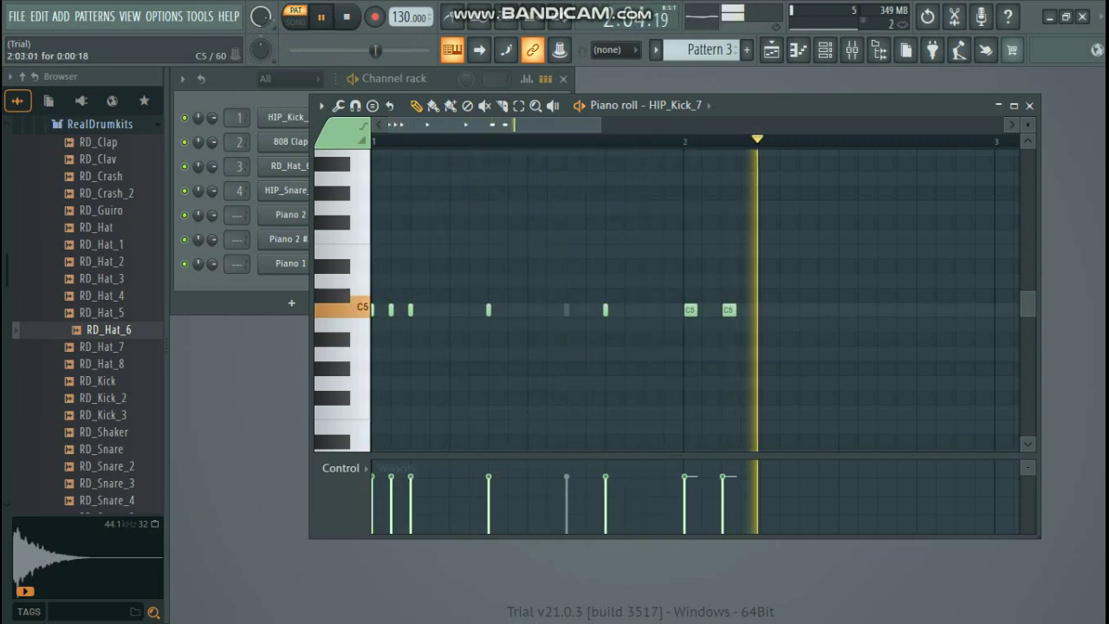
click(764, 309)
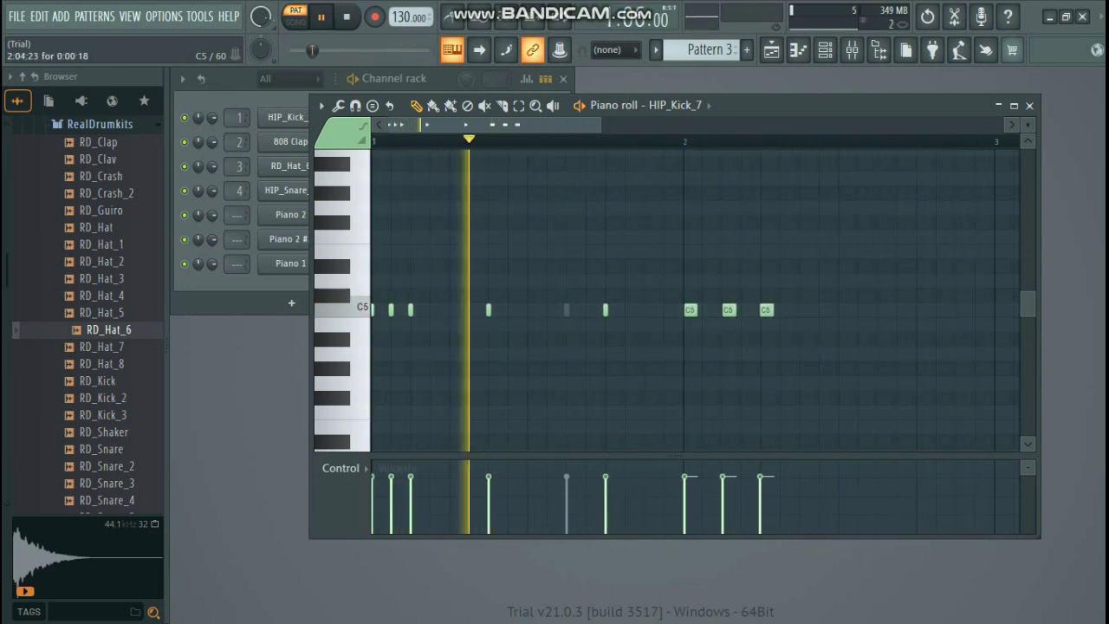
drag(766, 309, 768, 310)
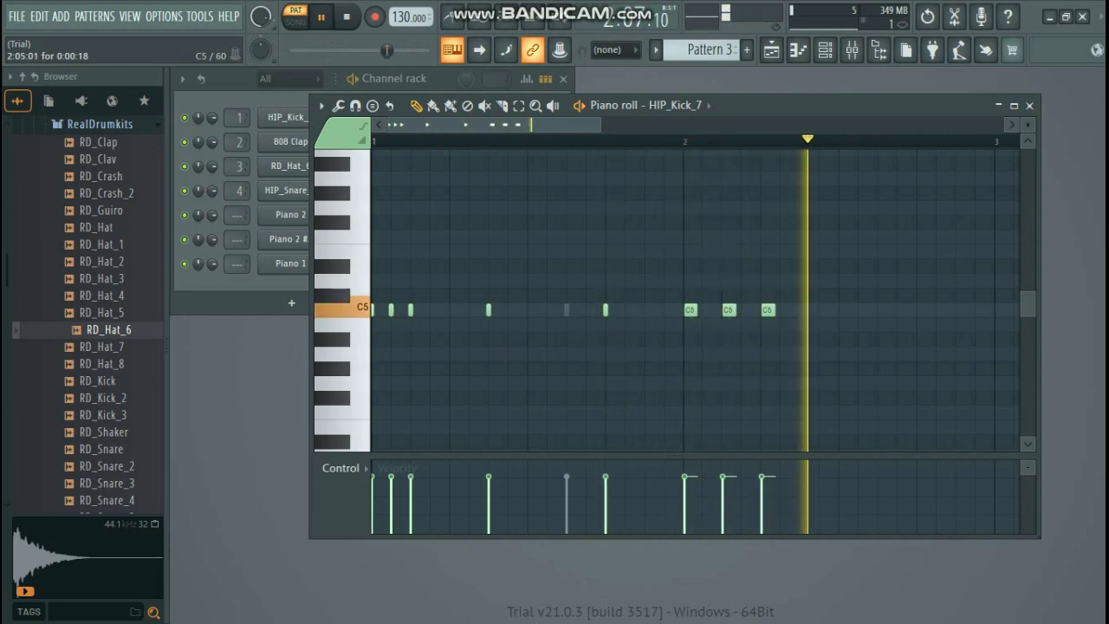
drag(768, 309, 787, 310)
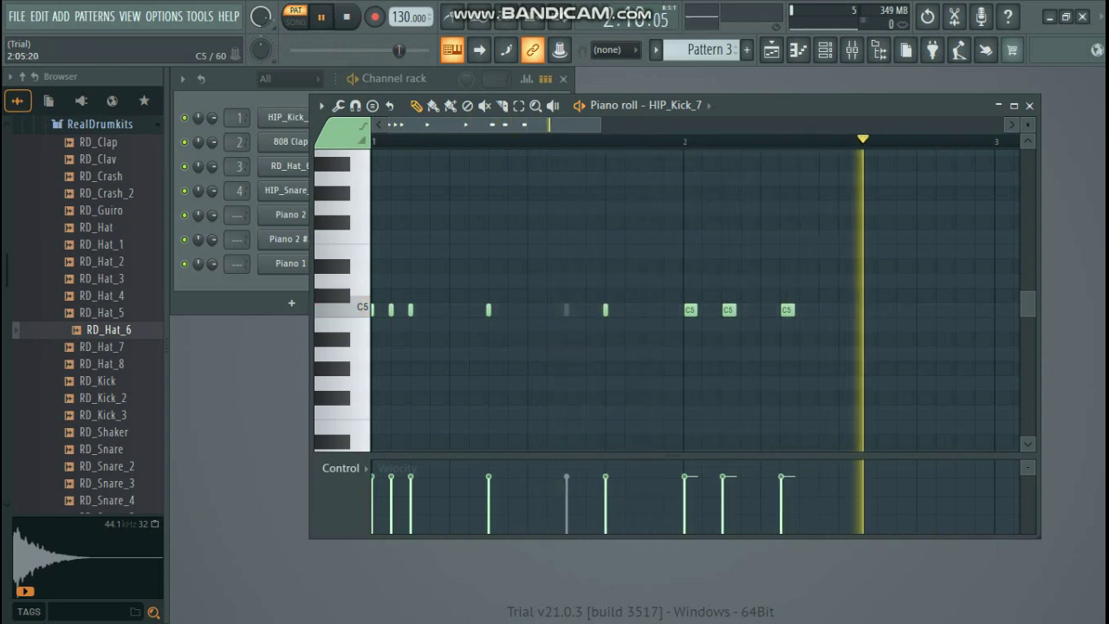
drag(786, 310, 791, 309)
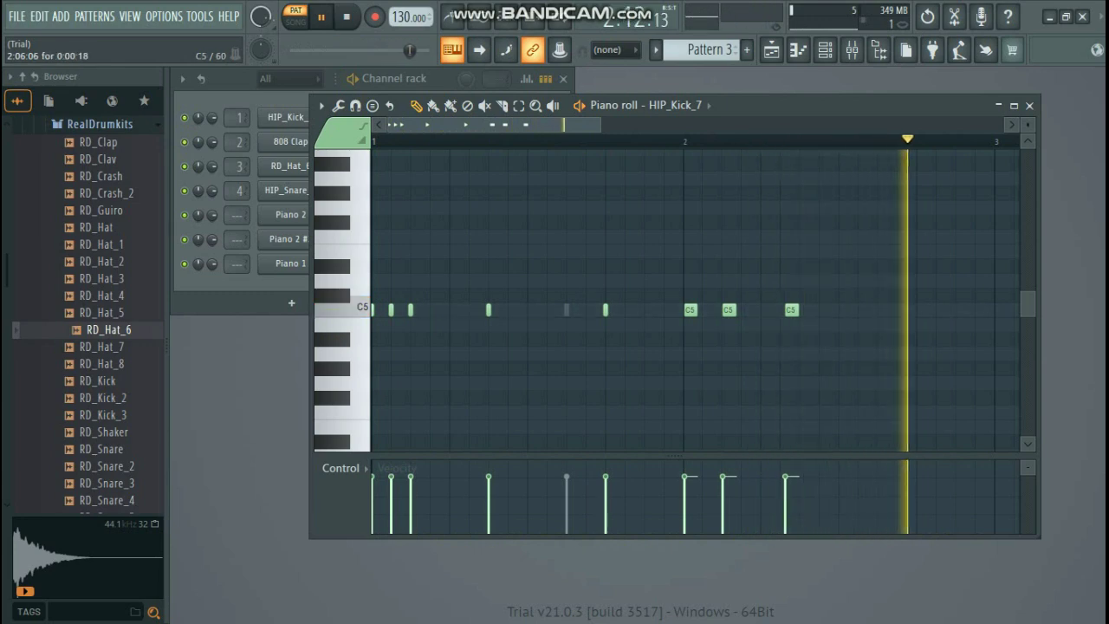
- Shift the last bar 2 kick note slightly later, and add a C5 HIP_Snare_7 note in bar 2 matching the bar 1 snare's position
drag(787, 309, 803, 309)
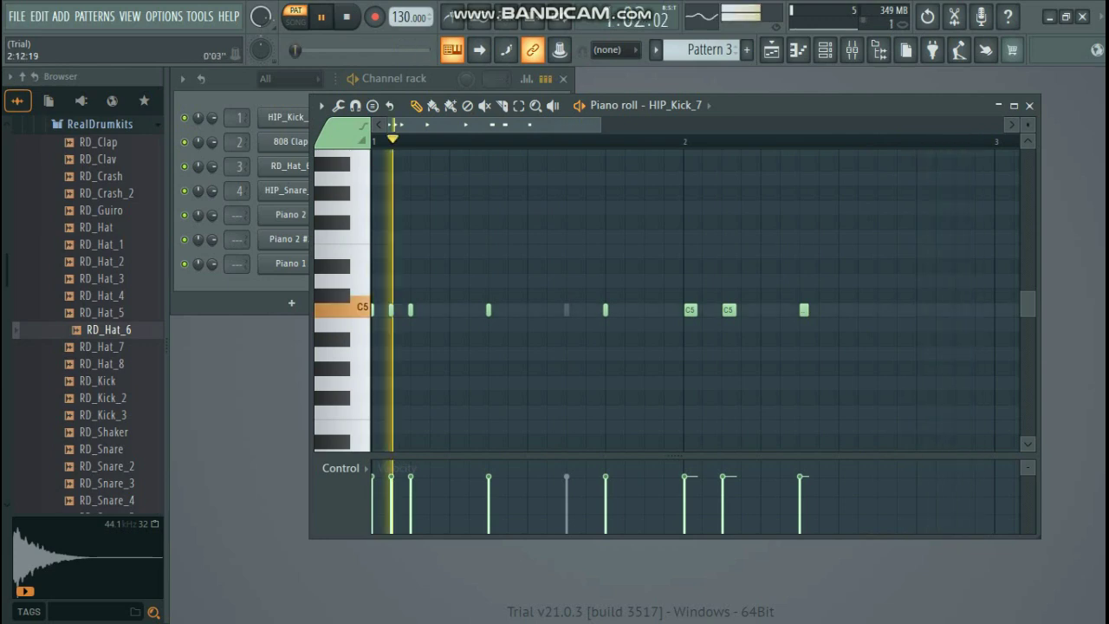
click(1030, 105)
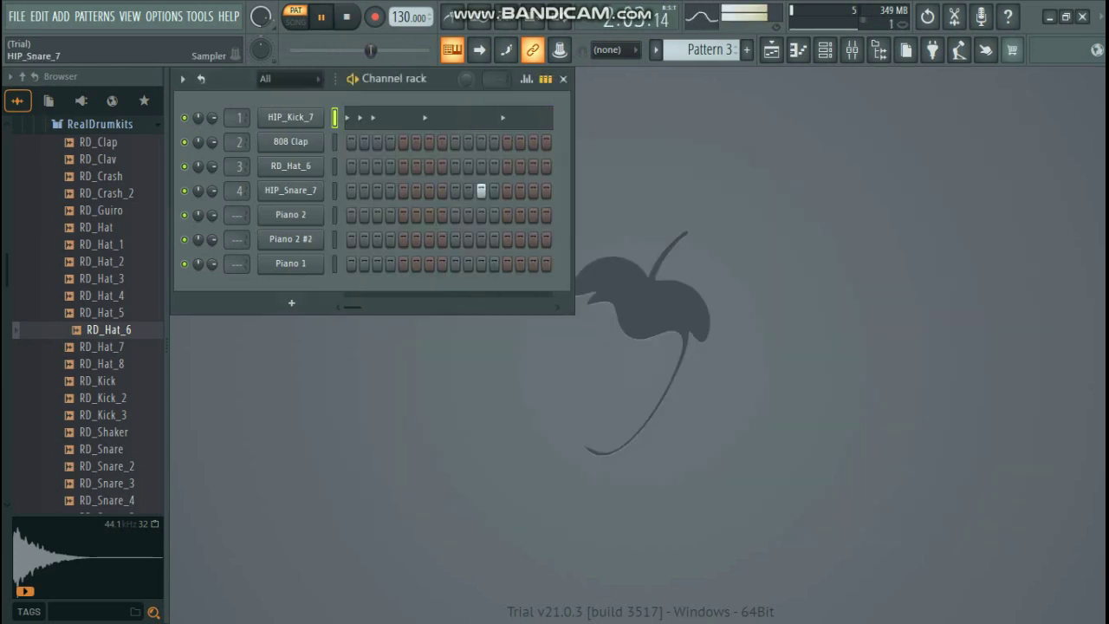
right_click(336, 184)
click(363, 186)
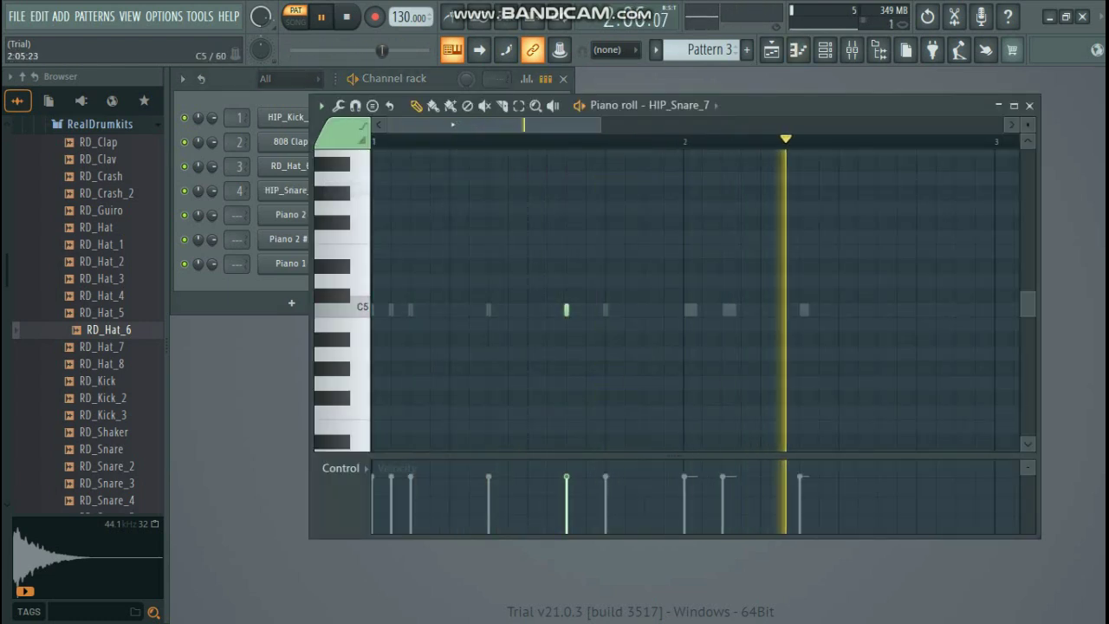
click(882, 309)
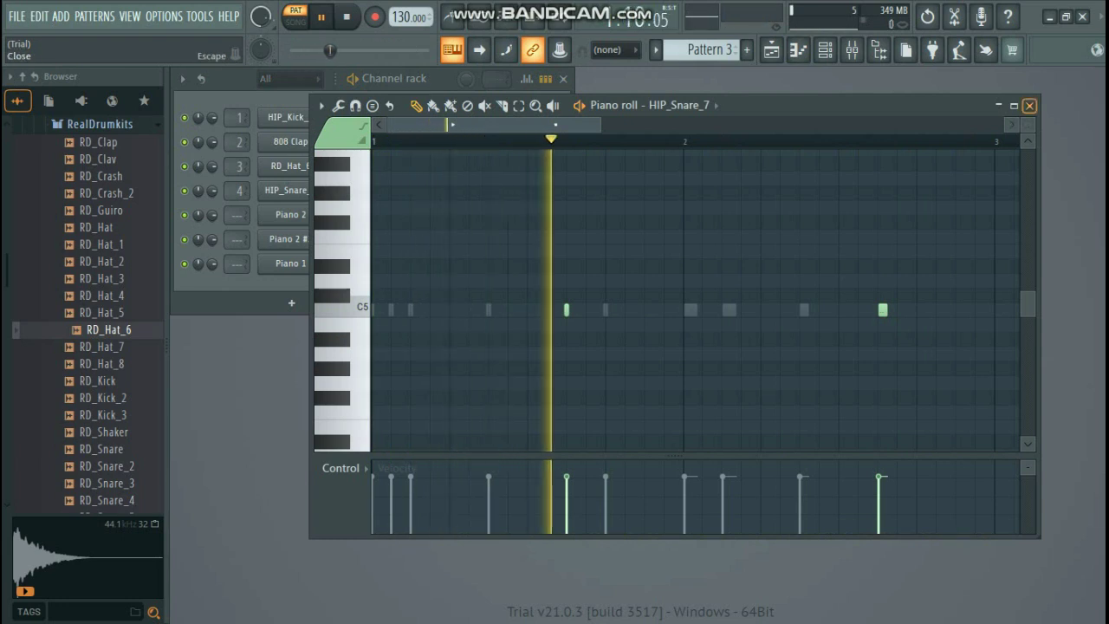
click(1030, 106)
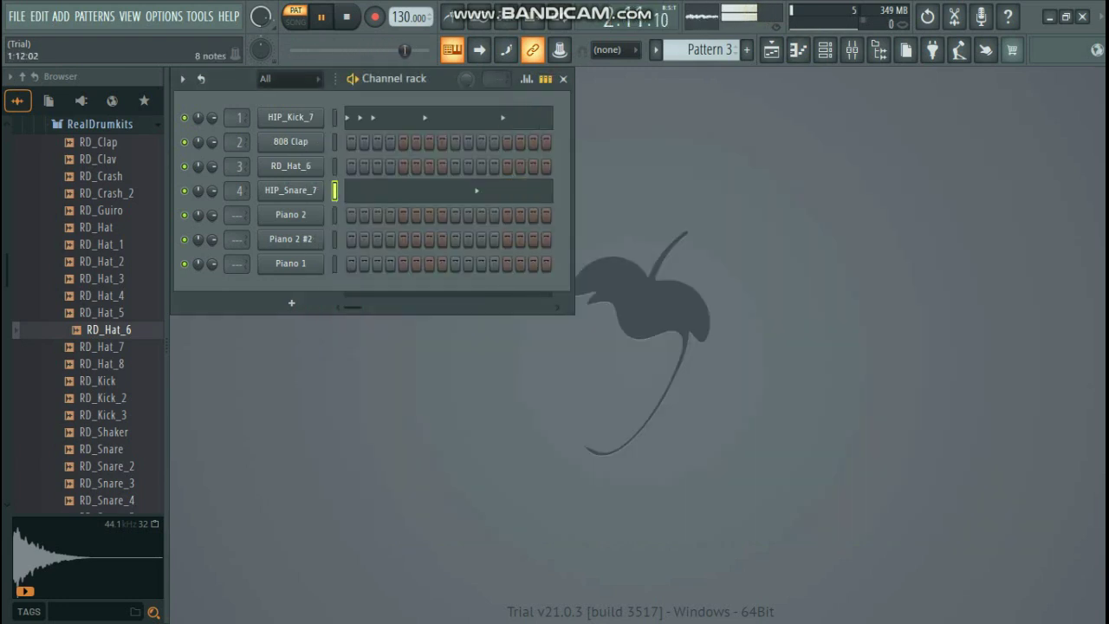
- Add two C5 HIP_Kick_7 notes, two steps apart, in the last beat of bar 2 after the snare
click(489, 114)
drag(494, 125, 507, 125)
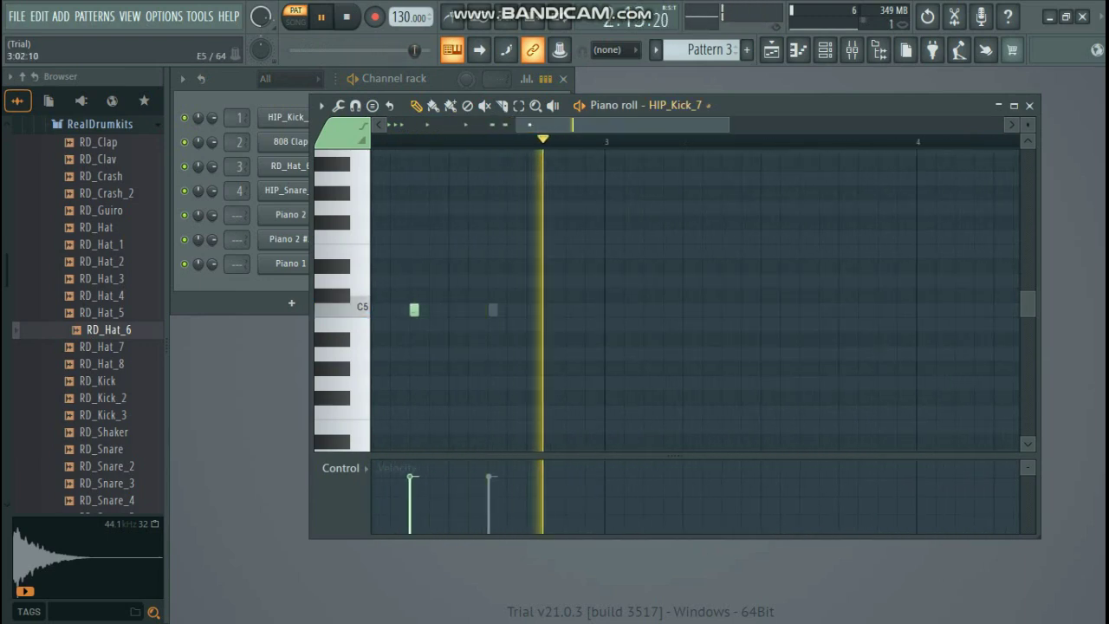
click(583, 398)
right_click(583, 398)
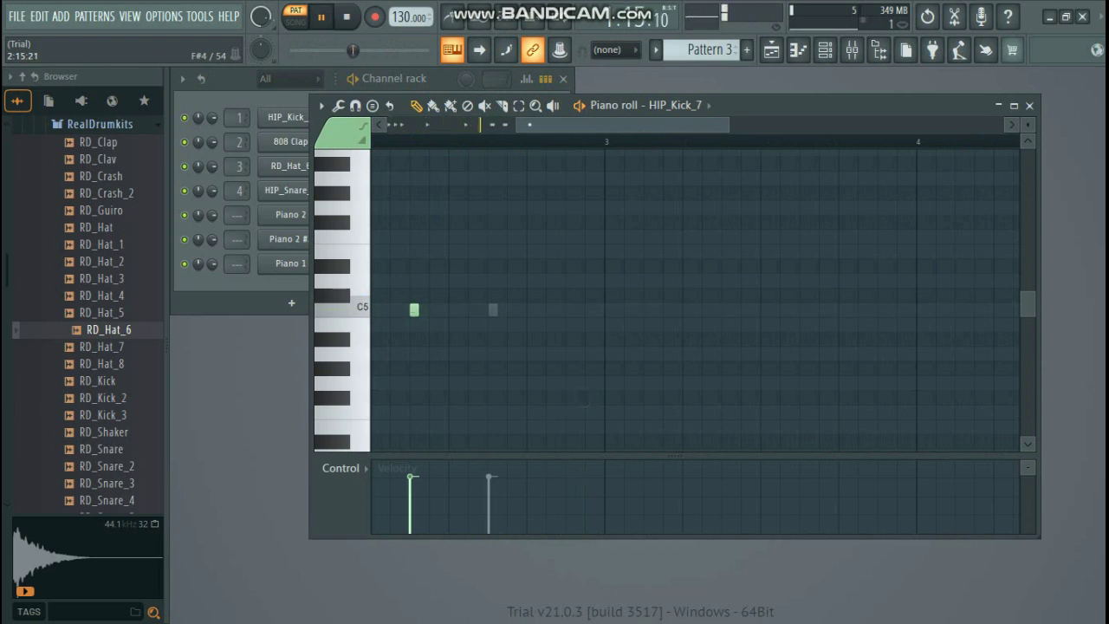
click(536, 310)
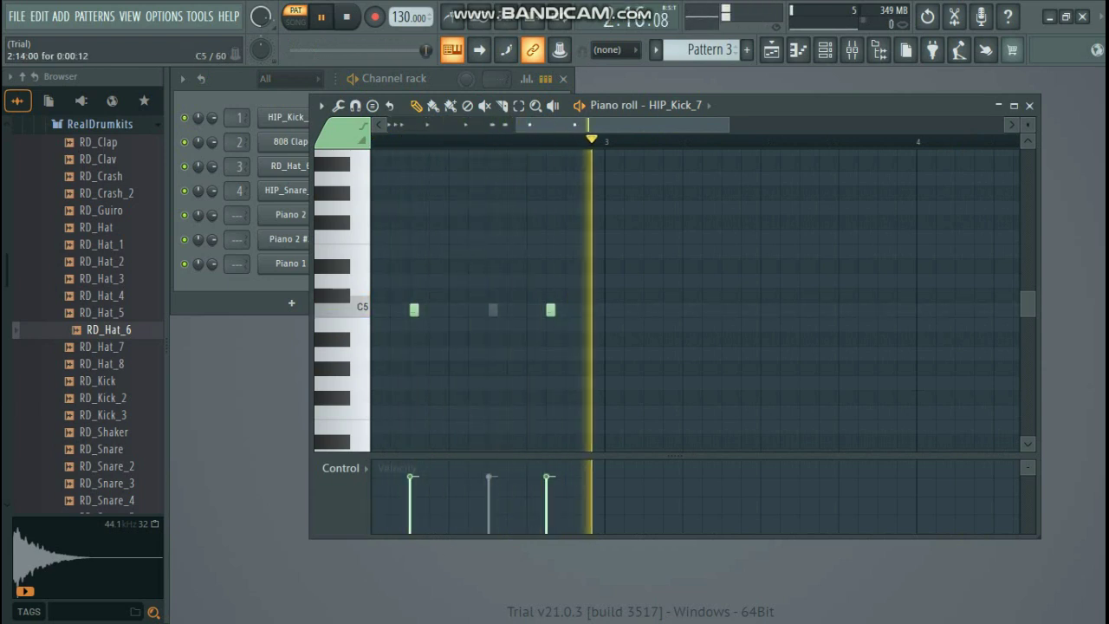
drag(536, 309, 530, 309)
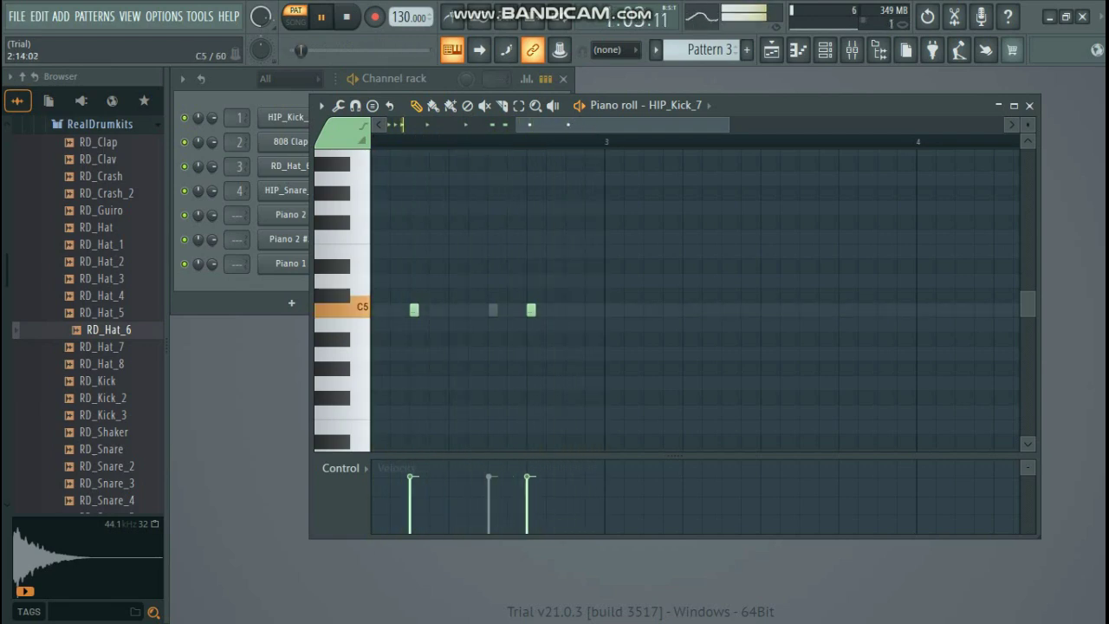
click(569, 309)
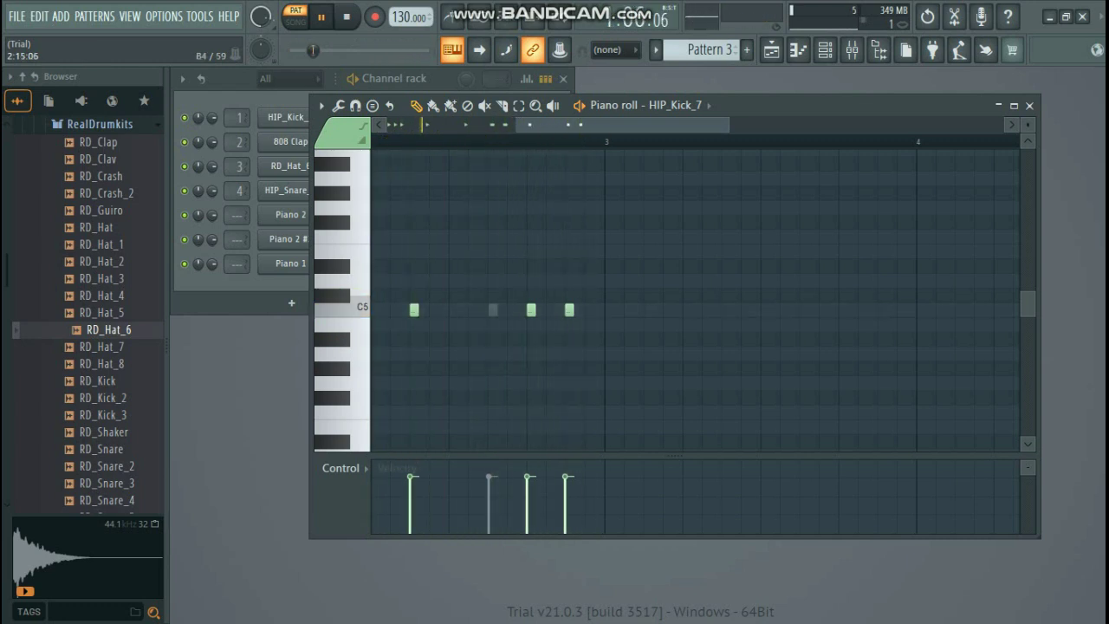
click(1030, 105)
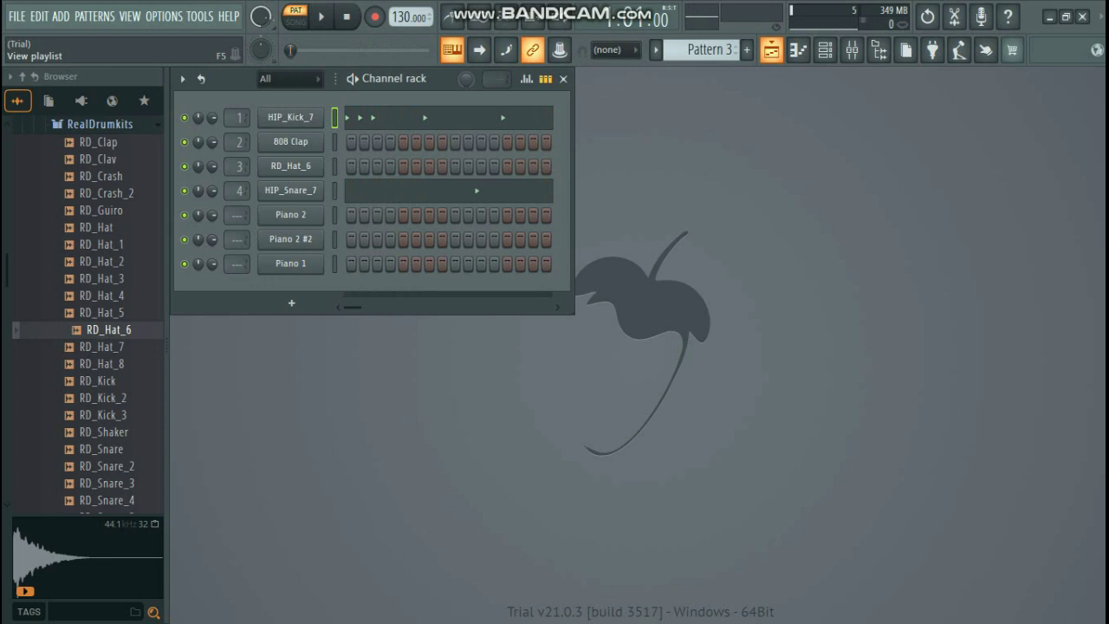
- Place a Pattern 3 clip on Track 3 of the playlist, starting at bar 1
key(F5)
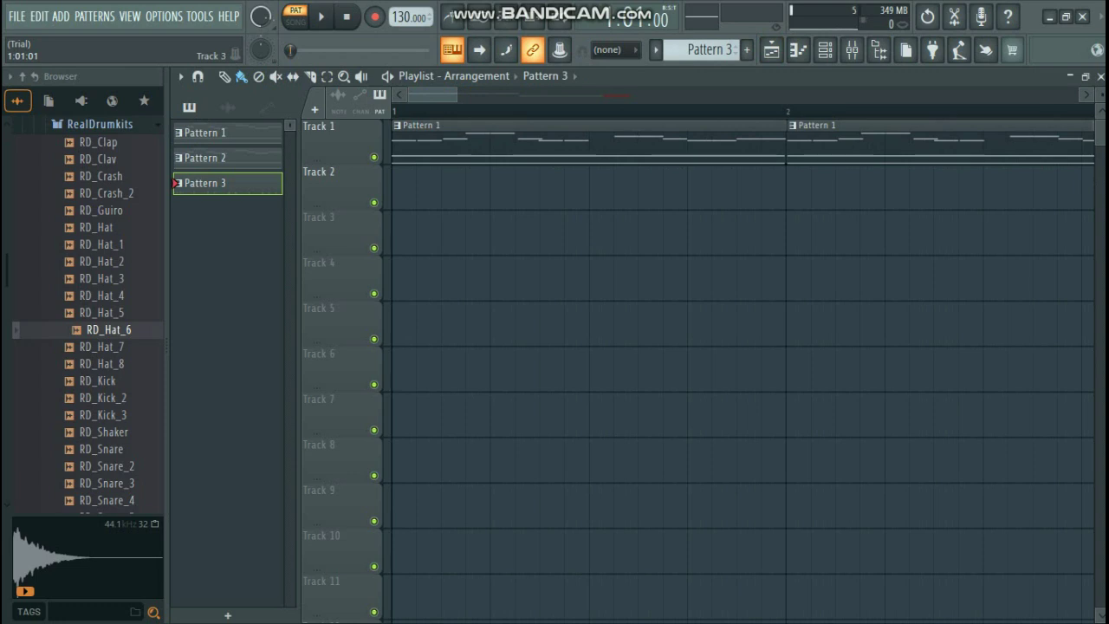
click(396, 233)
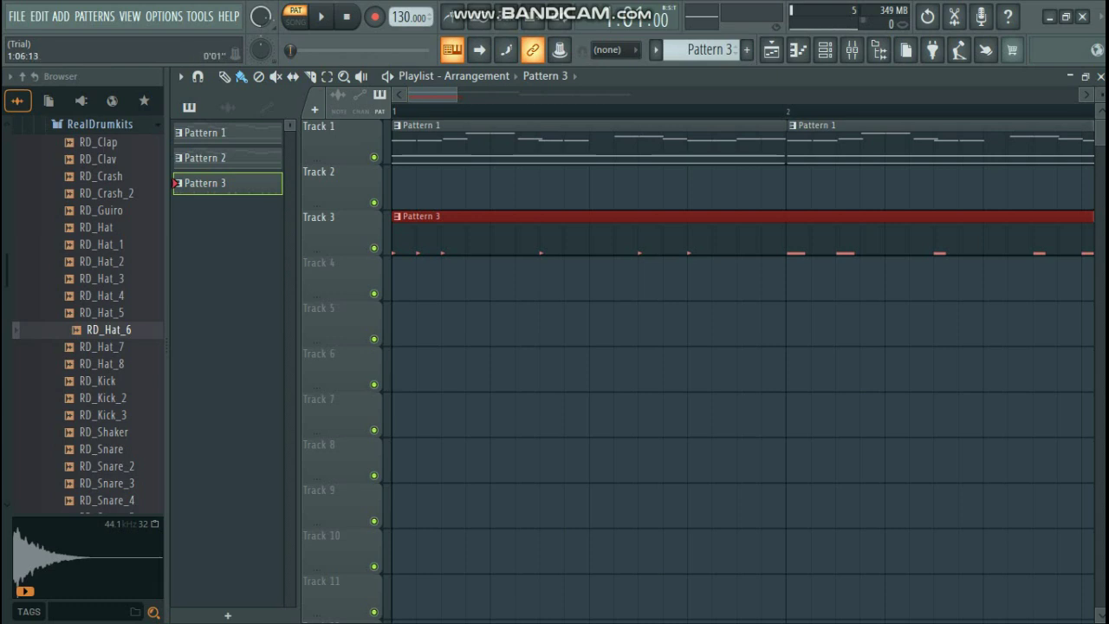
click(1087, 95)
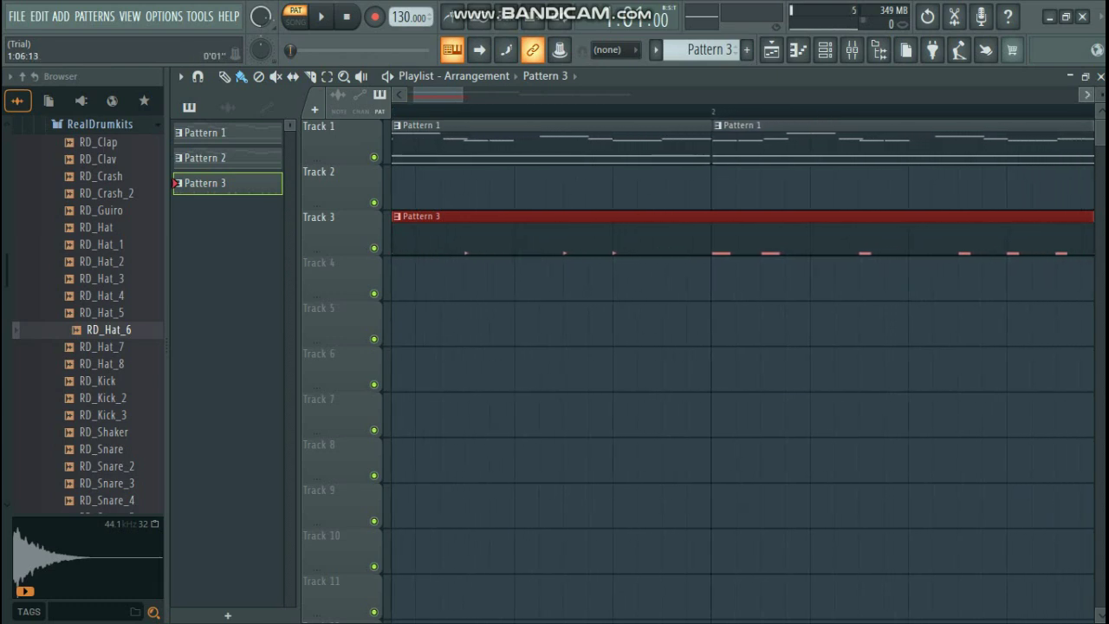
scroll(742, 364, down, 2)
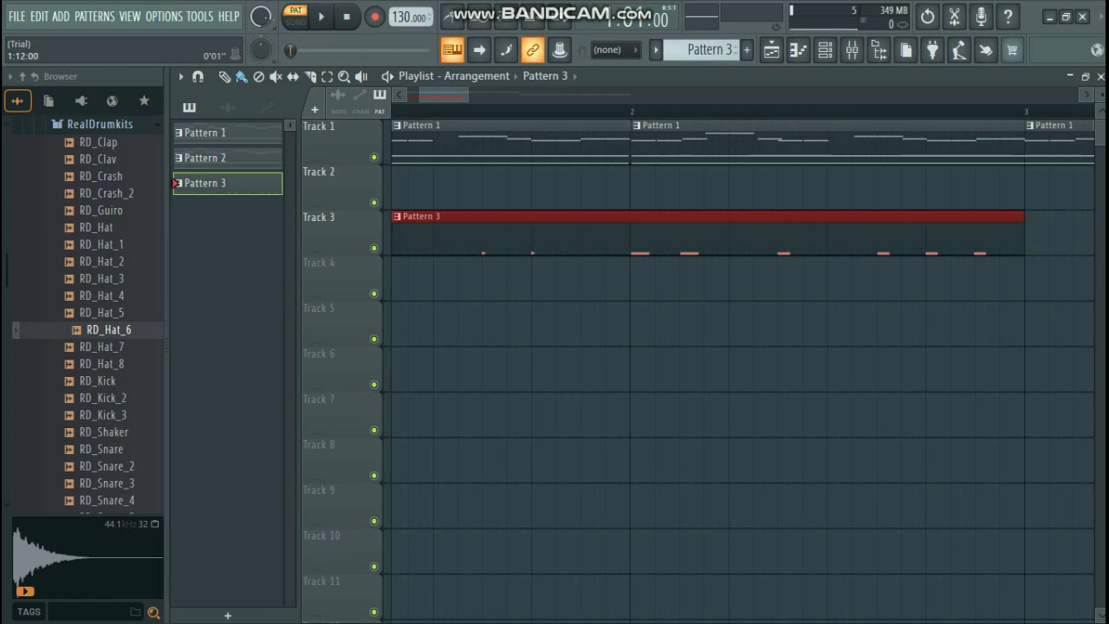
mouse_move(467, 94)
mouse_down()
mouse_move(495, 94)
mouse_move(448, 95)
mouse_up()
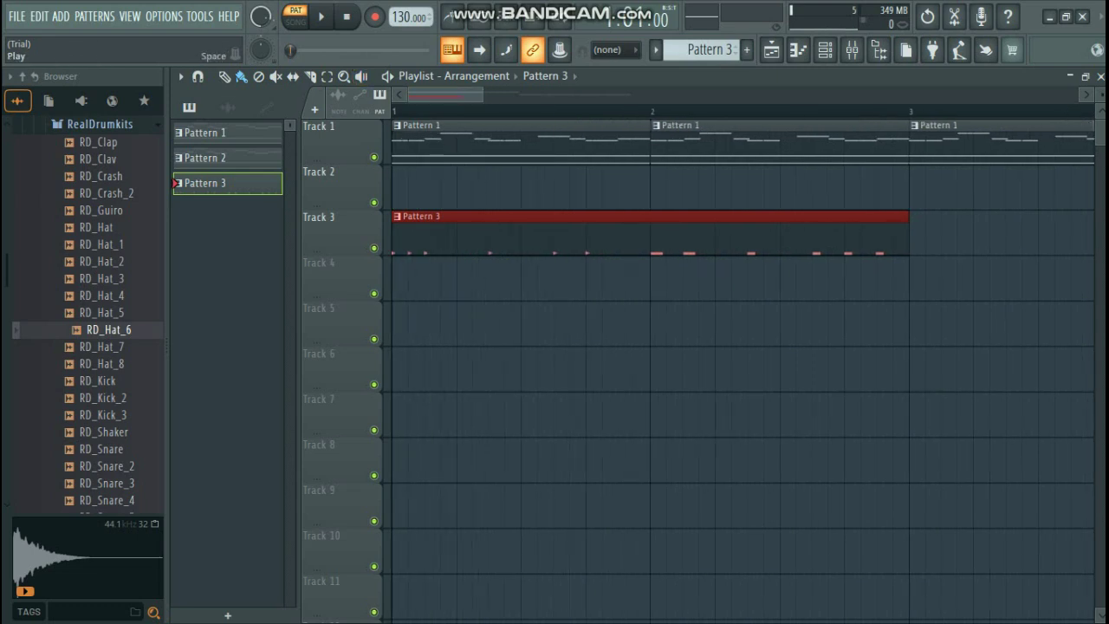
- Play the song while adding Pattern 3 clips on Track 3 at bars 3, 5 and 7, and stop playback
click(321, 17)
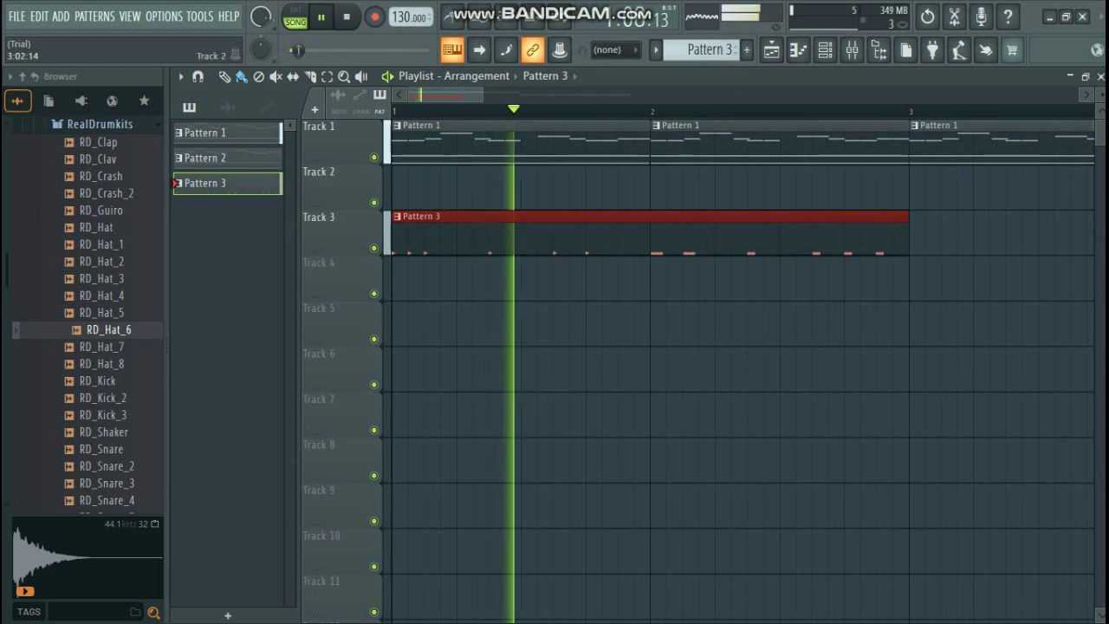
click(926, 234)
drag(926, 234, 912, 234)
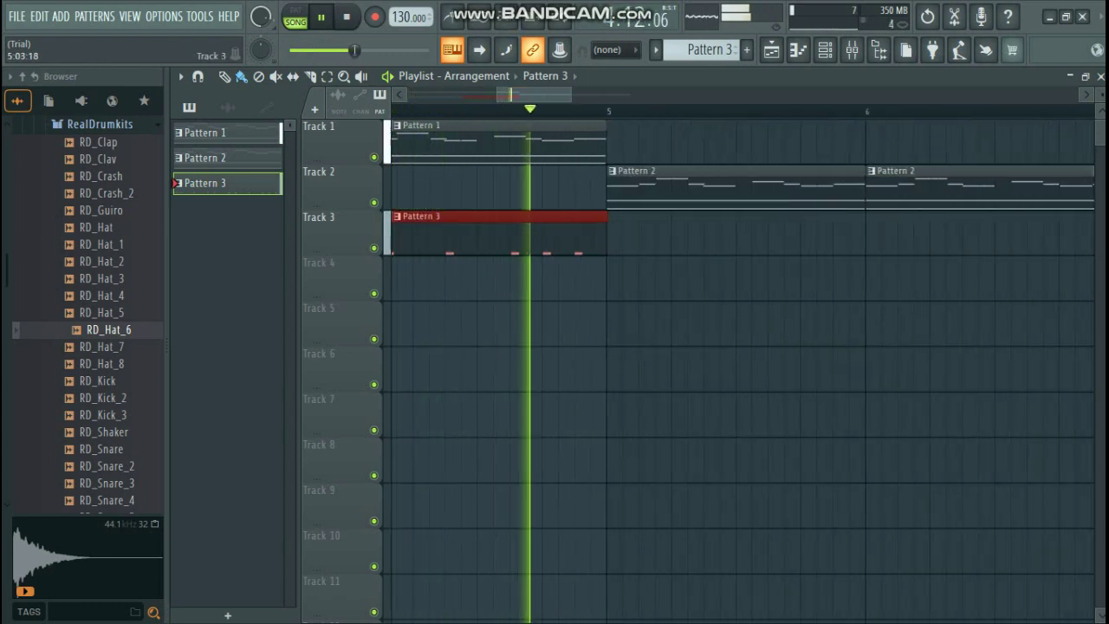
click(613, 236)
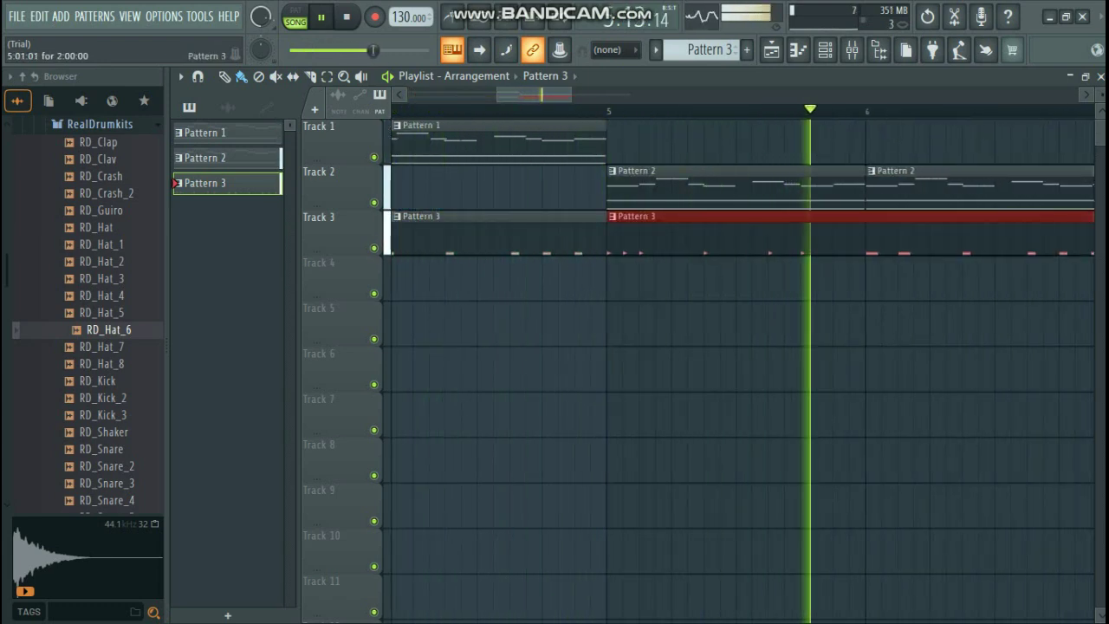
drag(588, 95, 592, 94)
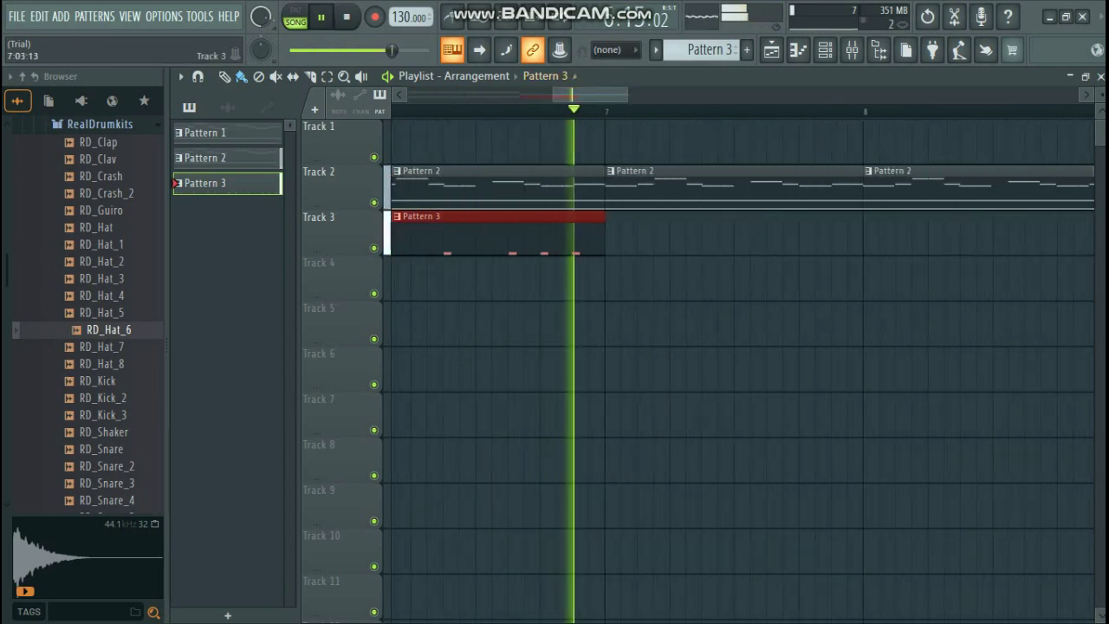
drag(627, 236, 609, 236)
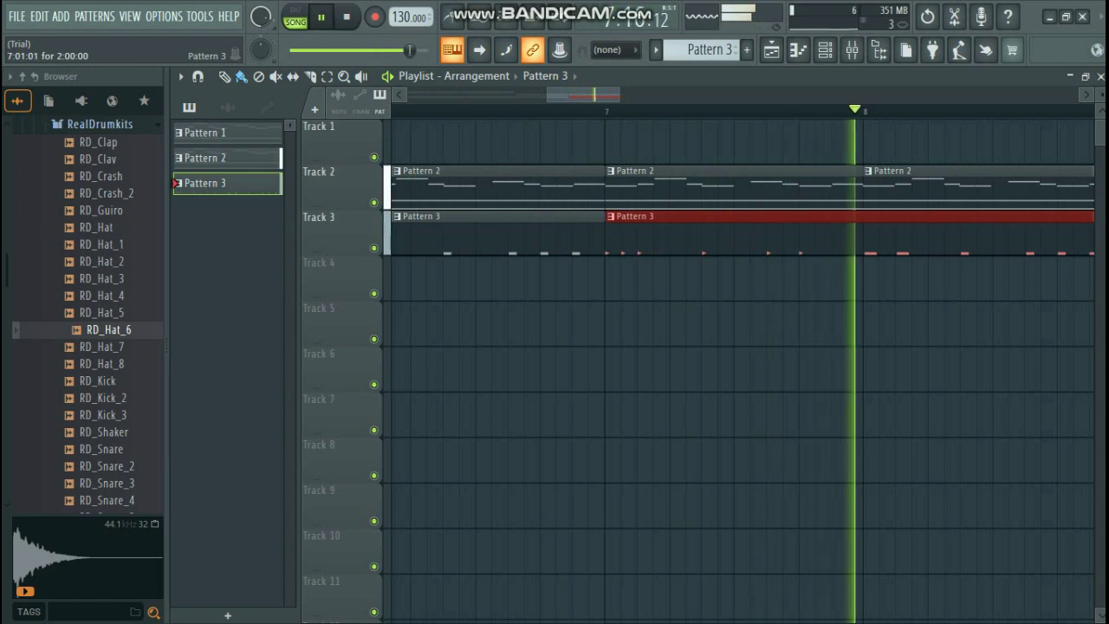
key(space)
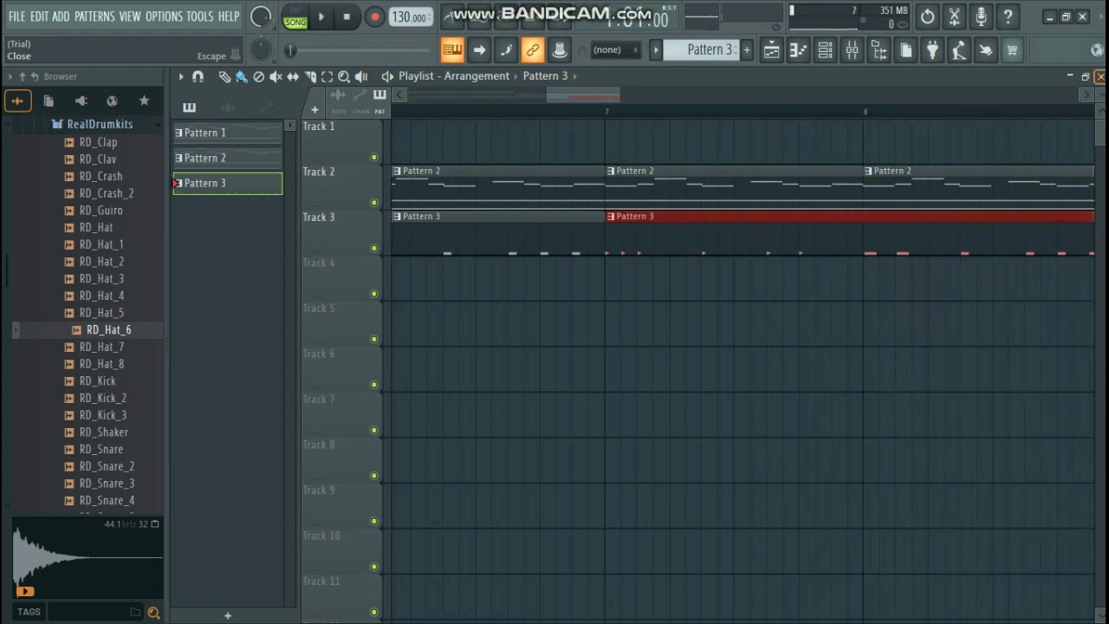
- Close the playlist and review the HIP_Kick_7 notes of both bars in the piano roll
click(1101, 77)
right_click(321, 113)
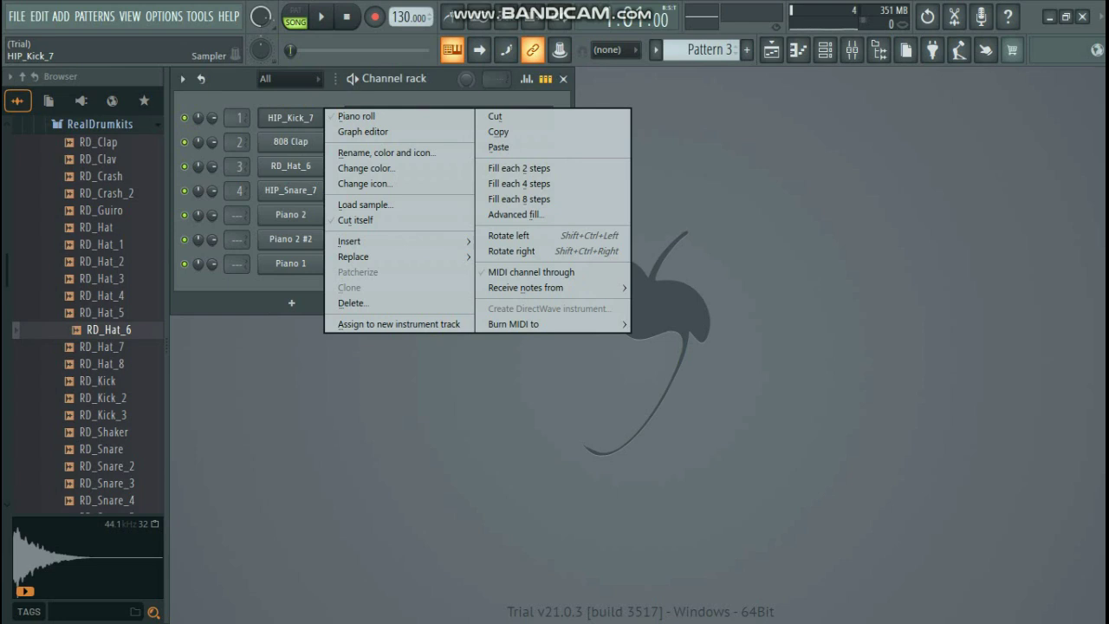
click(357, 116)
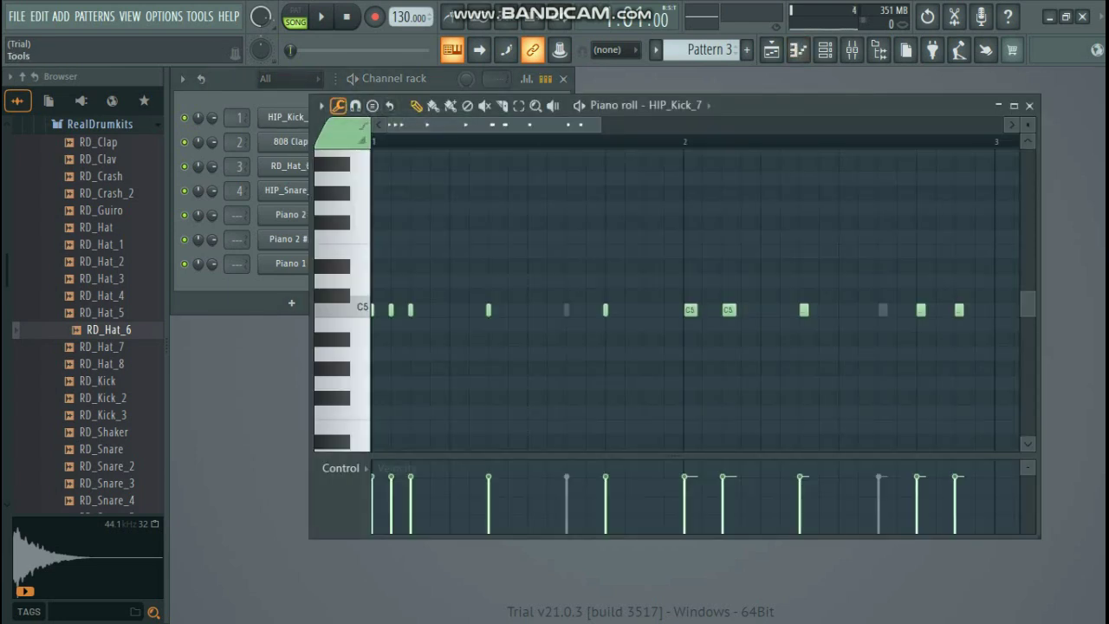
click(338, 105)
click(338, 105)
click(1030, 105)
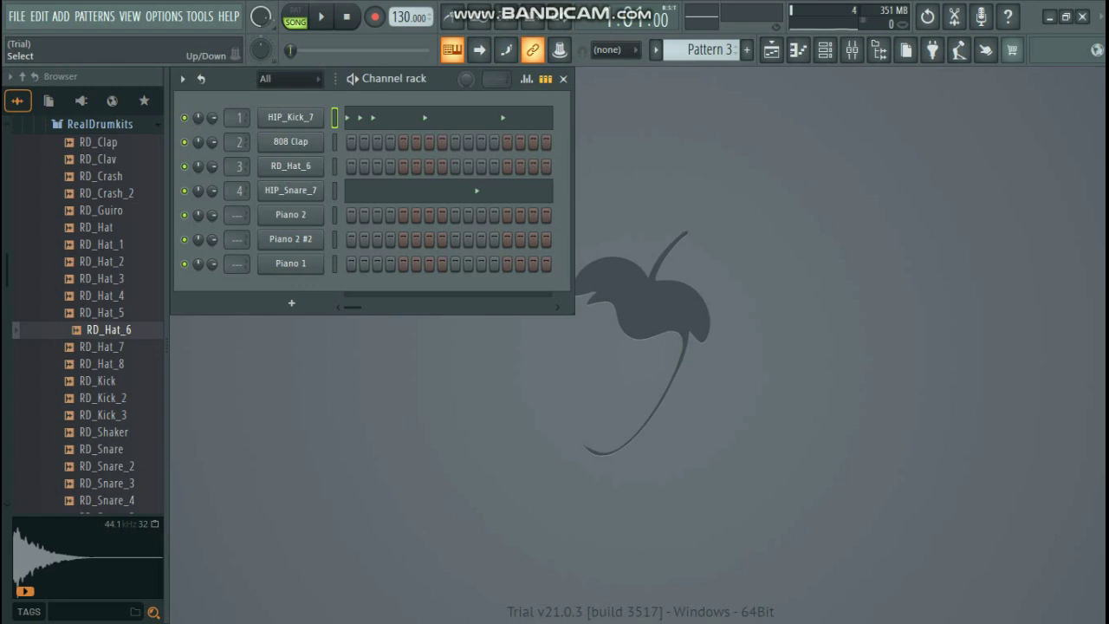
- Open the HIP_Kick_7 channel settings, enable Ping pong for its echo delay and briefly play the song
click(290, 118)
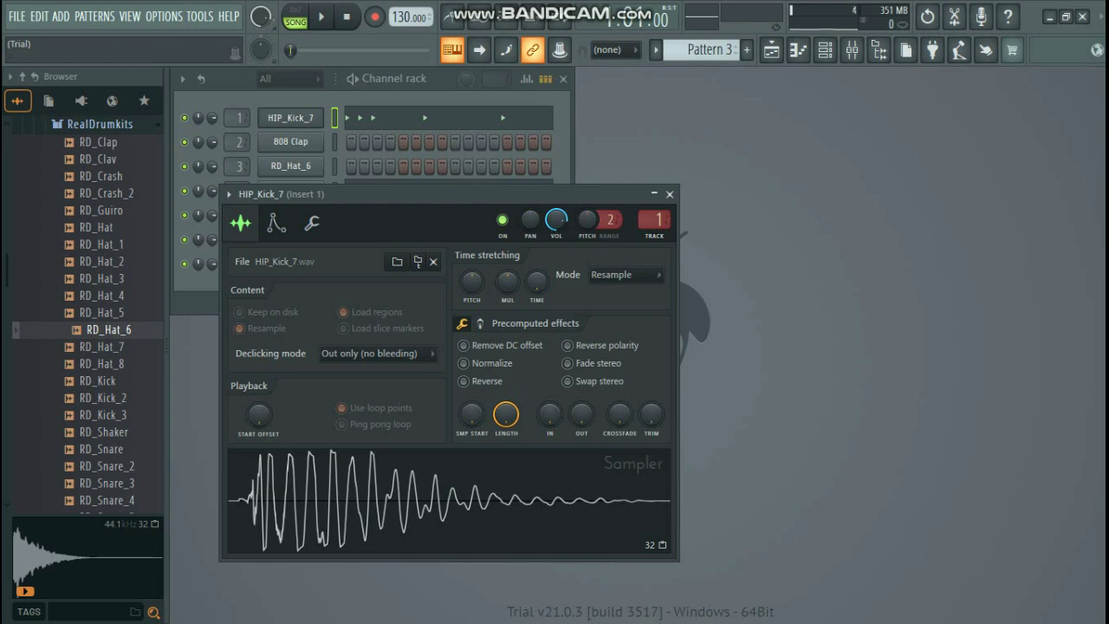
click(277, 223)
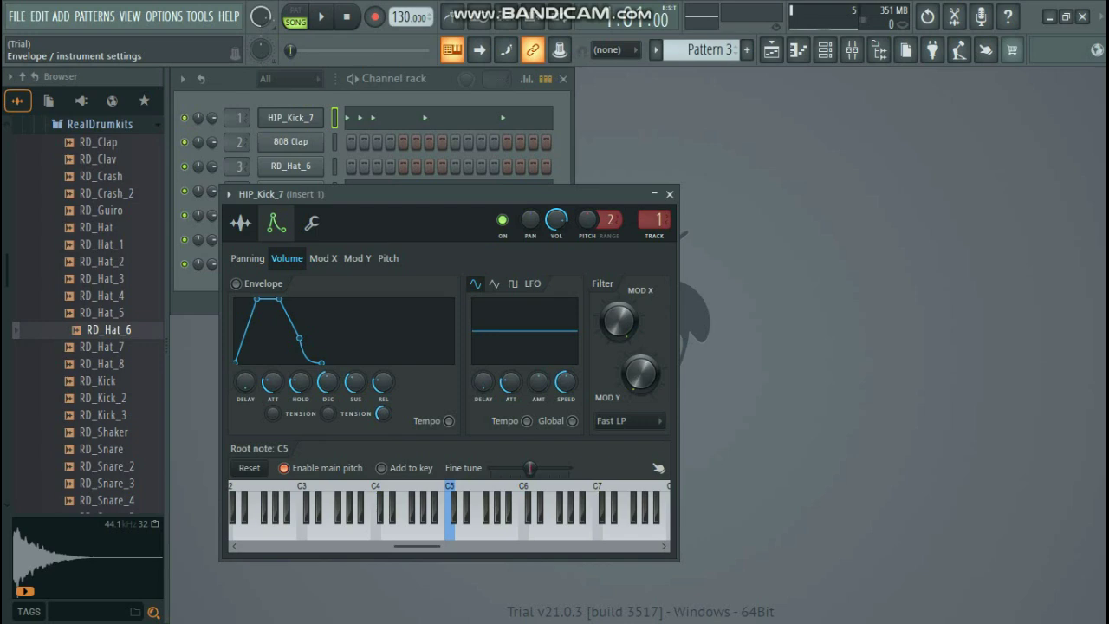
click(312, 222)
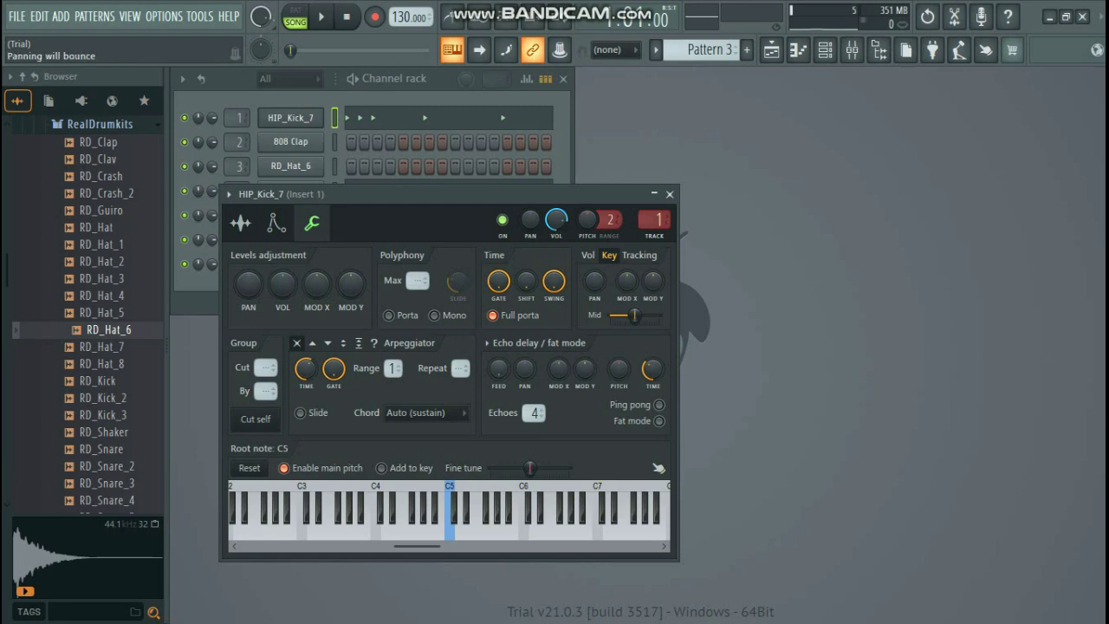
key(space)
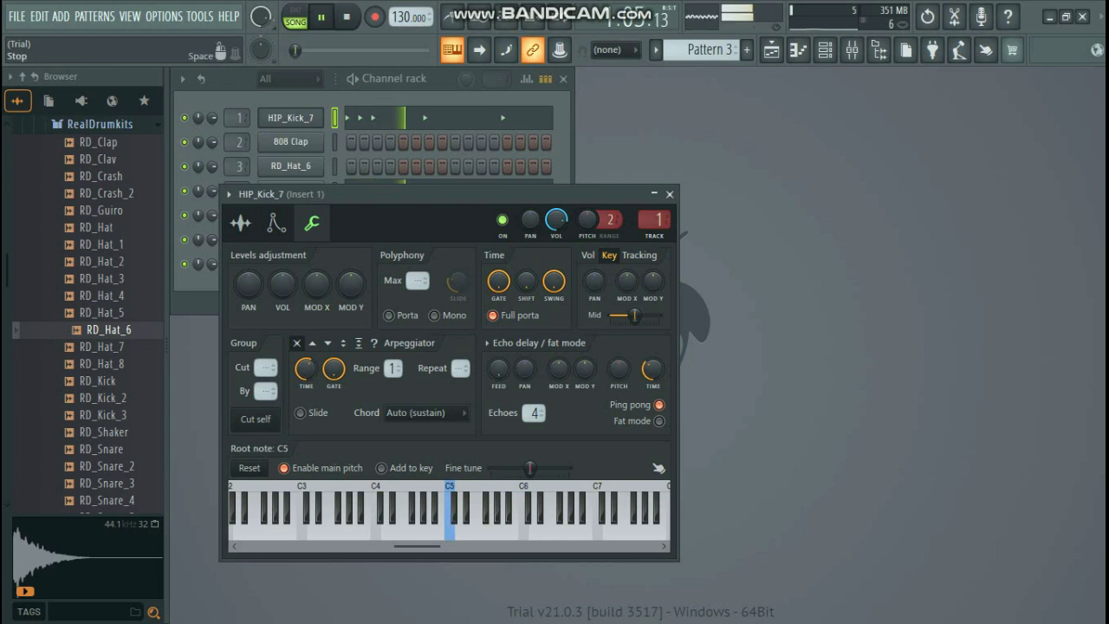
key(space)
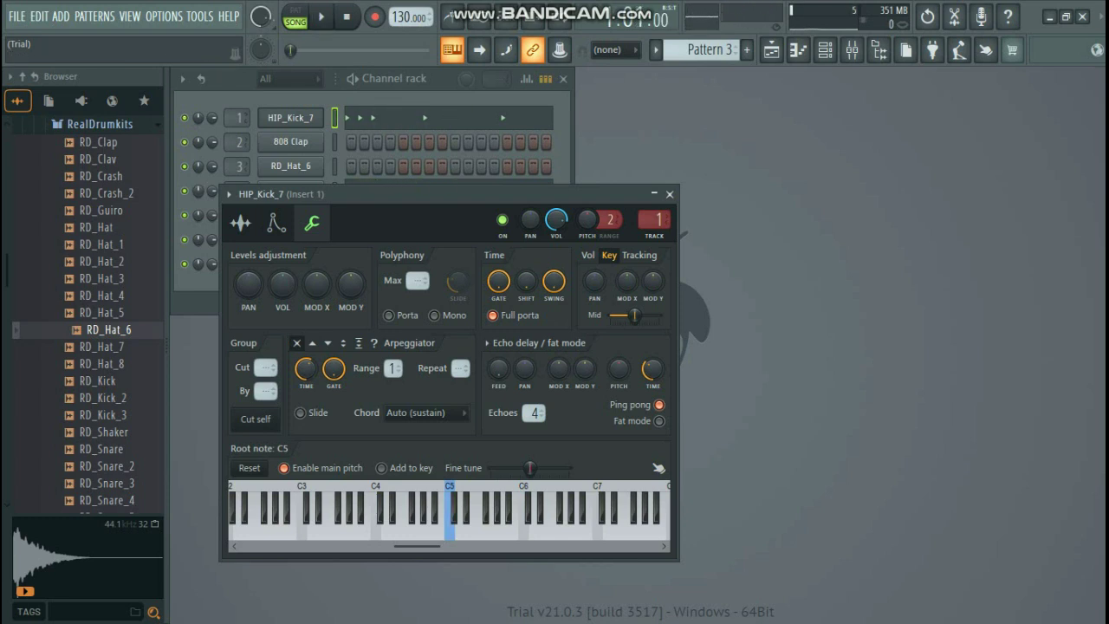
- Mute HIP_Snare_7 and the three piano channels, and set the HIP_Kick_7 echo delay feedback to 39% during playback
click(184, 264)
click(184, 190)
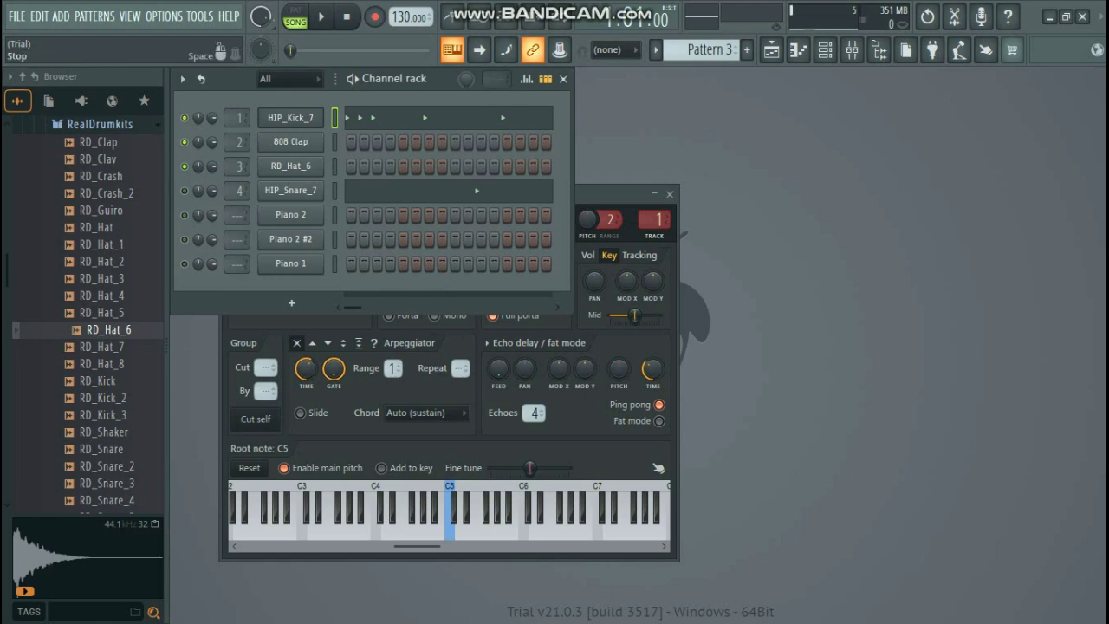
key(space)
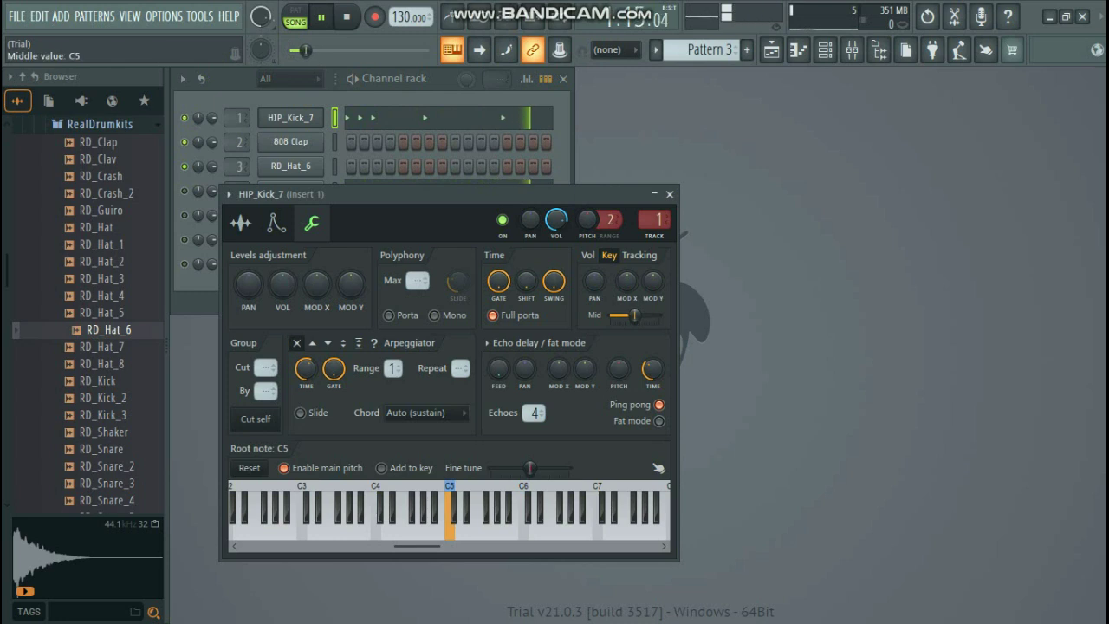
drag(498, 369, 498, 335)
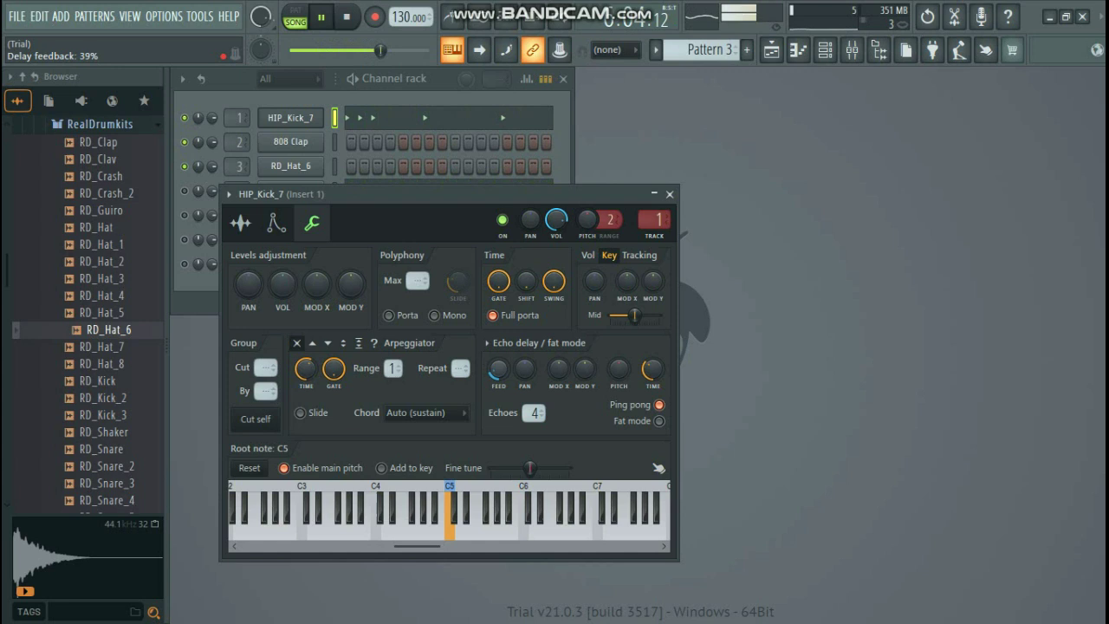
key(space)
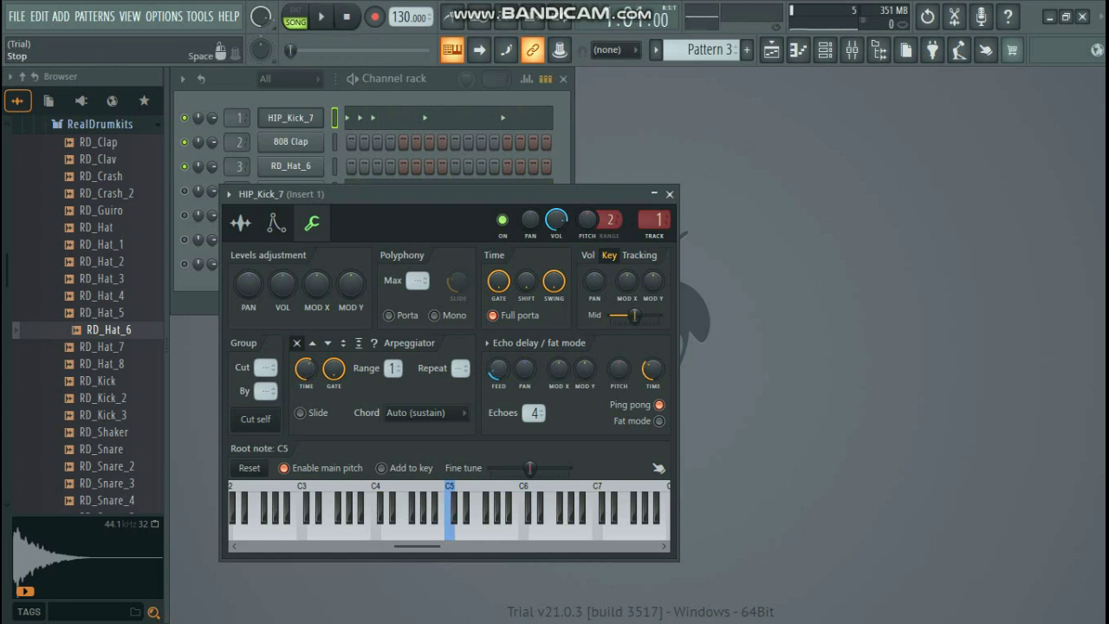
- Unmute the Piano 2, Piano 2 #2 and Piano 1 channels
click(322, 16)
click(347, 16)
click(183, 240)
click(183, 264)
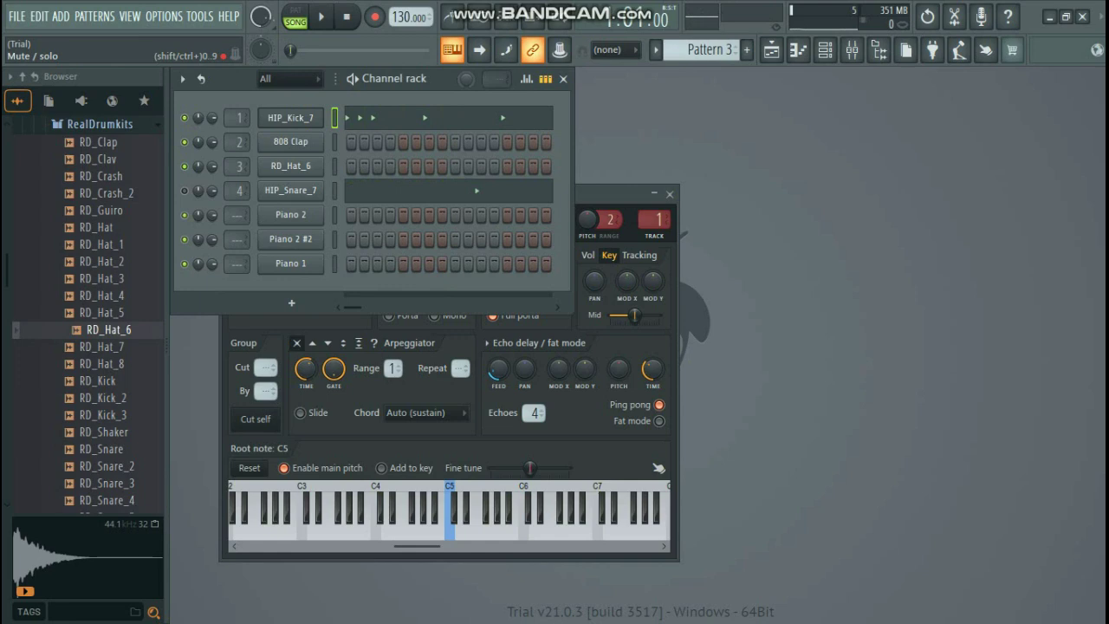
- Play the song through once, and enable Ping pong for the HIP_Snare_7 channel's echo delay
key(space)
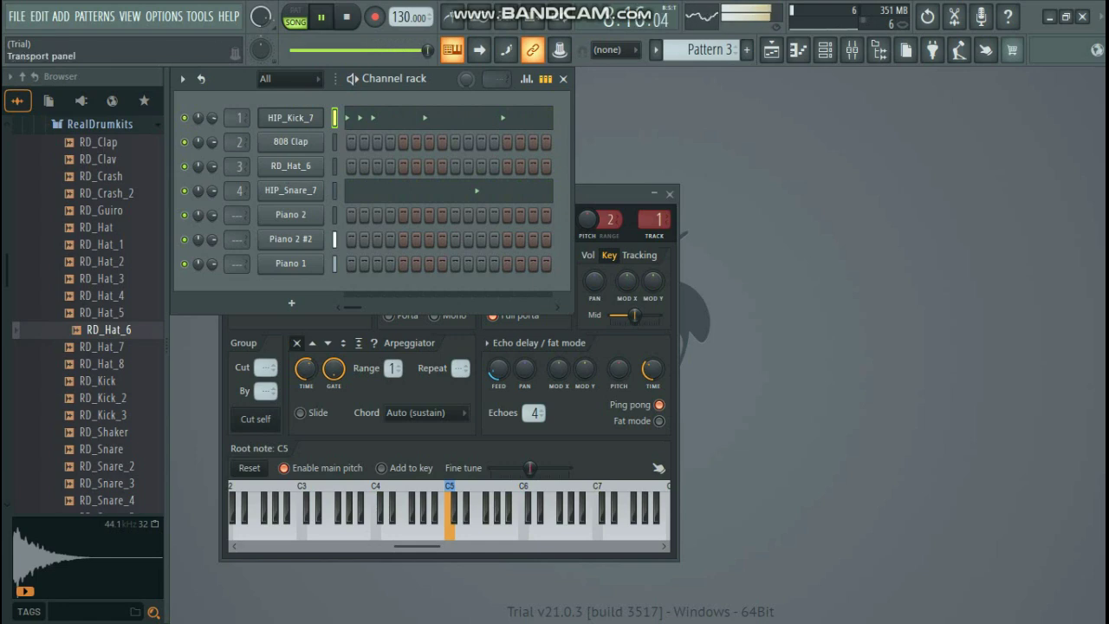
click(346, 17)
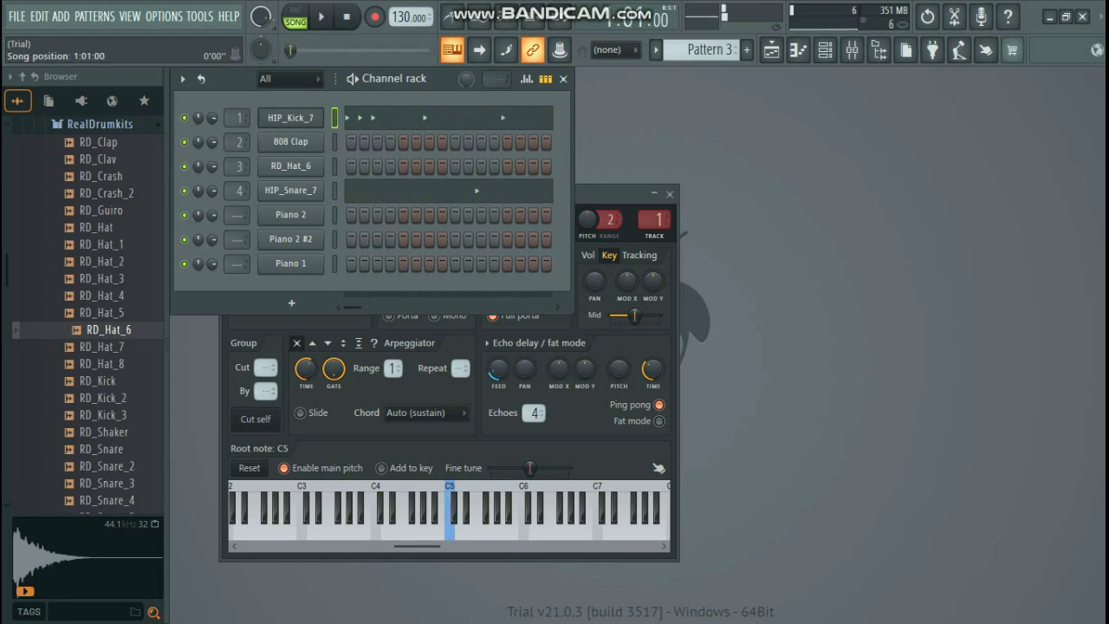
click(291, 191)
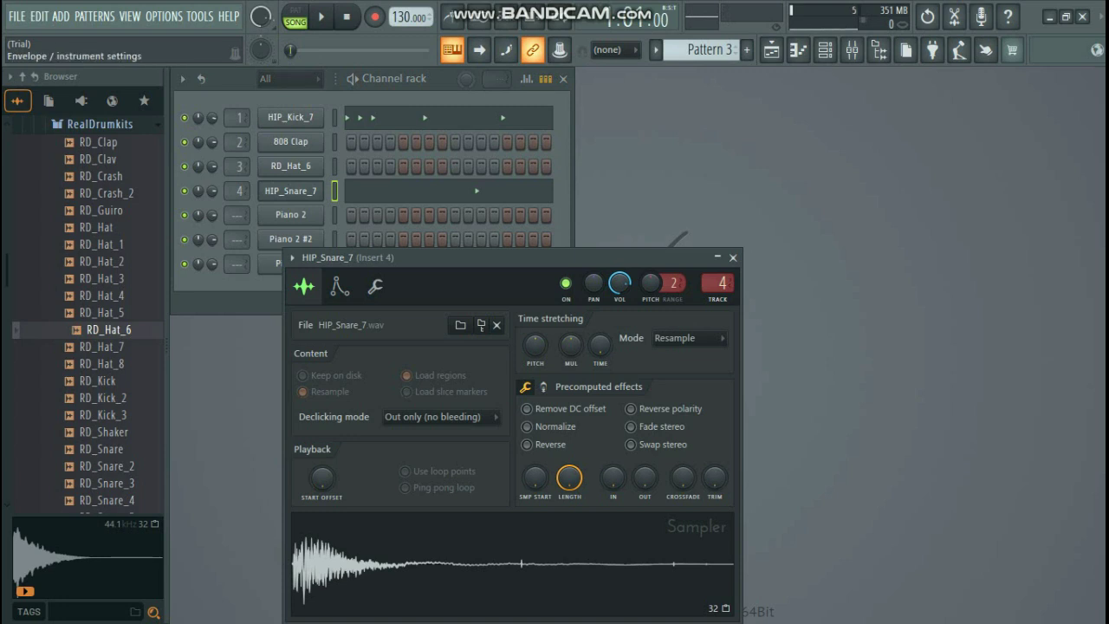
click(376, 286)
drag(538, 258, 531, 169)
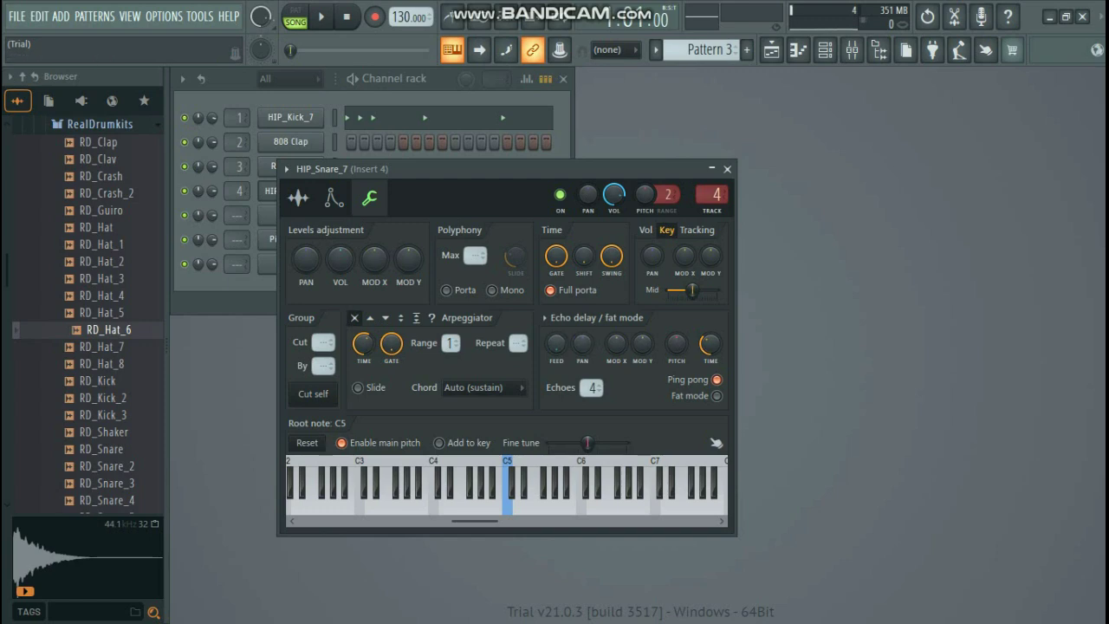
click(717, 379)
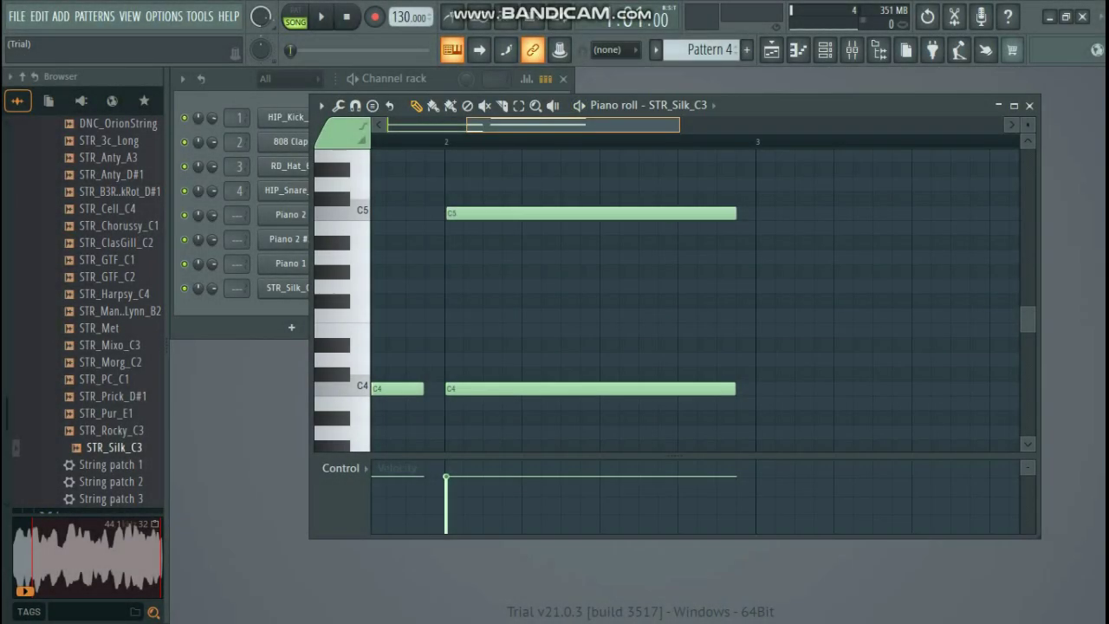
- Play the song from the start to hear the STR_Silk_C3 notes in bars 1 and 2
drag(572, 125, 492, 125)
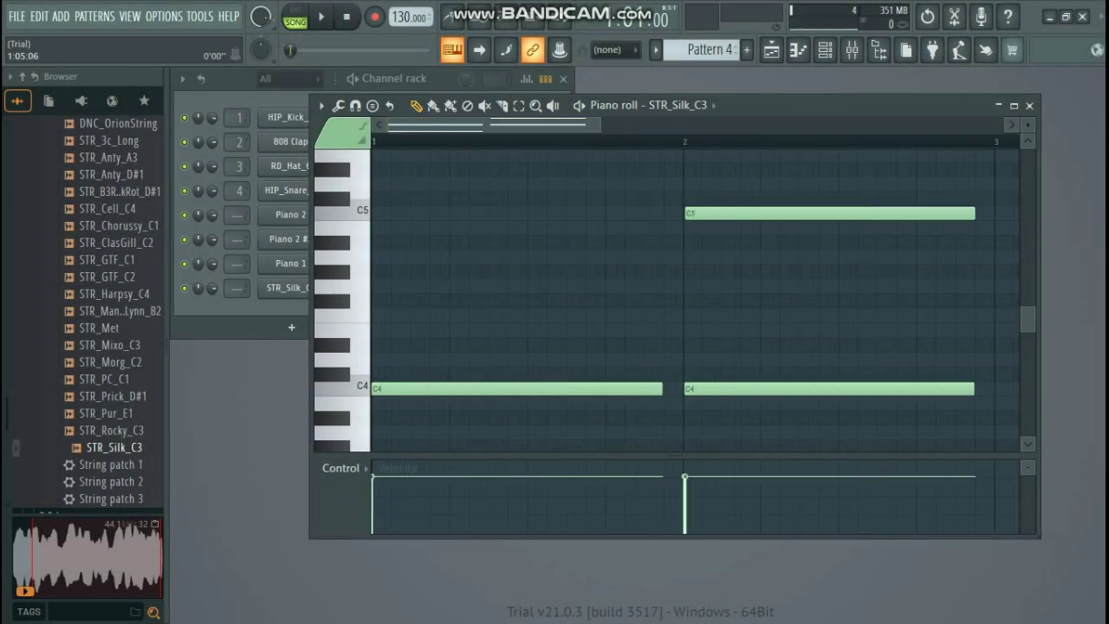
click(321, 16)
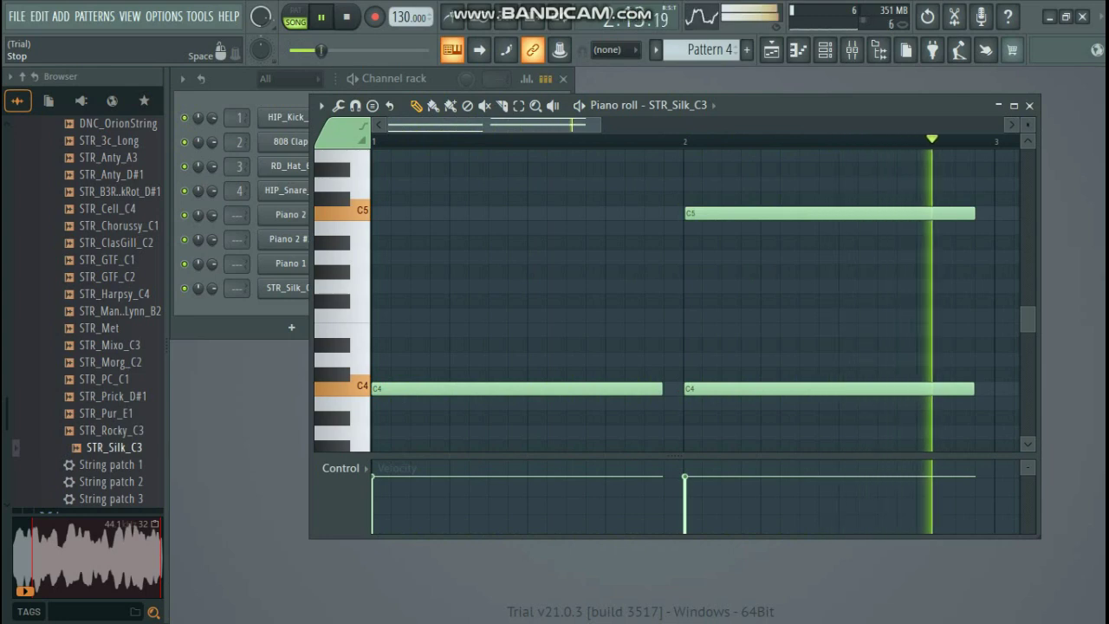
click(347, 17)
- Add a C4 and a G4 note at the start of bar 3 in the STR_Silk_C3 piano roll
drag(486, 125, 507, 125)
scroll(589, 187, right, 3)
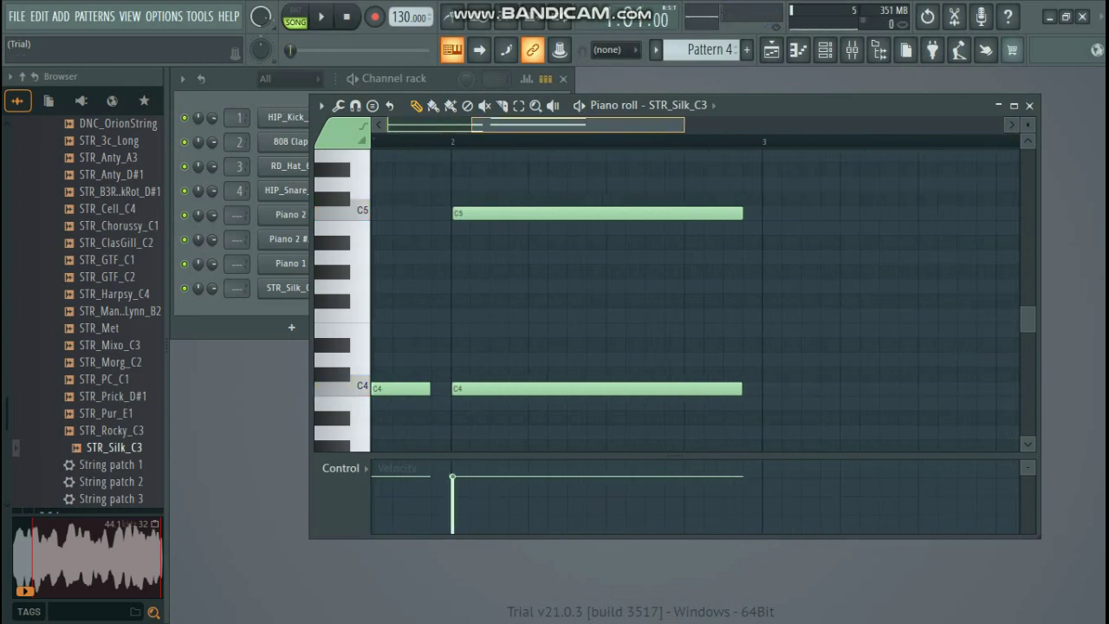
click(606, 389)
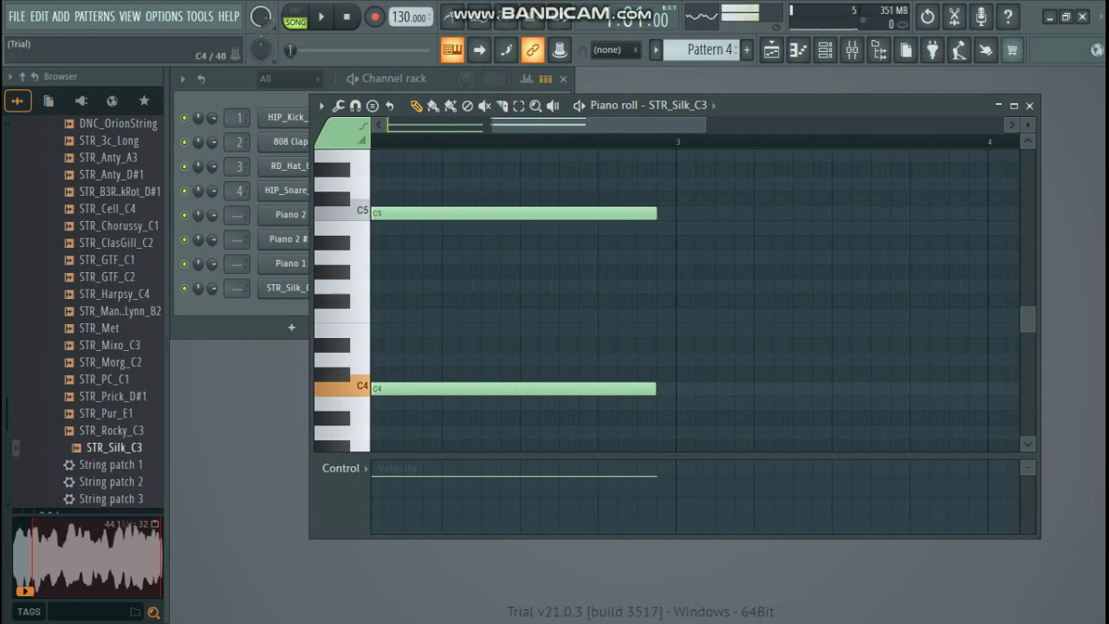
click(682, 389)
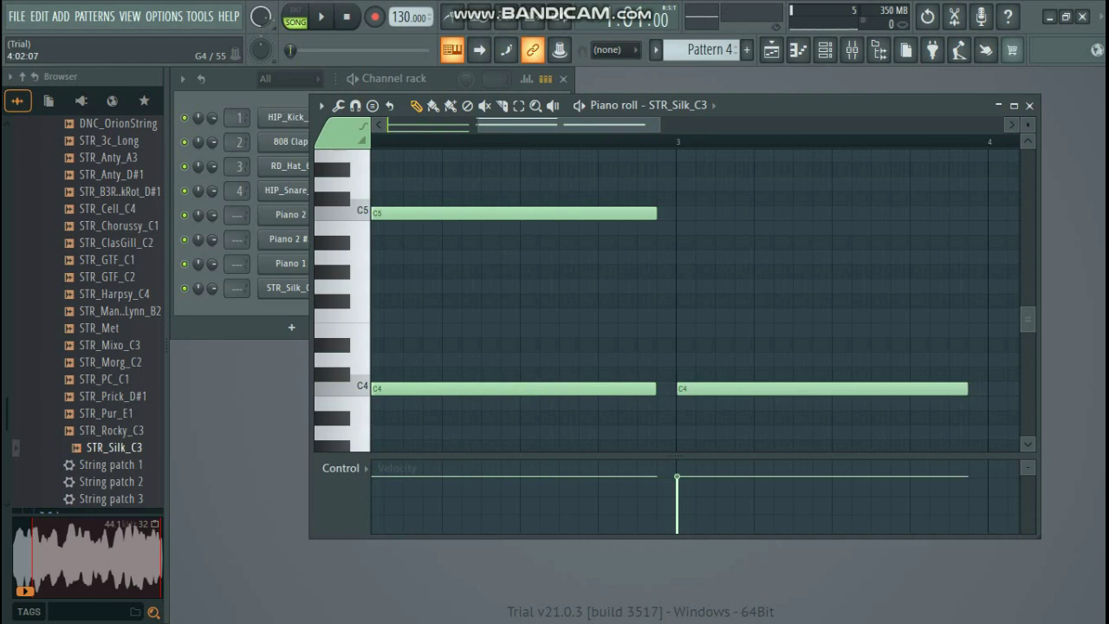
click(359, 287)
click(681, 286)
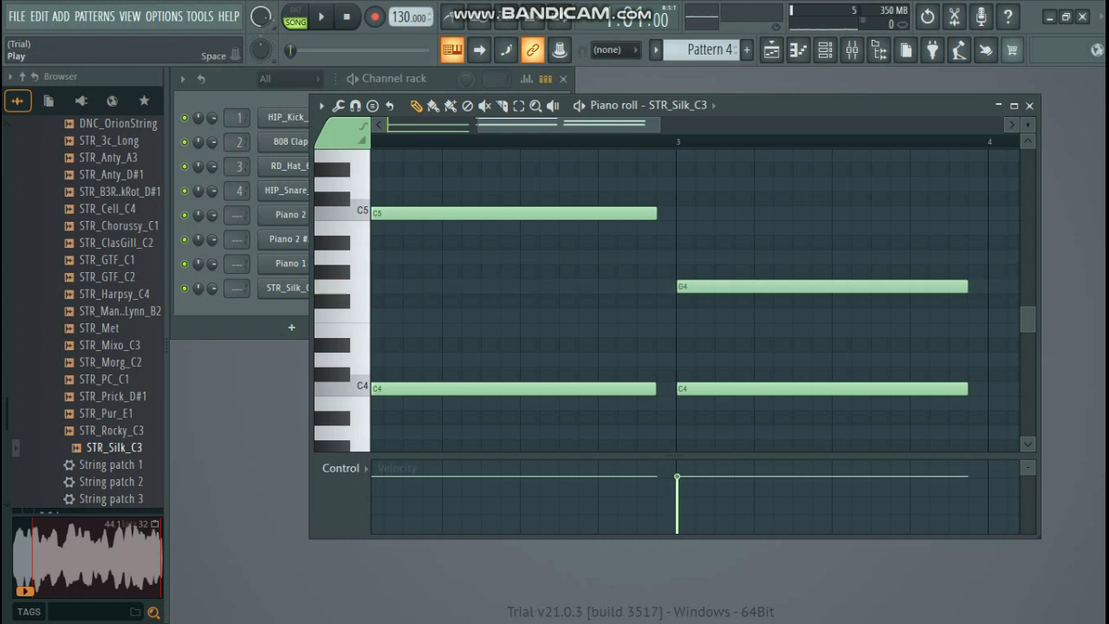
- Try A4, A#4 and B4 as the upper note of bar 3, playing the song between changes
key(space)
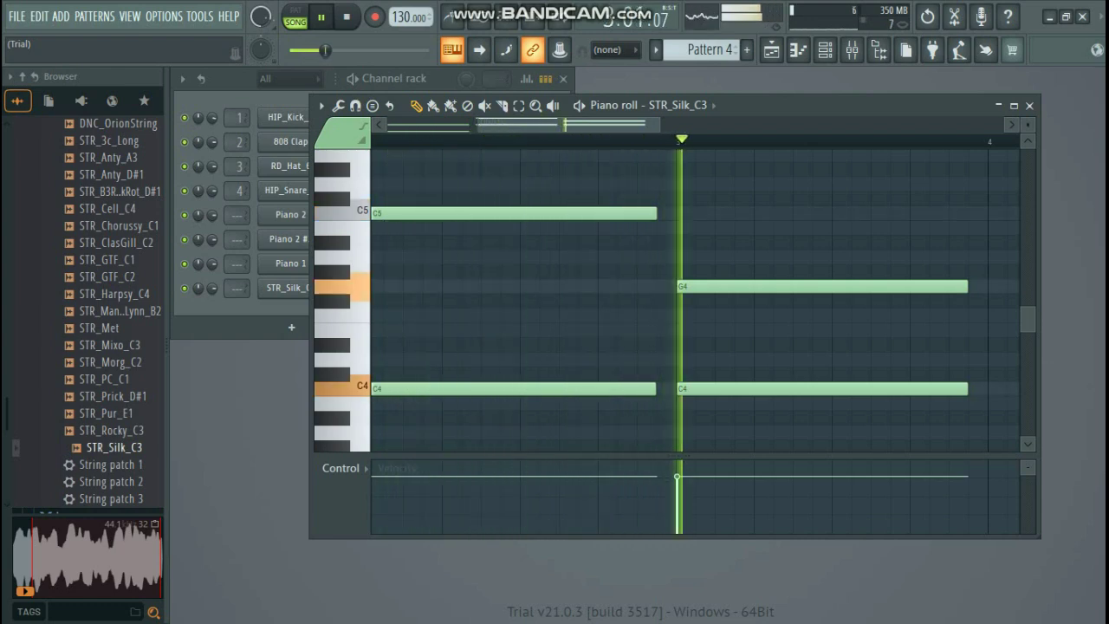
key(space)
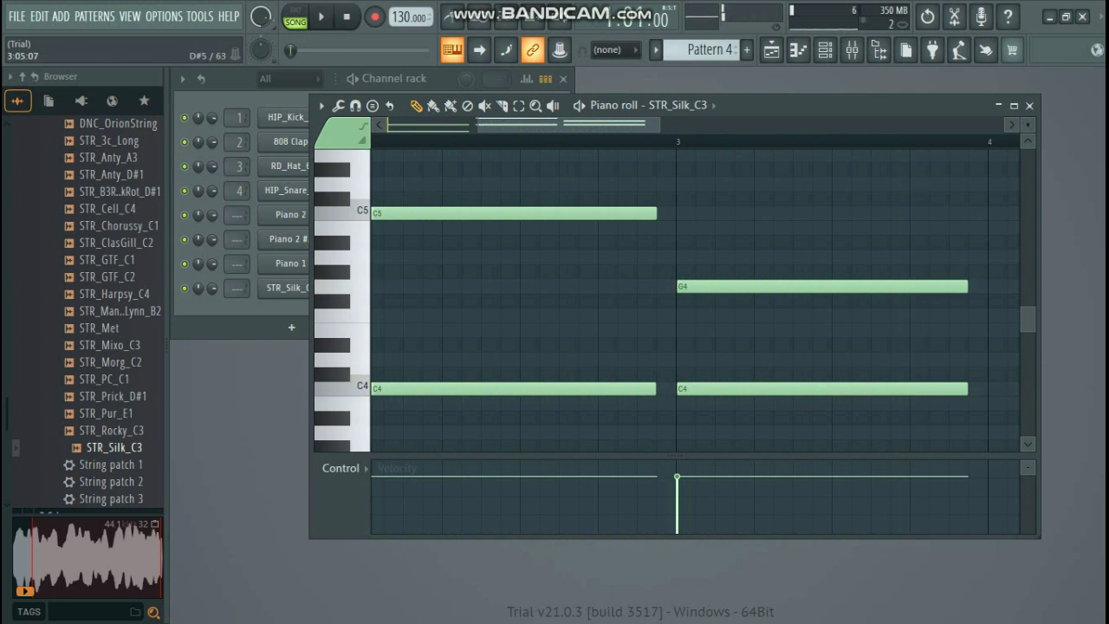
drag(806, 286, 805, 257)
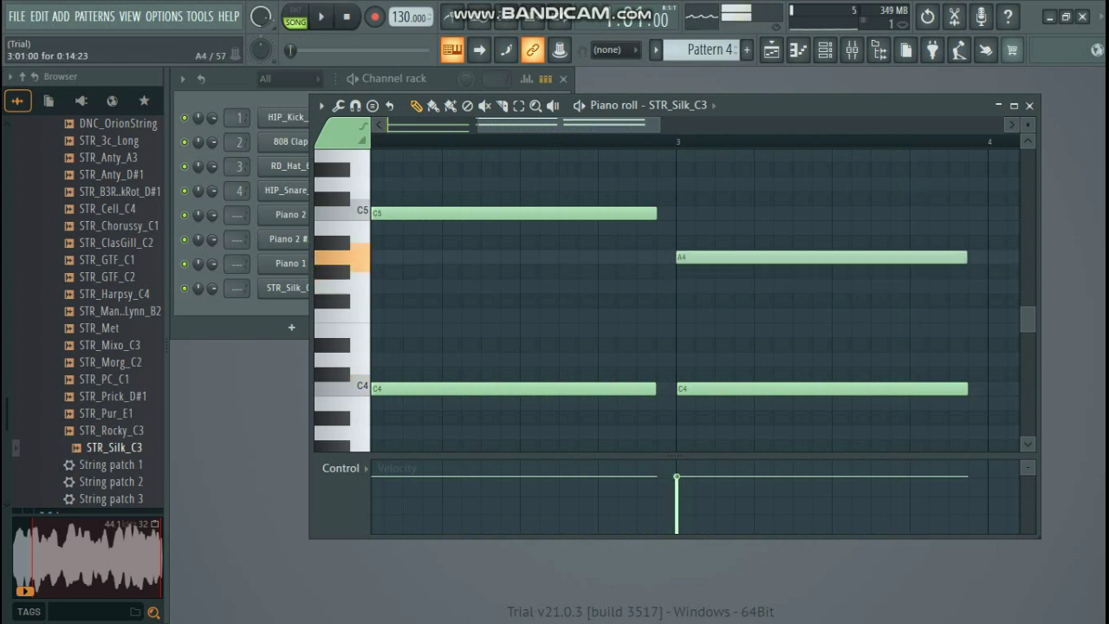
key(space)
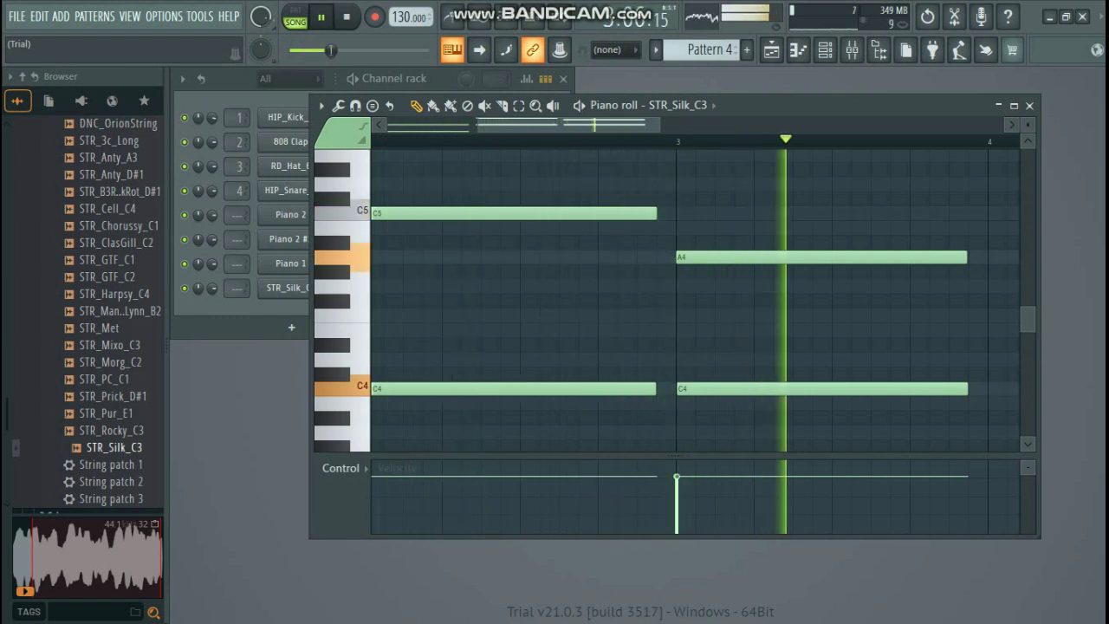
key(space)
drag(822, 257, 822, 242)
click(321, 16)
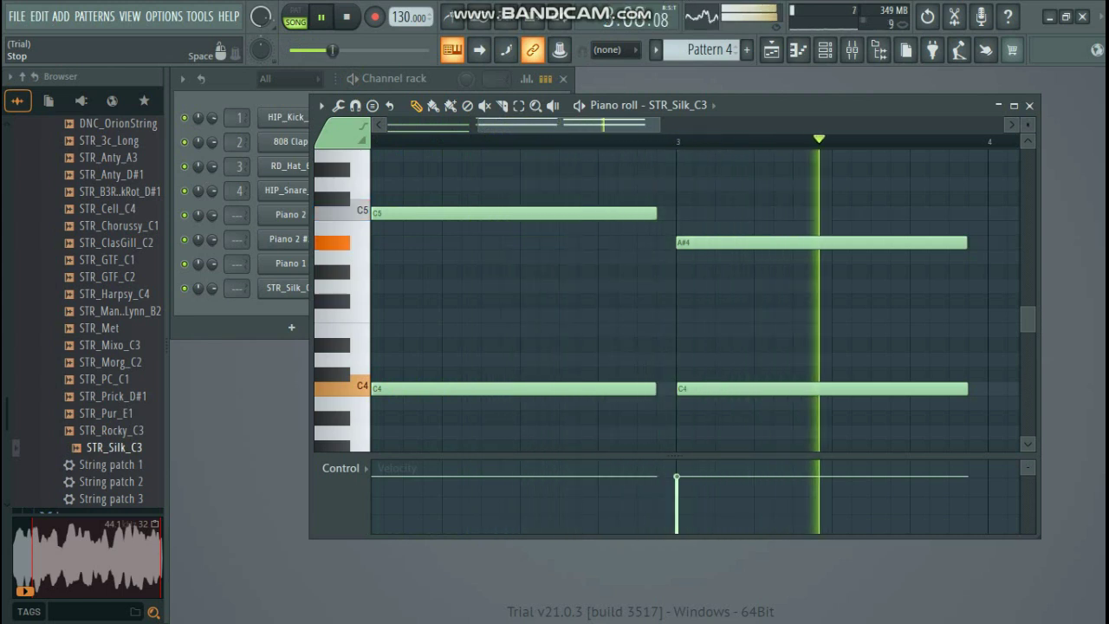
click(346, 17)
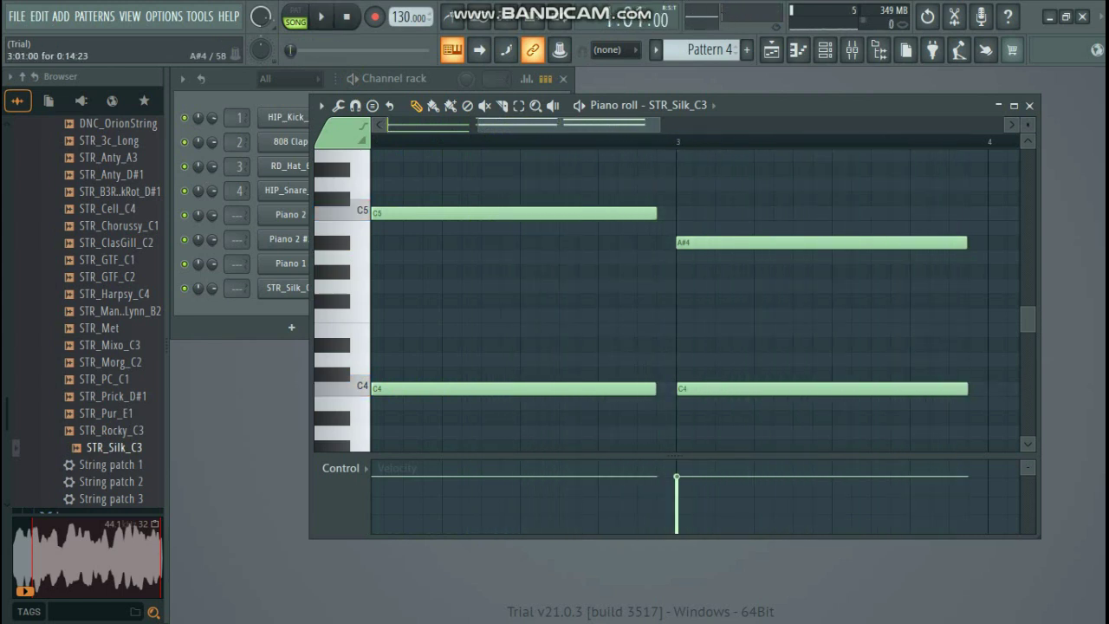
drag(822, 243, 821, 228)
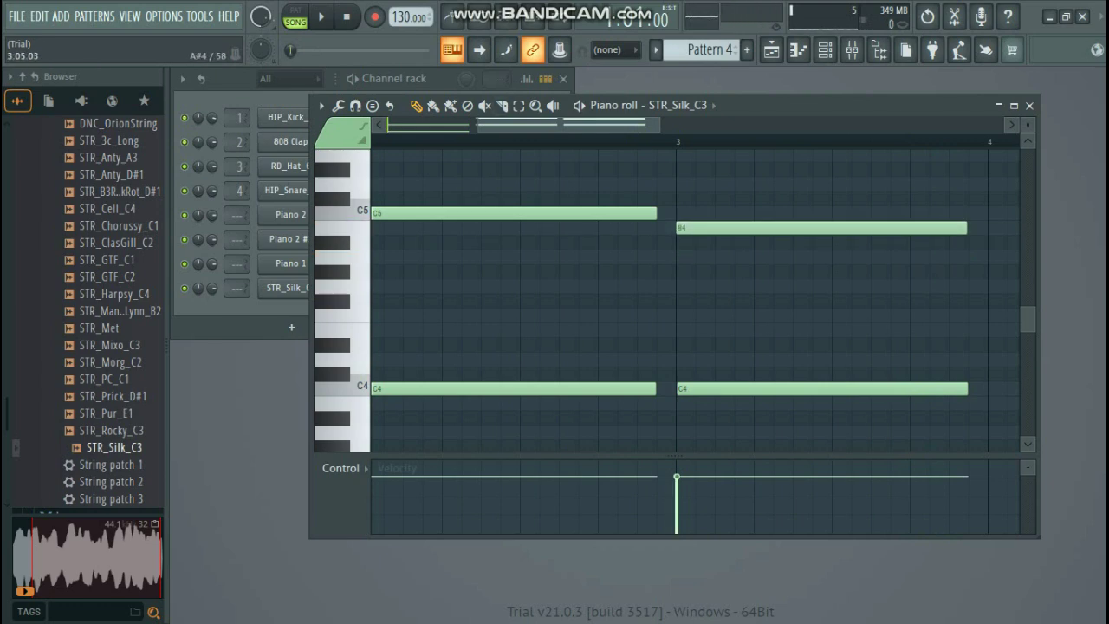
- Raise the B4 note of bar 3 to B5, play the song and raise the note to C6
scroll(676, 300, up, 4)
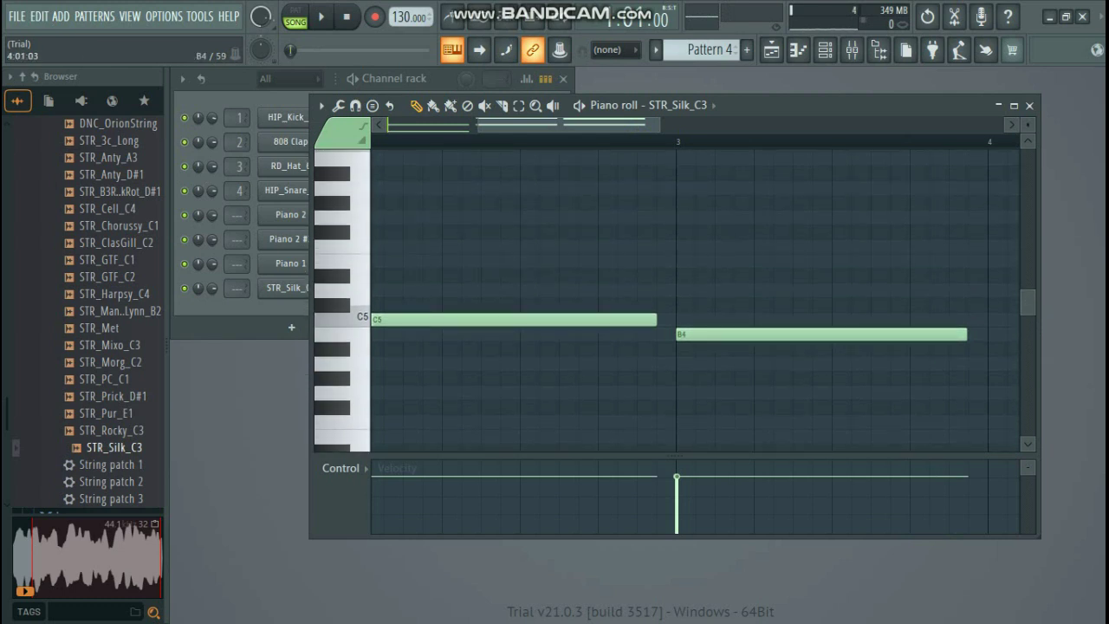
scroll(676, 300, up, 3)
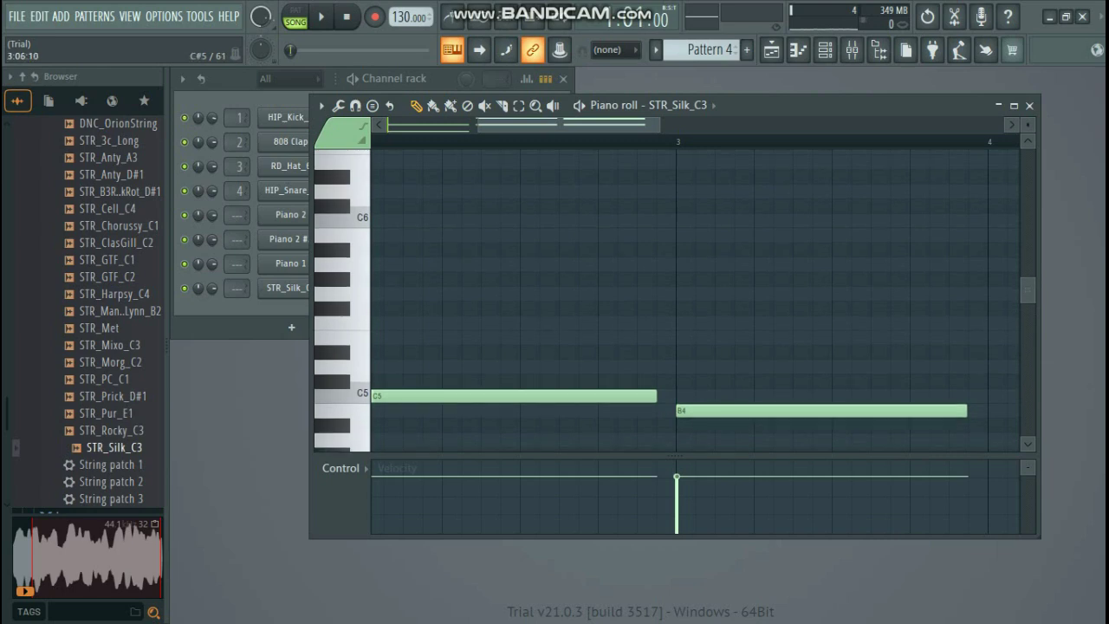
drag(680, 410, 680, 235)
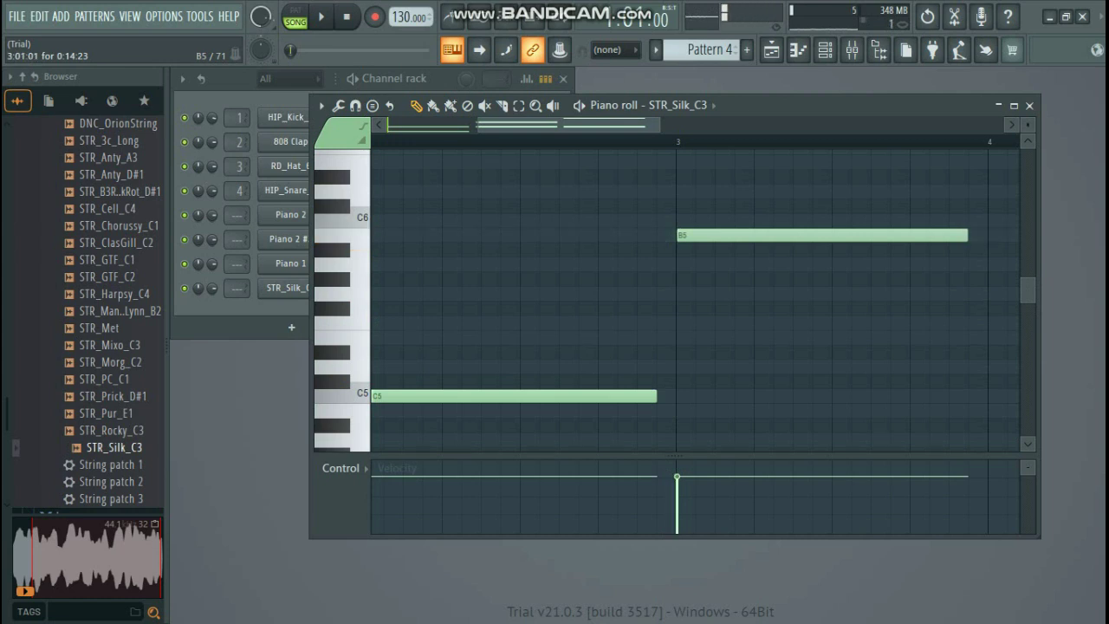
key(space)
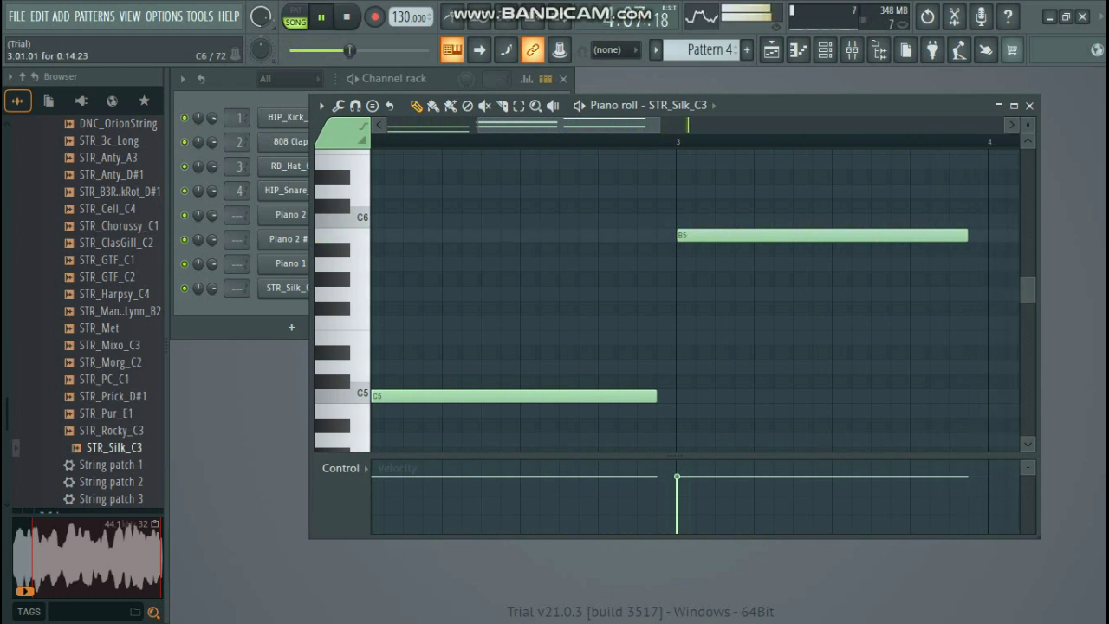
drag(822, 235, 820, 221)
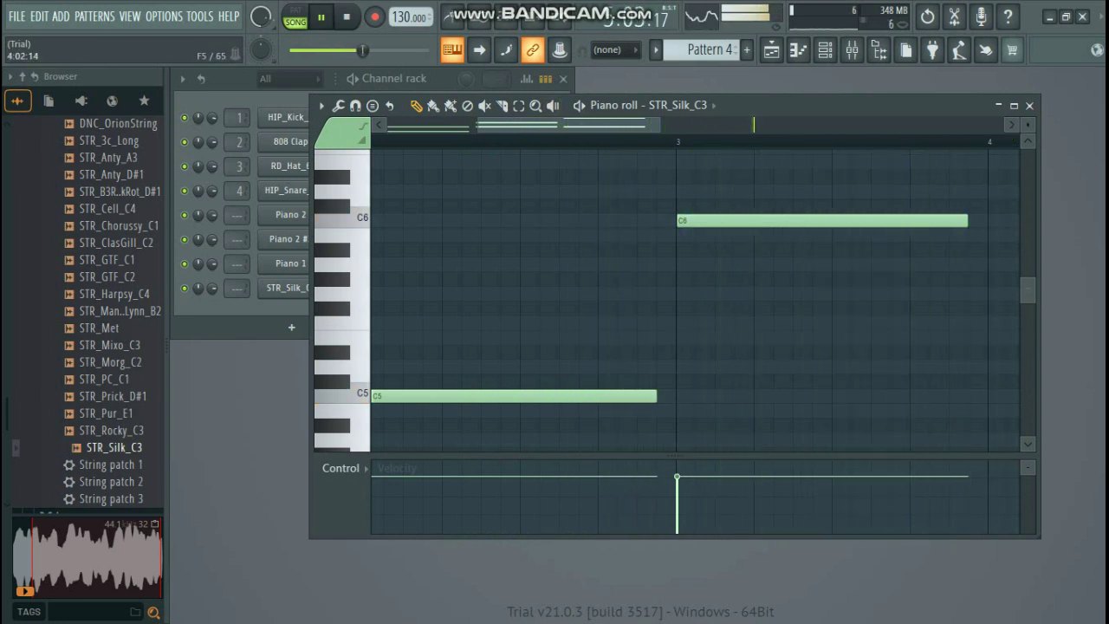
- Move the lower note of bar 3 up to C5 and the upper note to G#5 during playback
drag(1028, 291, 1027, 317)
drag(823, 409, 824, 233)
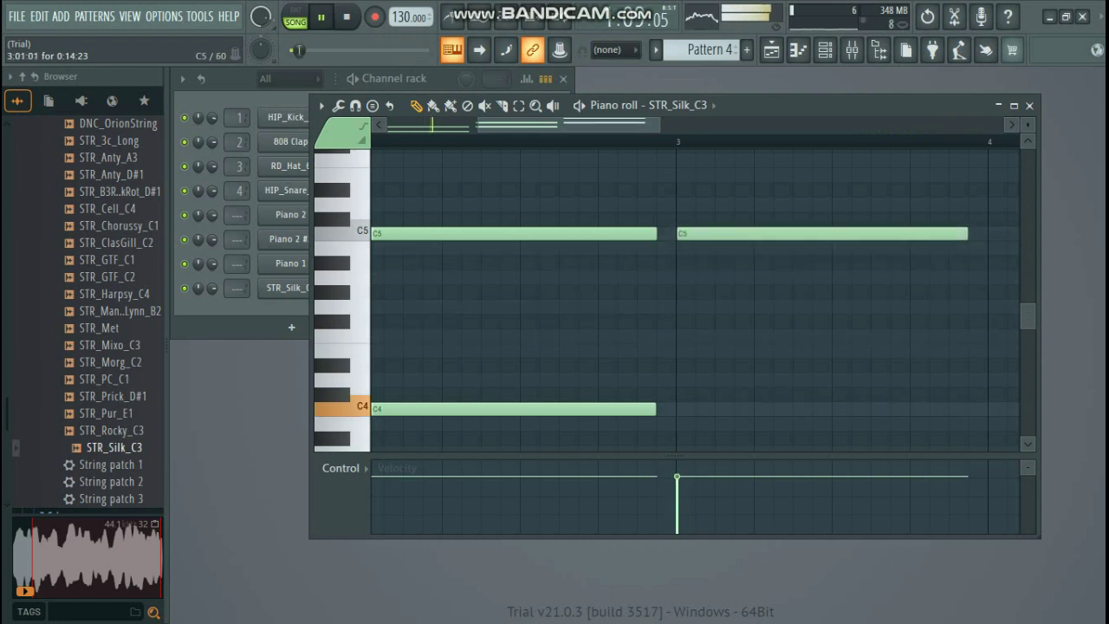
drag(1028, 319, 1028, 295)
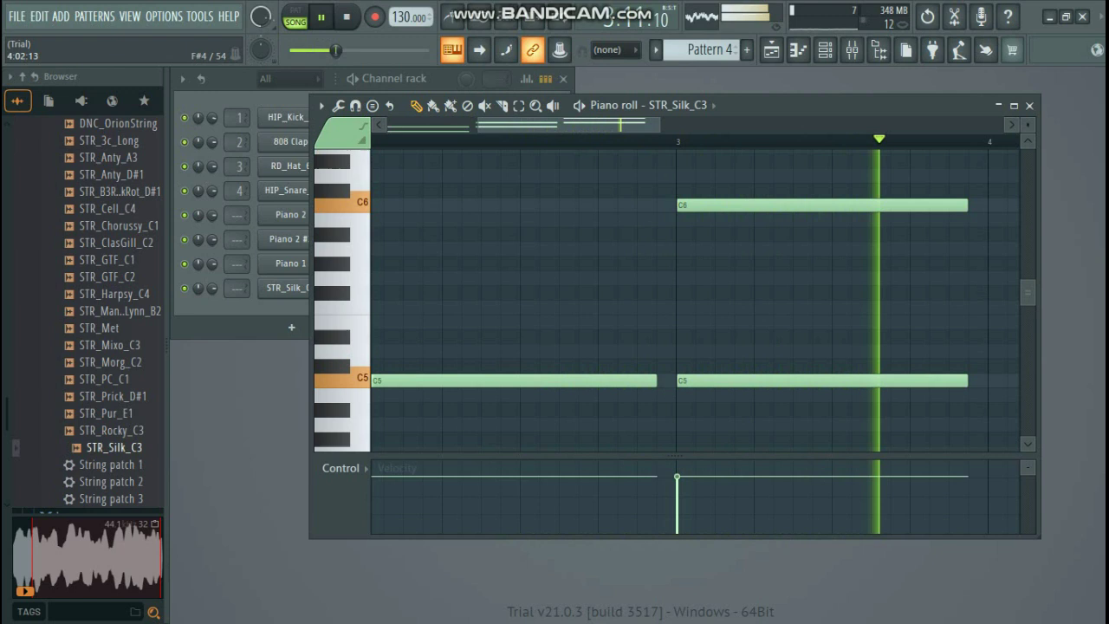
scroll(676, 294, down, 2)
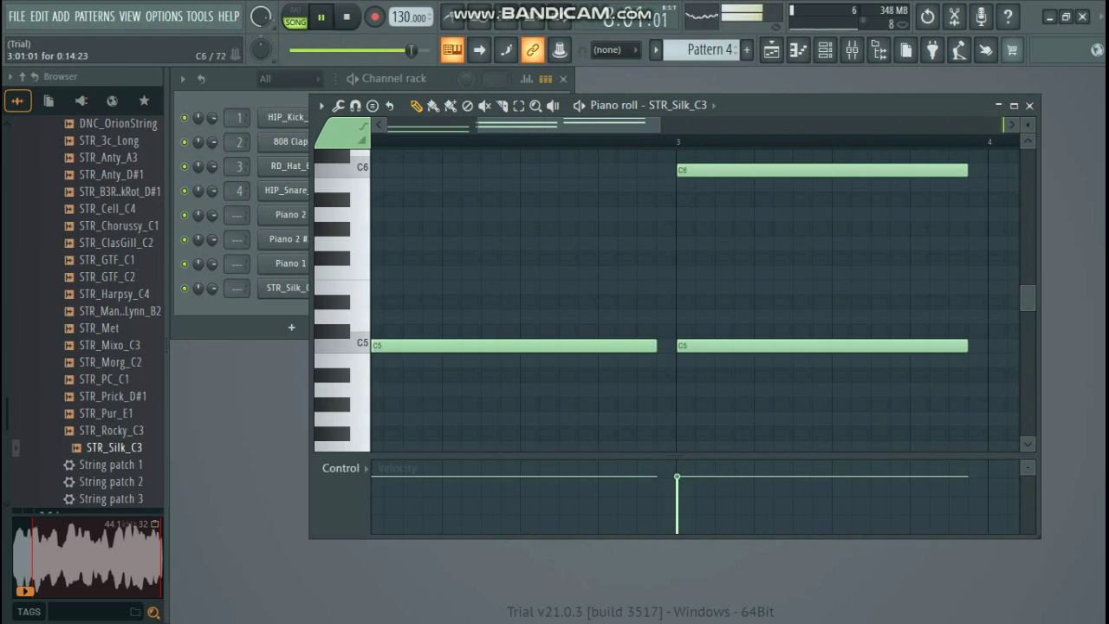
drag(689, 170, 689, 229)
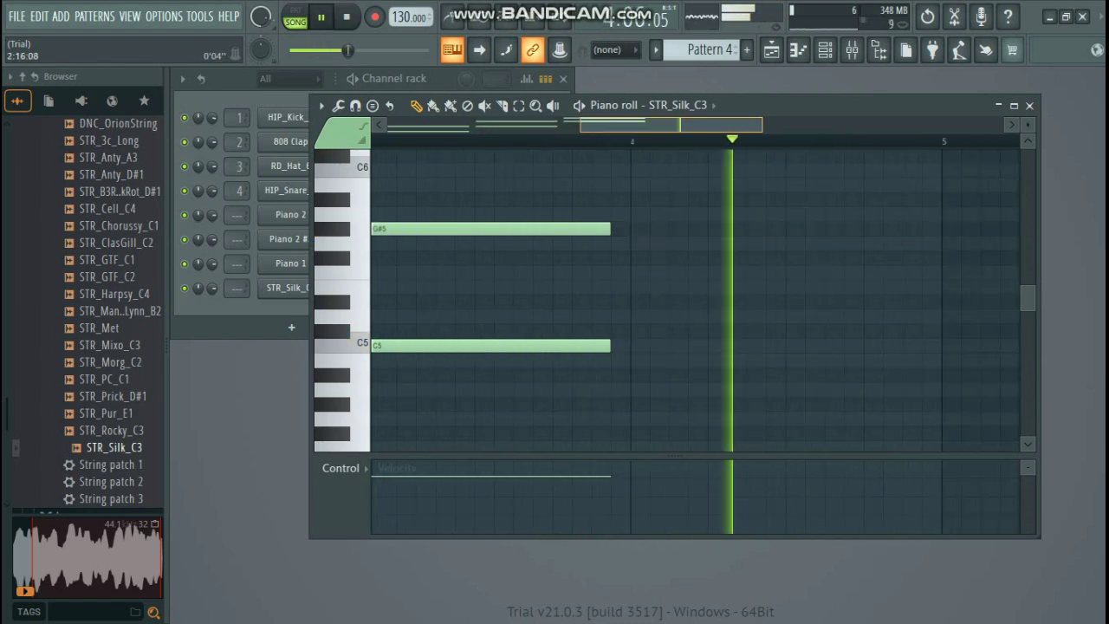
- Add an F#5 and a C5 note at the start of bar 4, stop playback and raise the F#5 to G5
click(635, 258)
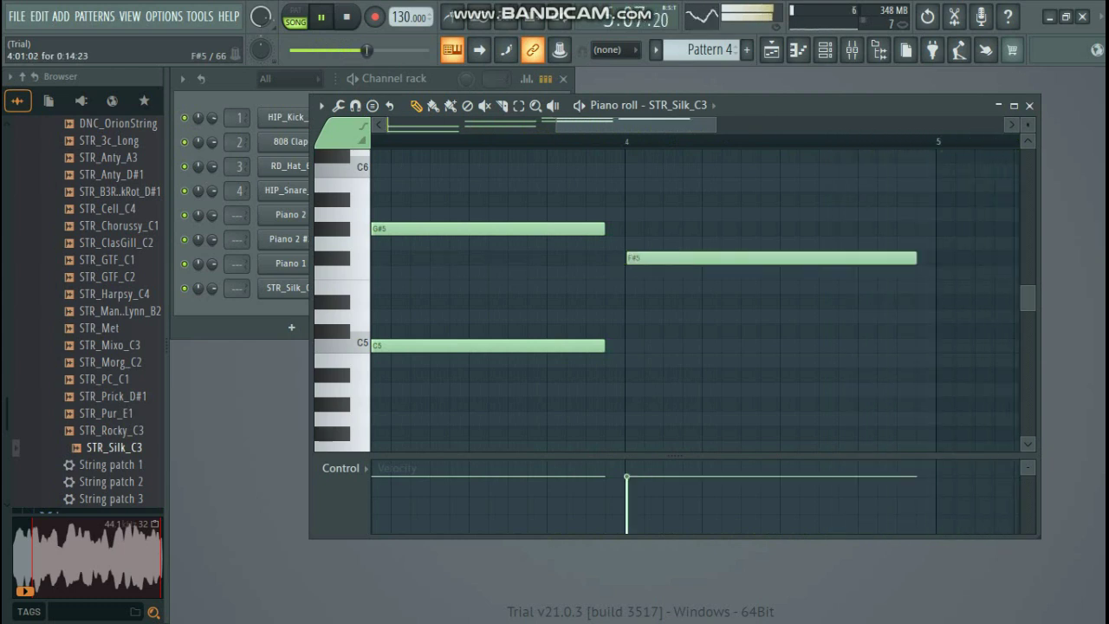
click(632, 346)
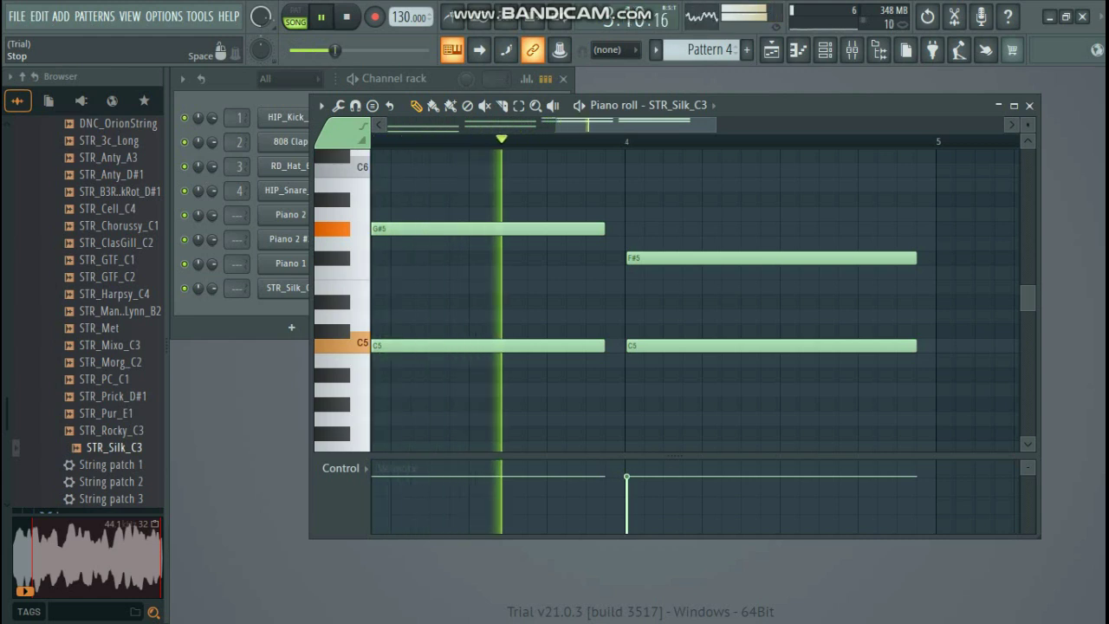
key(space)
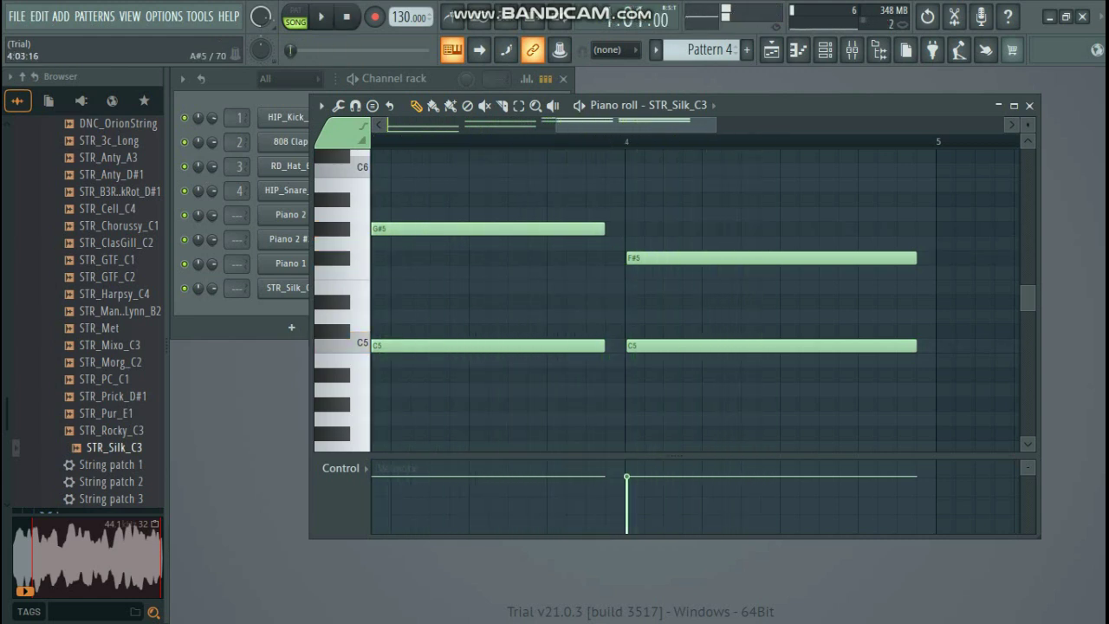
drag(737, 258, 737, 243)
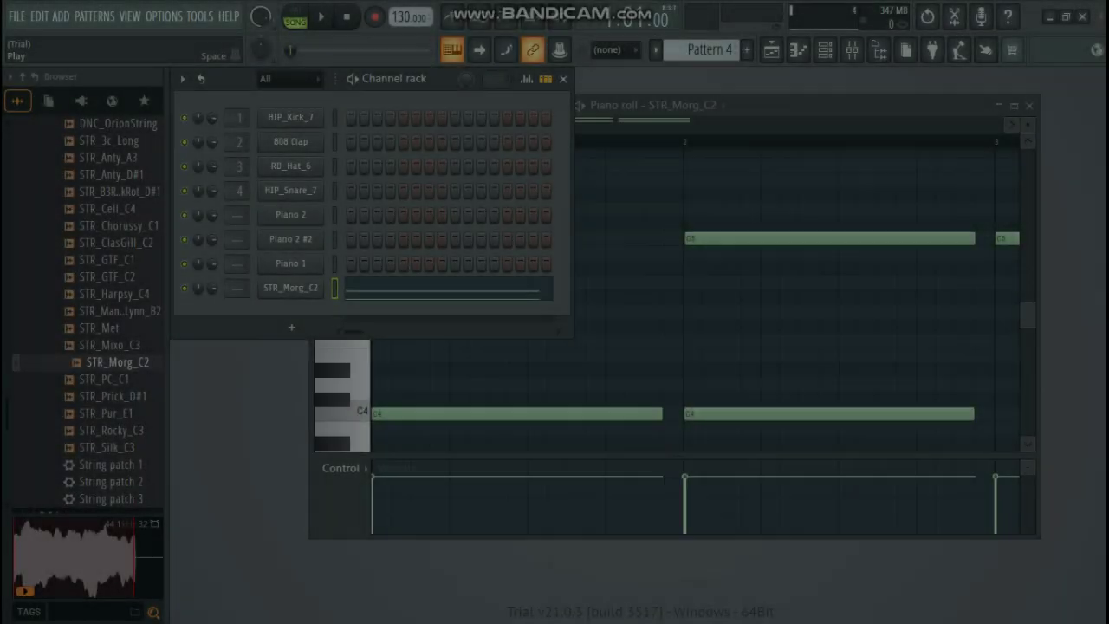
- Play the song to hear the STR_Morg_C2 string notes of Pattern 4 with its piano roll in front
key(space)
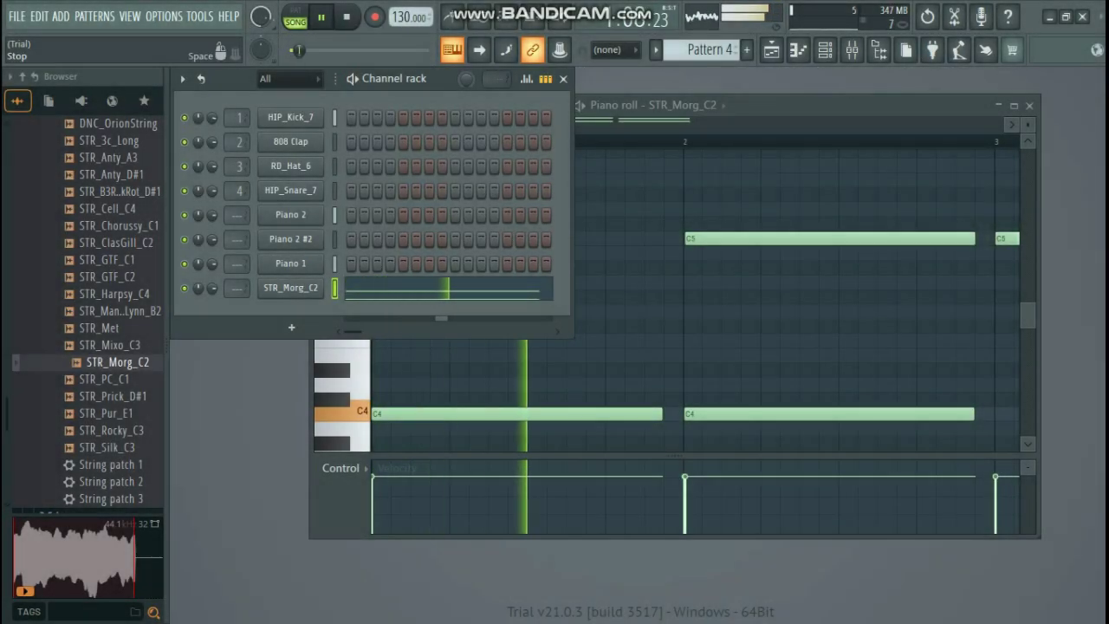
key(space)
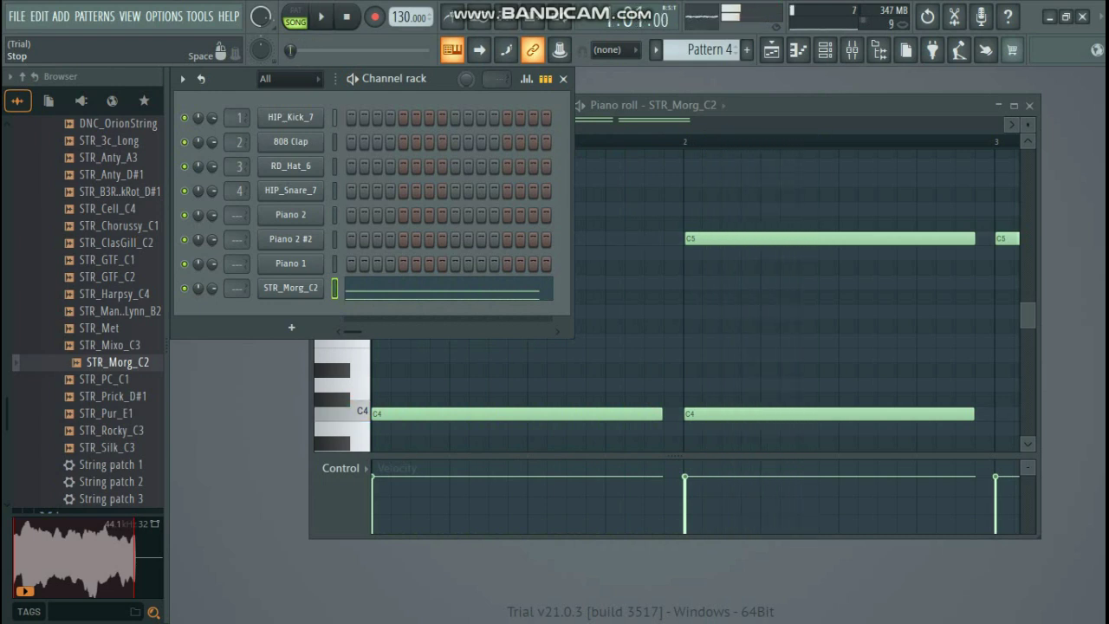
click(1028, 125)
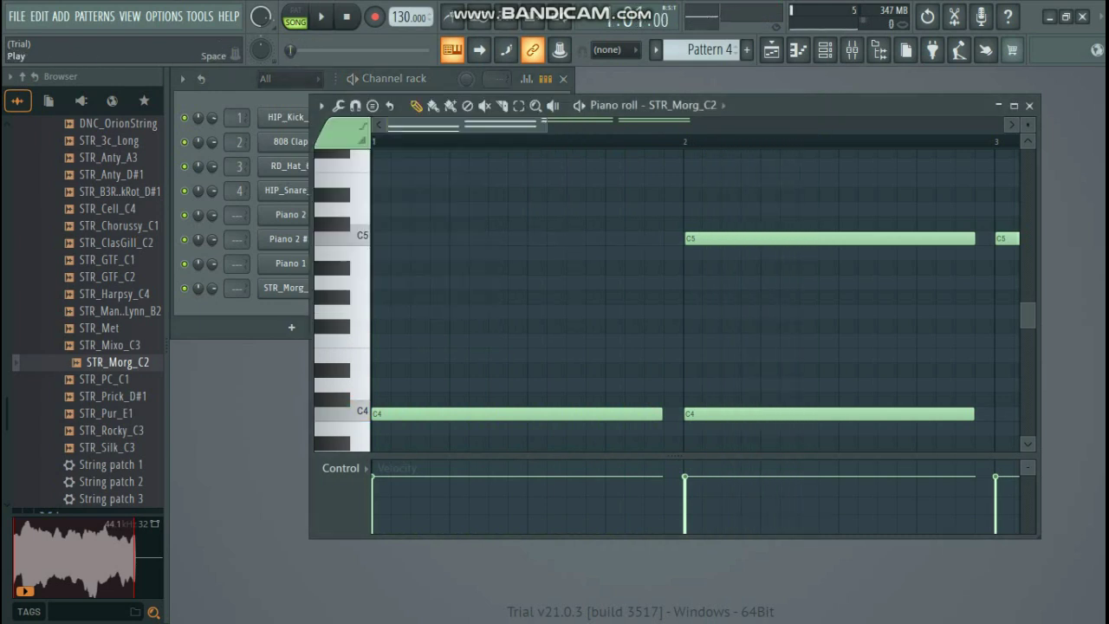
key(space)
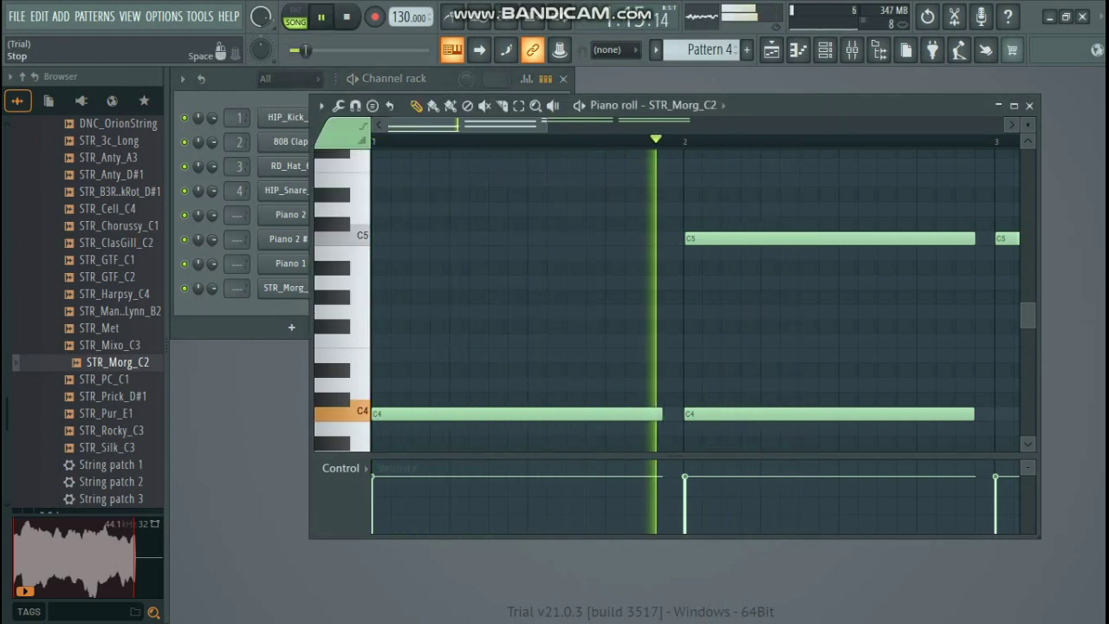
- Delete the upper string notes of bars 2, 3 and 4: the C5, the G#5 and the G5
right_click(728, 238)
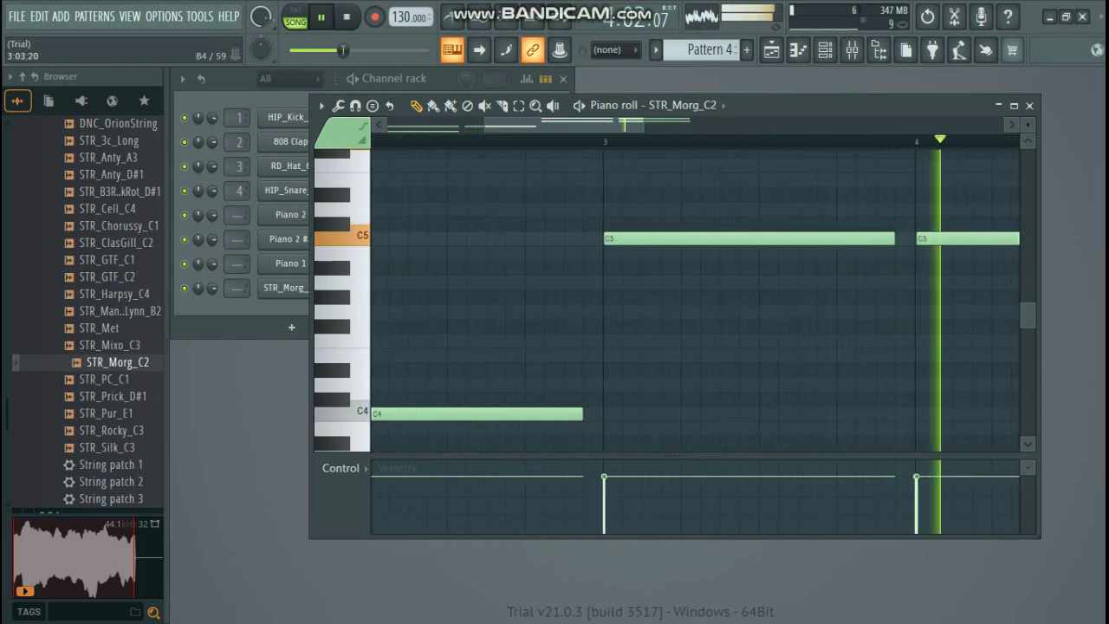
drag(1028, 317, 1028, 295)
right_click(852, 259)
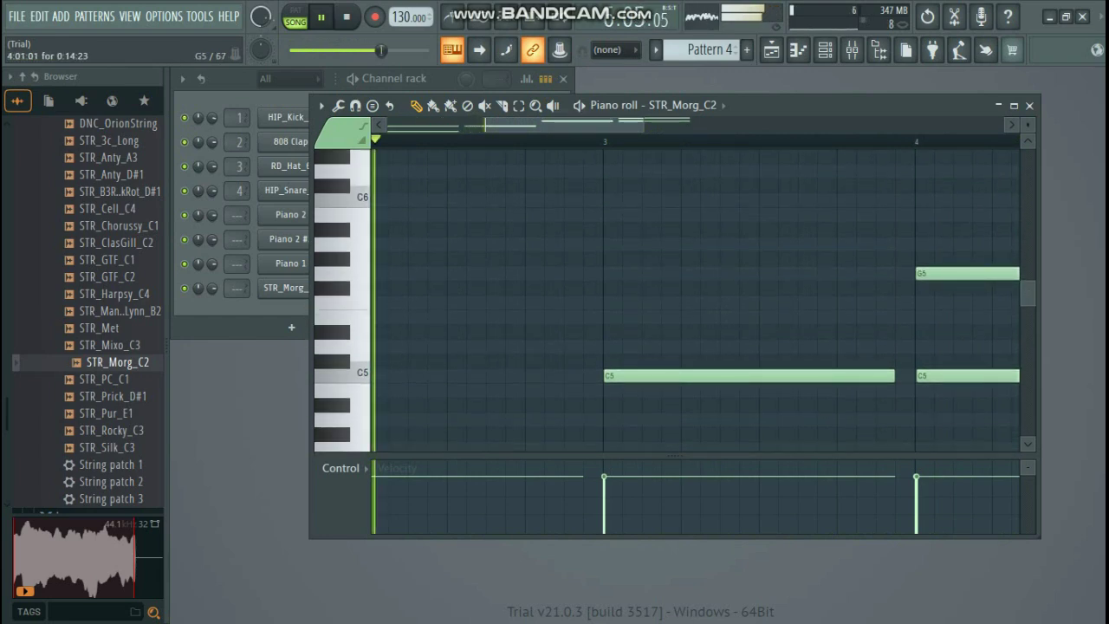
right_click(953, 274)
drag(572, 125, 633, 126)
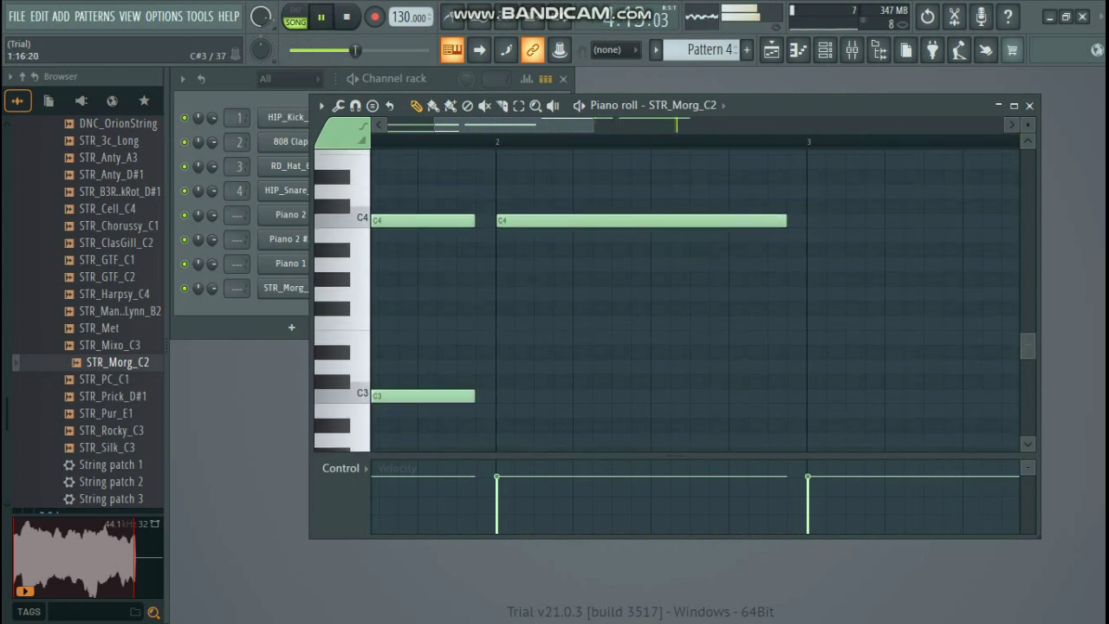
- Add an F3 note at the start of bar 2 and replace the C5 note of bar 3 with a G#3
click(502, 323)
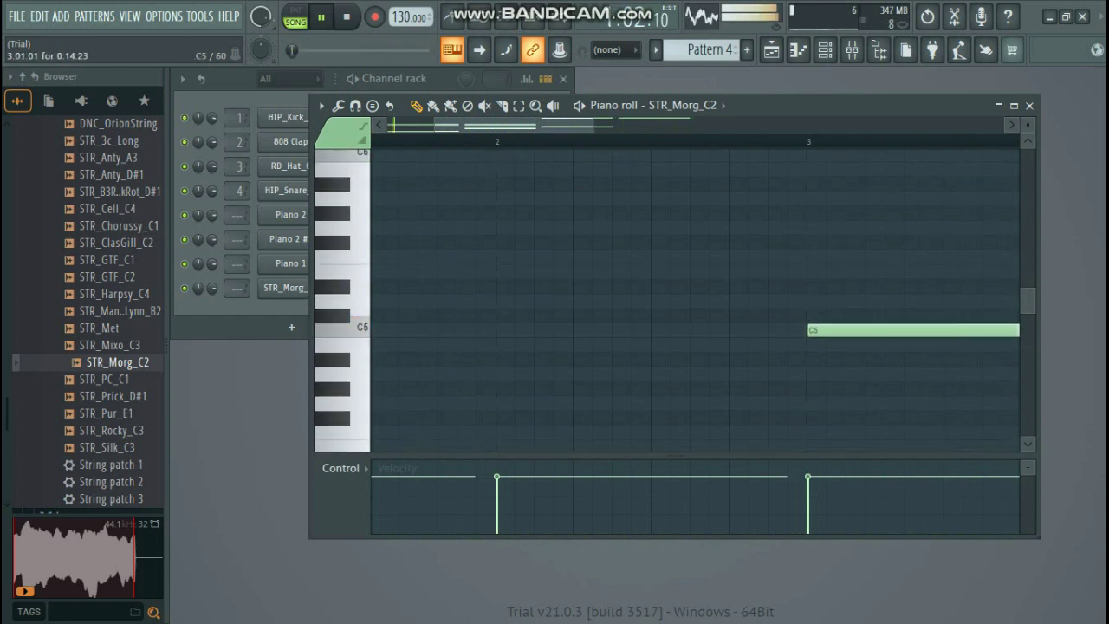
right_click(813, 331)
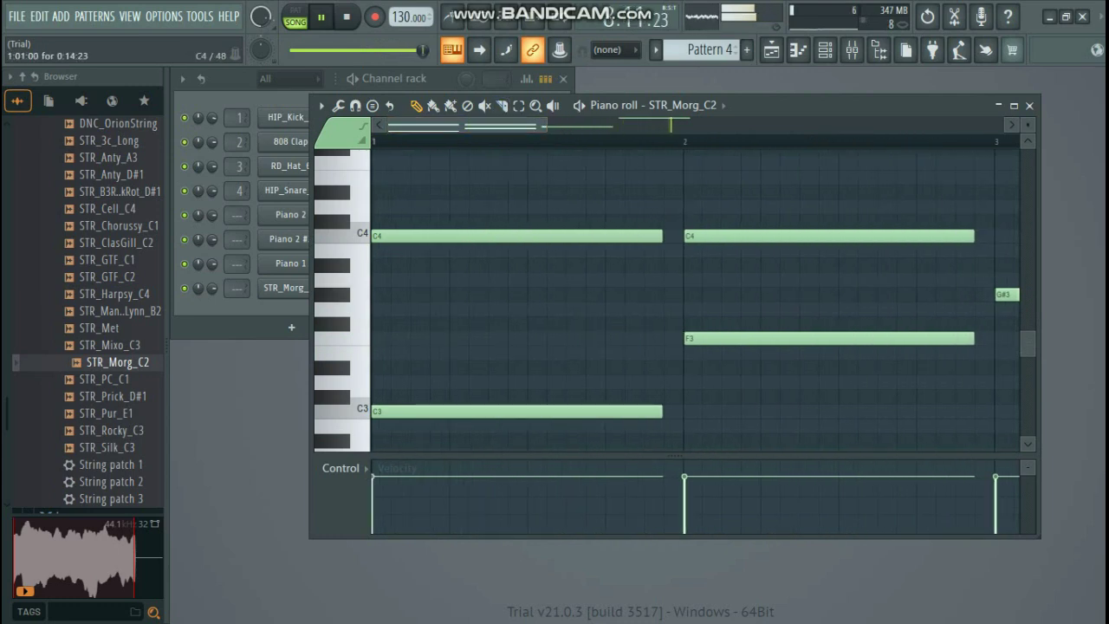
- Start bar 1's C4 note about one beat later, shorten the C3 note and move the F3 note about one beat earlier
drag(660, 236, 622, 235)
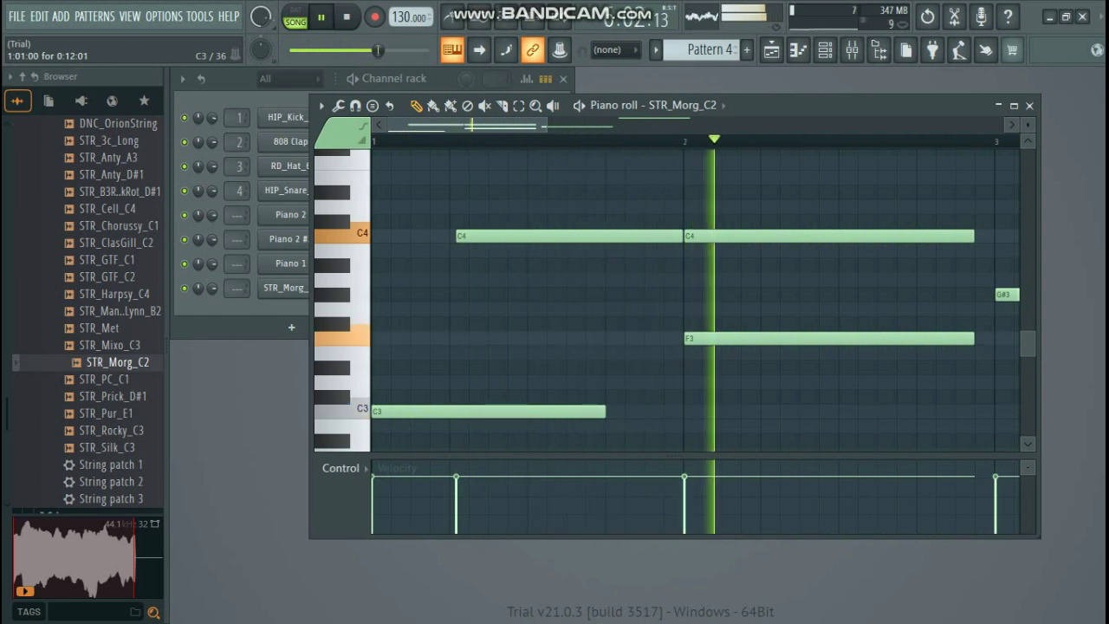
drag(739, 339, 679, 339)
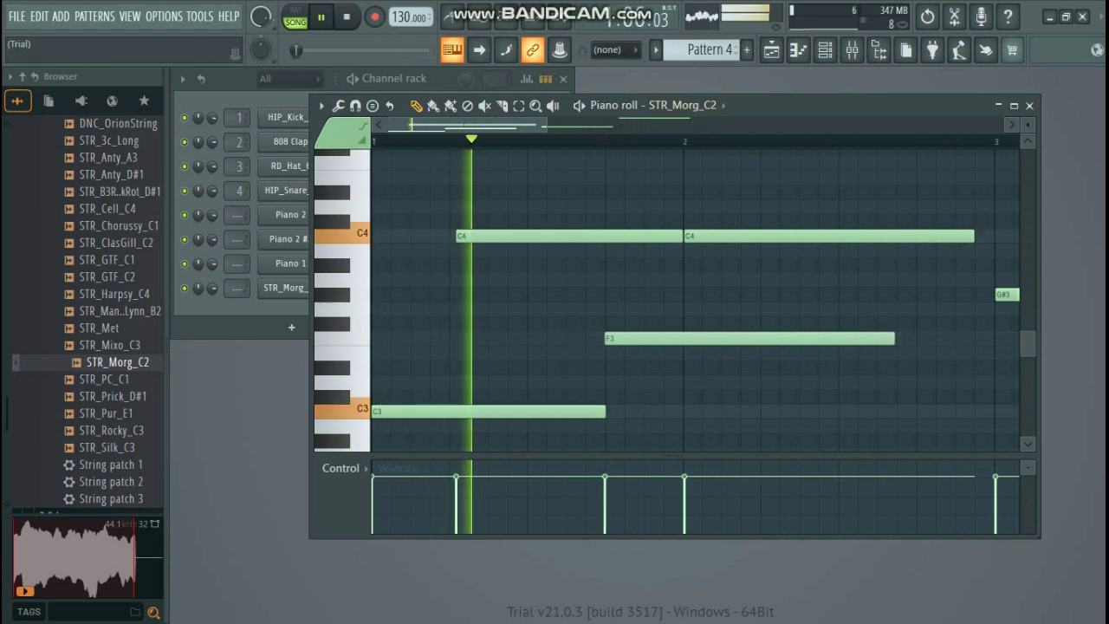
- Replace the C5 note of bar 4 with a G3 note at the start of the bar
drag(506, 124, 614, 125)
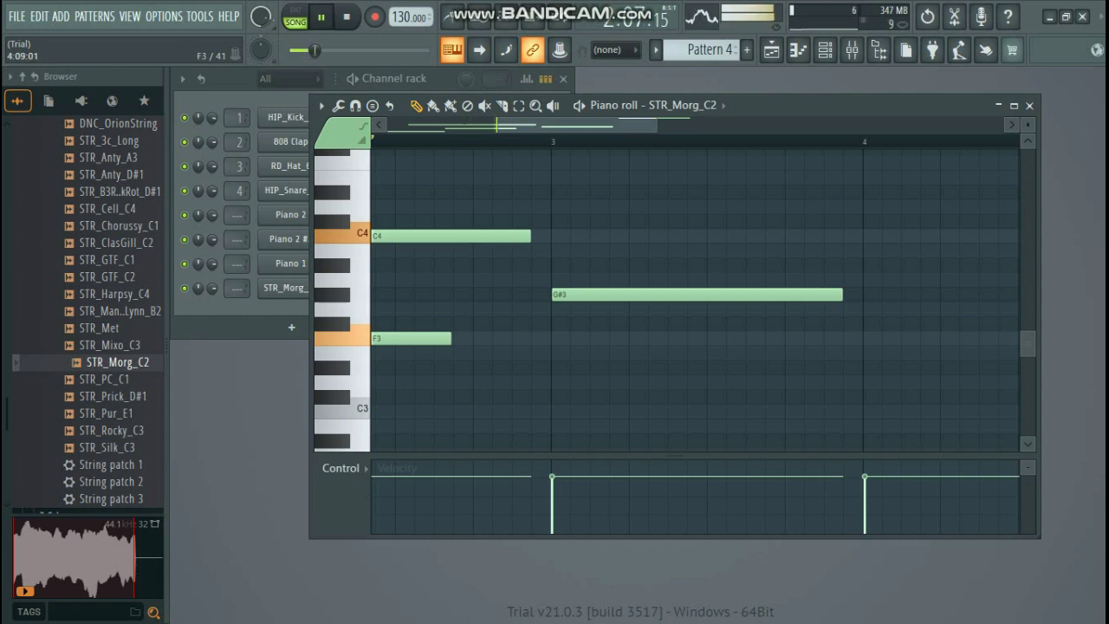
scroll(667, 300, up, 4)
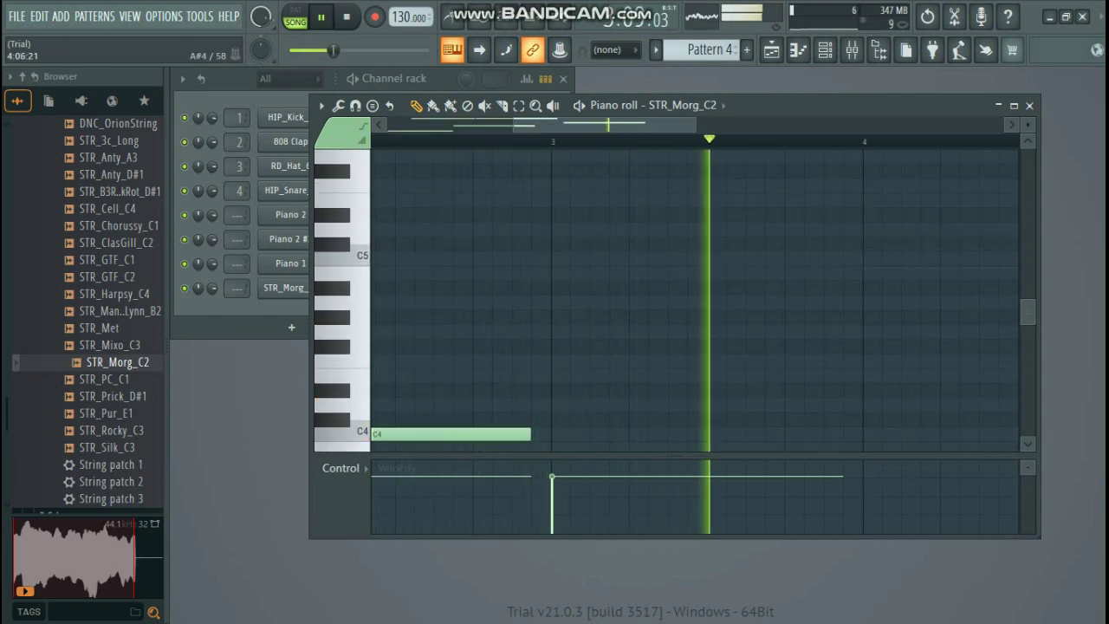
scroll(676, 301, down, 4)
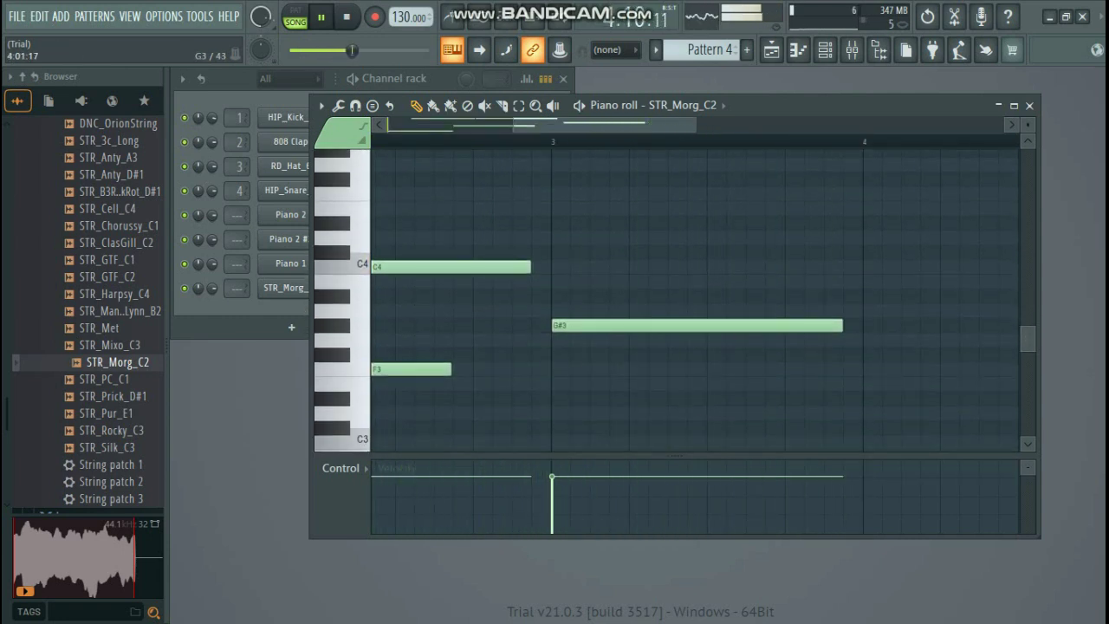
click(870, 340)
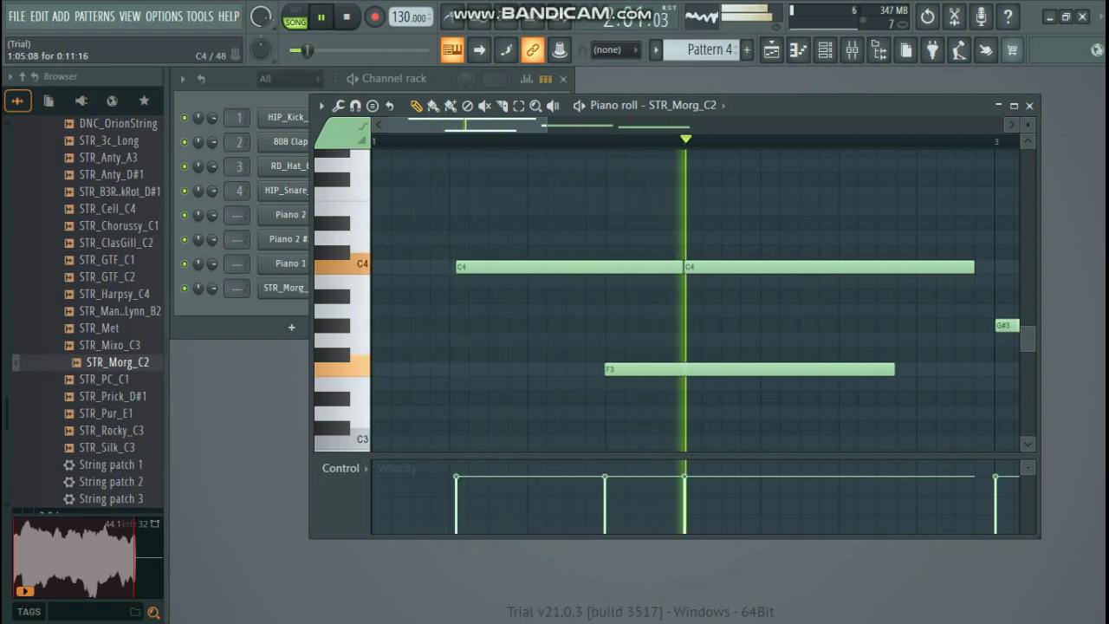
- Move the F3 note to the start of bar 1, add another F3 in bar 2 and shift bar 2's C4 slightly later
drag(648, 371, 415, 370)
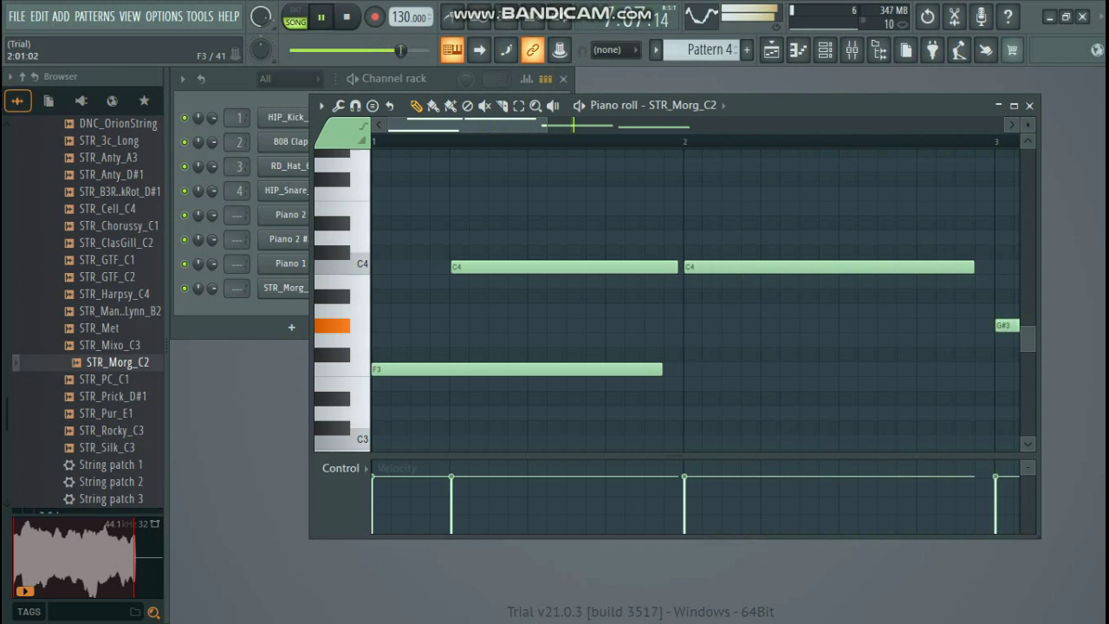
click(688, 370)
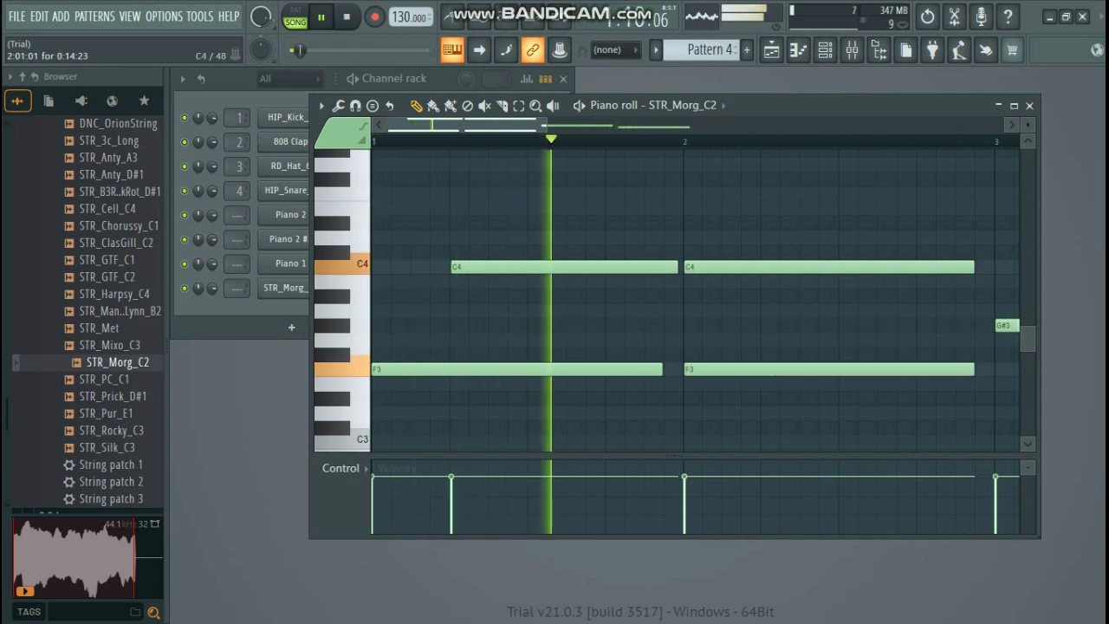
drag(691, 267, 709, 267)
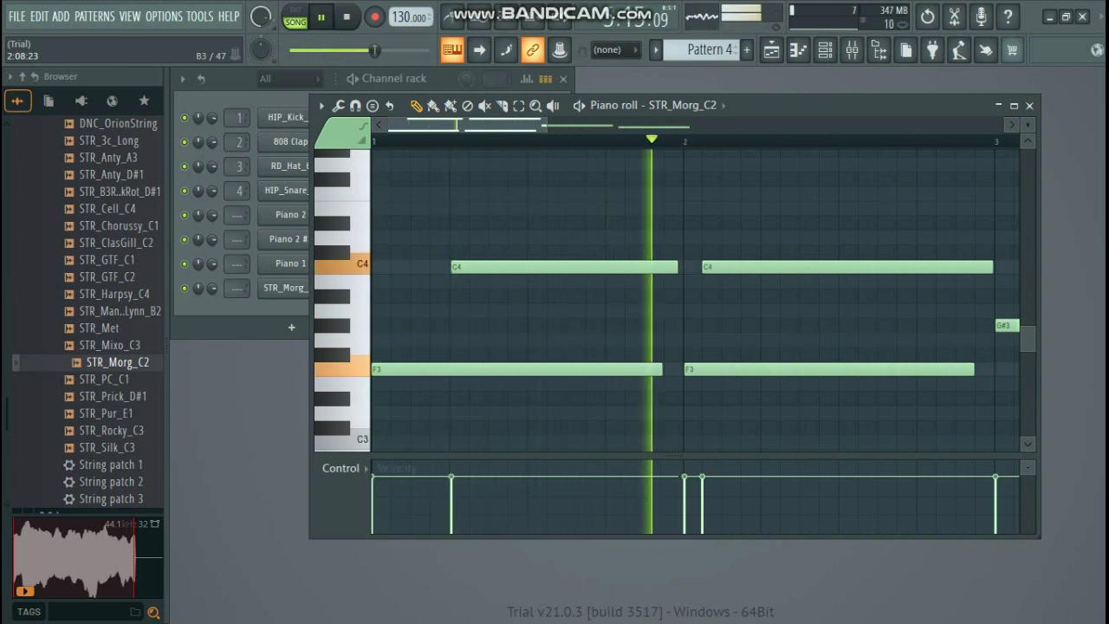
- Stop playback, mute the Piano 2 and Piano 2 #2 channels and play the song with the piano roll in front
key(space)
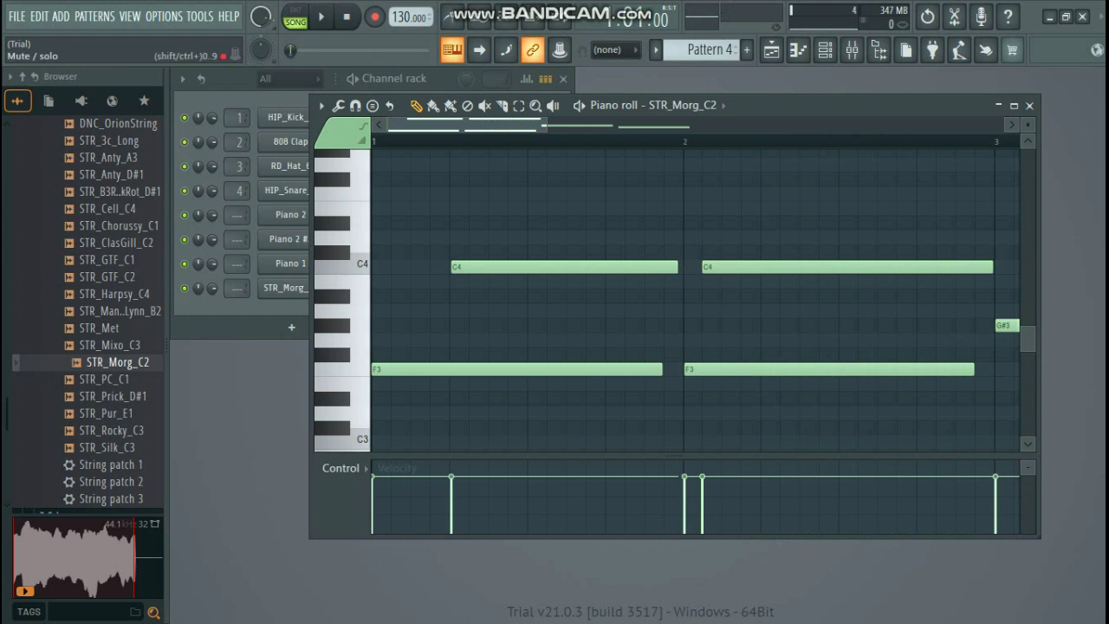
click(185, 288)
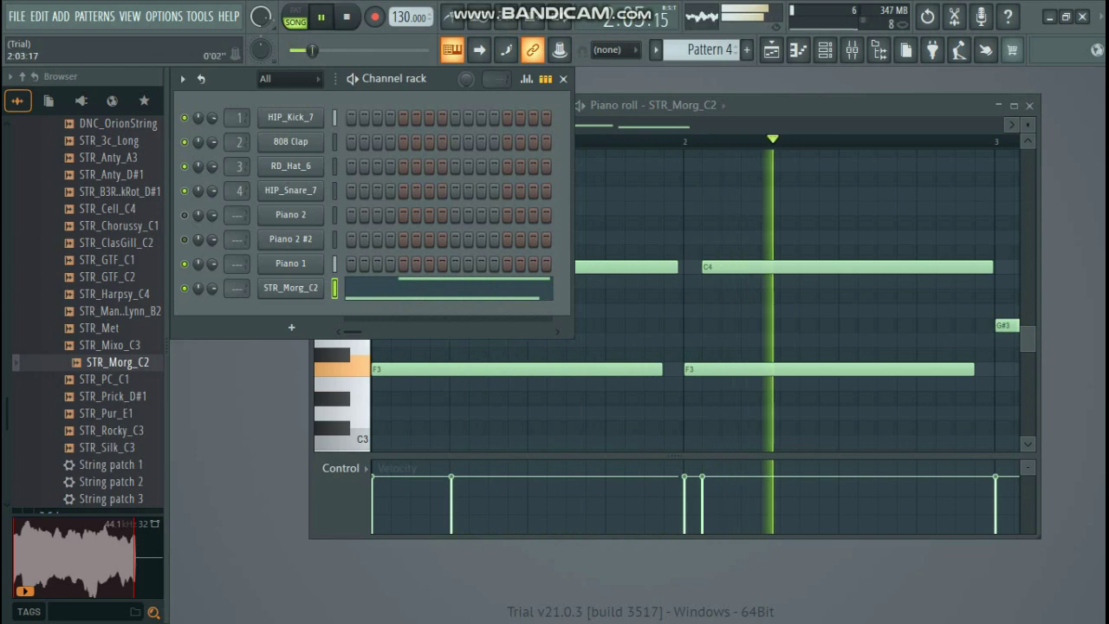
click(766, 105)
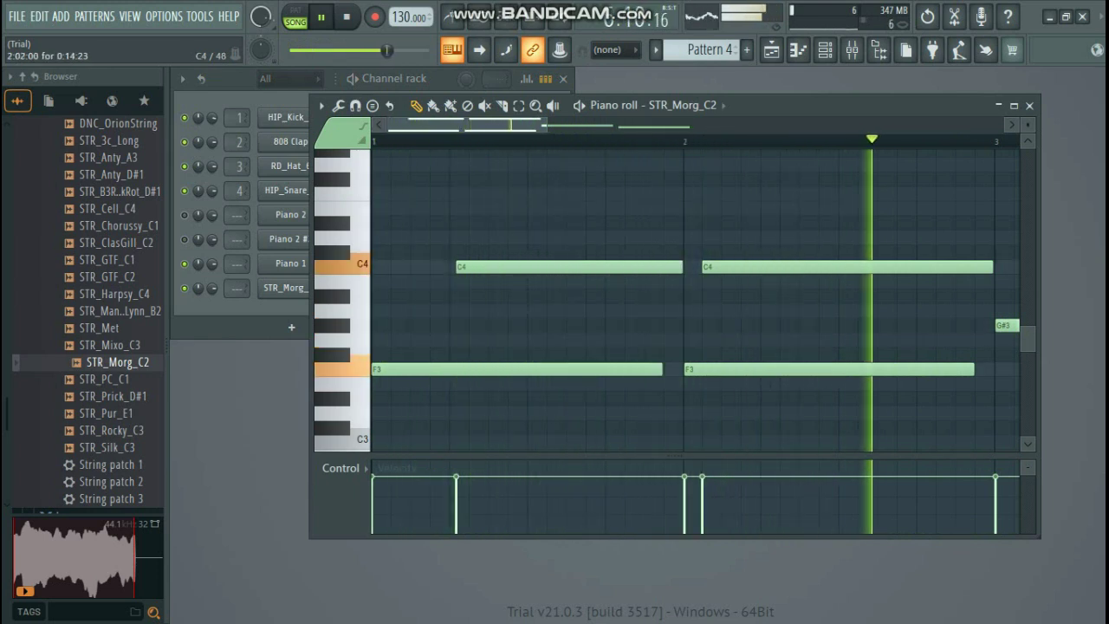
- Shorten bar 2's C4 note to 0:12:23, starting about one beat into the bar, and lengthen bar 3's G#3 note to bar 4
mouse_move(762, 267)
mouse_down()
mouse_move(797, 267)
mouse_move(783, 267)
mouse_up()
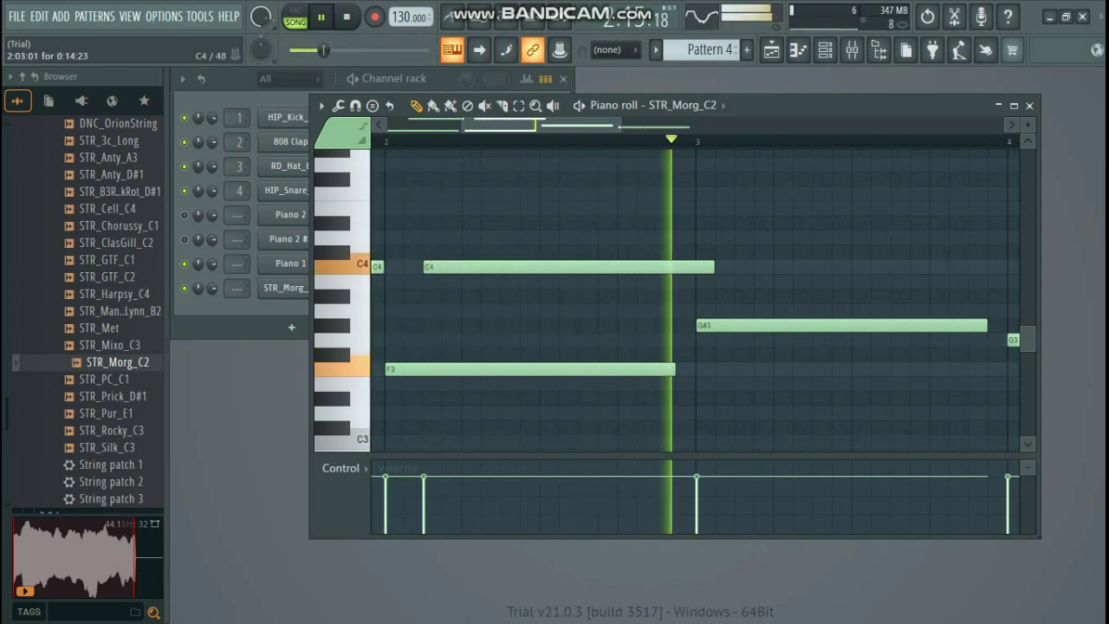
key(shift+Right)
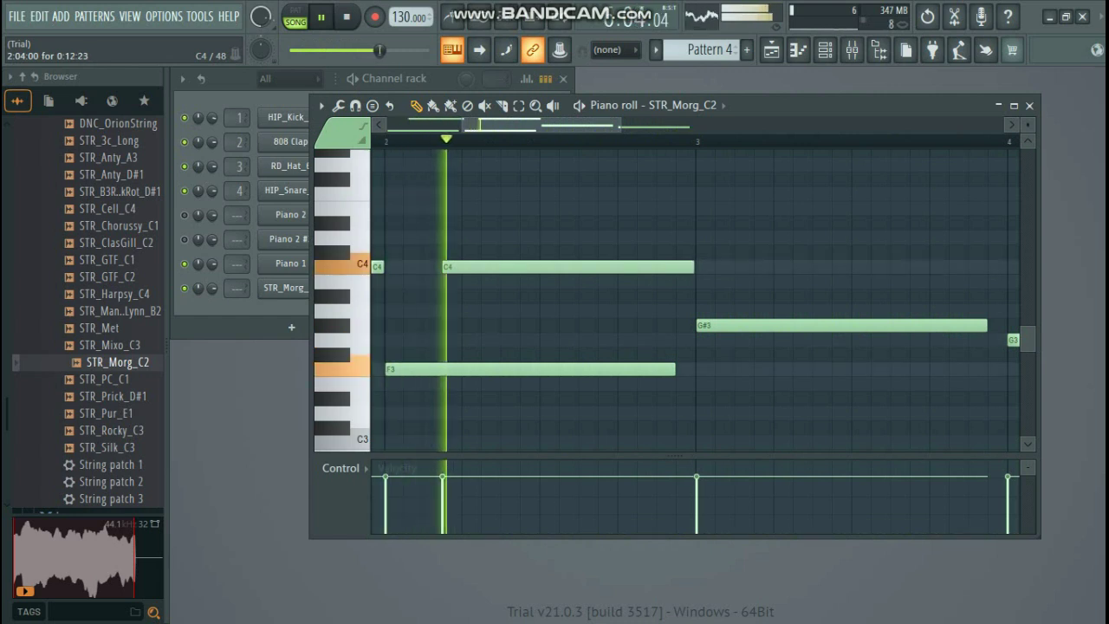
key(shift+Right)
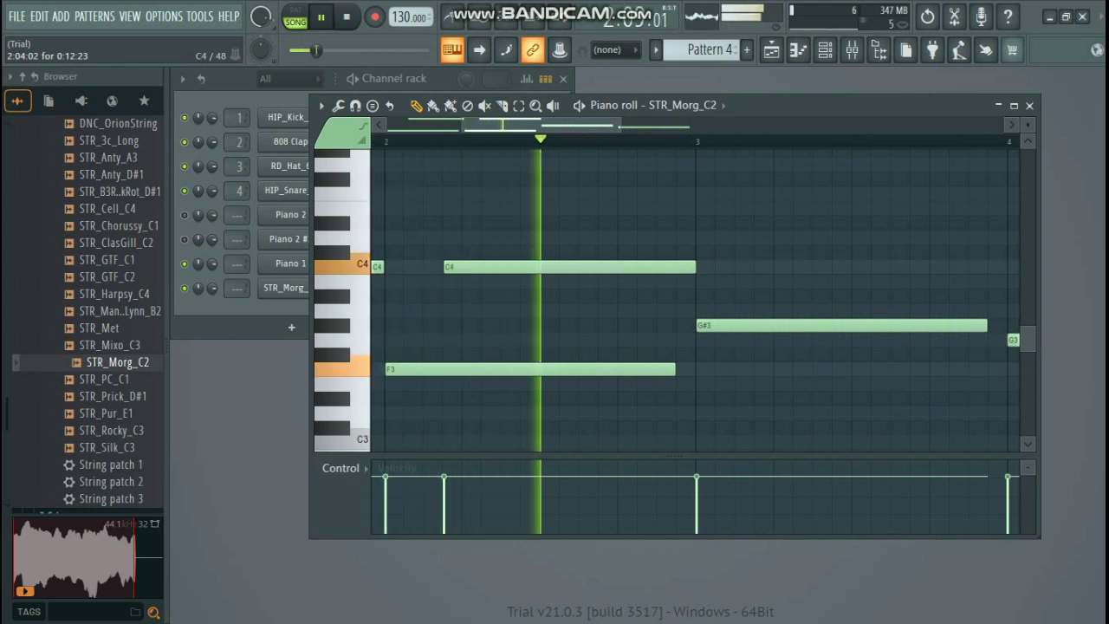
key(shift+Right)
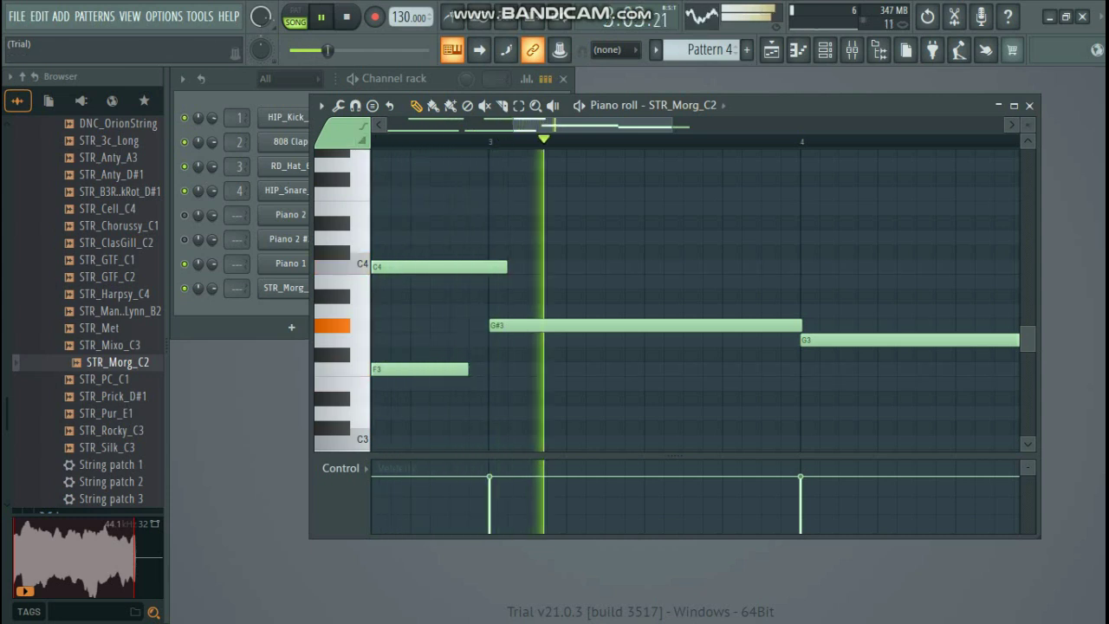
- Close the piano roll, unmute the Piano 2 channel and play the song
click(1029, 105)
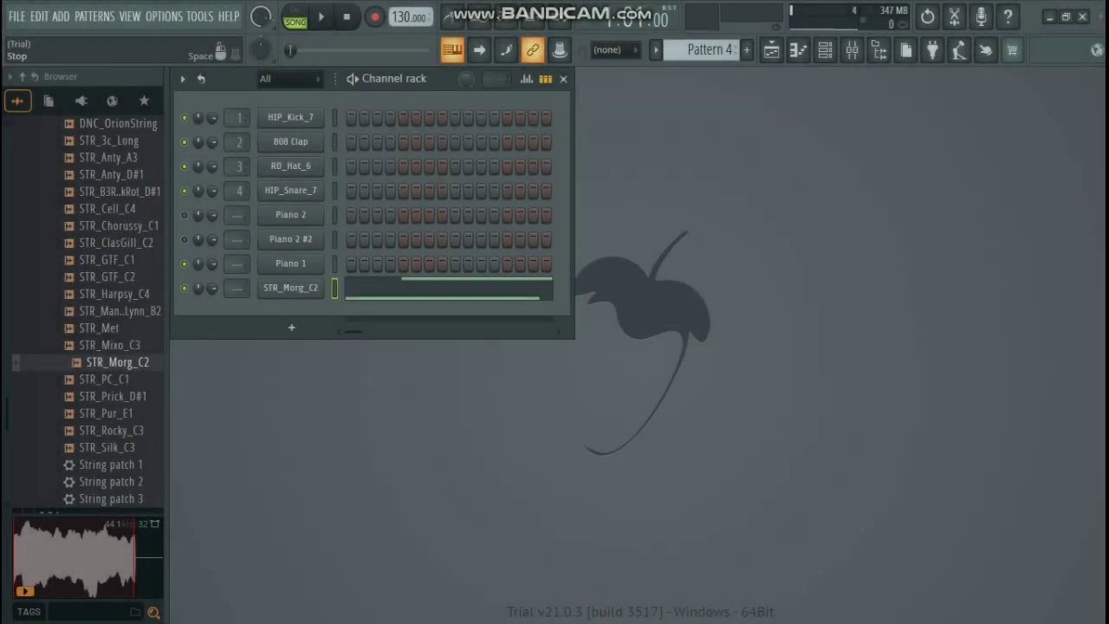
key(space)
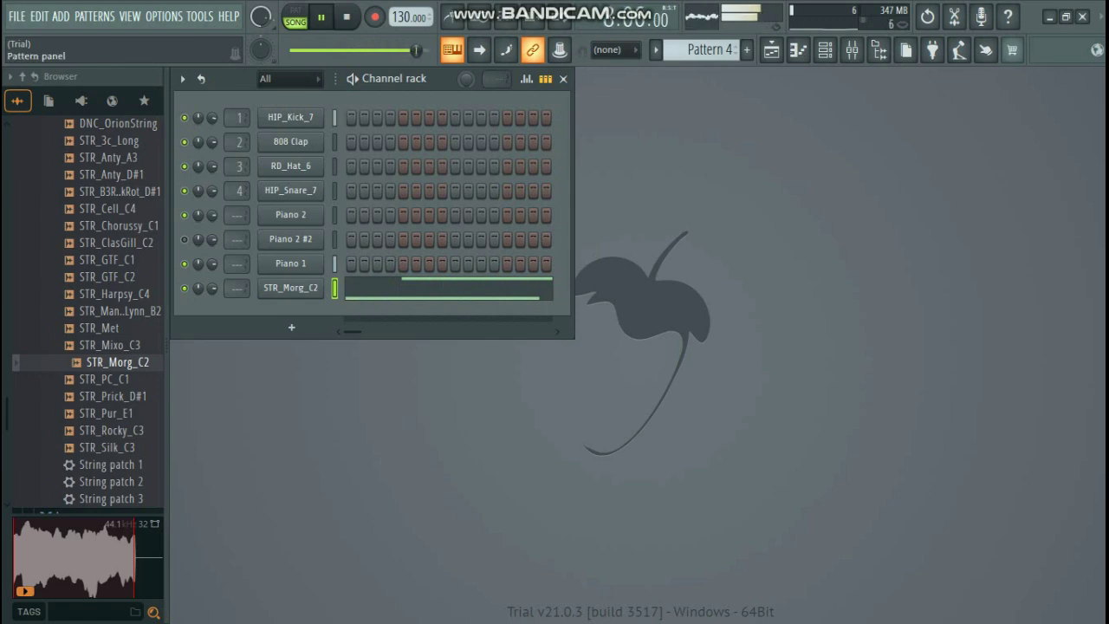
- Open the playlist and restart the song from the beginning
click(771, 50)
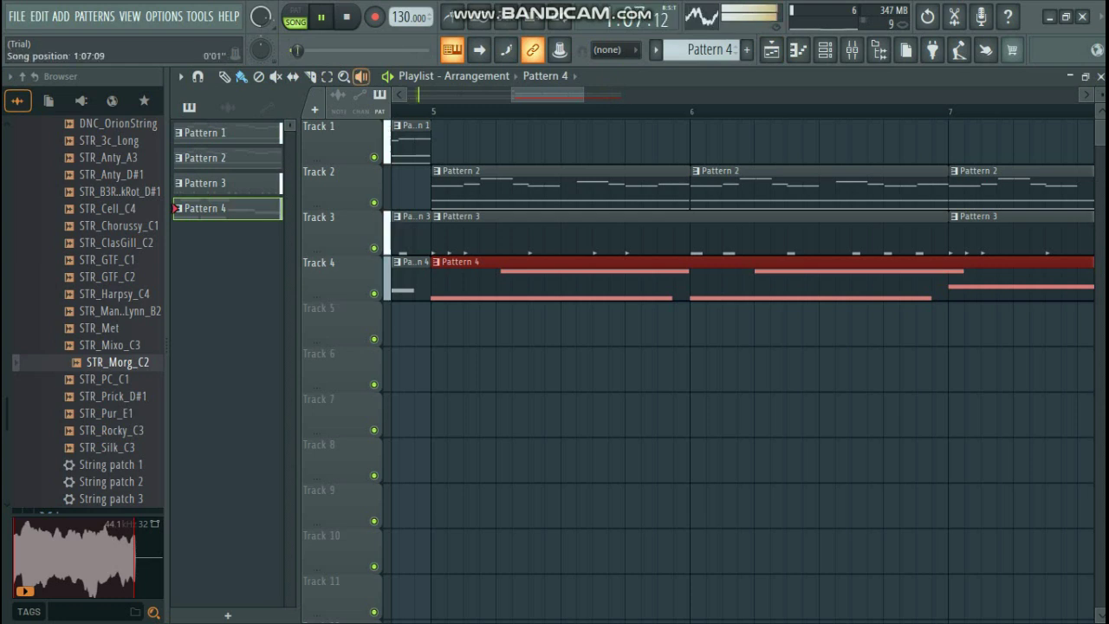
key(space)
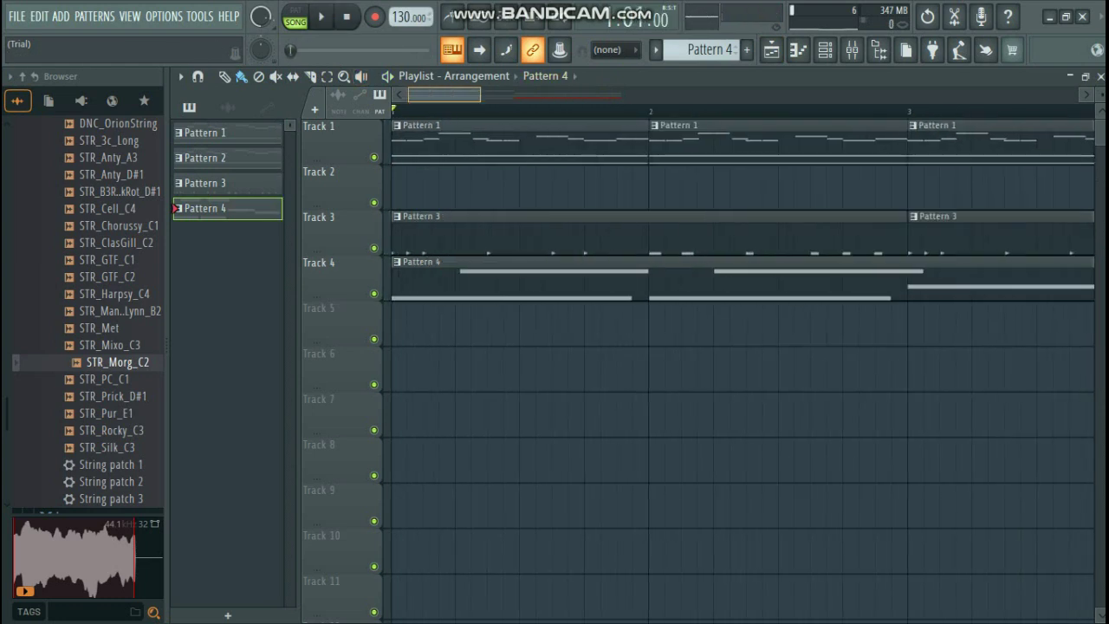
key(space)
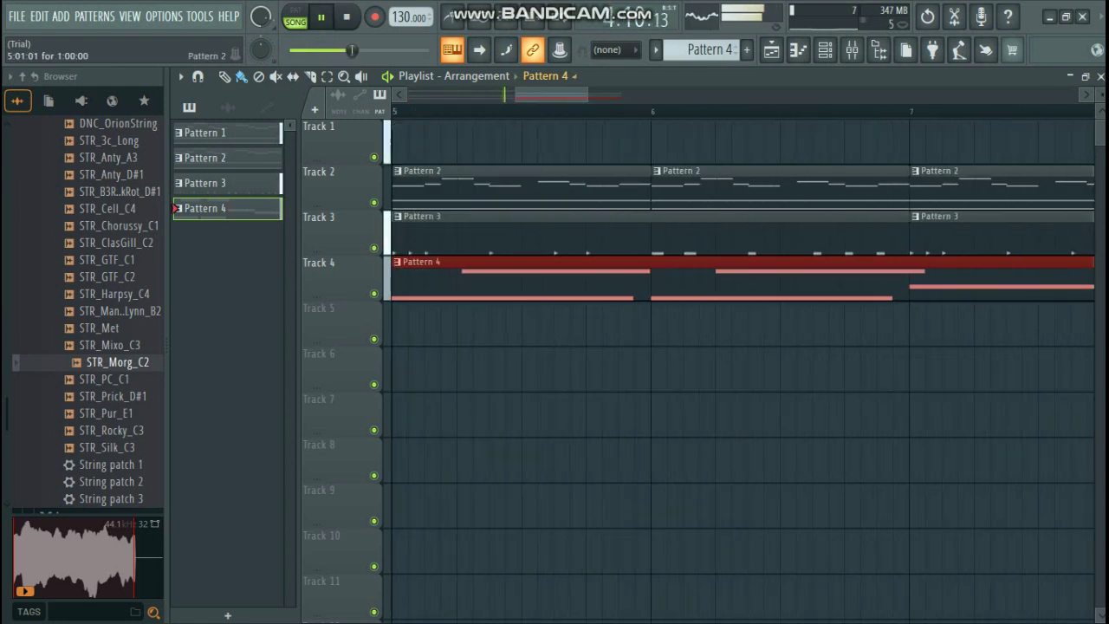
- Delete the four Pattern 2 clips of bars 5 to 8 from Track 2
right_click(522, 187)
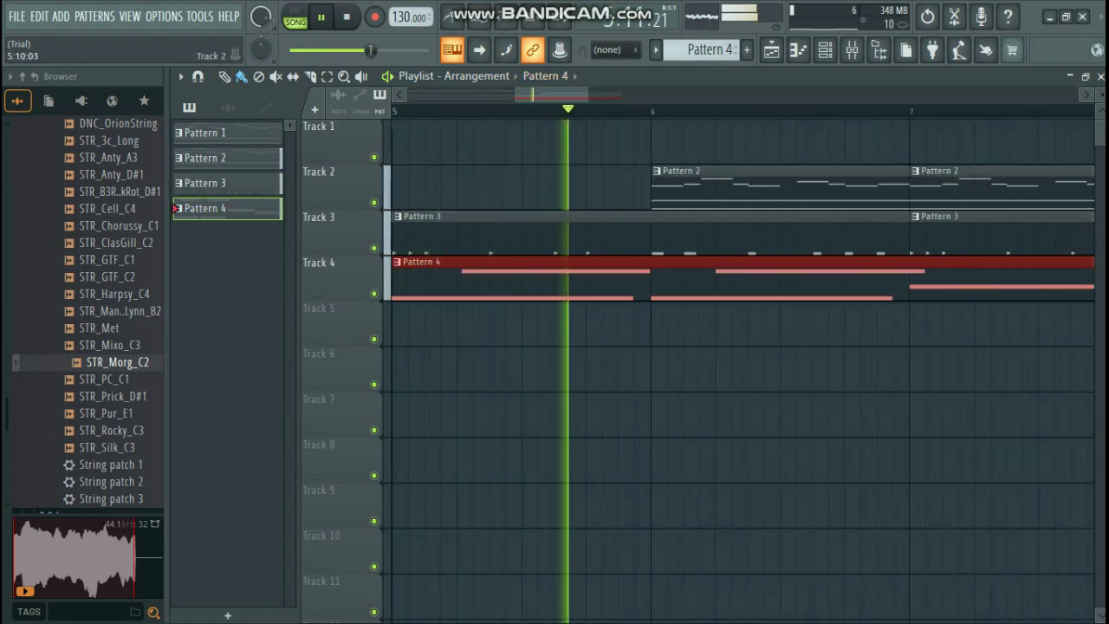
right_click(737, 187)
right_click(962, 188)
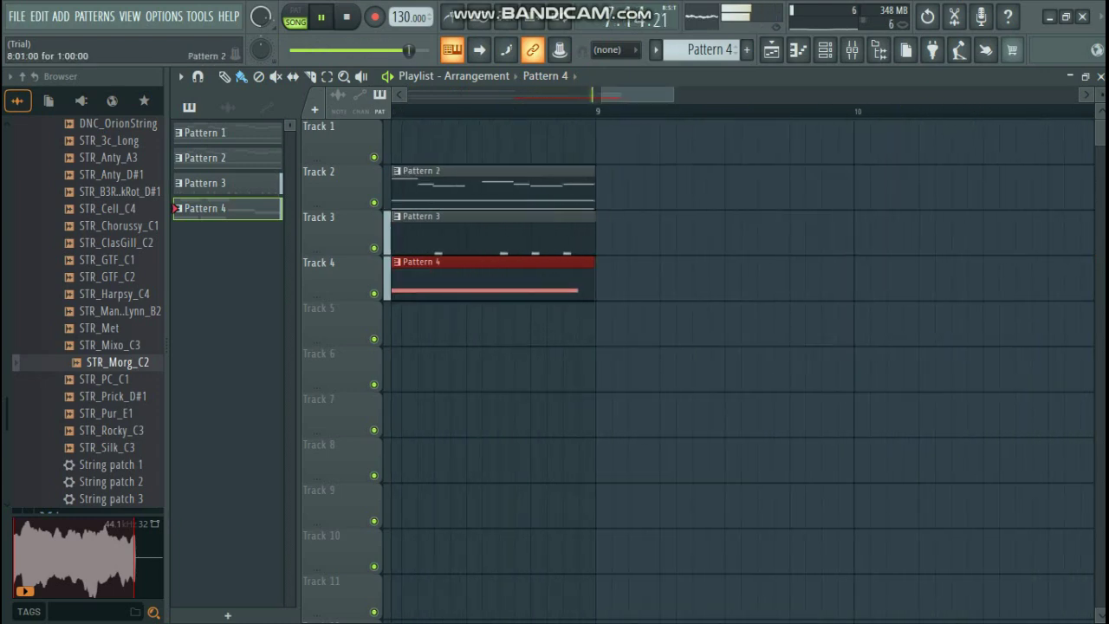
key(Delete)
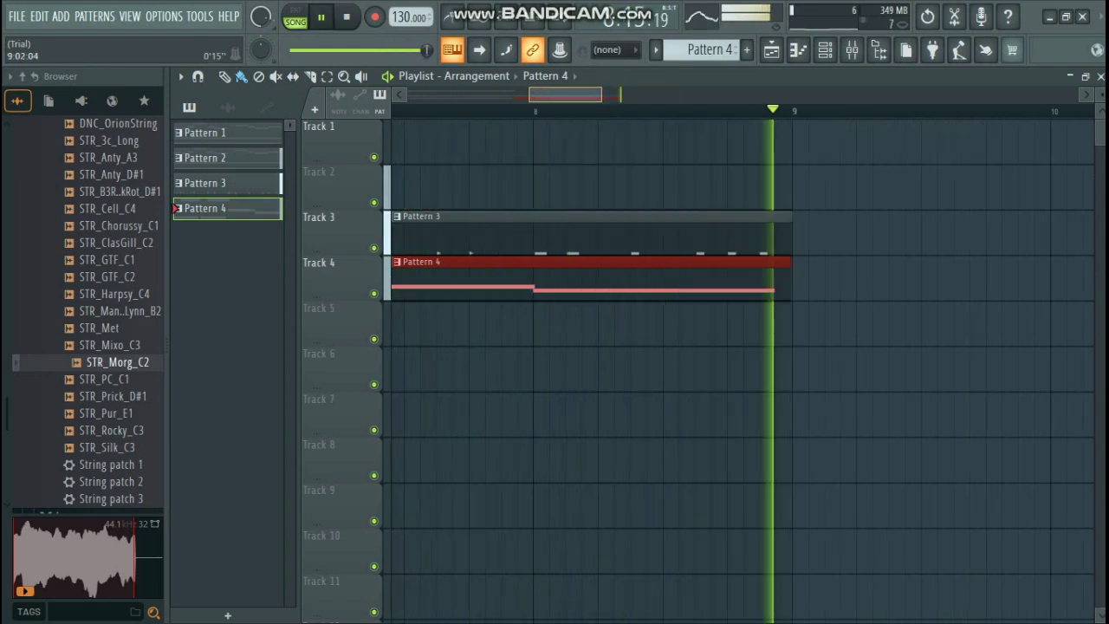
- Make Pattern 1 the active pattern from its bar 4 clip and close the playlist
drag(444, 94, 517, 95)
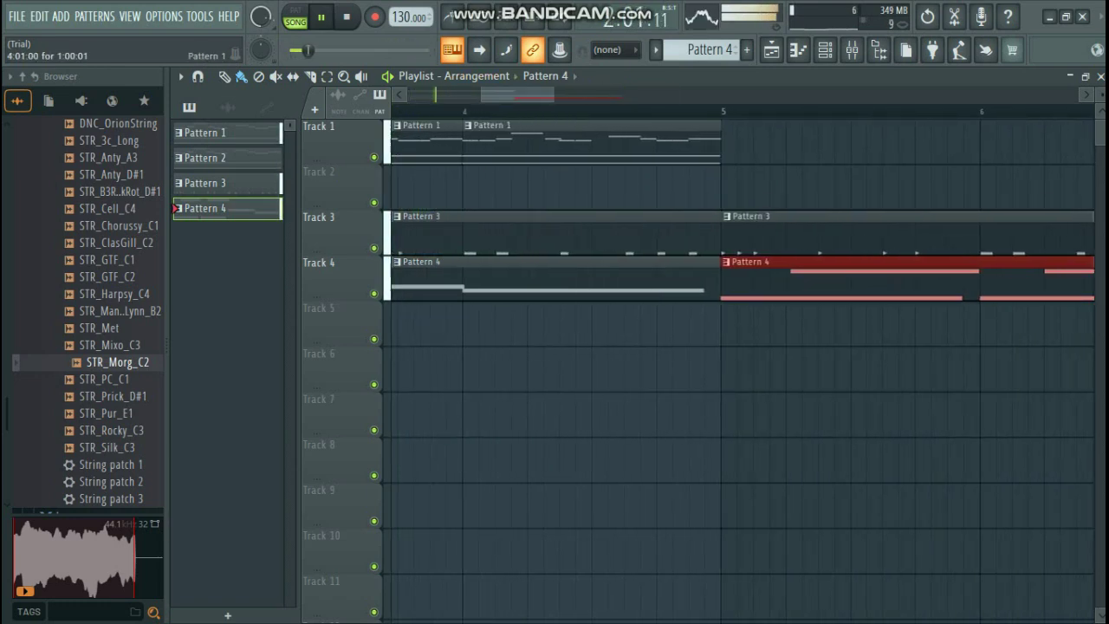
click(598, 142)
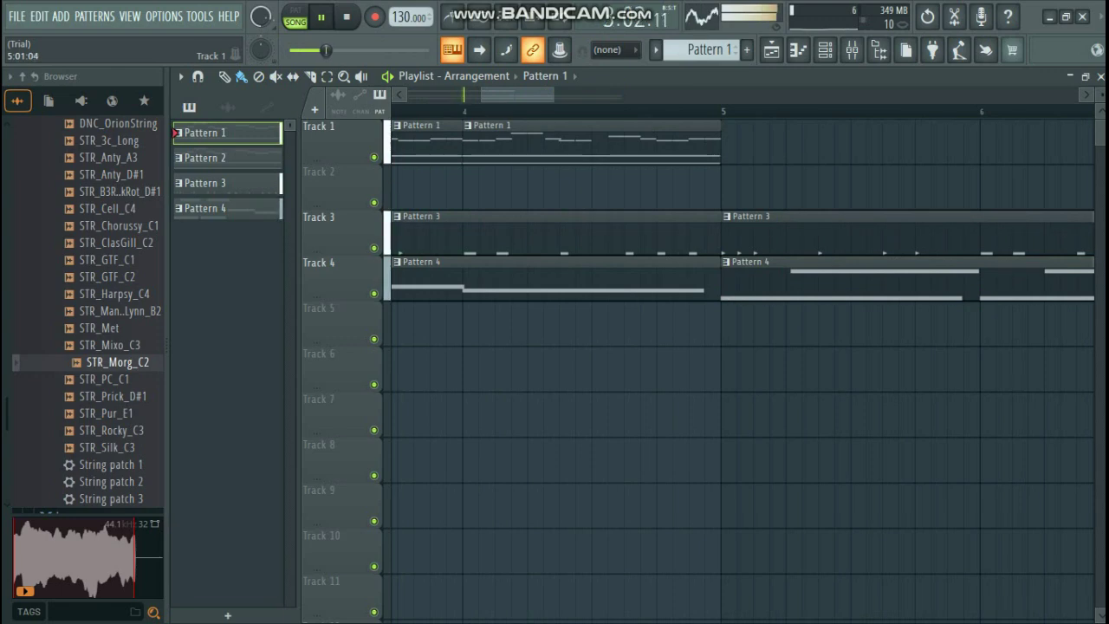
click(1101, 76)
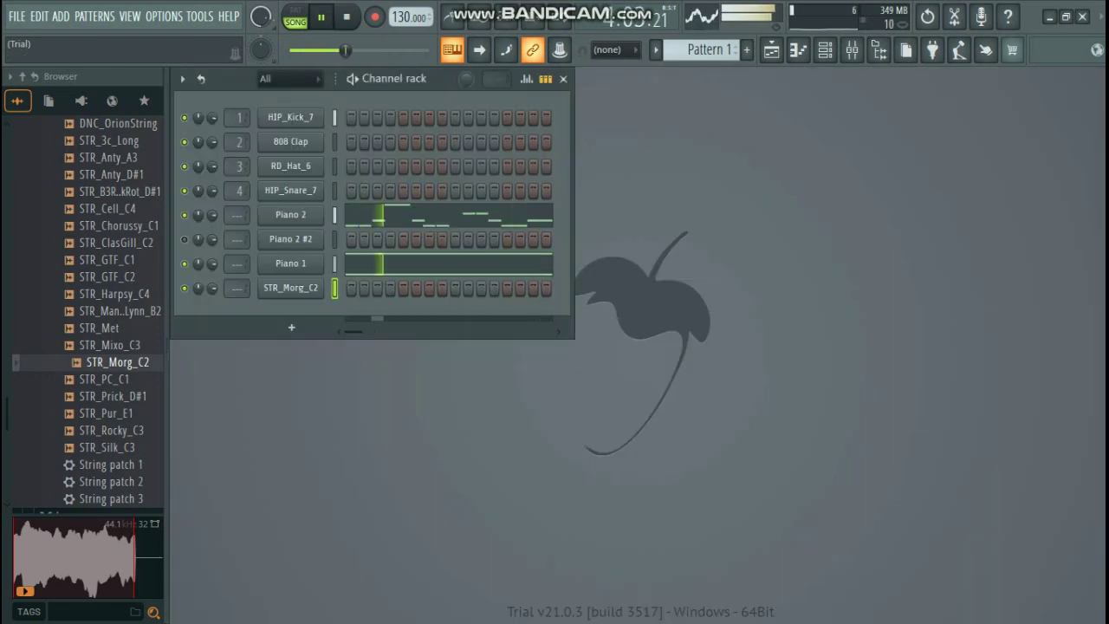
- Copy the Piano 2 notes of Pattern 1 and switch to Pattern 2
right_click(323, 210)
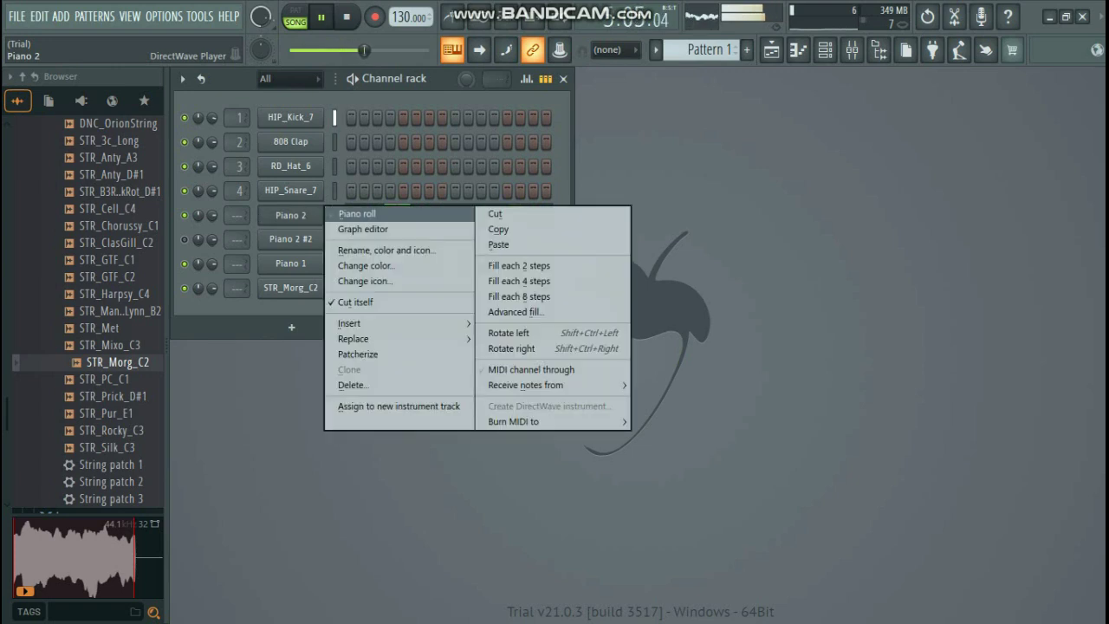
click(499, 229)
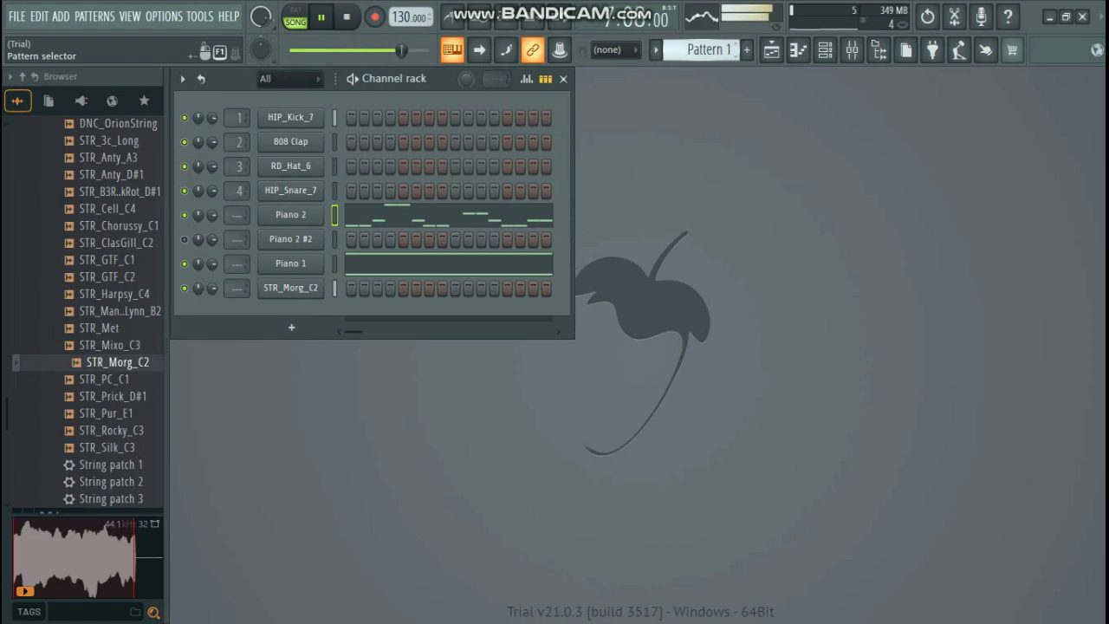
scroll(709, 50, down, 1)
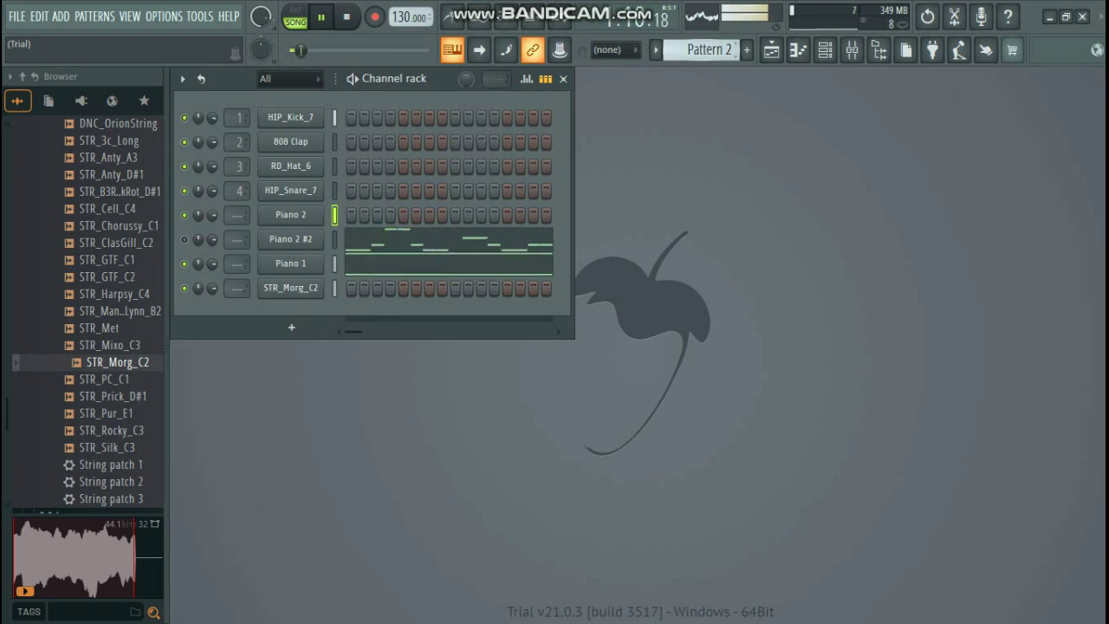
- Play Pattern 2 on its own to review its current piano notes, and stop playback
key(space)
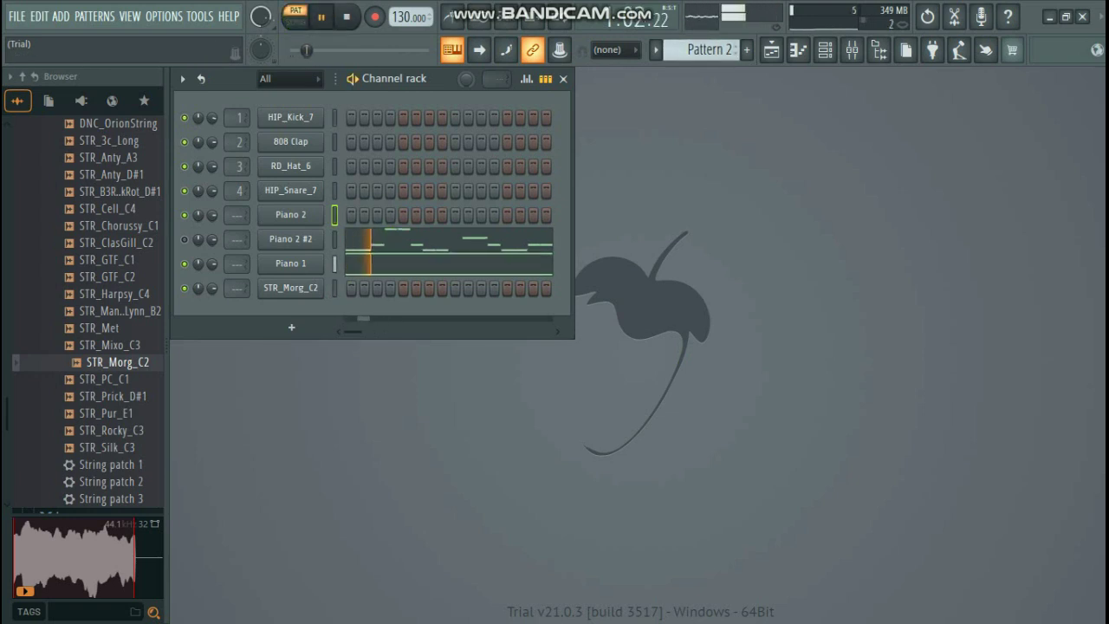
key(space)
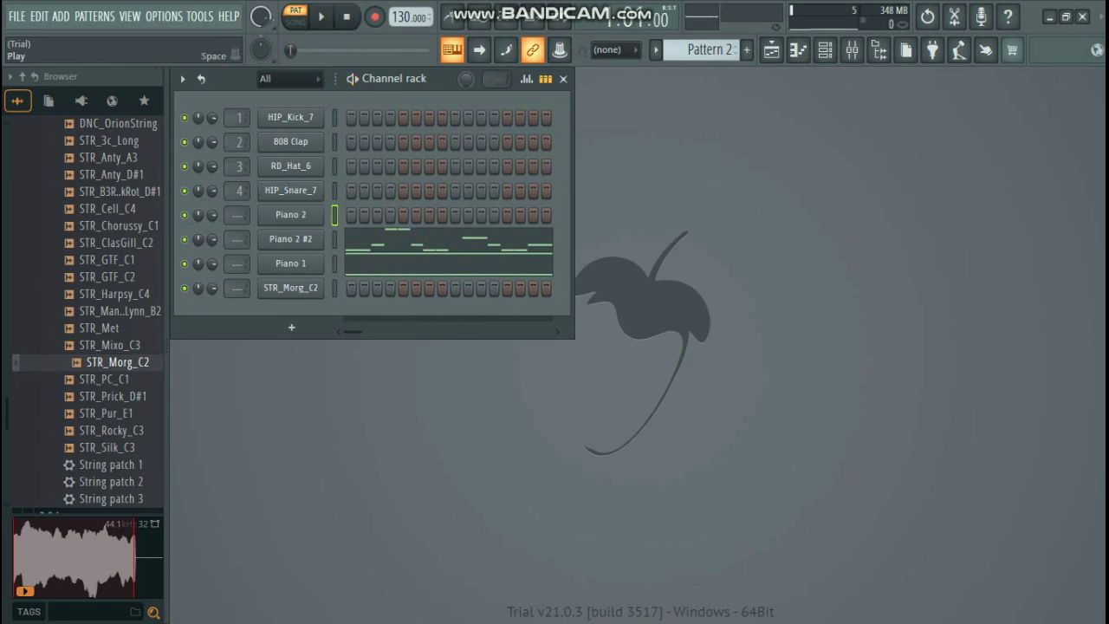
key(space)
key(space)
- Delete all Piano 2 #2 notes of Pattern 2 in the piano roll and close it
click(394, 240)
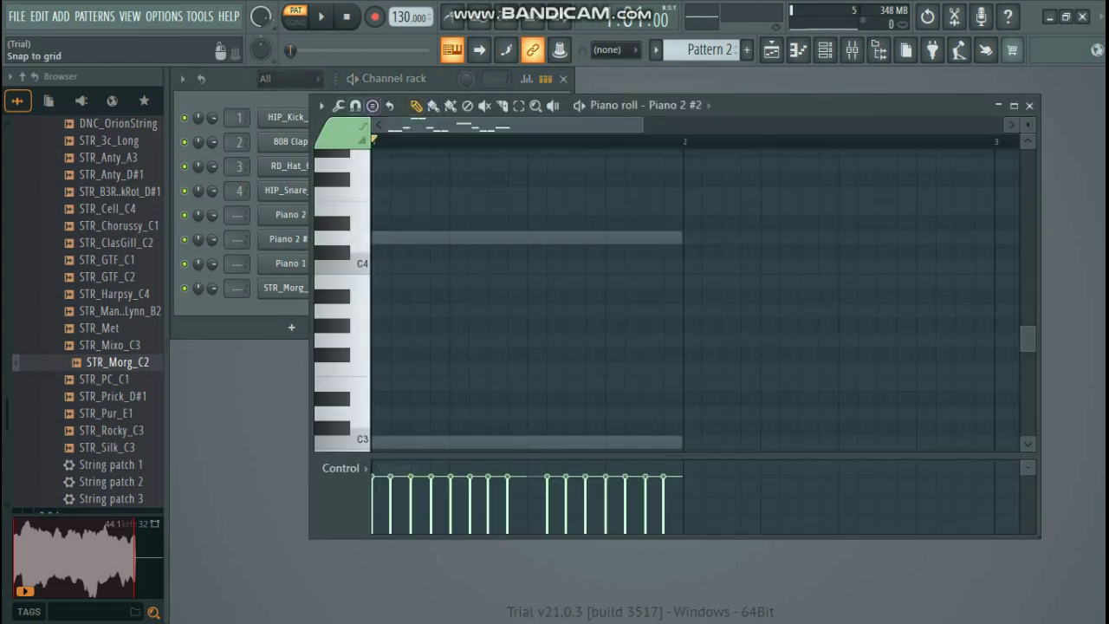
click(321, 106)
mouse_move(338, 140)
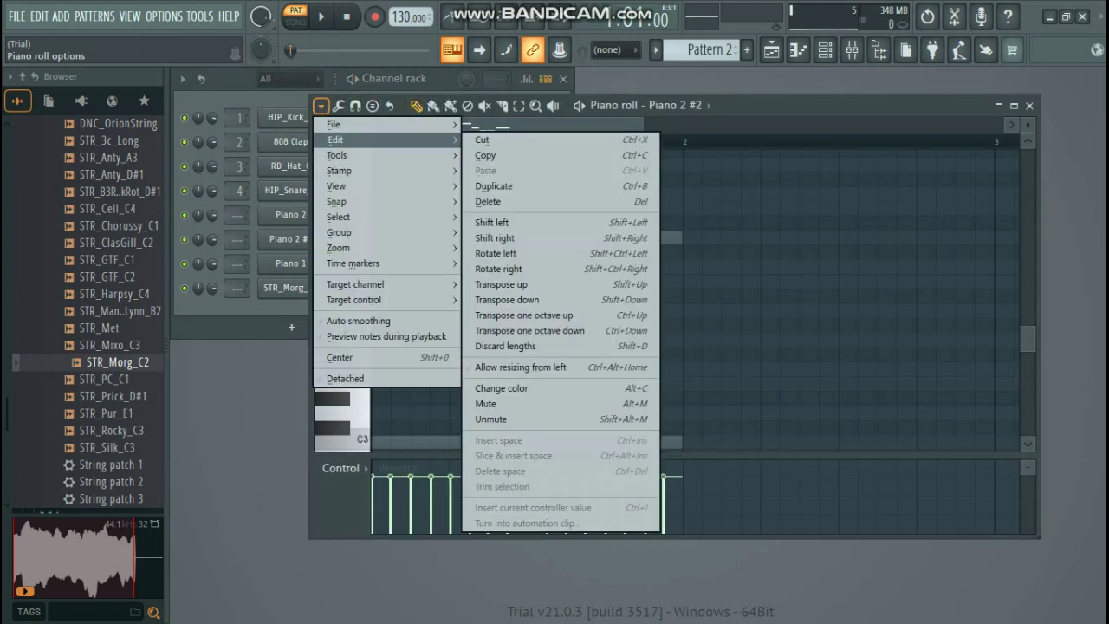
click(489, 201)
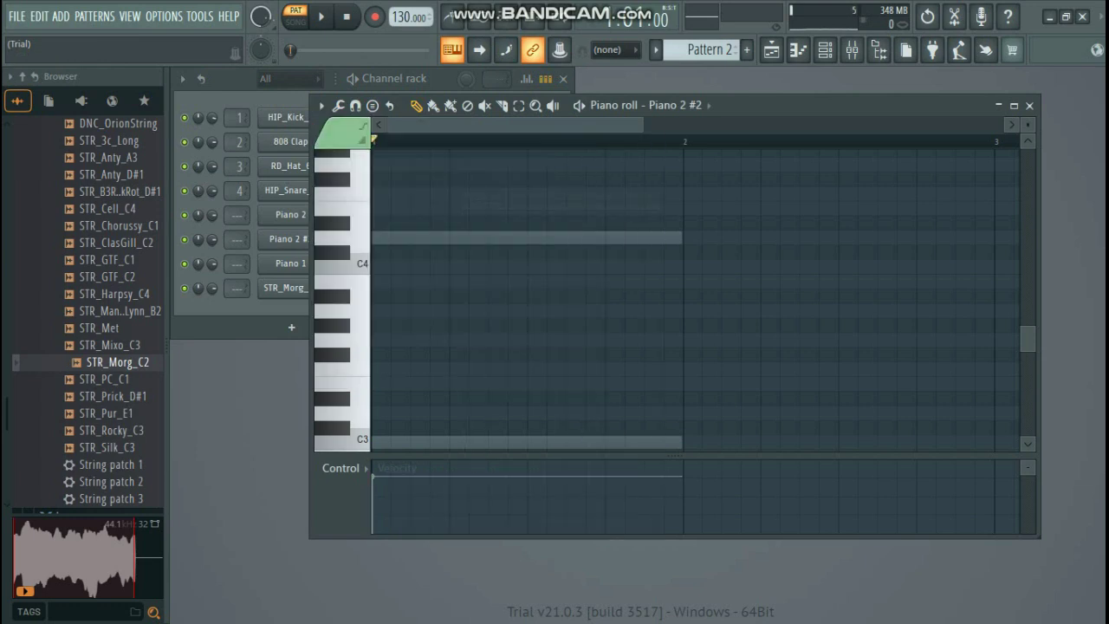
click(1030, 105)
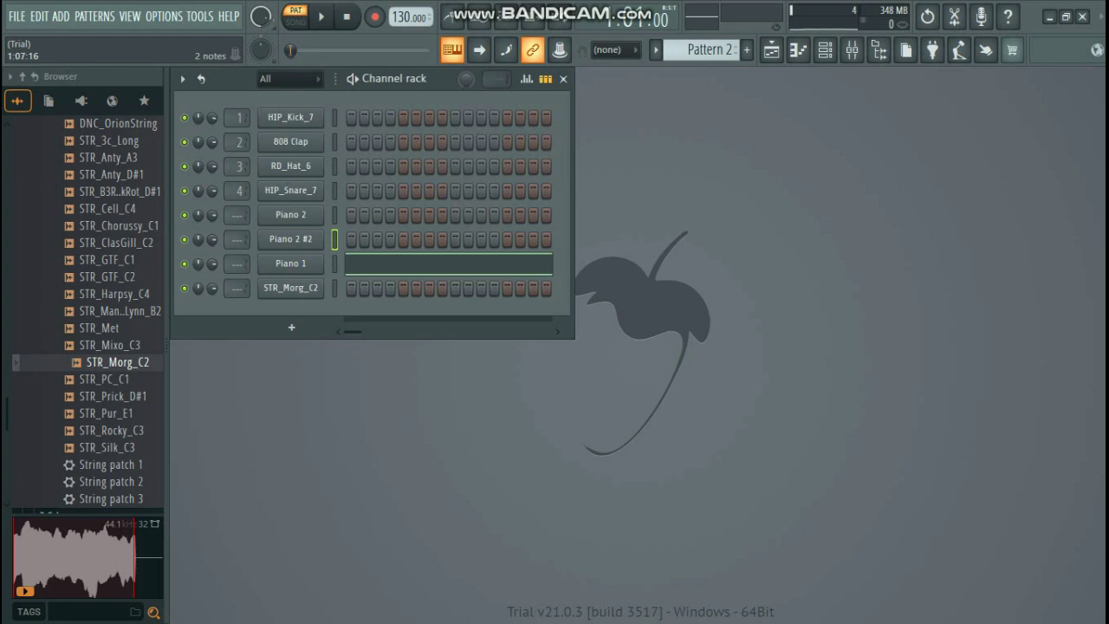
- Delete the long C3 note of Piano 1 in Pattern 2 and close the piano roll
click(432, 265)
right_click(437, 237)
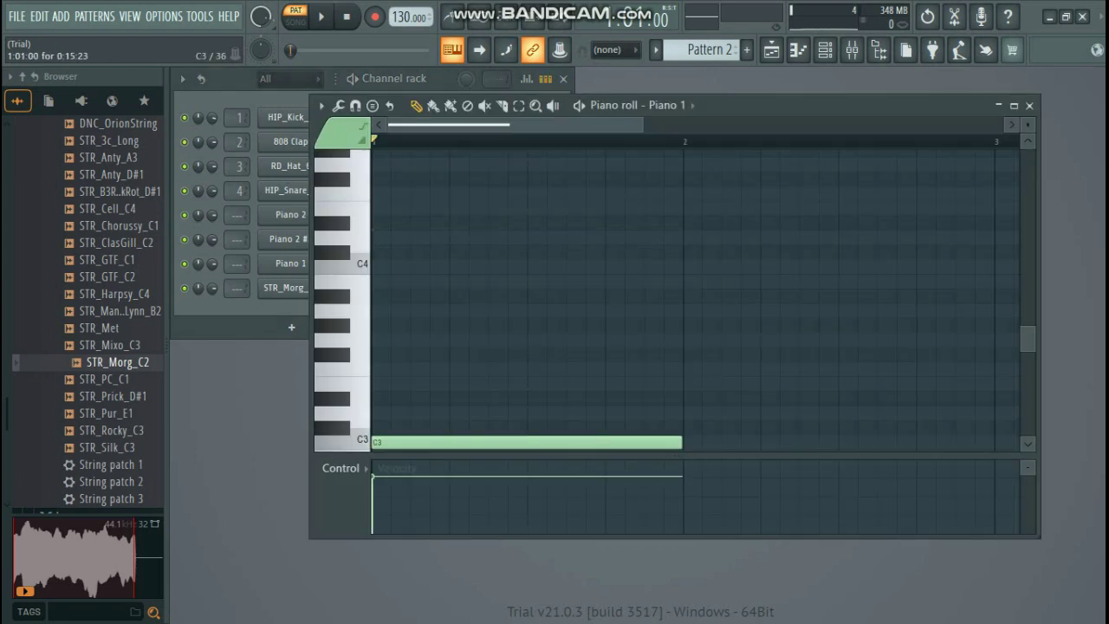
right_click(485, 443)
click(1030, 105)
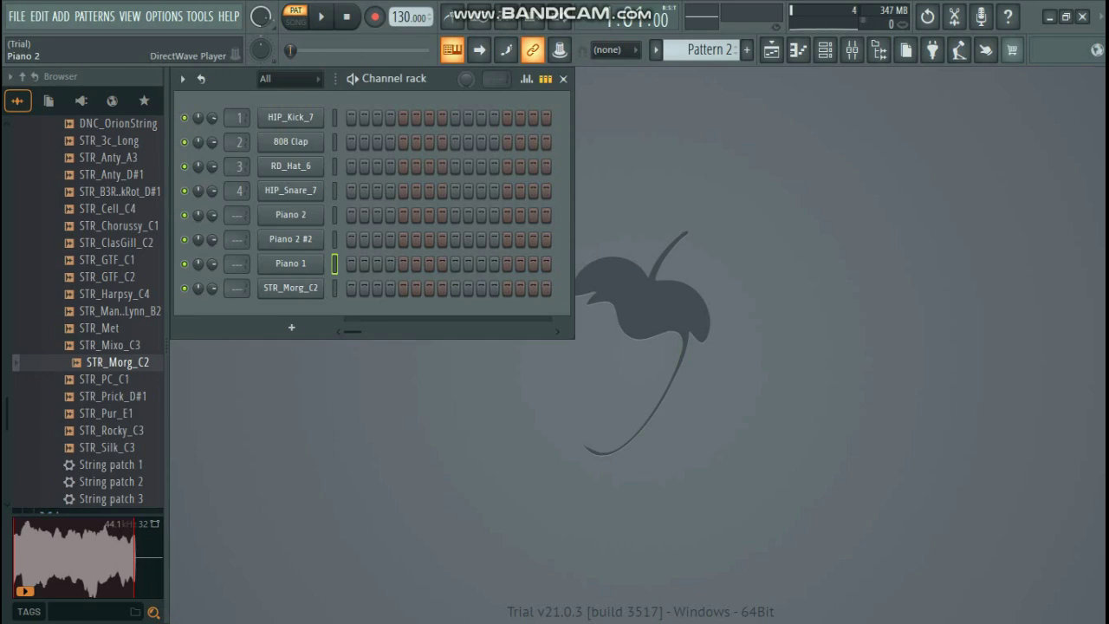
- Paste the copied notes into the Piano 2 channel of Pattern 2 and audition them
right_click(321, 213)
click(499, 245)
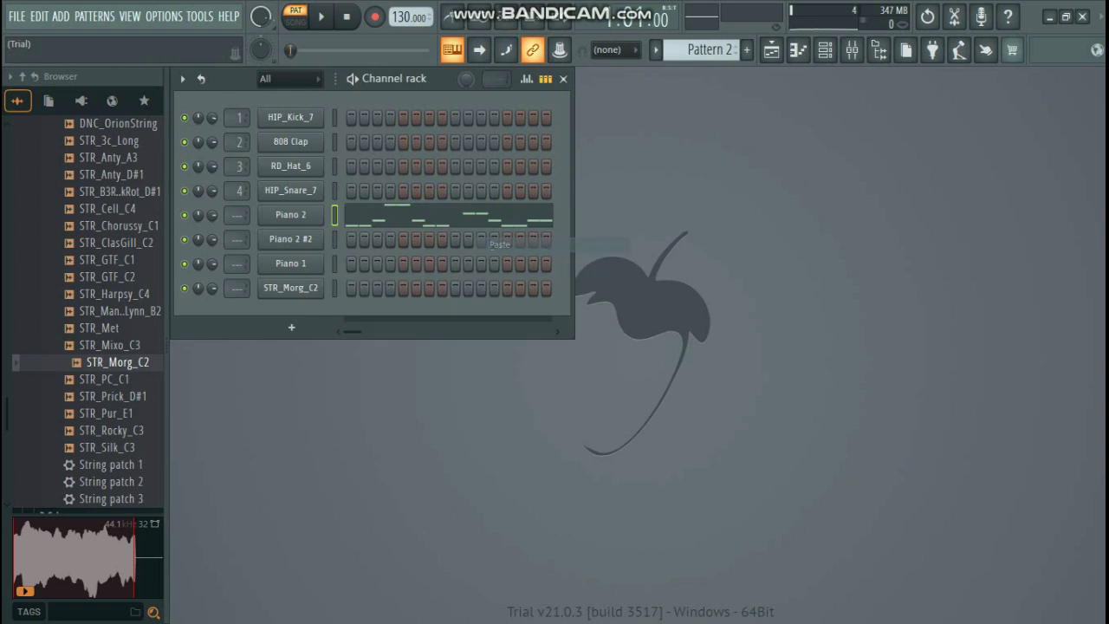
click(321, 17)
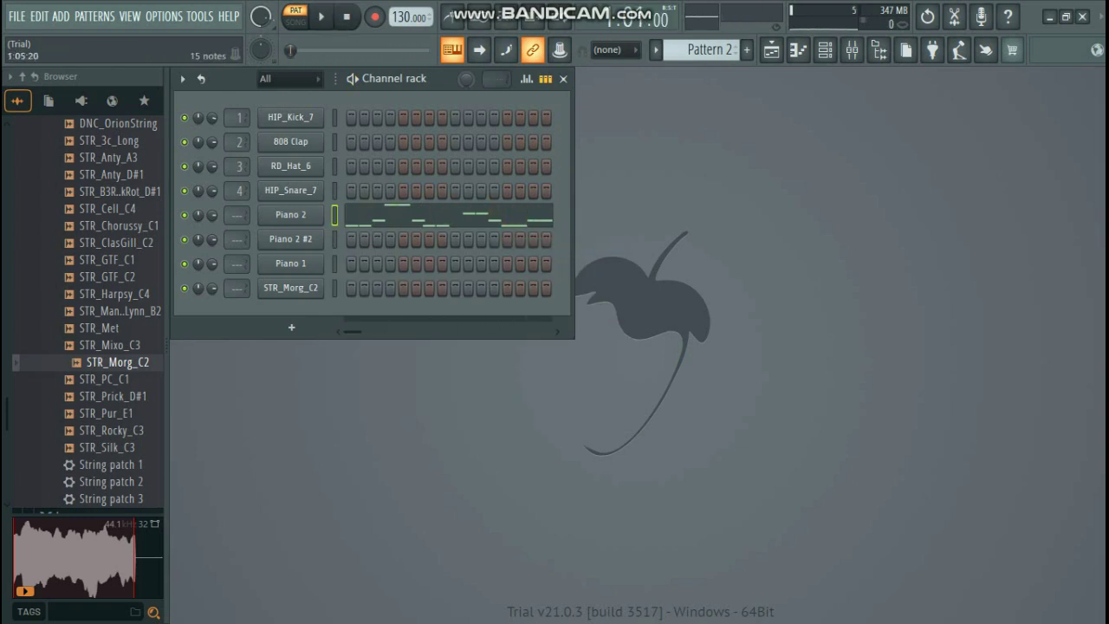
- In the Piano 2 notes, lengthen the first C6 to two steps, replace the step 4 C7 with D#6, and start playback
click(406, 216)
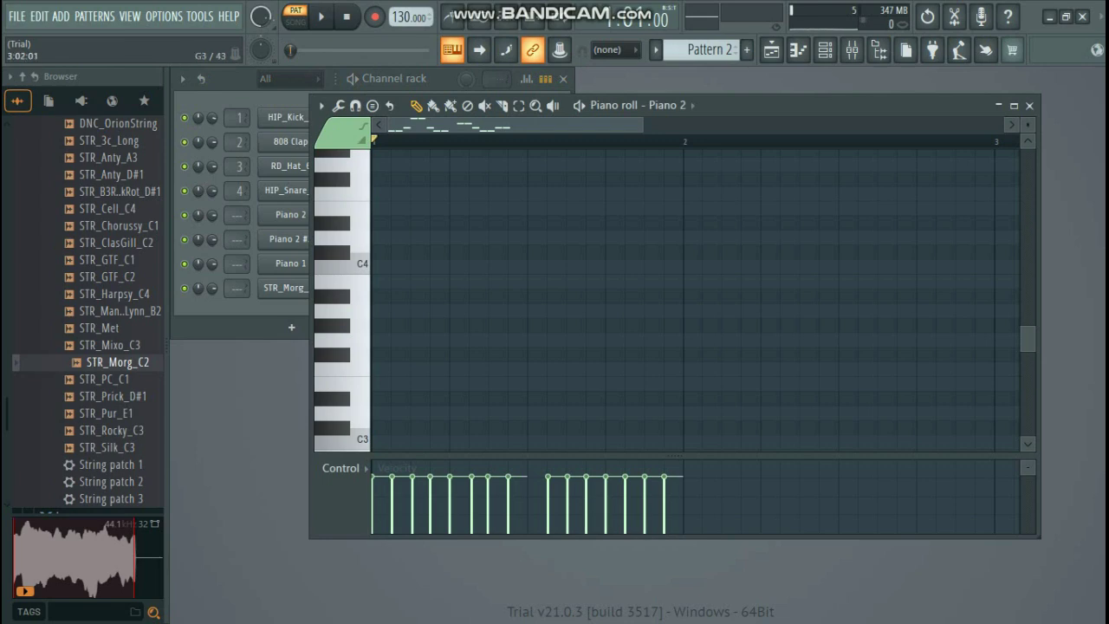
drag(1028, 339, 1028, 267)
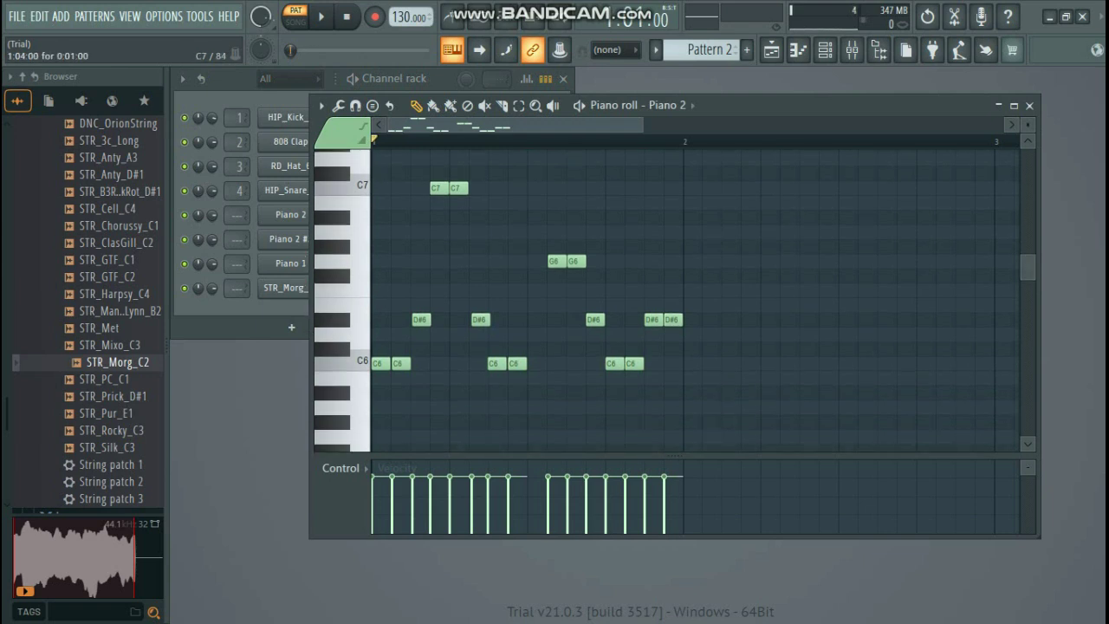
click(440, 188)
click(437, 320)
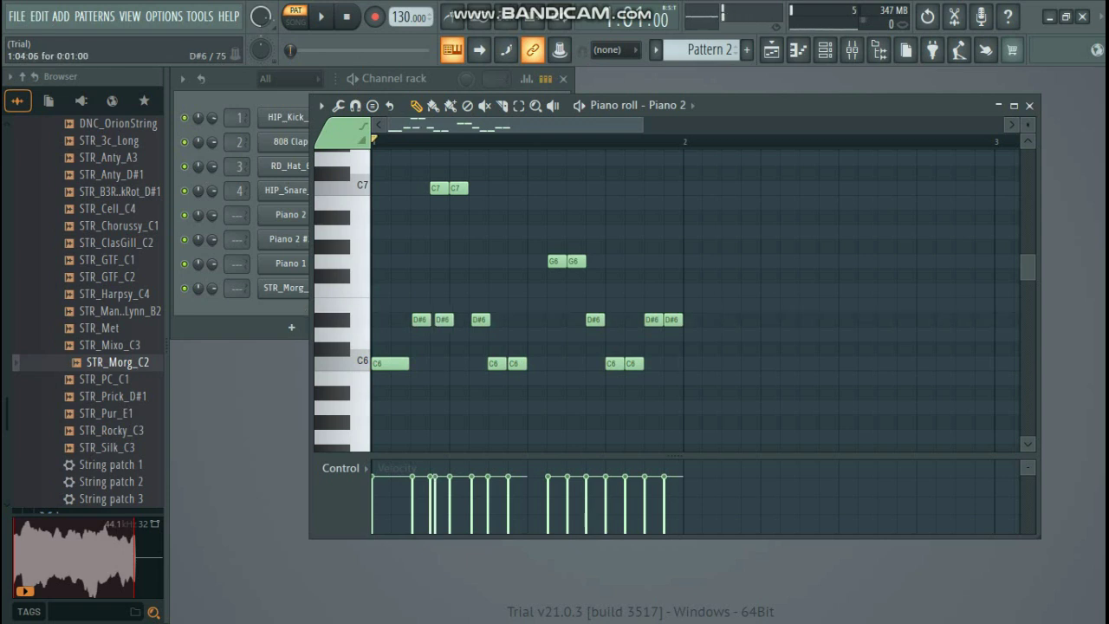
drag(442, 320, 440, 320)
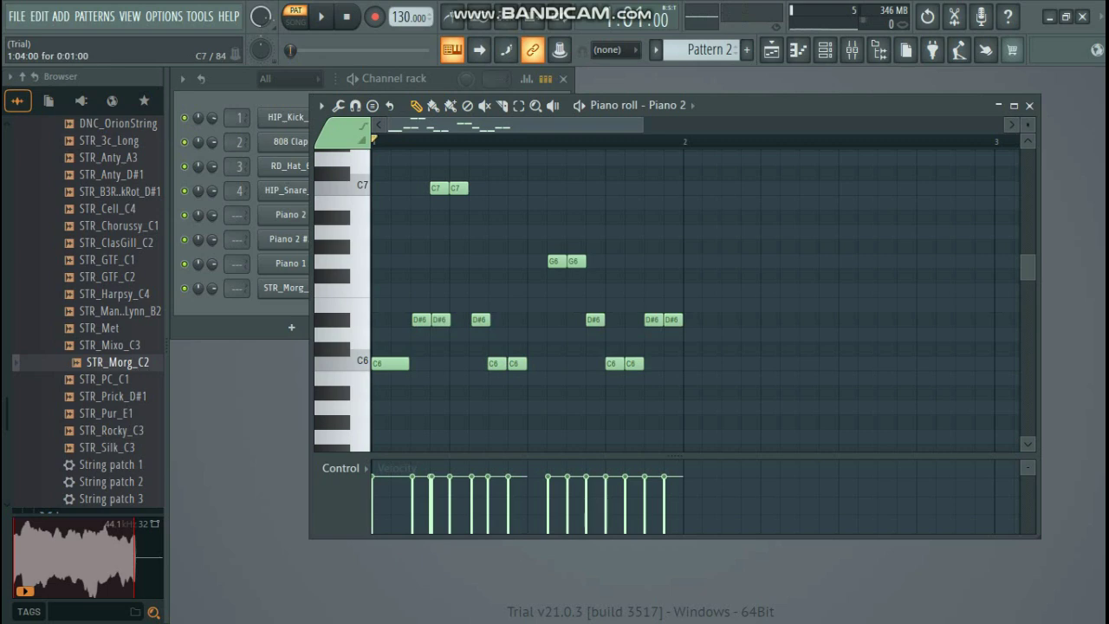
key(space)
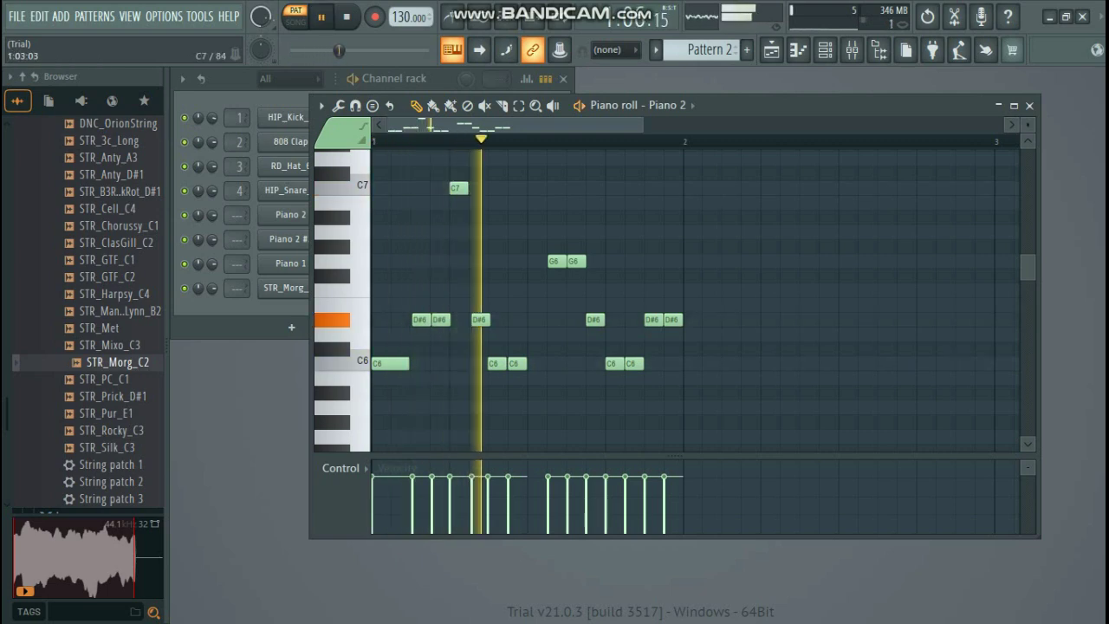
- Move the step 6 D#6 to step 7 and shift the C6 pair to steps 8 and 9
mouse_move(481, 319)
mouse_down()
mouse_move(498, 363)
mouse_move(497, 320)
mouse_up()
right_click(498, 364)
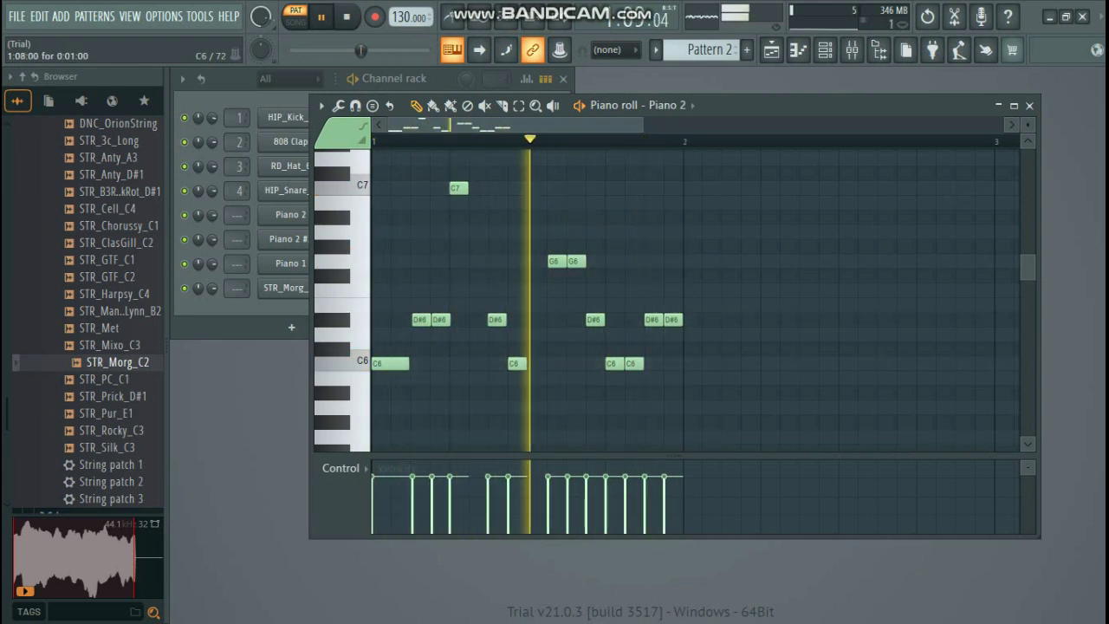
click(532, 364)
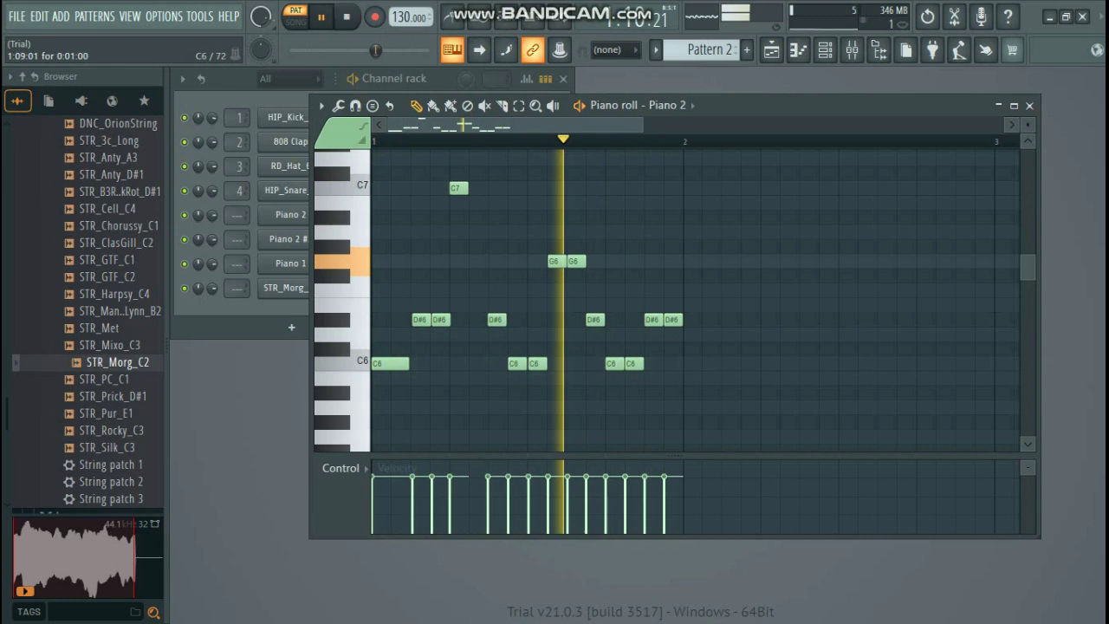
- Replace the G6 at step 10 with D#6 and add another G6 at step 12
right_click(558, 262)
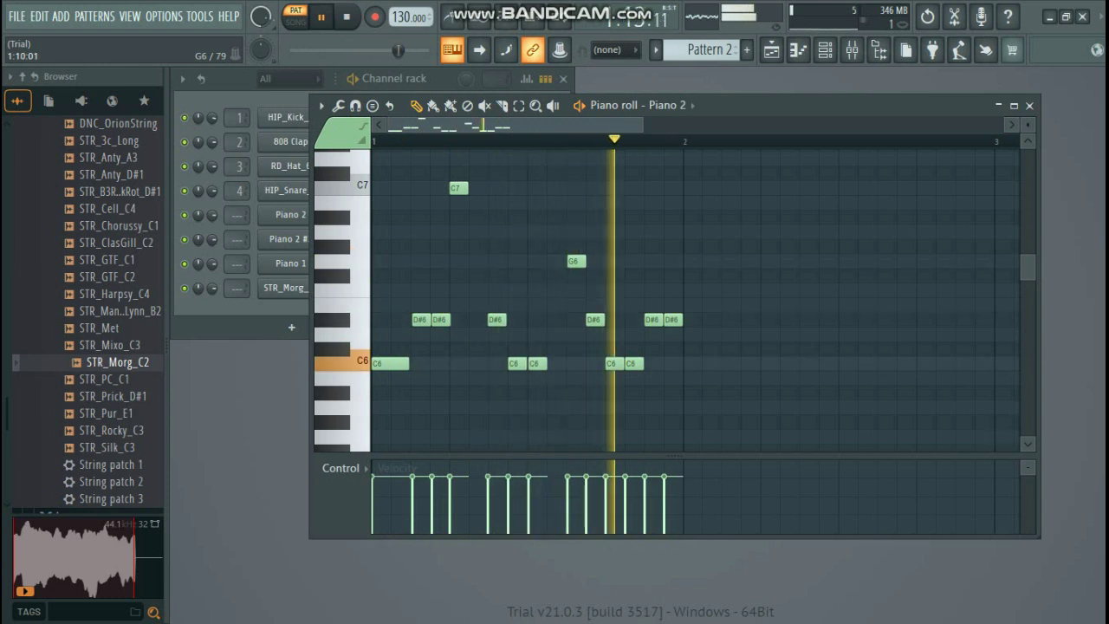
click(552, 320)
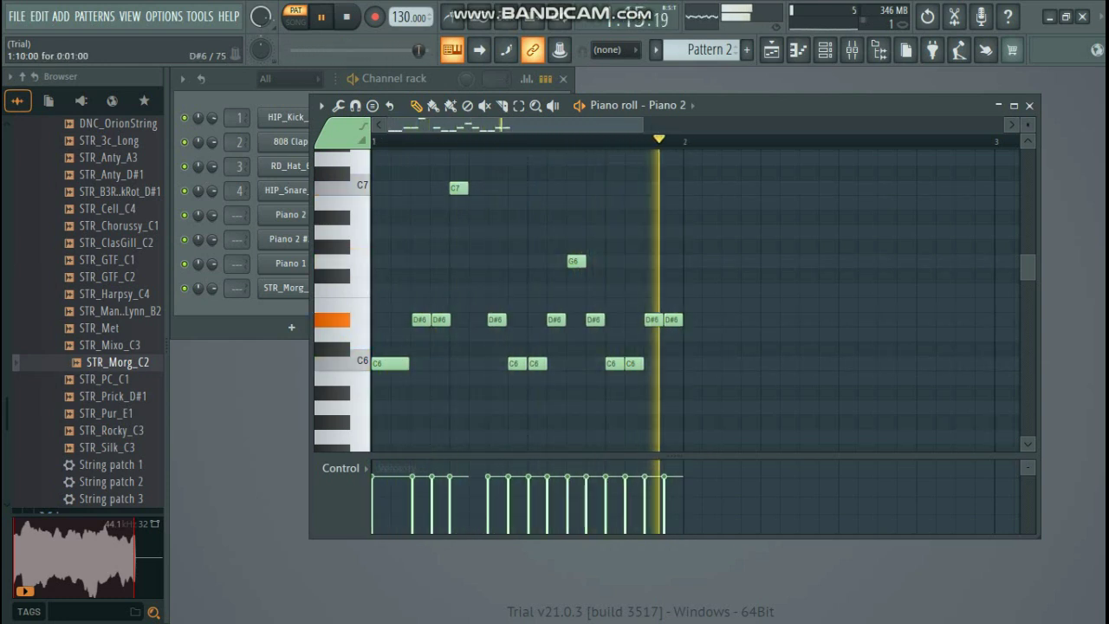
click(598, 261)
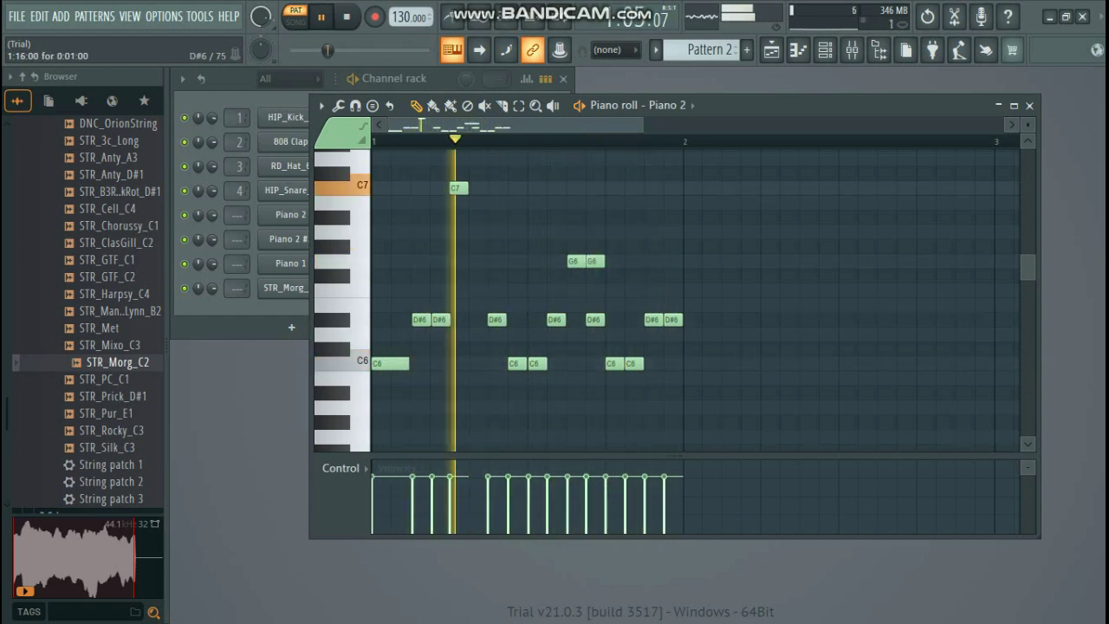
- Turn the closing C6 and D#6 pairs into single two-step notes, and delete the D#6 at step 12
right_click(675, 320)
drag(661, 320, 680, 320)
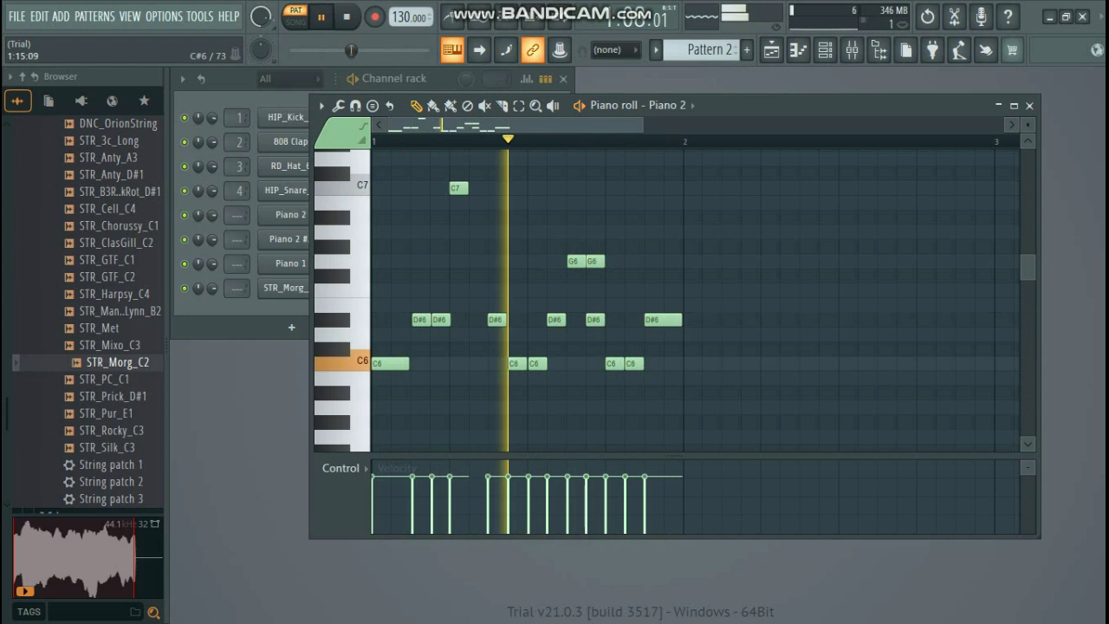
right_click(631, 364)
drag(621, 364, 640, 364)
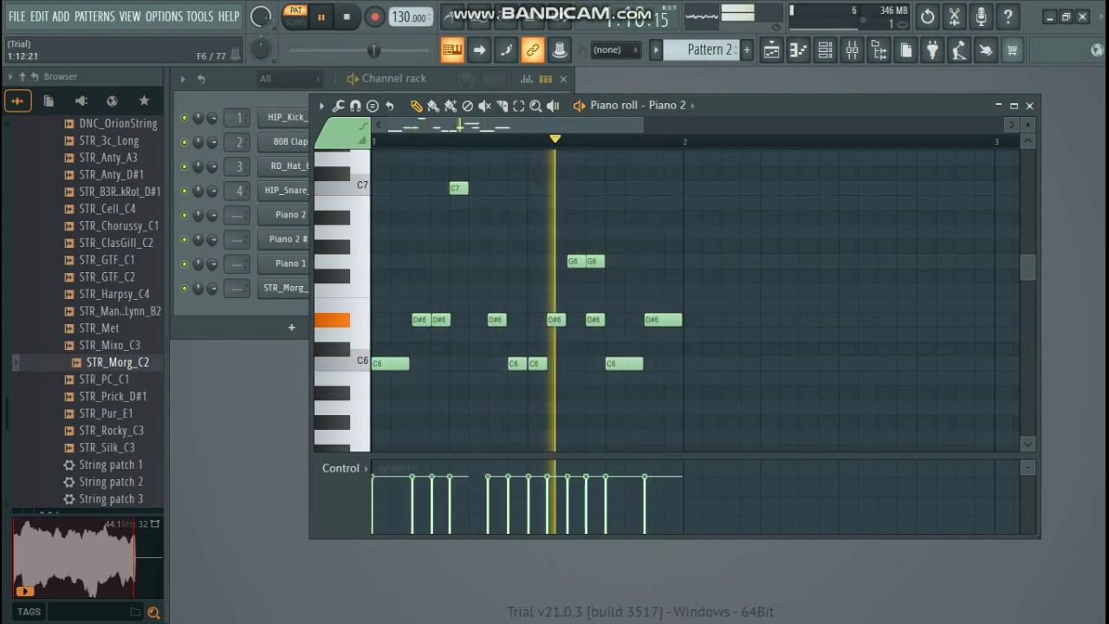
right_click(596, 320)
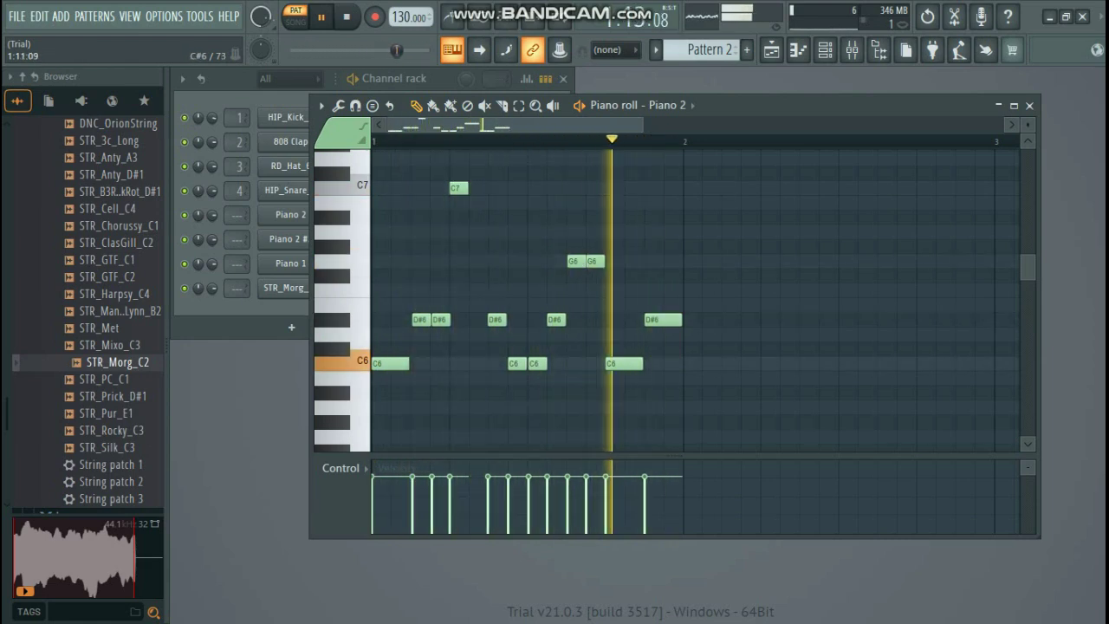
- Close the piano roll, open the playlist and play the whole song from the beginning
click(1030, 105)
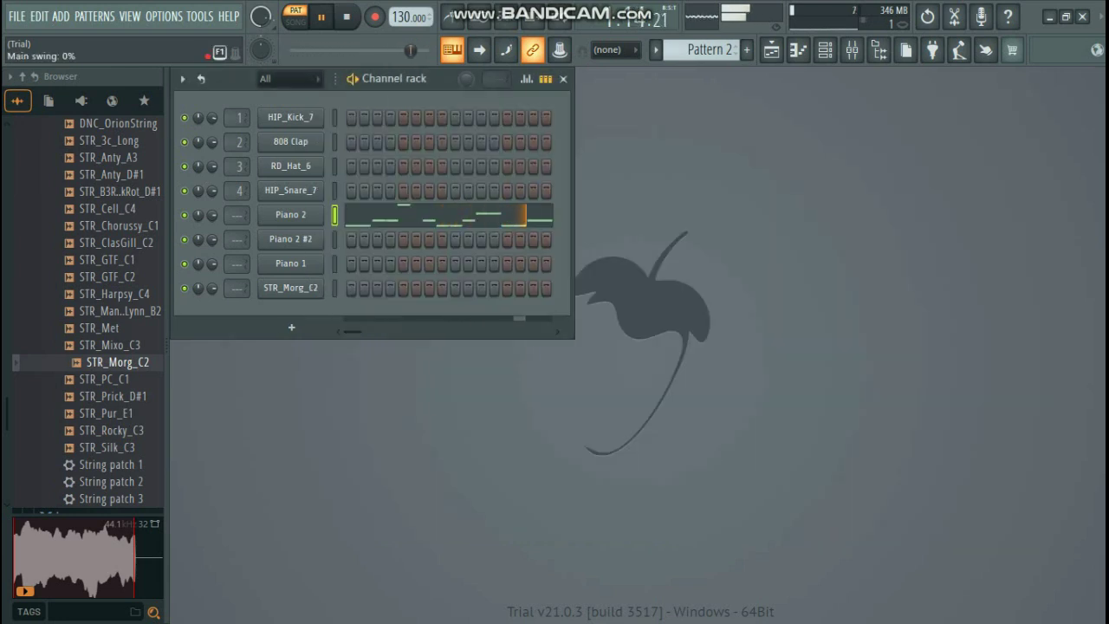
click(771, 49)
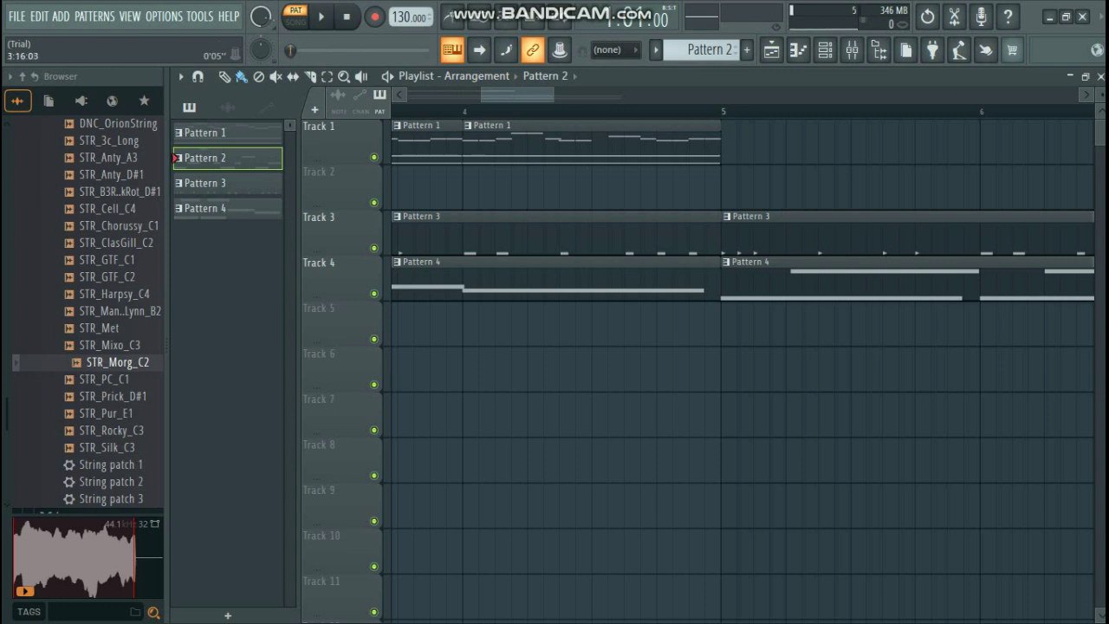
drag(511, 94, 403, 94)
click(295, 17)
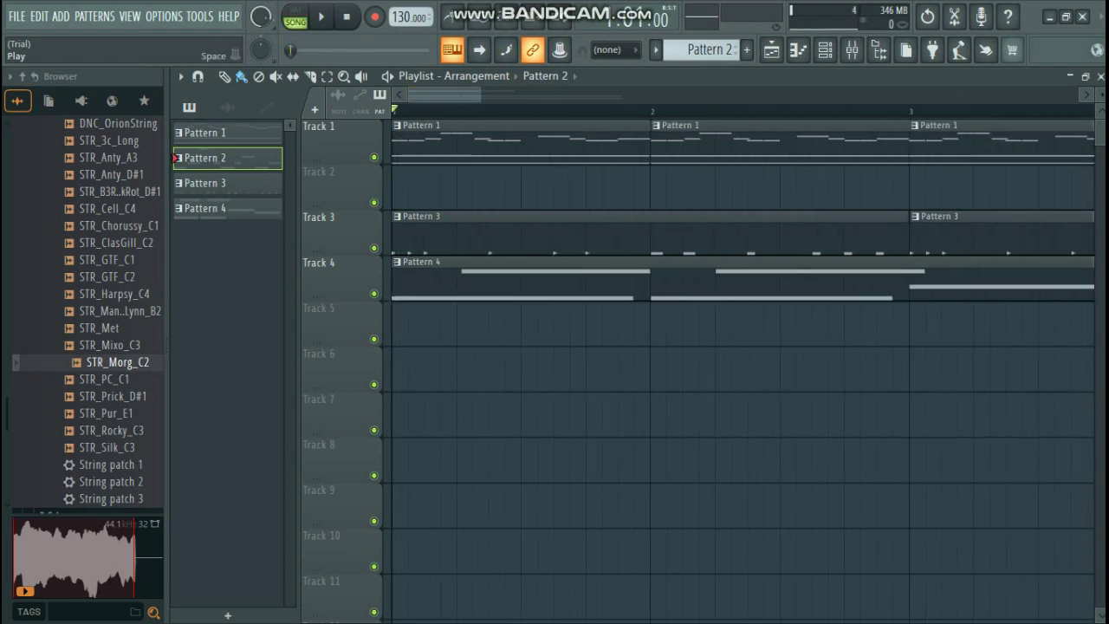
click(322, 17)
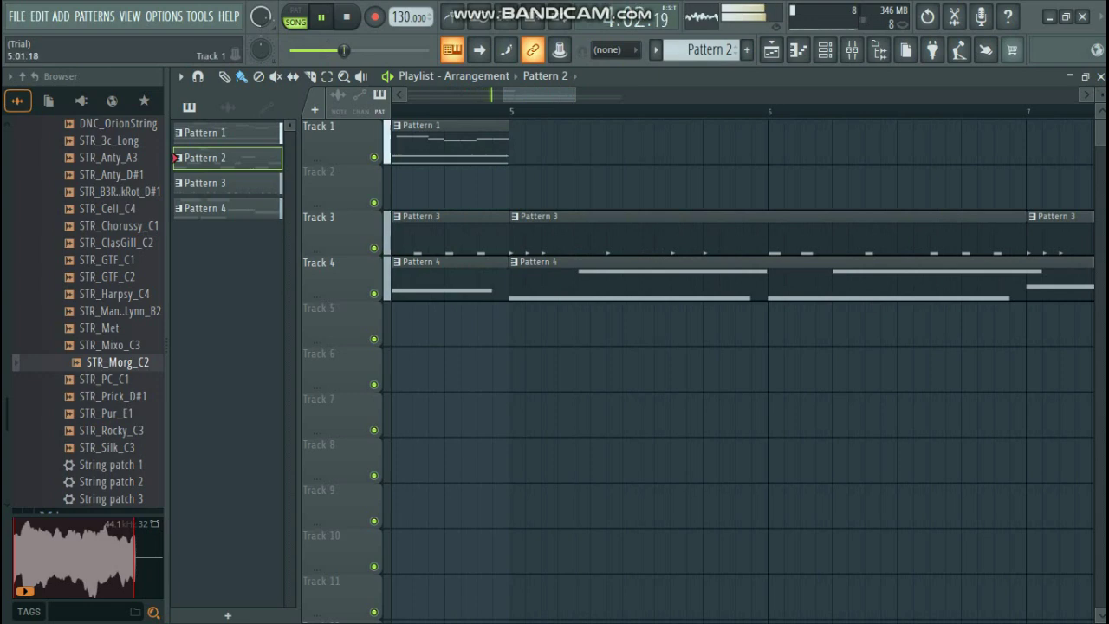
- Fill bars 5 to 8 of Track 2 with four consecutive Pattern 2 clips
click(521, 185)
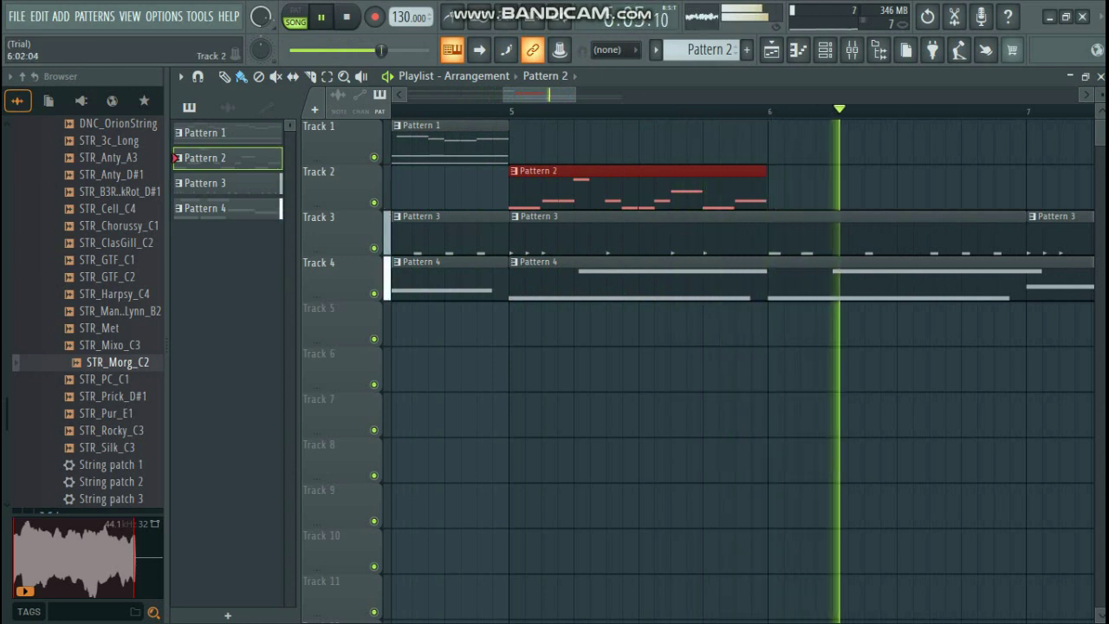
key(ctrl+b)
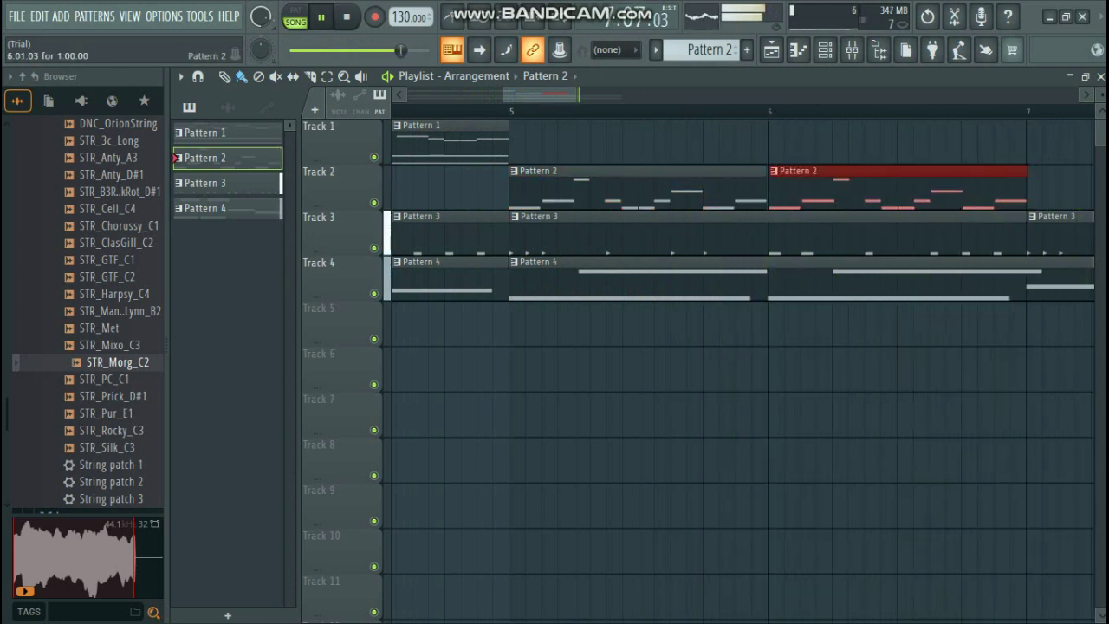
key(ctrl+d)
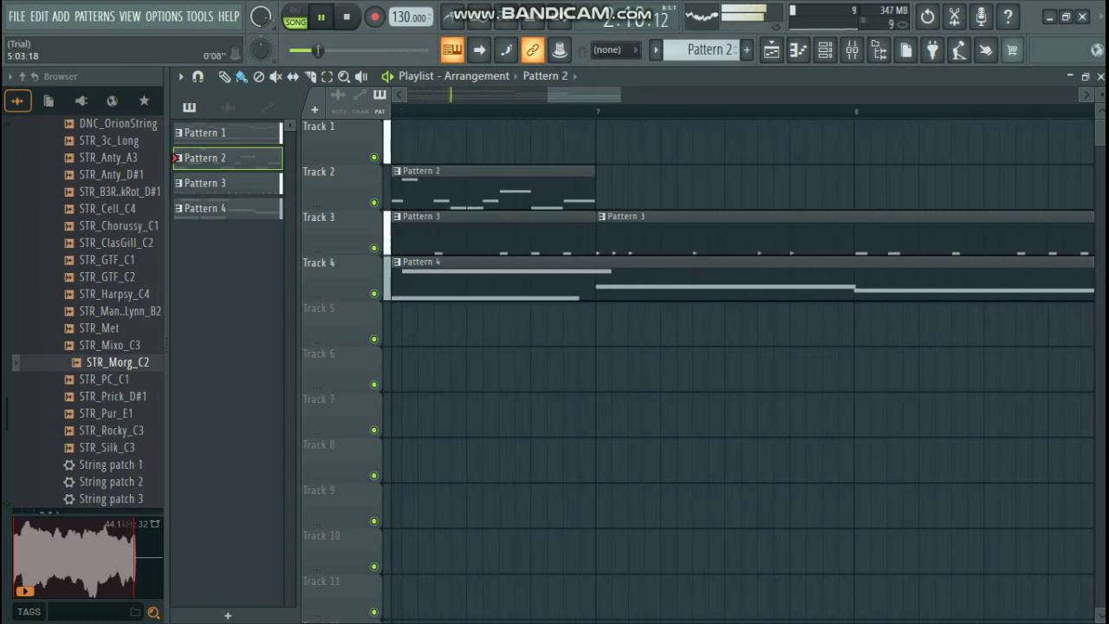
click(600, 188)
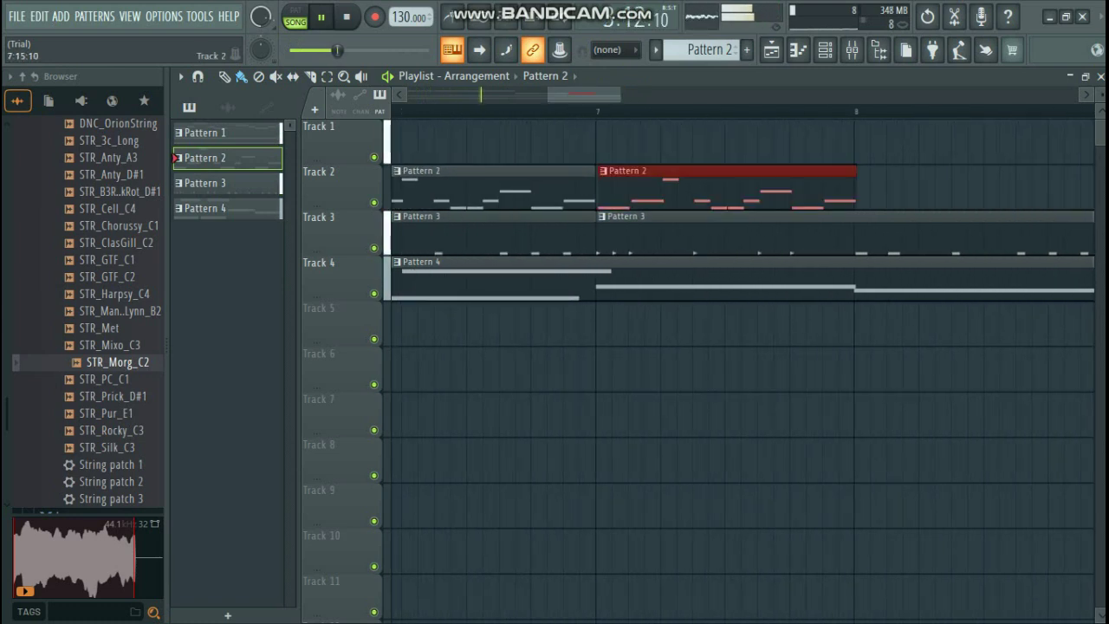
key(ctrl+b)
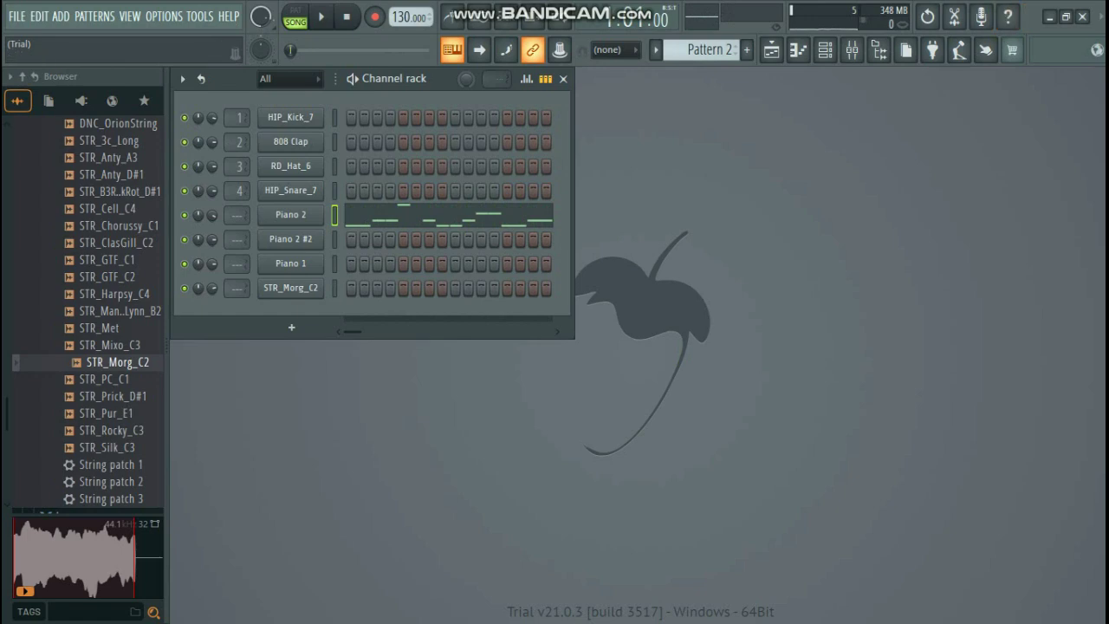
- Reopen the playlist and delete the bar 1 Pattern 1 clip from Track 1
key(space)
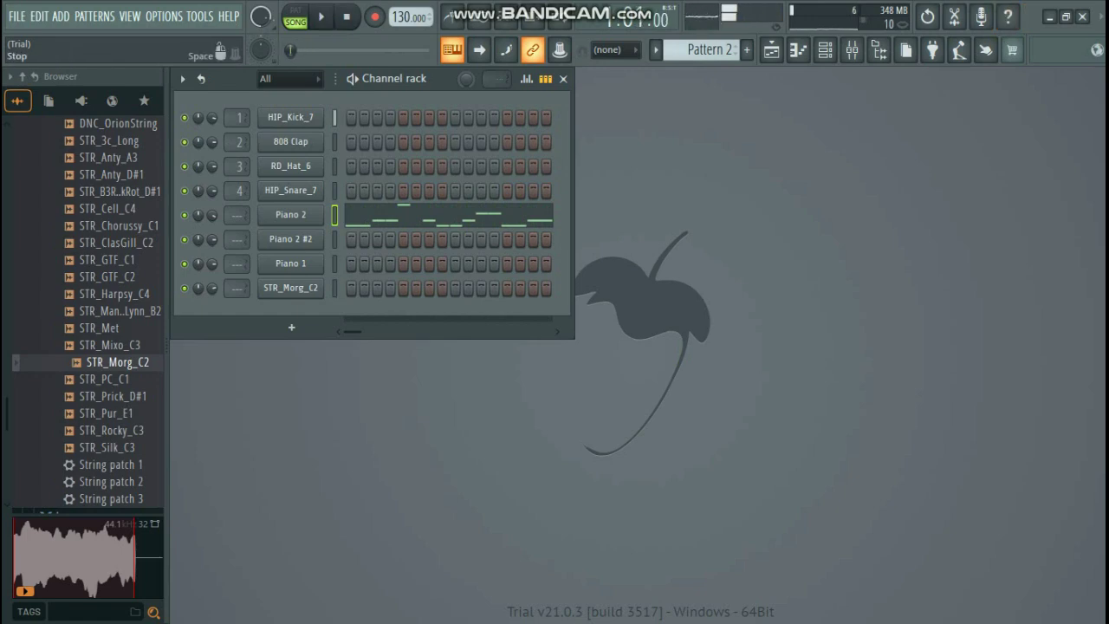
click(772, 49)
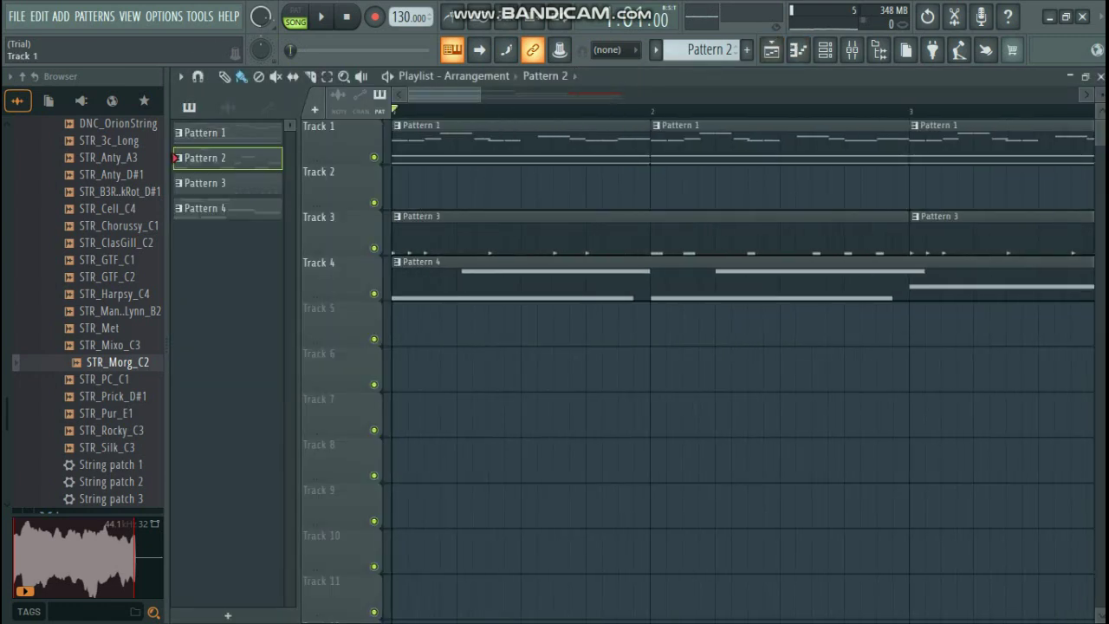
right_click(418, 141)
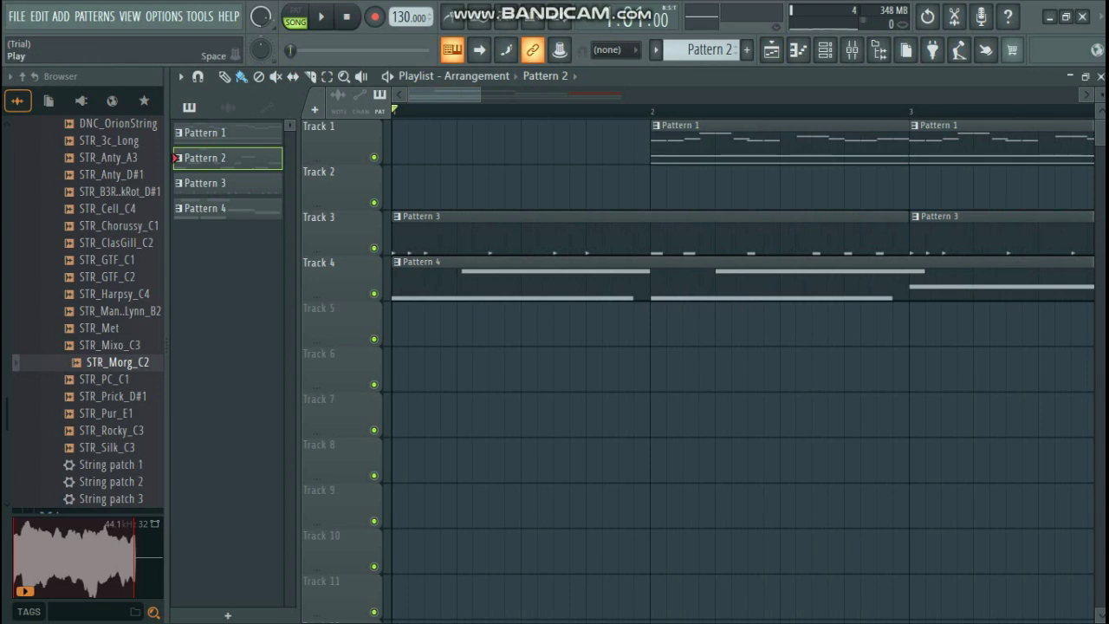
- Play the song and delete the Pattern 1 clips from bars 2 to 4 of Track 1 and the Pattern 2 clips from bars 7 and 8 of Track 2
click(321, 16)
right_click(711, 142)
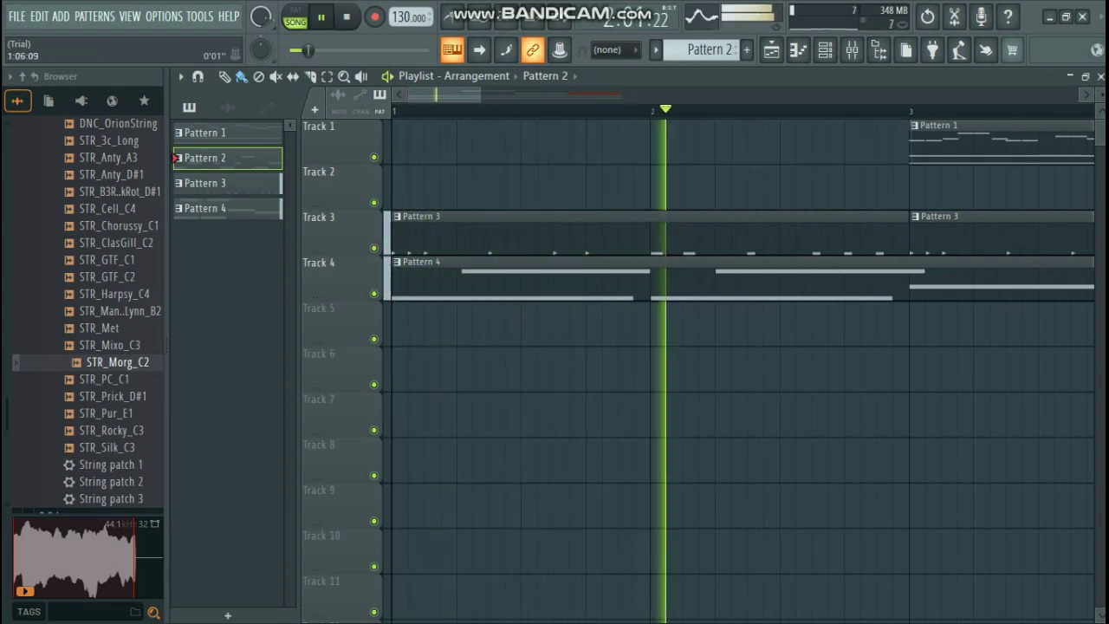
key(ctrl+z)
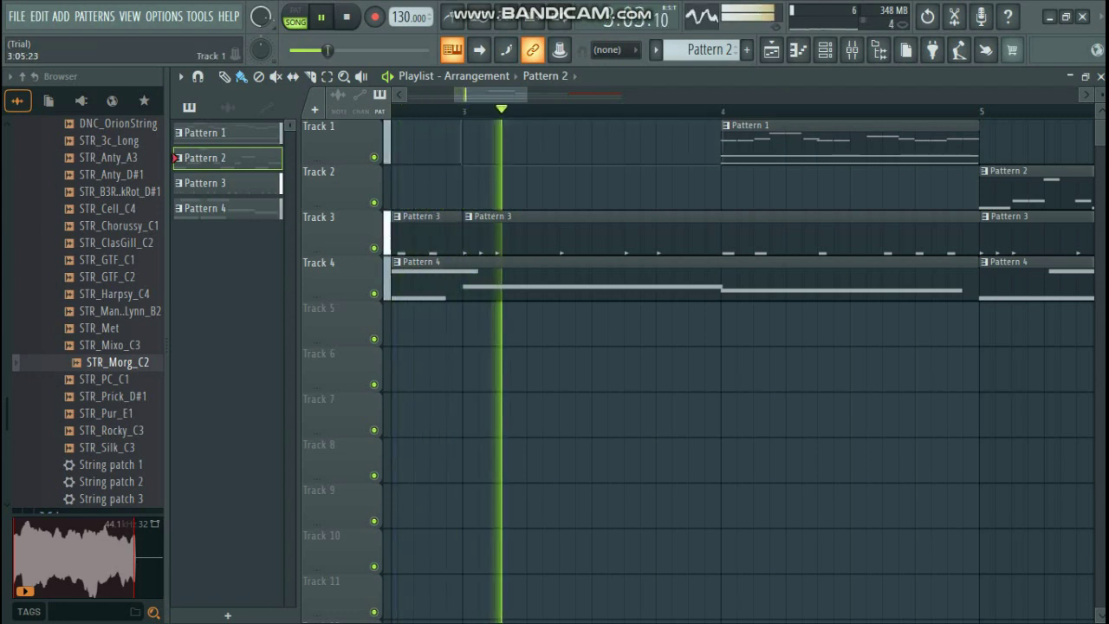
key(ctrl+z)
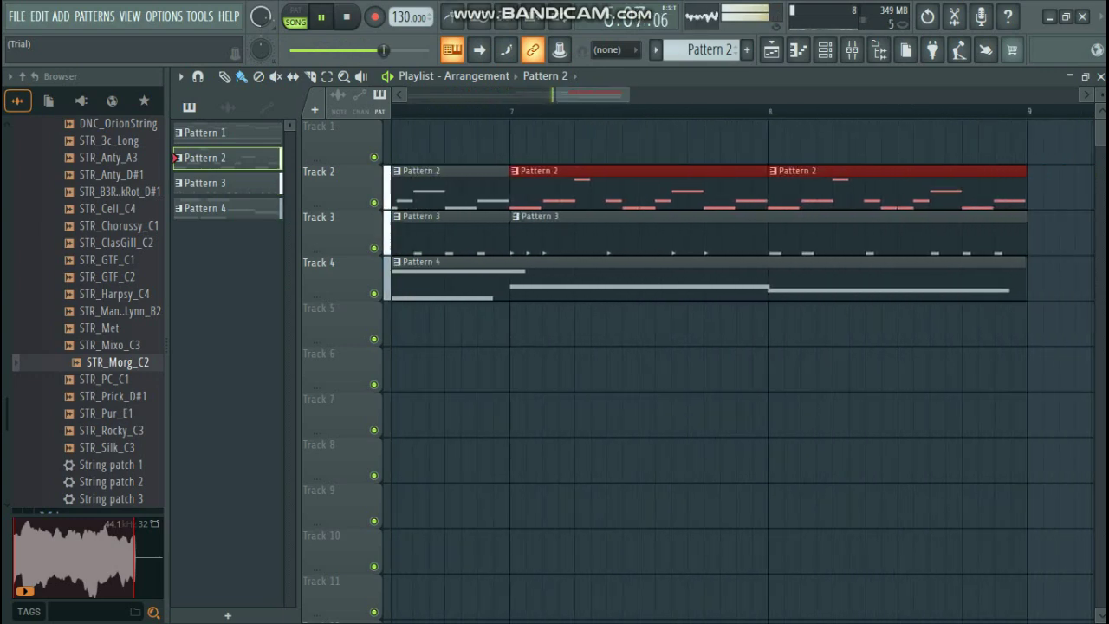
right_click(572, 189)
right_click(795, 188)
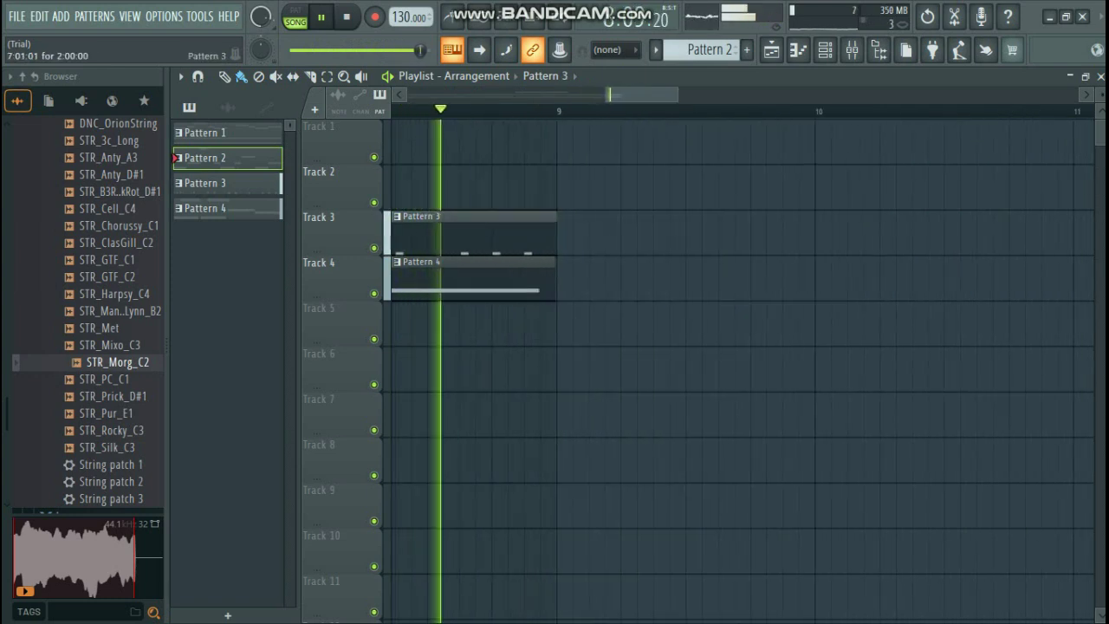
- Place Pattern 3 clips at bars 9 and 11 of Track 3, and a Pattern 4 clip at bar 9 of Track 4
click(522, 235)
click(564, 235)
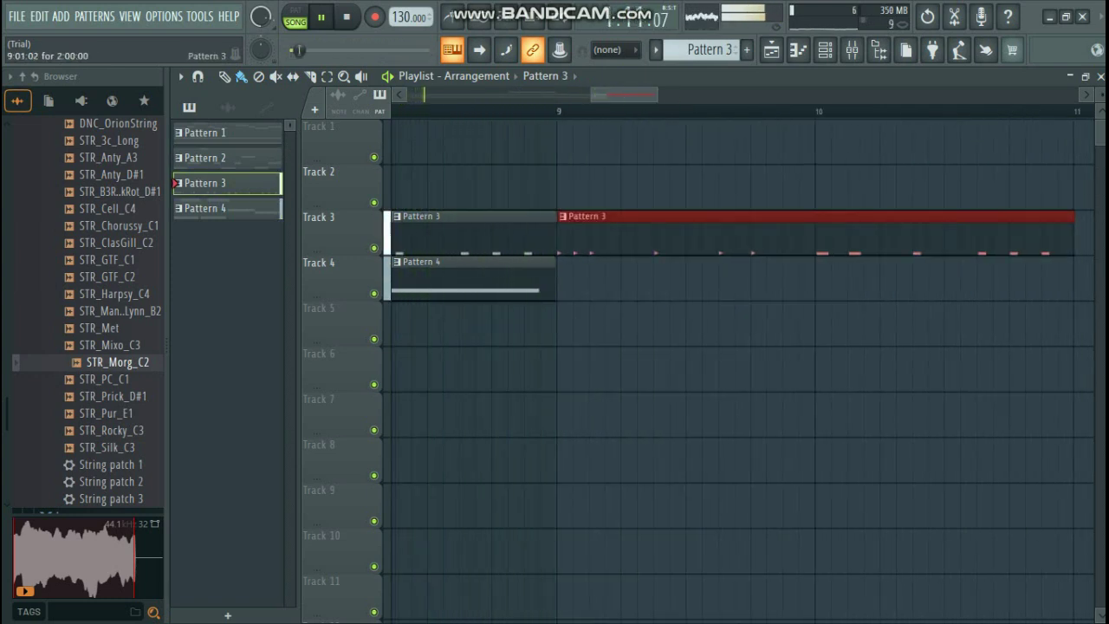
click(522, 279)
click(573, 279)
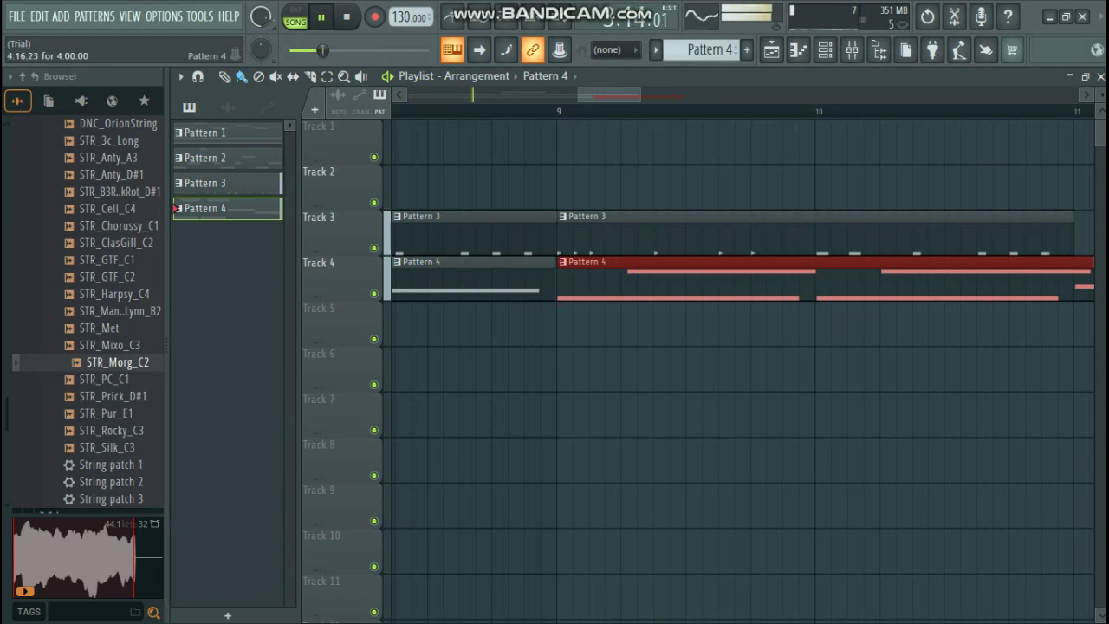
drag(609, 94, 650, 94)
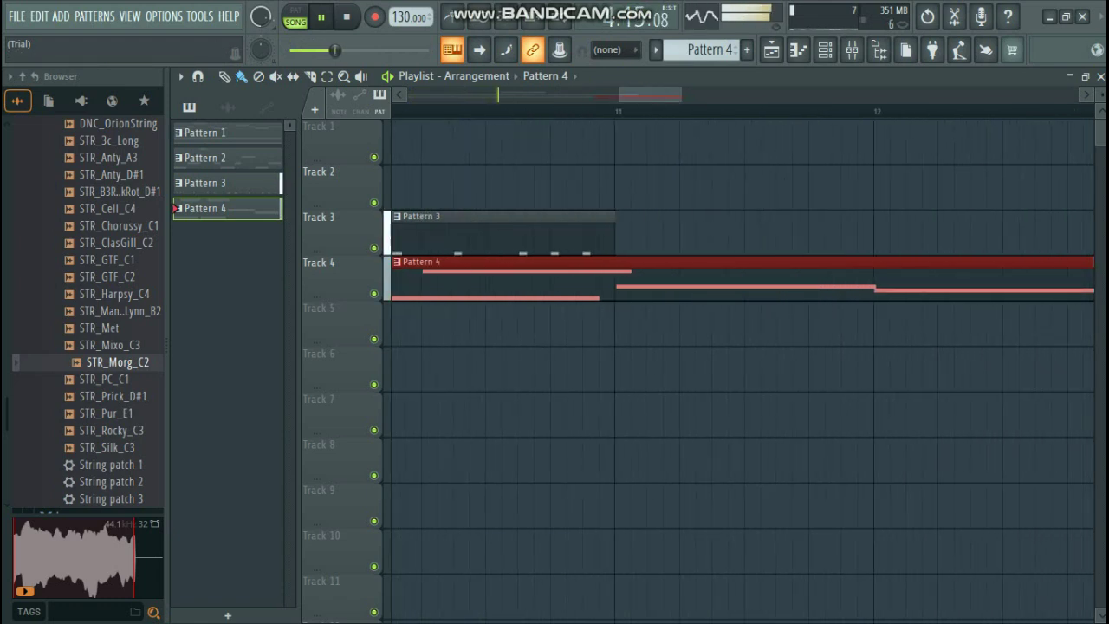
click(587, 235)
click(624, 235)
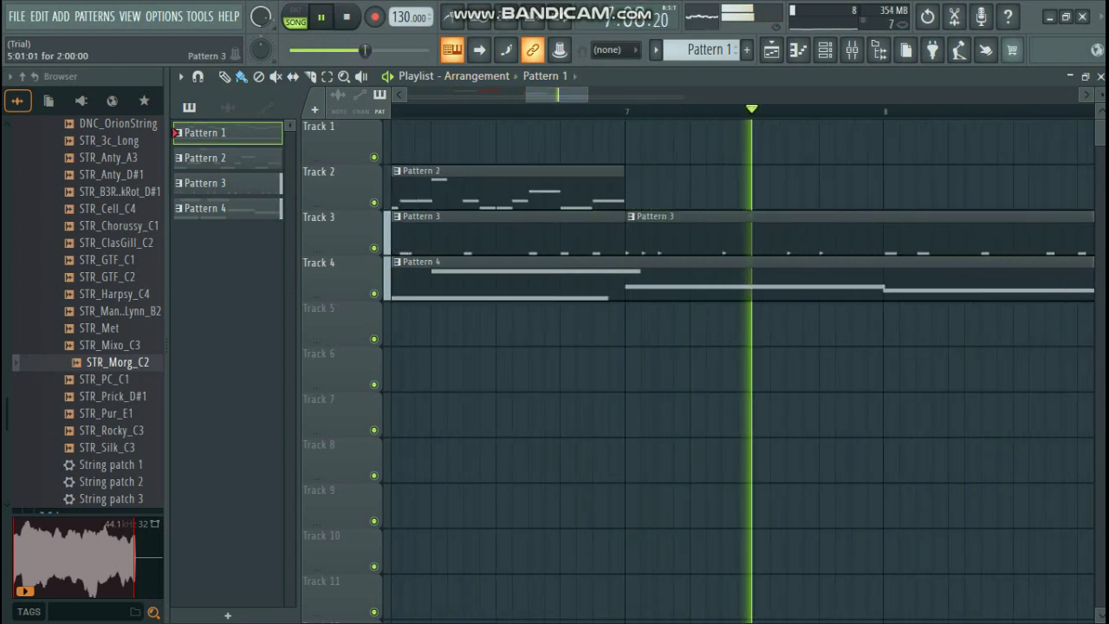
- Choose Pattern 2 and place a clip of it at bar 7 of Track 2
key(space)
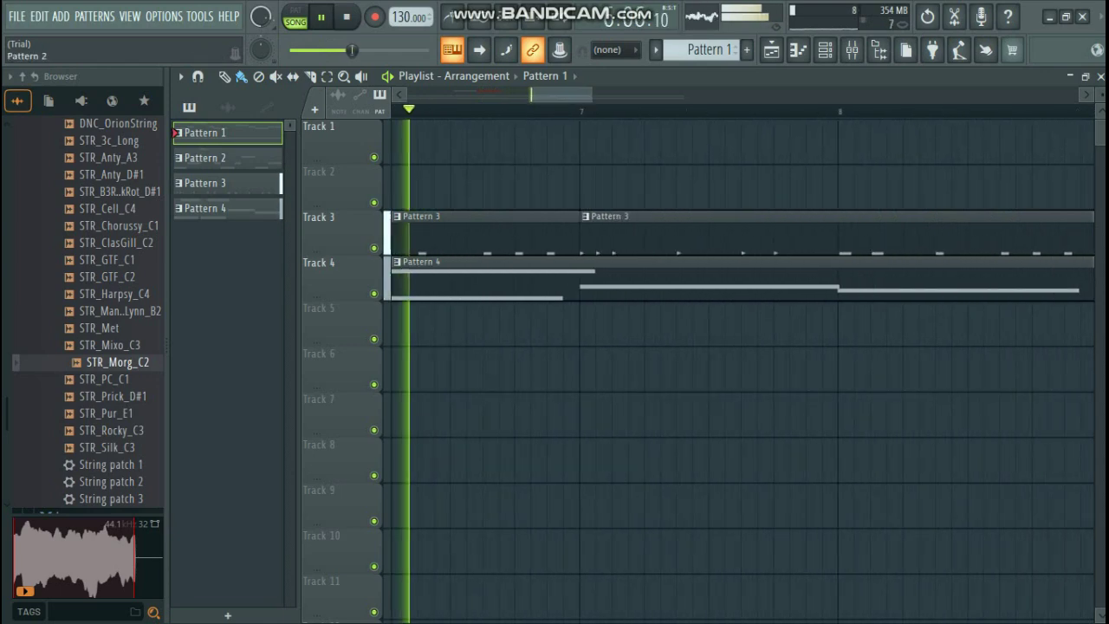
click(217, 159)
click(590, 187)
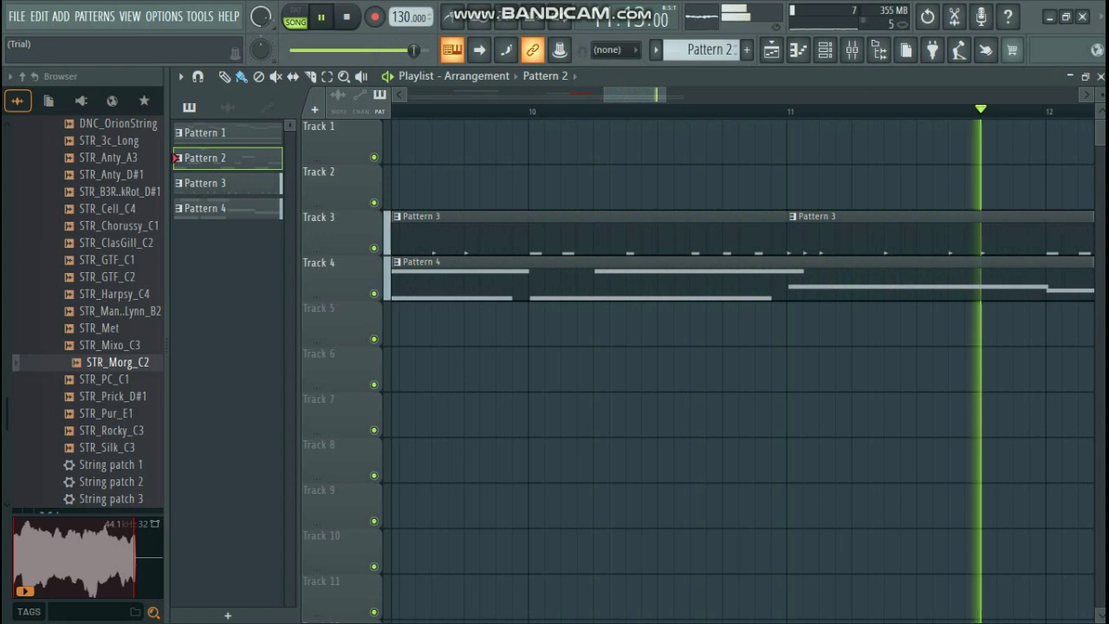
- Stop the song, close the playlist and switch the channel rack to the empty Pattern 5
click(346, 16)
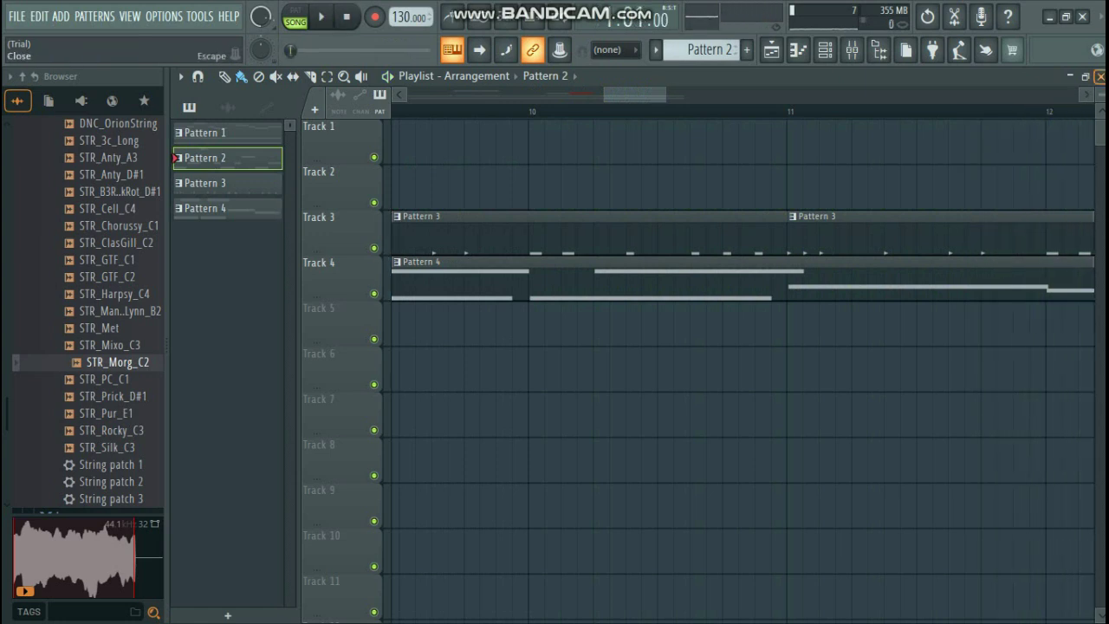
click(1100, 76)
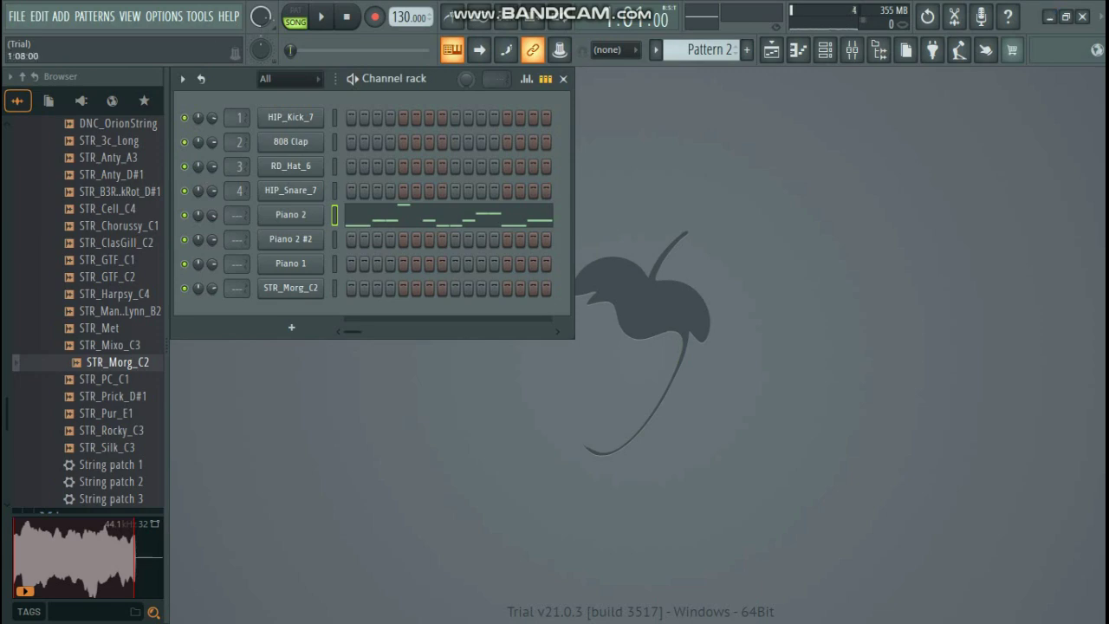
click(736, 48)
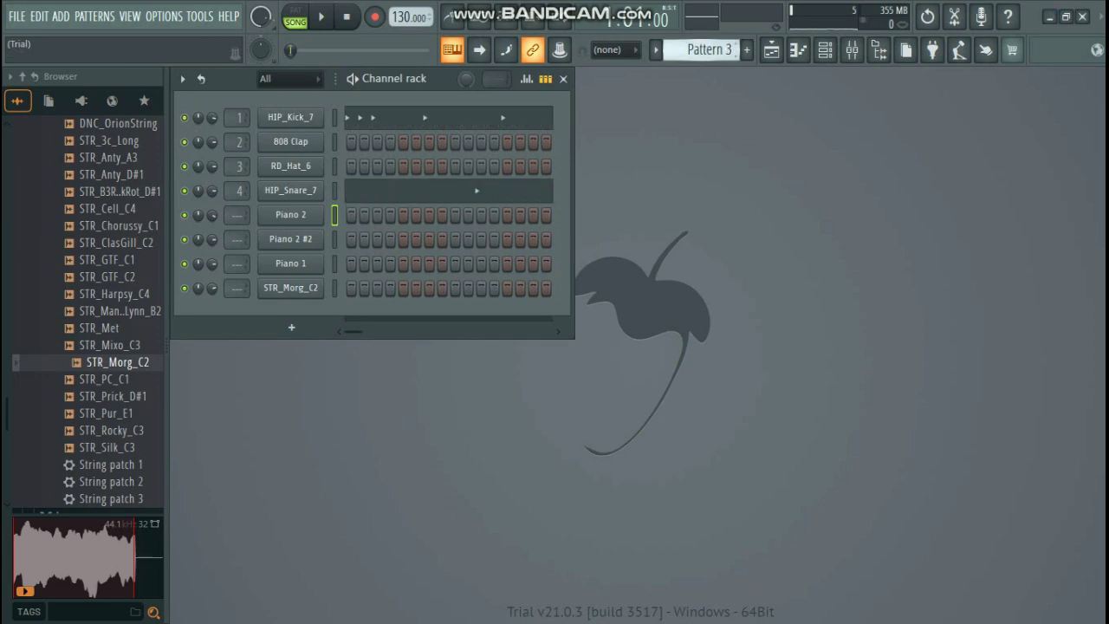
key(KP_Add)
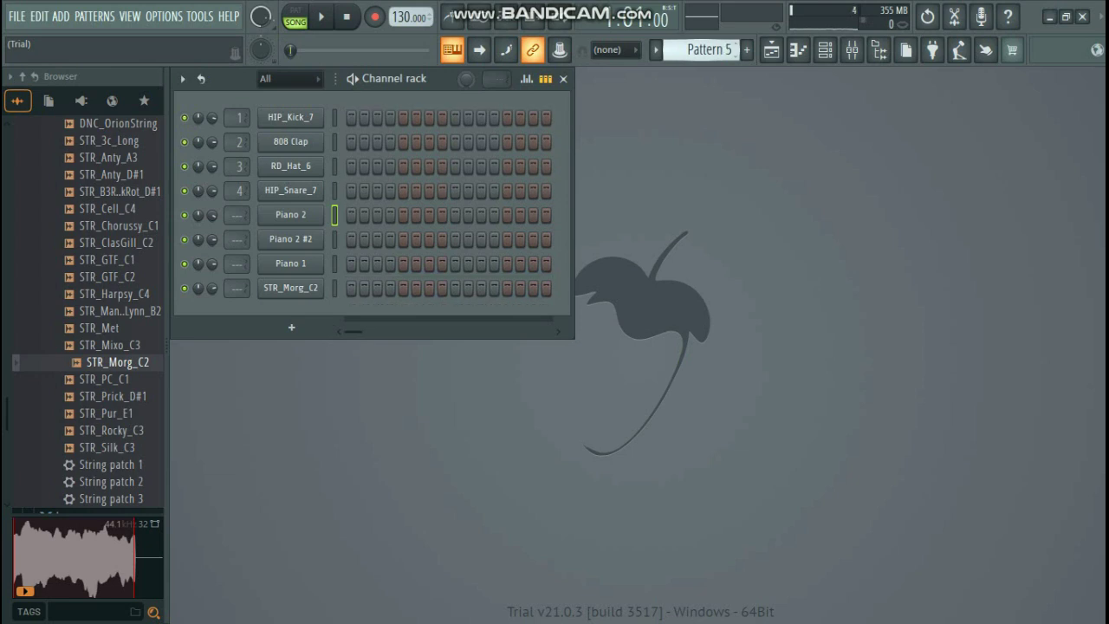
right_click(323, 209)
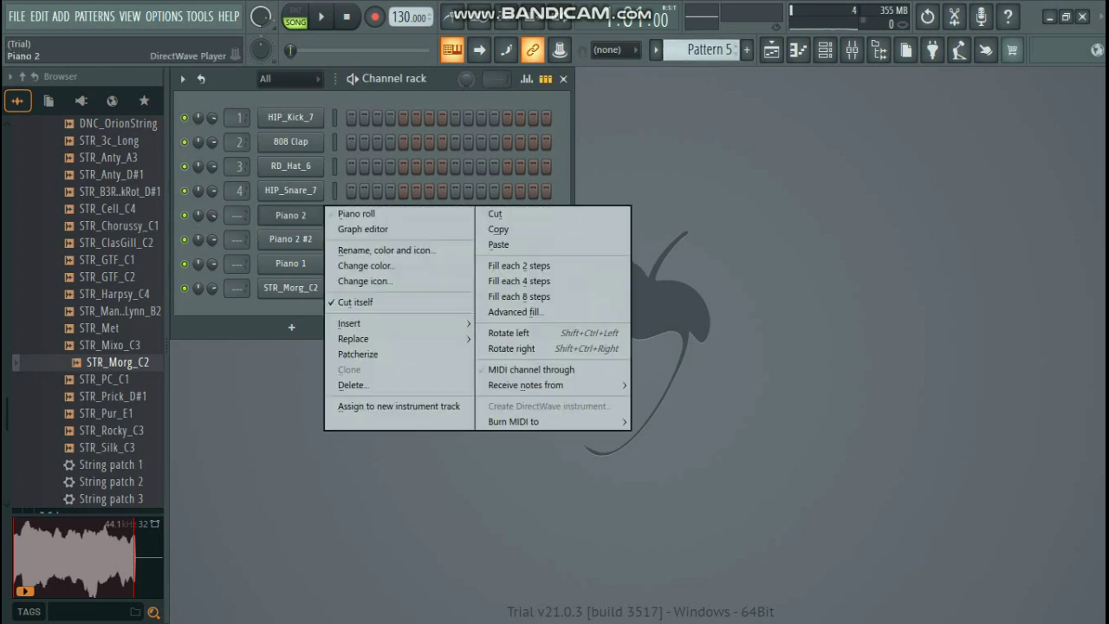
click(358, 213)
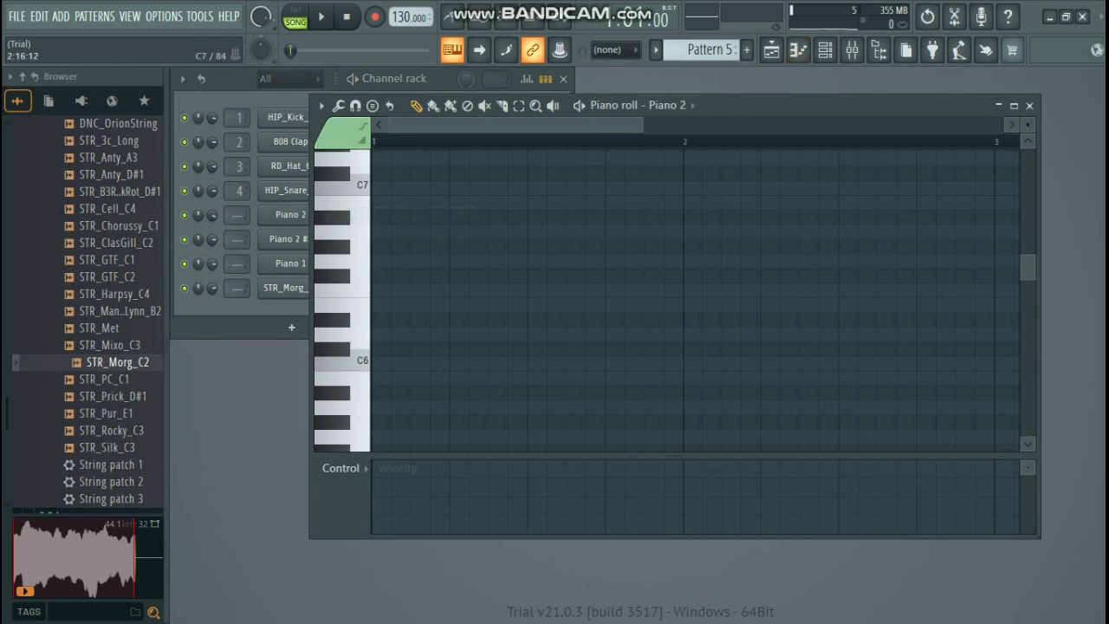
click(321, 105)
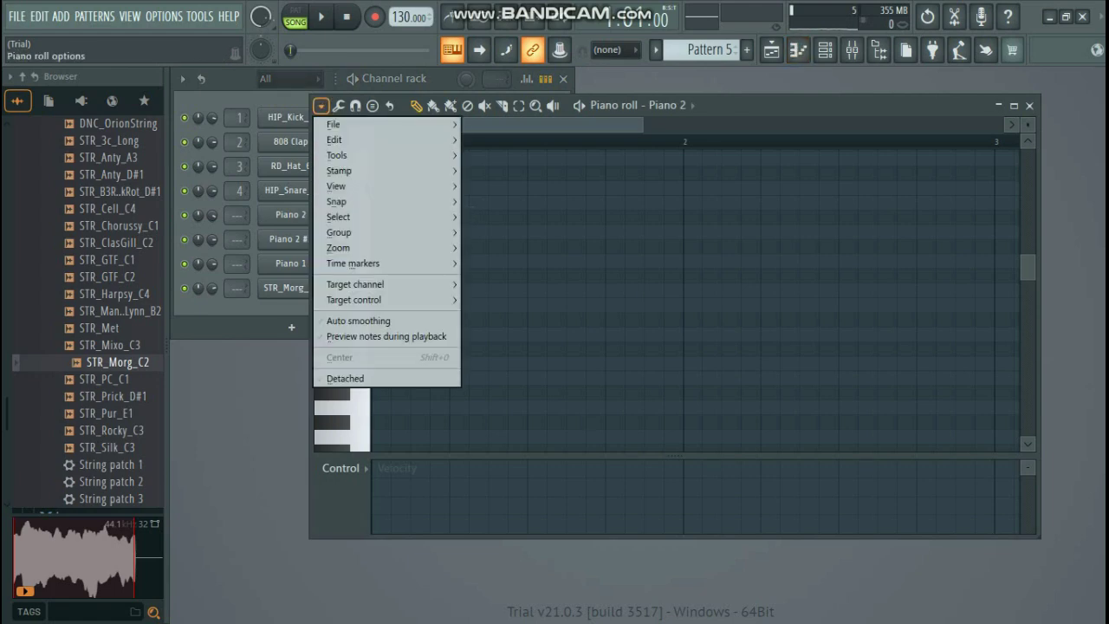
mouse_move(338, 139)
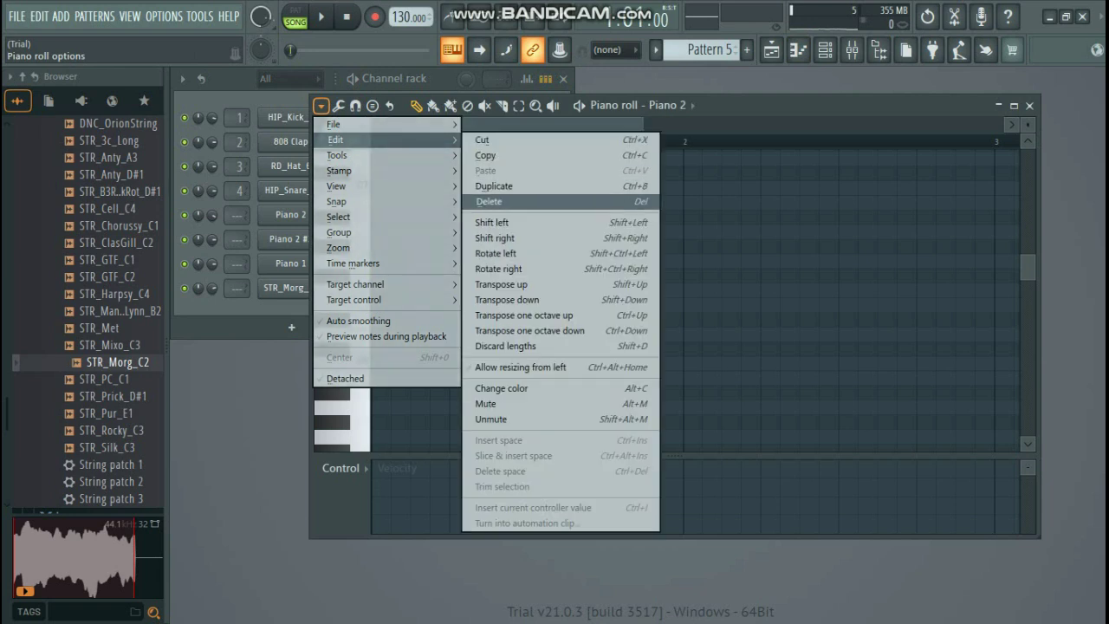
click(515, 177)
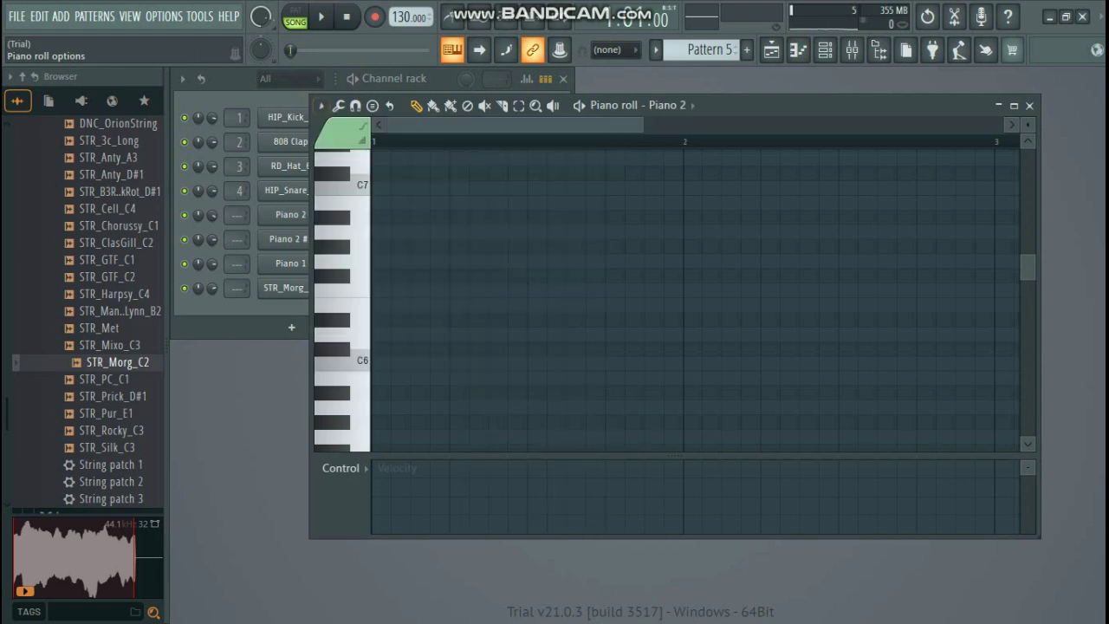
click(1030, 105)
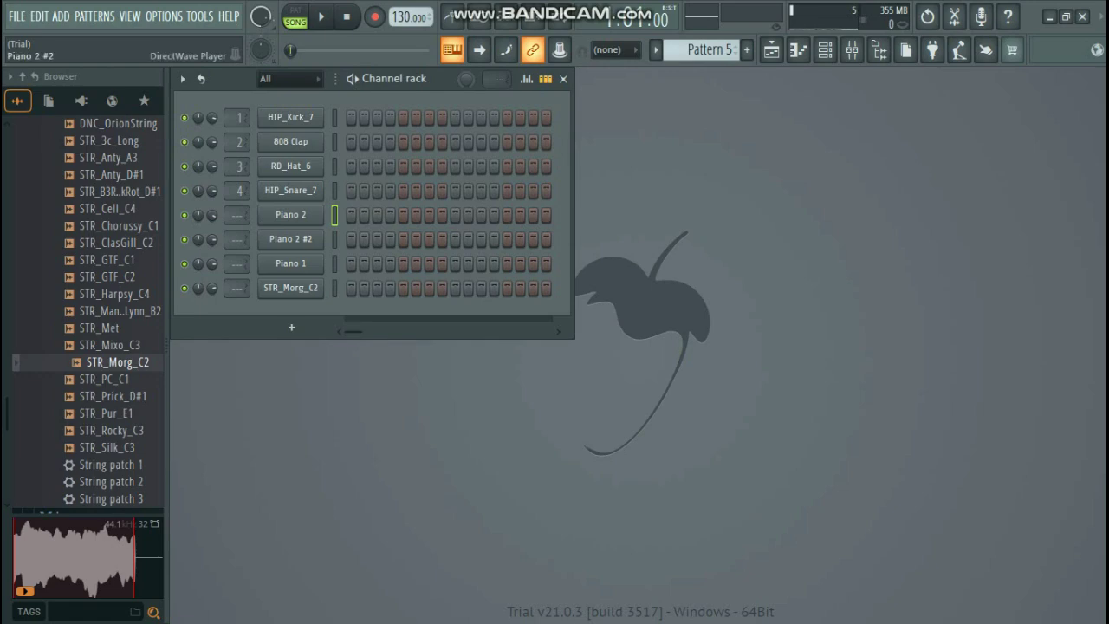
- Paste the copied notes into the Piano 2 channel of Pattern 5 and show them in the piano roll
right_click(323, 214)
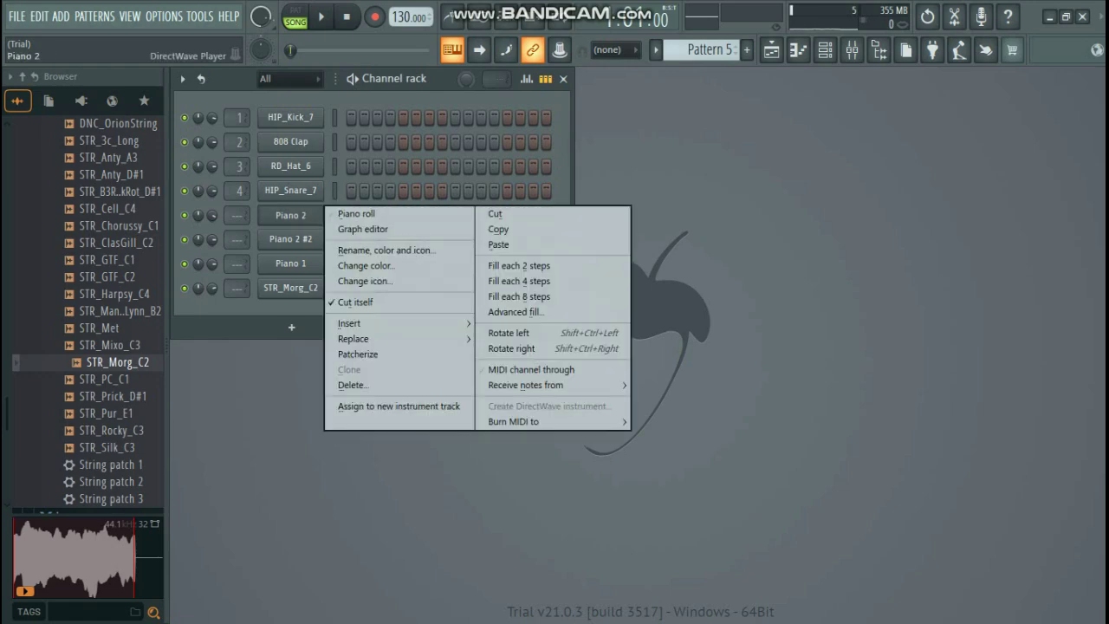
click(498, 245)
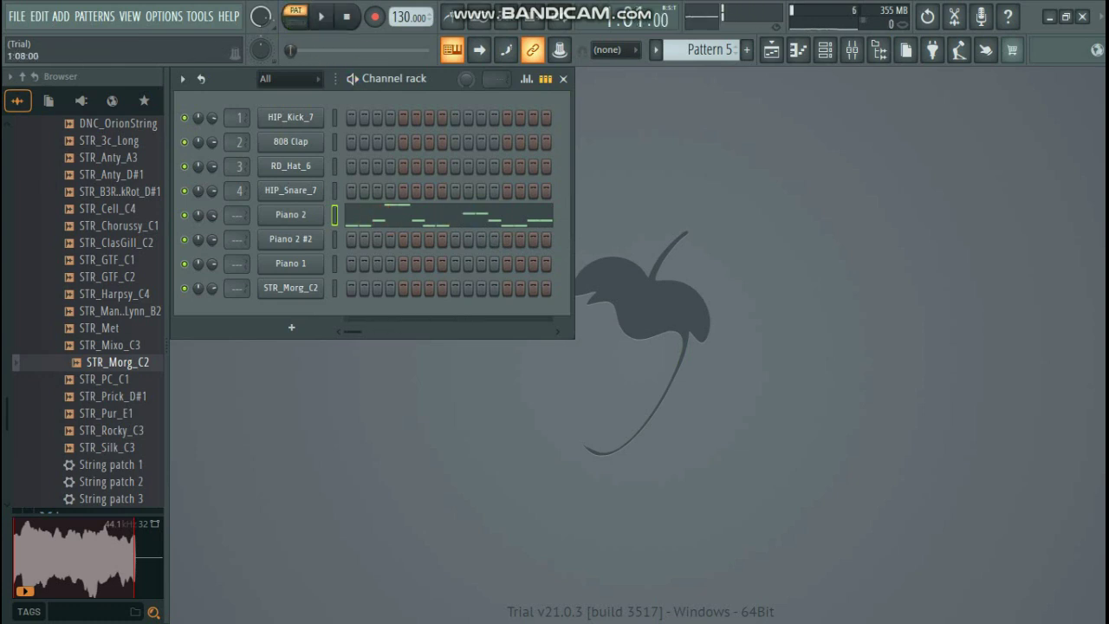
click(435, 217)
scroll(676, 301, up, 3)
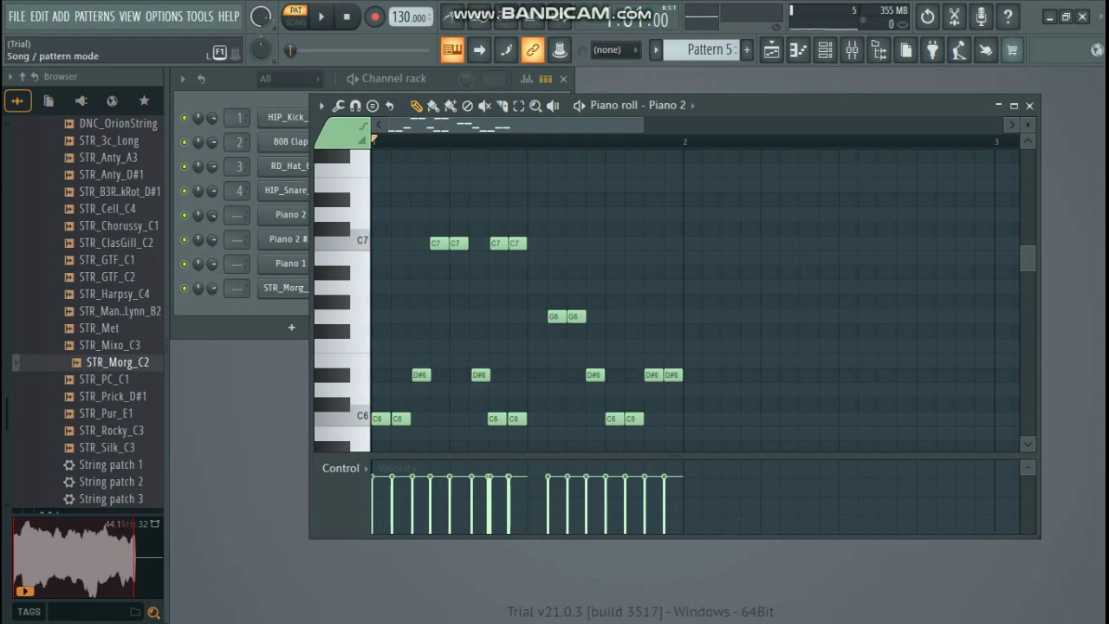
- With the pattern playing, add C7 notes at steps 13 and 14 of bar 1 and delete the last C6 note
key(space)
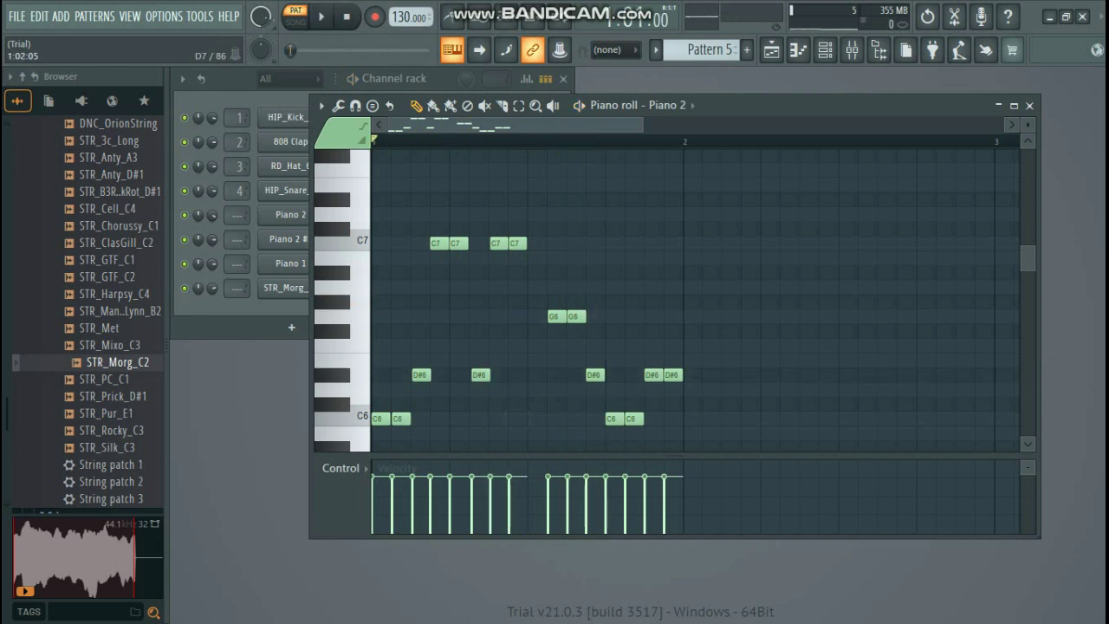
key(space)
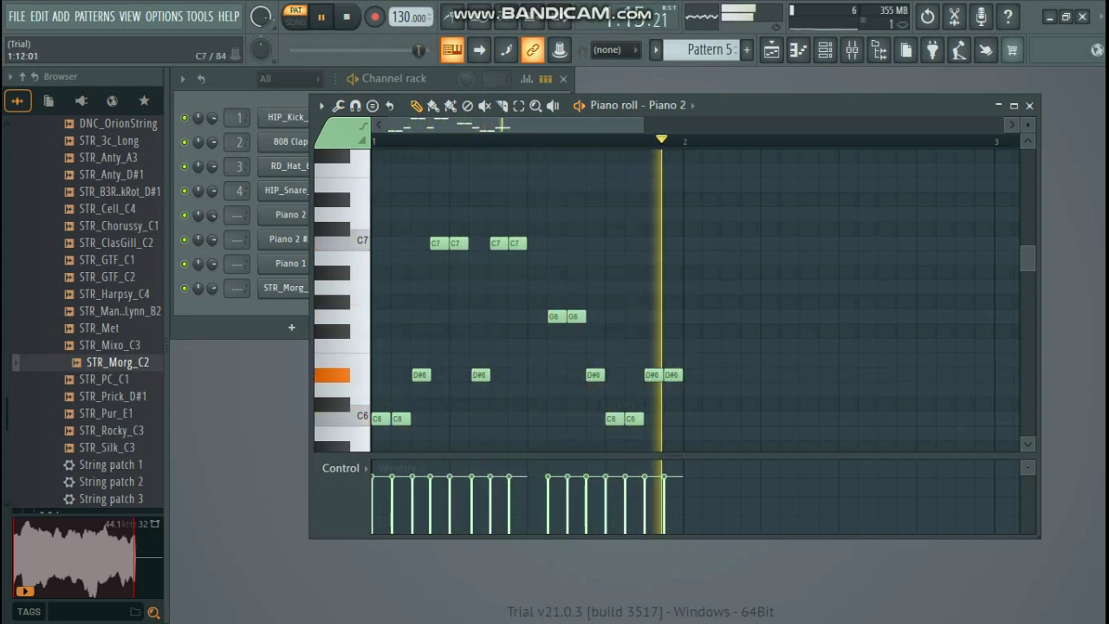
click(596, 243)
click(616, 243)
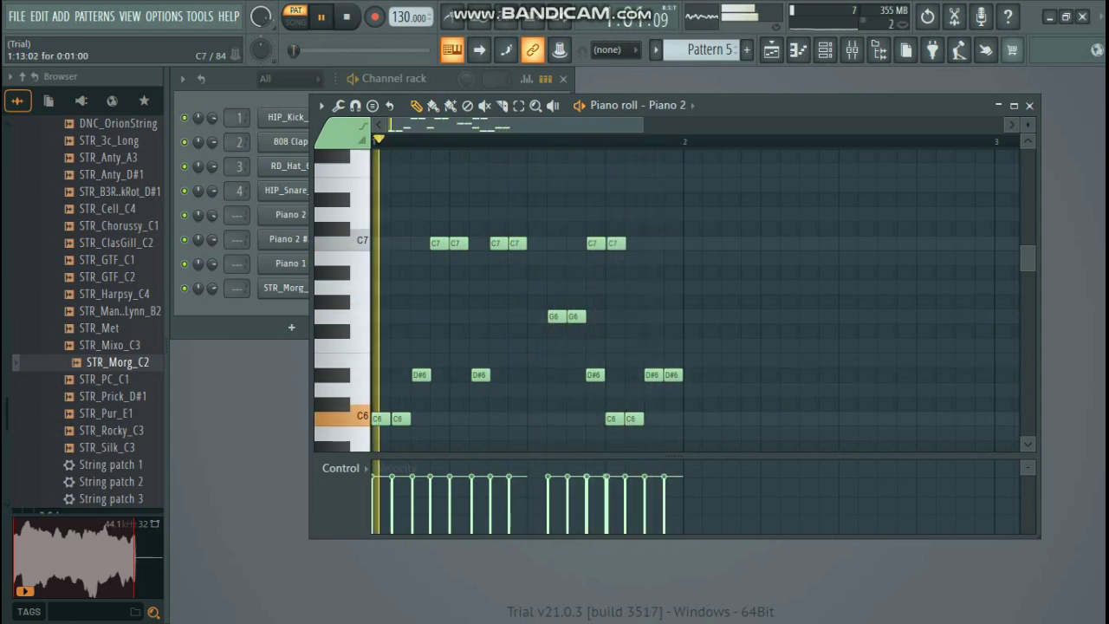
right_click(596, 244)
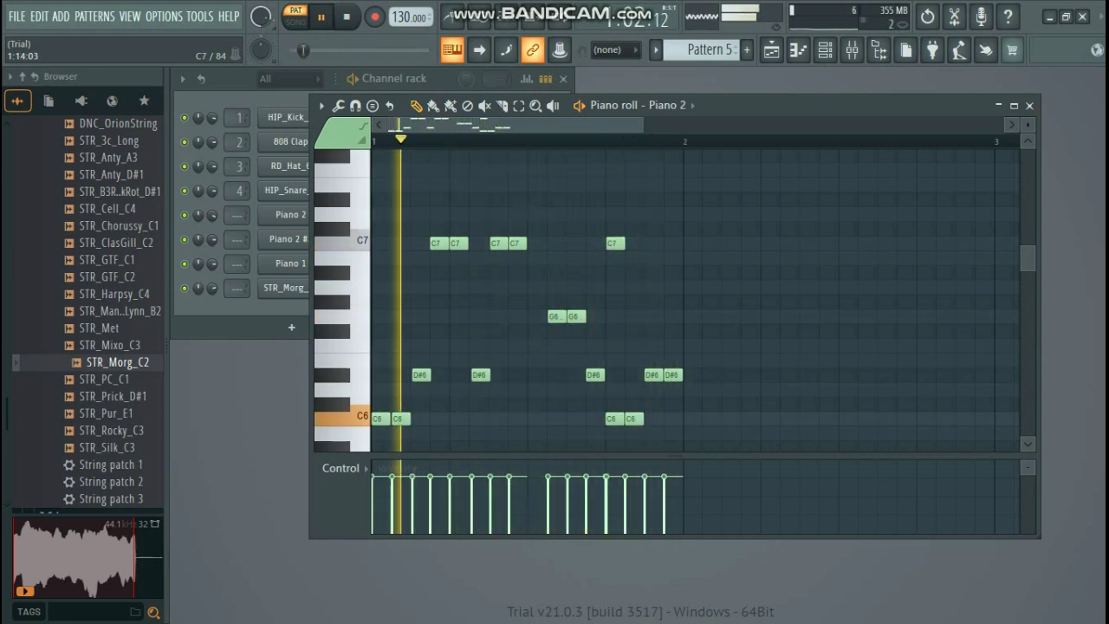
click(637, 243)
drag(639, 244, 635, 243)
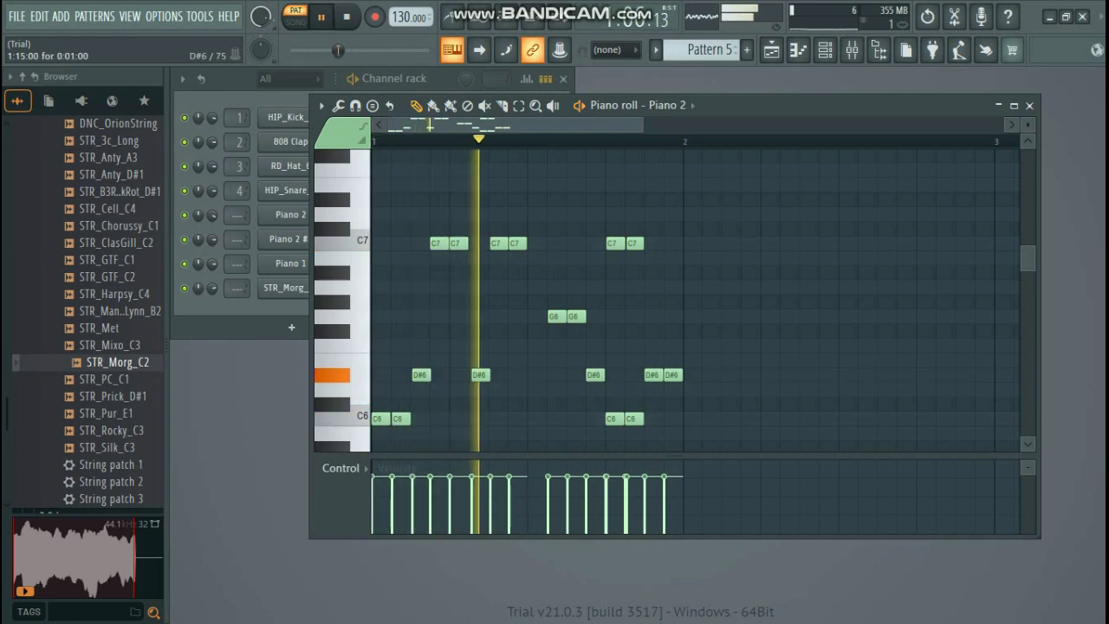
right_click(634, 419)
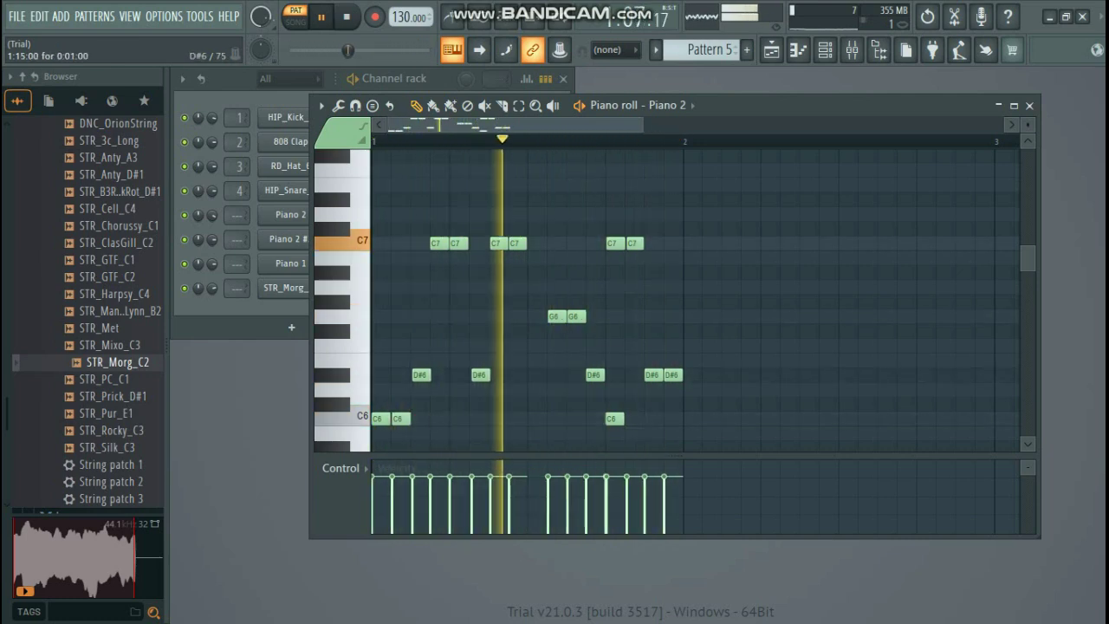
- Delete the first of the two closing D#6 notes and the second G6 note in bar 1
right_click(655, 375)
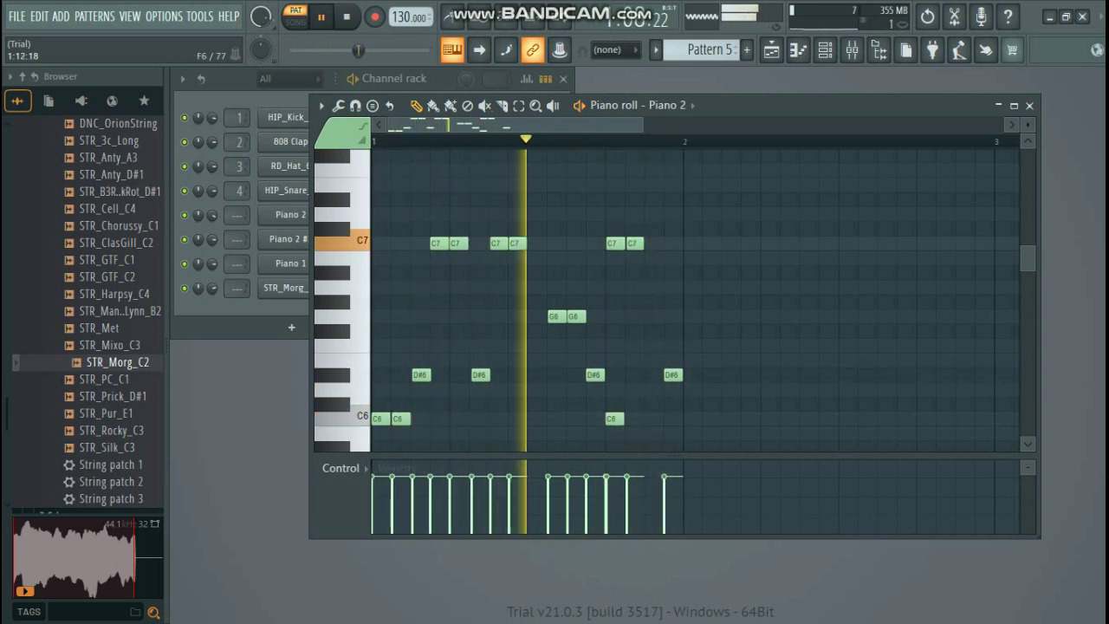
right_click(577, 317)
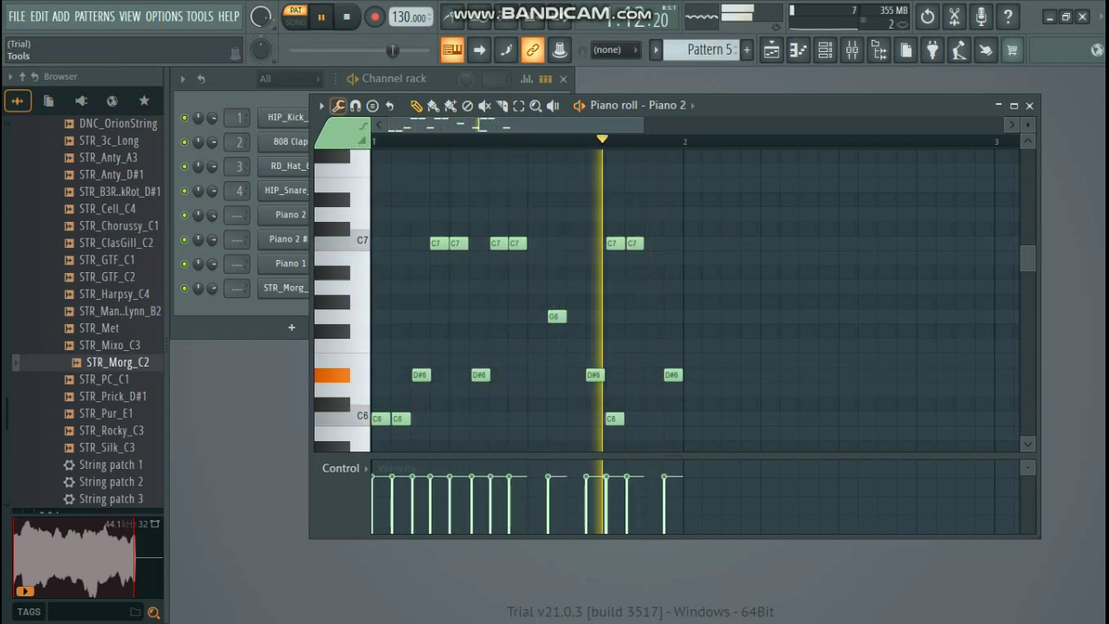
click(320, 105)
mouse_move(347, 140)
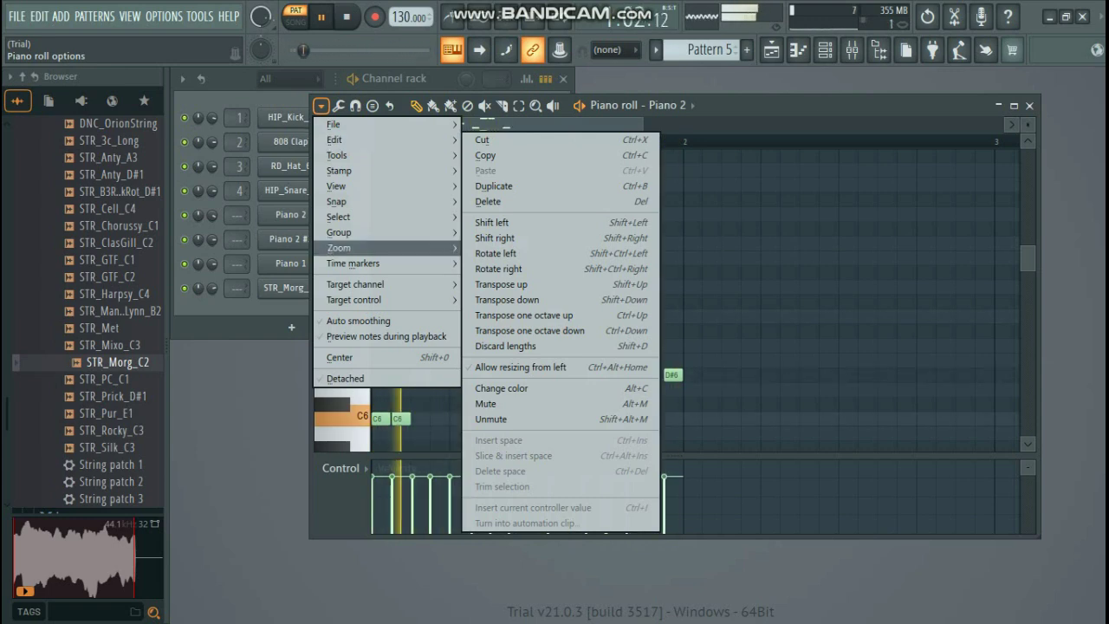
click(281, 307)
- Undo the last two note deletions and bring the Piano 2 piano roll back to the front
click(38, 15)
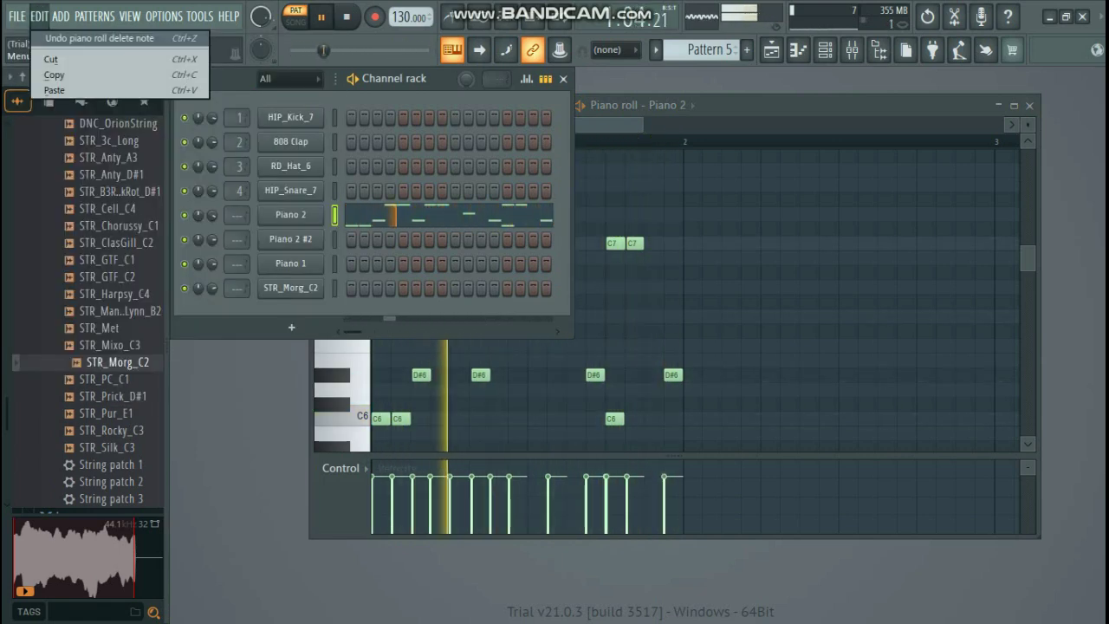
click(99, 38)
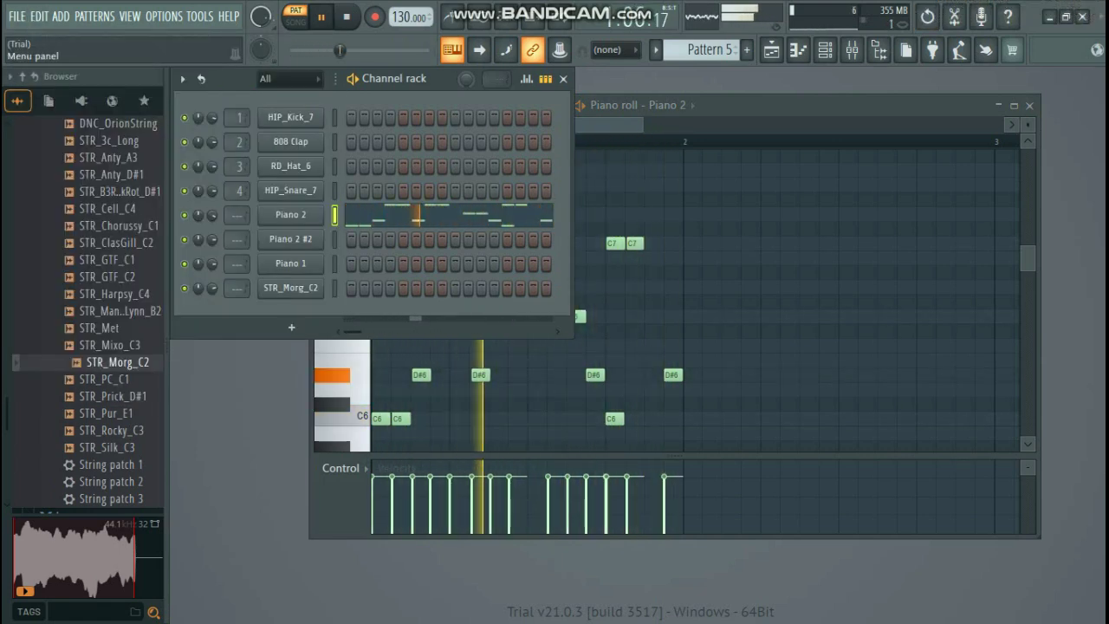
click(38, 16)
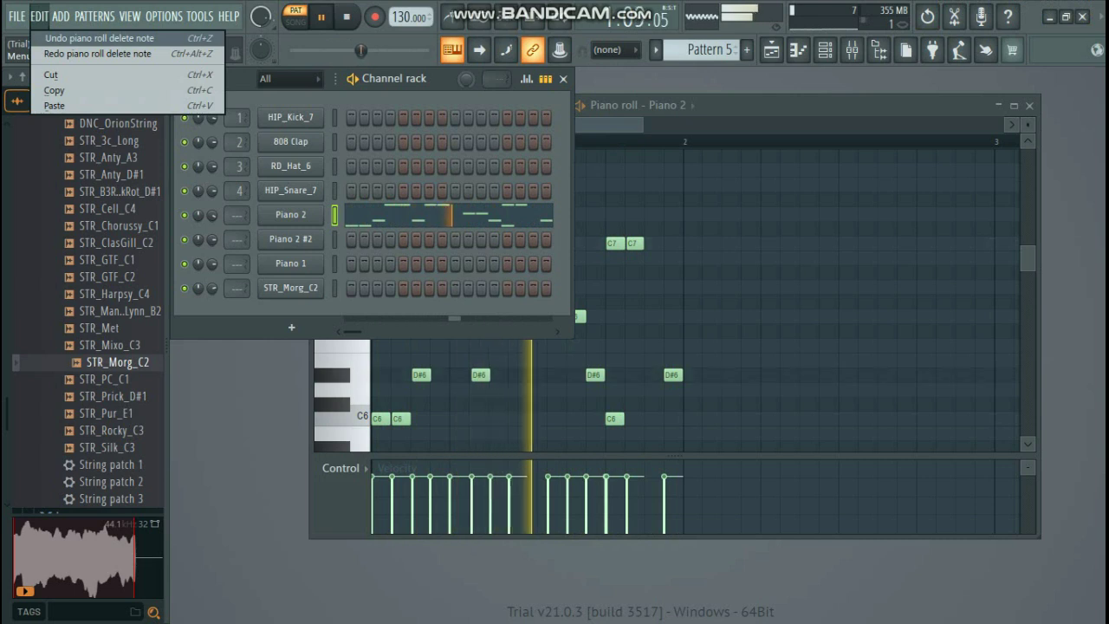
click(100, 39)
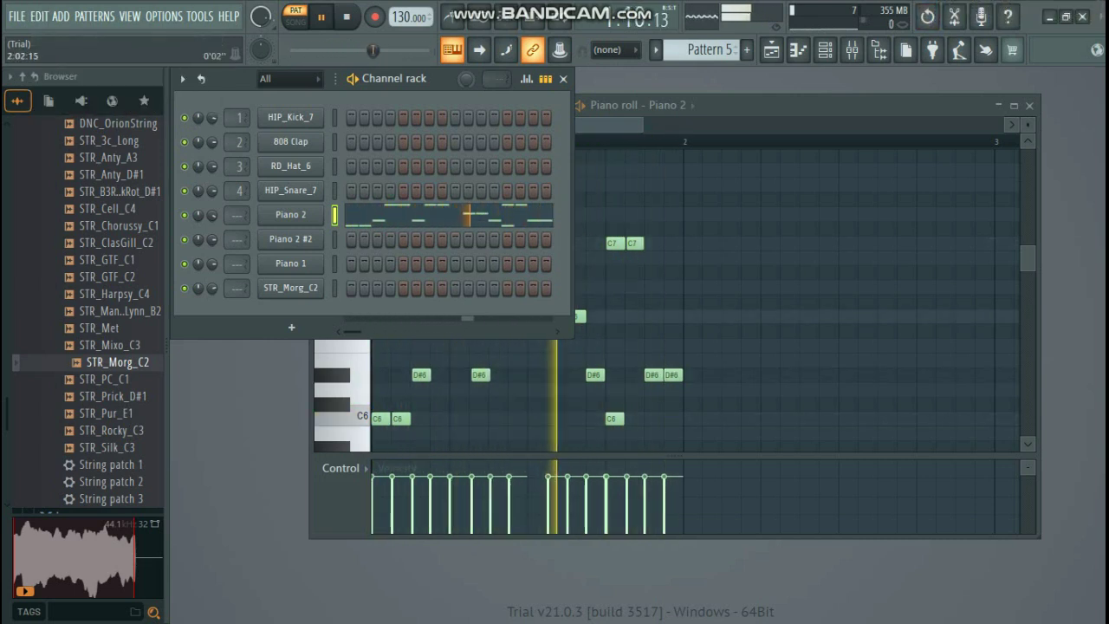
click(716, 106)
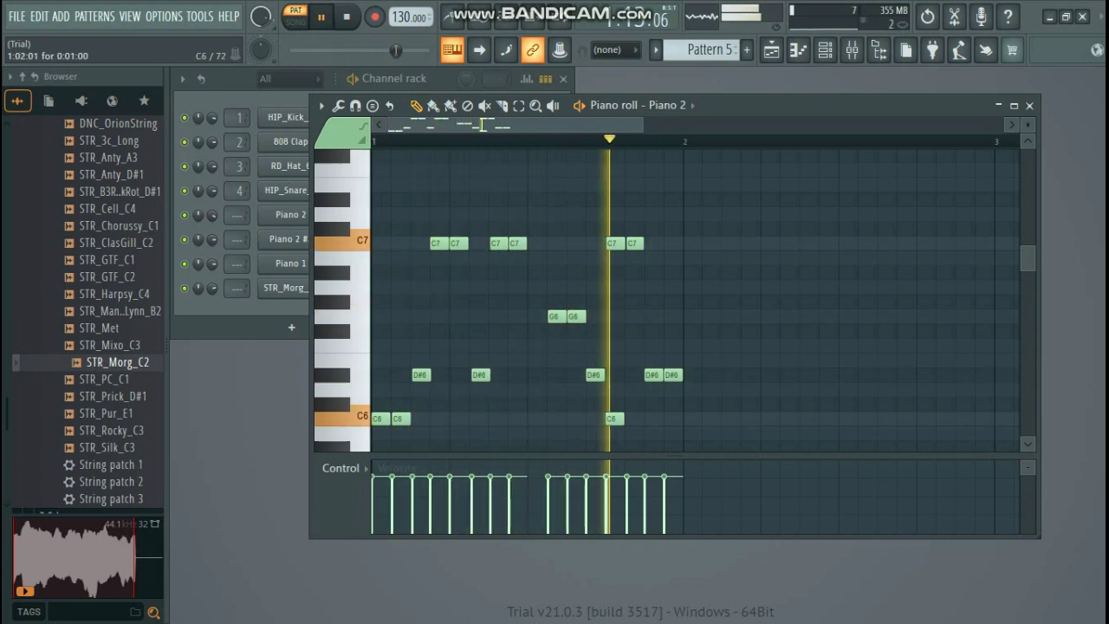
- Lower the two opening C6 notes to A#5, stop playback and save the project
mouse_move(400, 419)
mouse_down()
mouse_move(399, 442)
mouse_move(380, 413)
mouse_move(380, 427)
mouse_up()
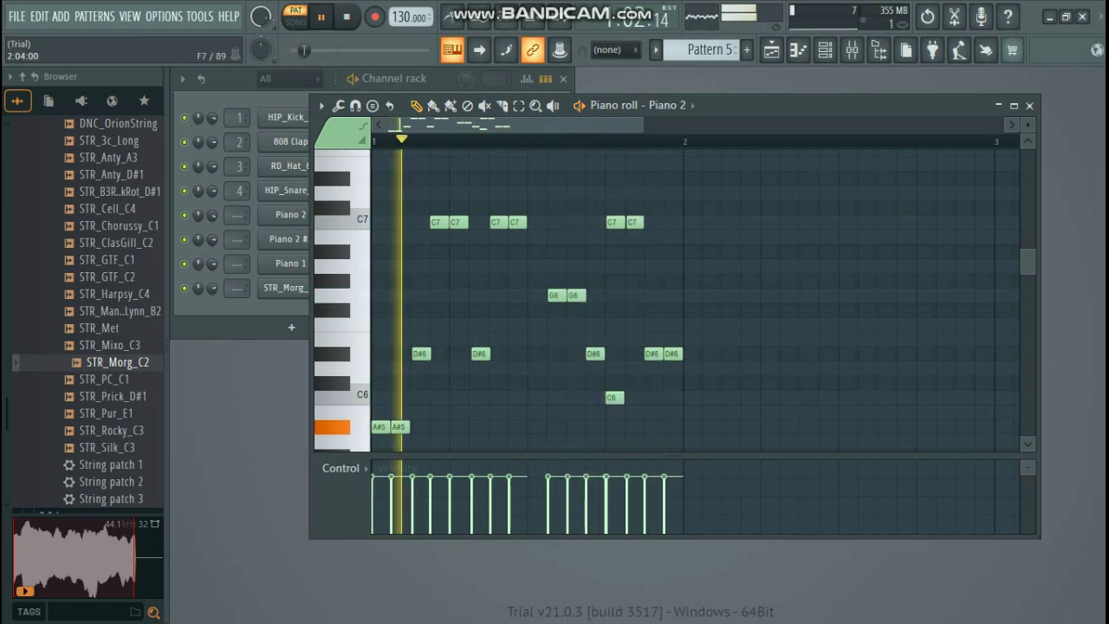
key(space)
key(ctrl+s)
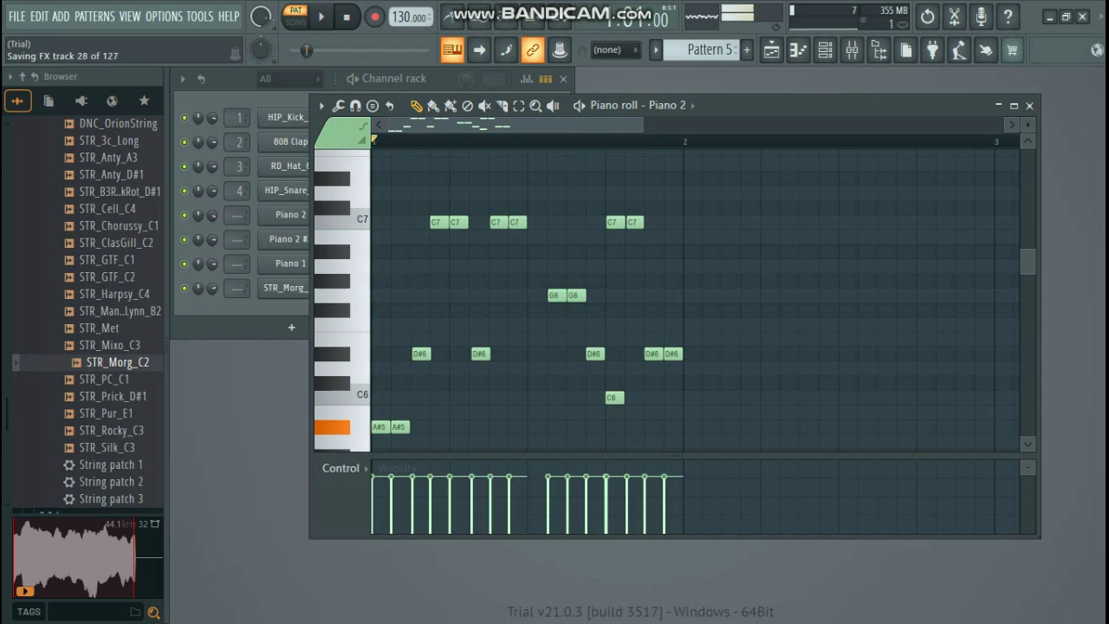
- Place Pattern 5 clips on Track 5 of the playlist at bars 11 and 12, with the song playing
click(1030, 106)
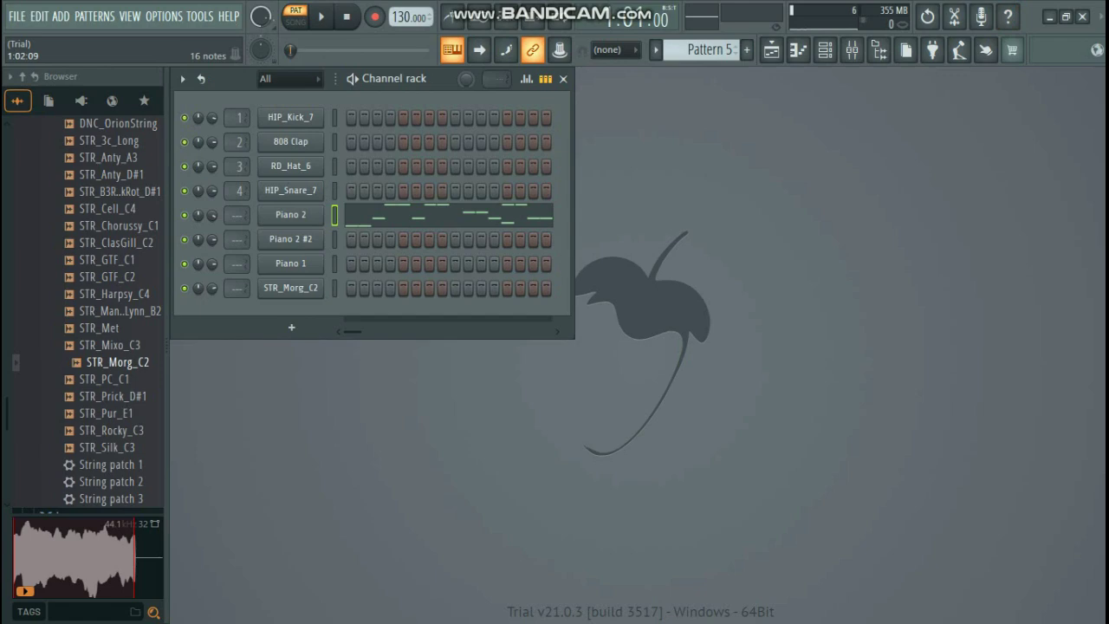
click(772, 49)
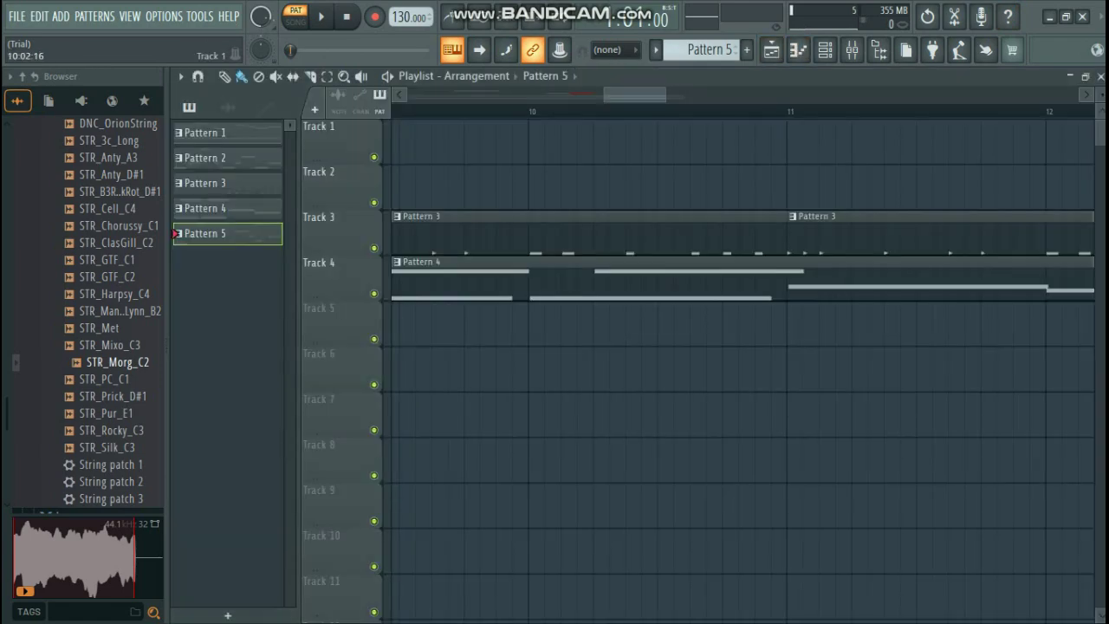
drag(635, 94, 439, 95)
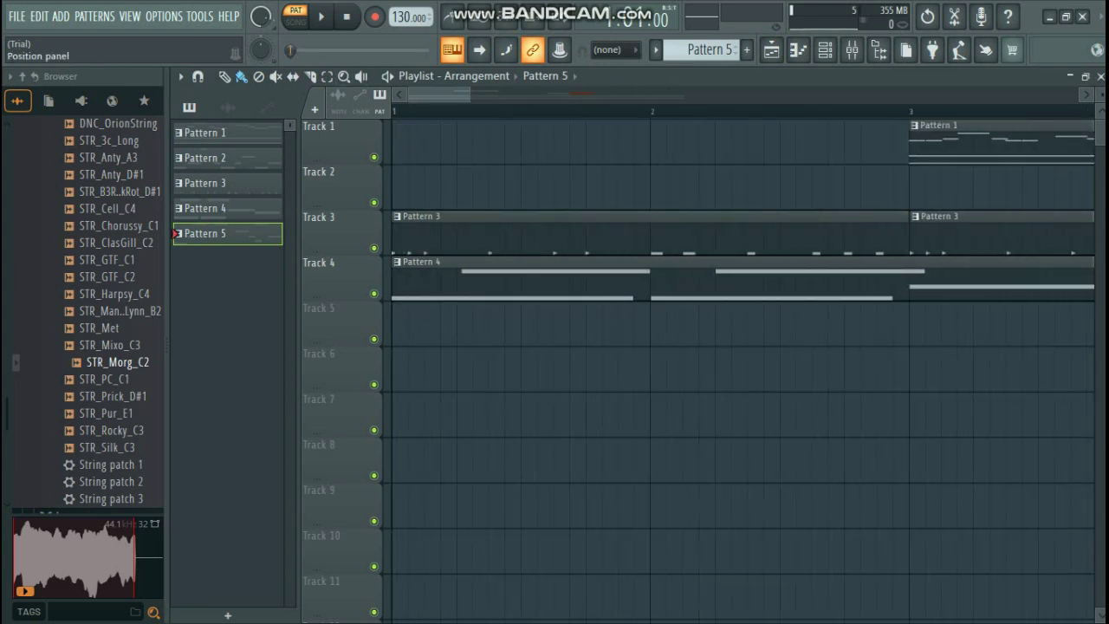
key(space)
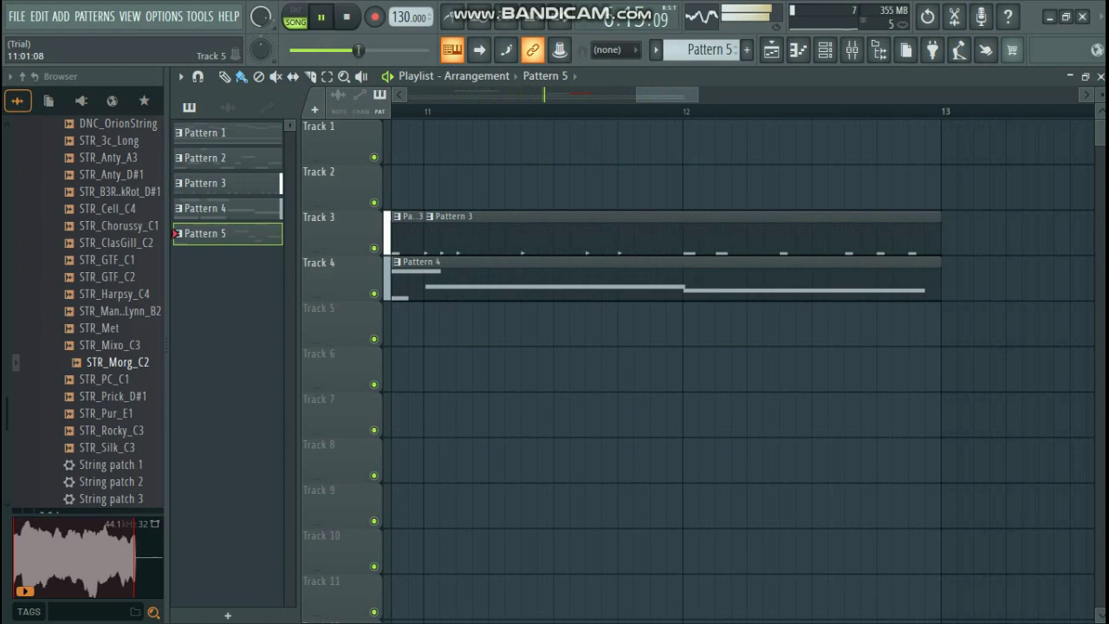
drag(430, 324, 426, 324)
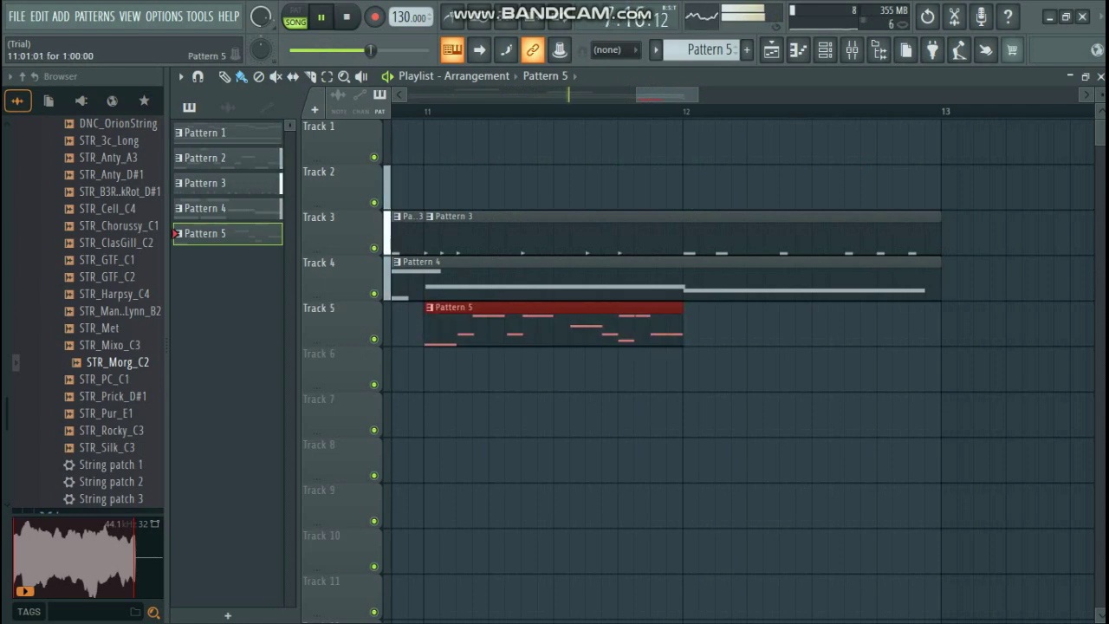
drag(728, 325, 691, 325)
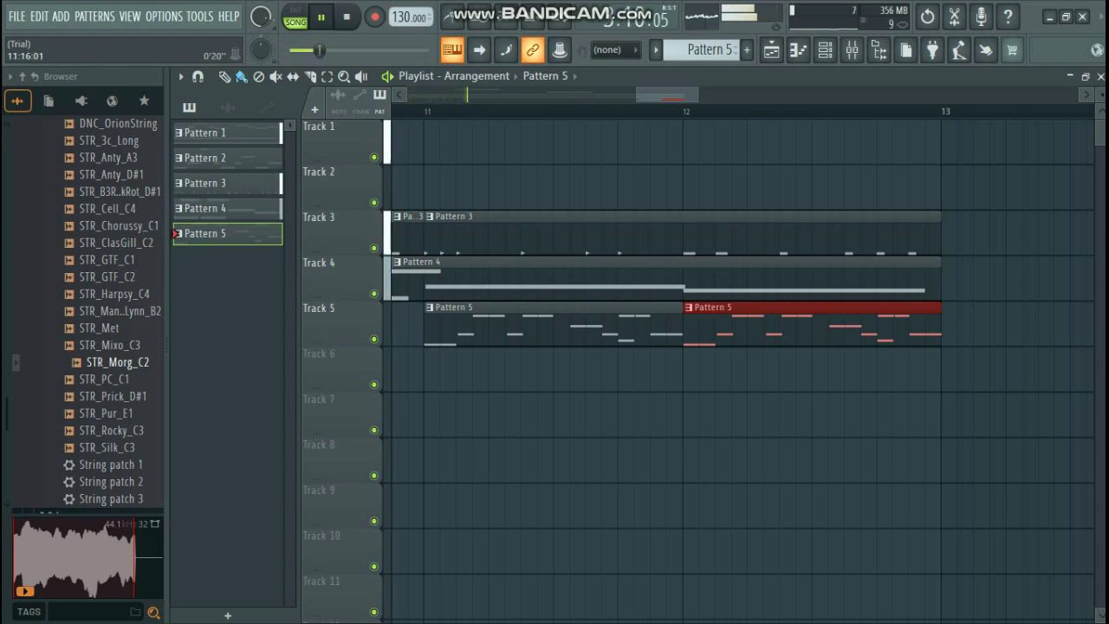
- Place a Pattern 3 clip on Track 3 and a Pattern 4 clip on Track 4, both starting at bar 13
click(937, 233)
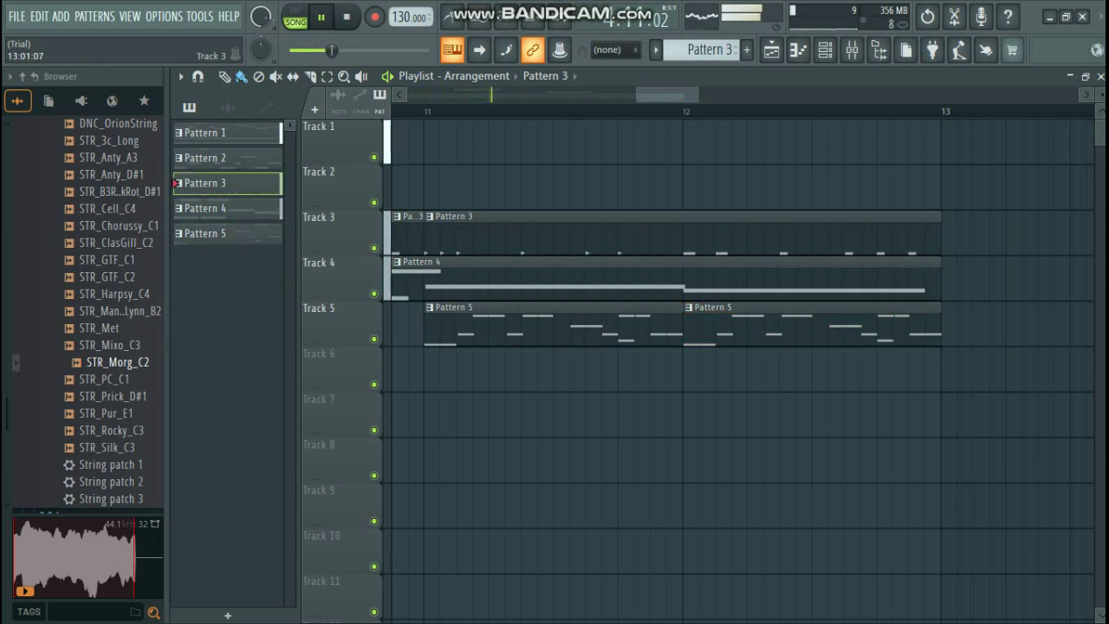
click(947, 233)
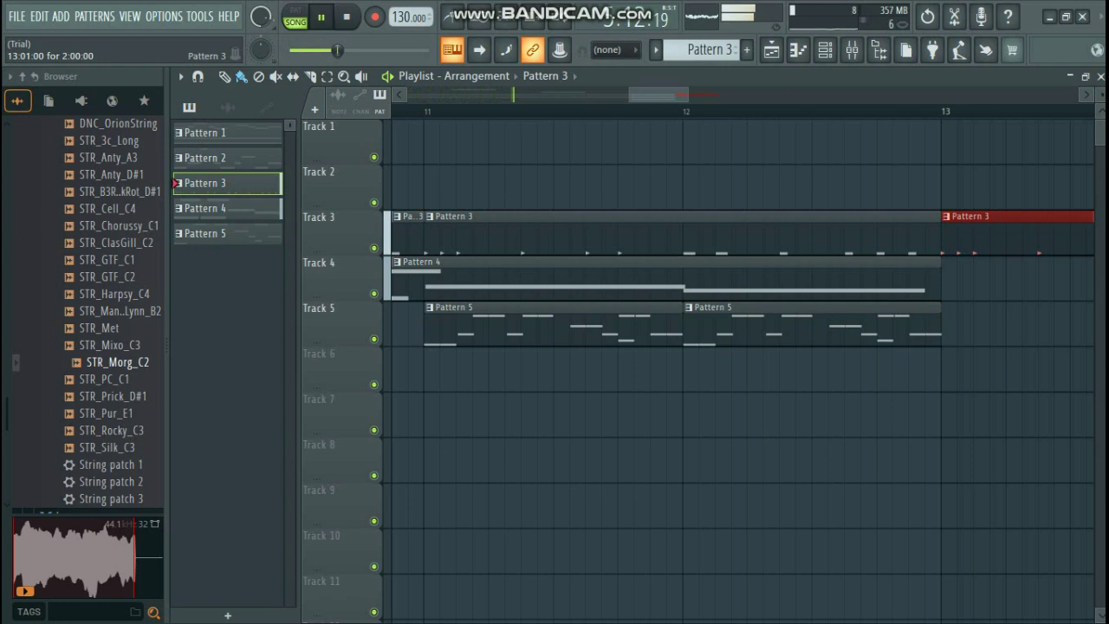
drag(665, 95, 691, 94)
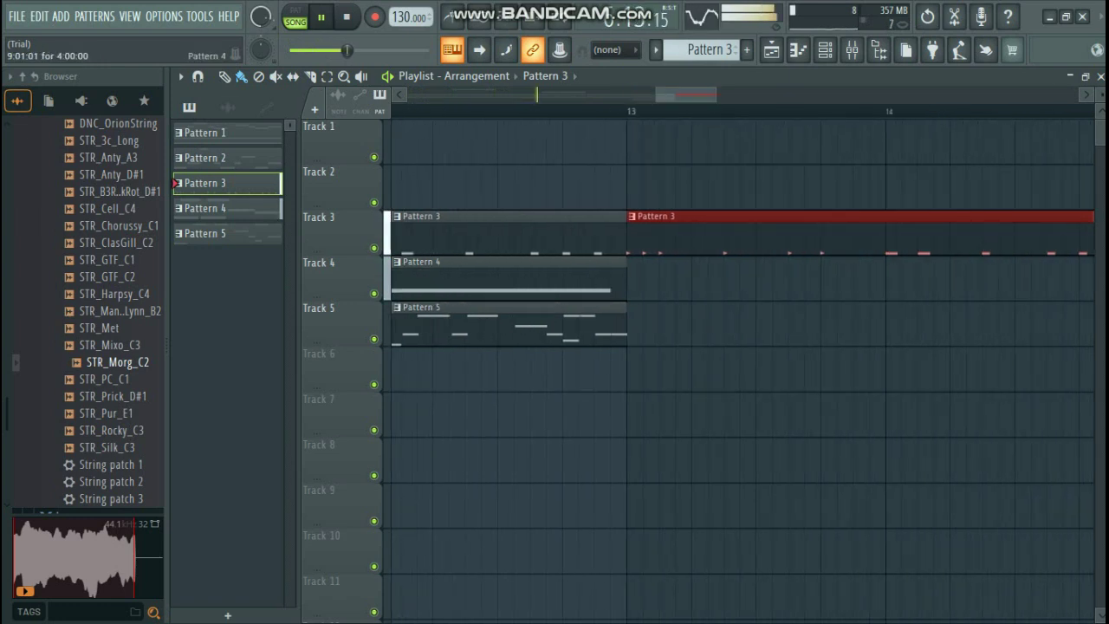
click(205, 208)
click(640, 277)
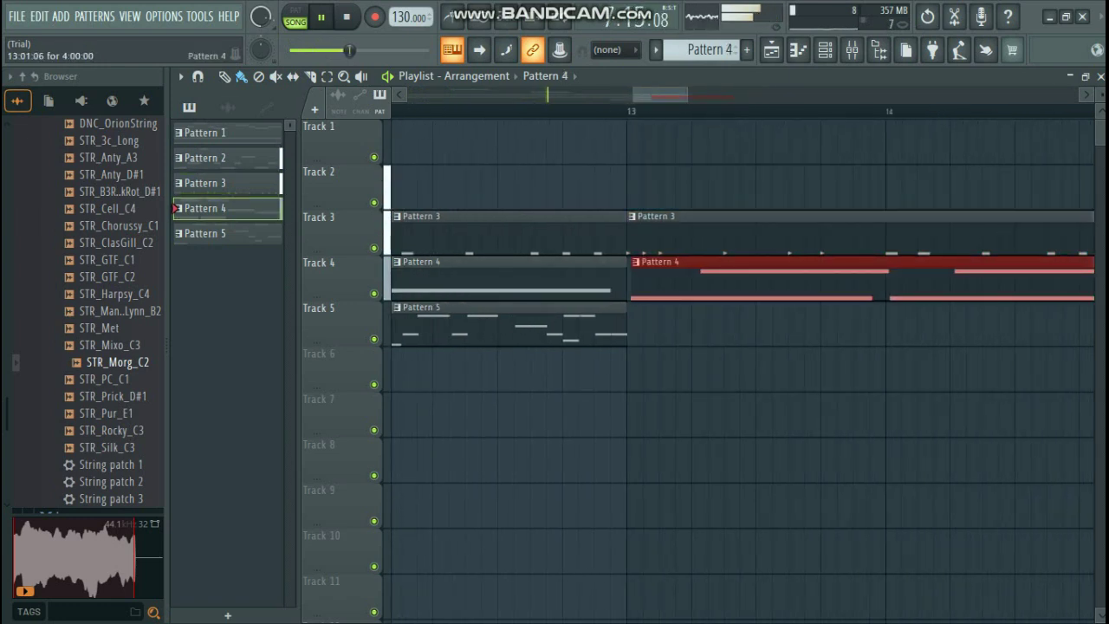
drag(639, 278, 638, 277)
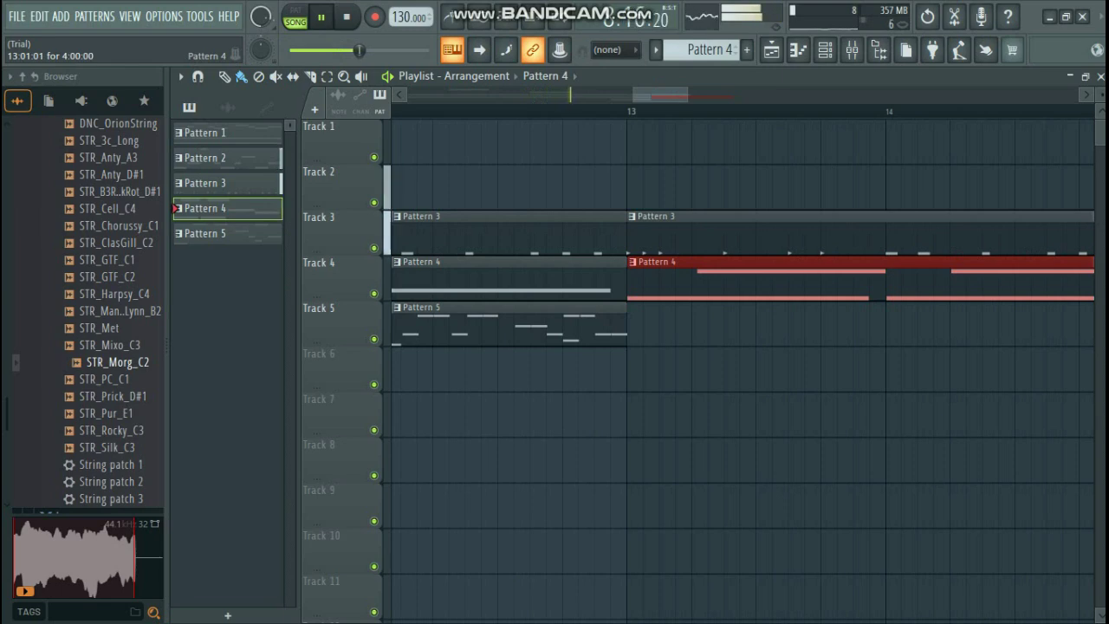
- Place another Pattern 3 clip on Track 3 at bar 15, and close the playlist with playback stopped
drag(646, 94, 690, 94)
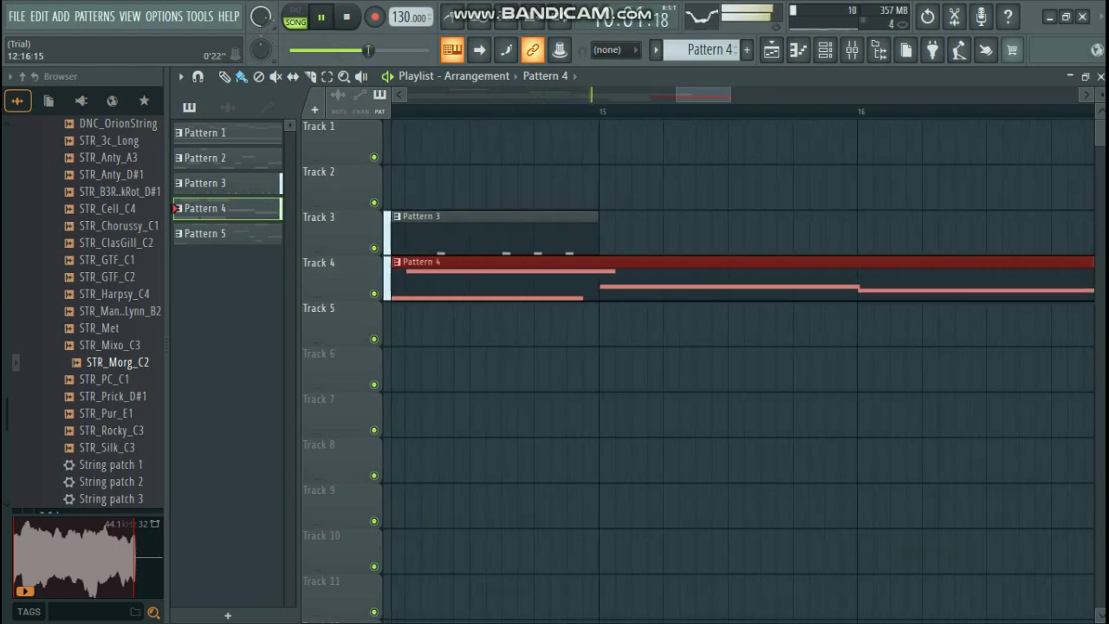
click(572, 232)
drag(605, 233, 602, 232)
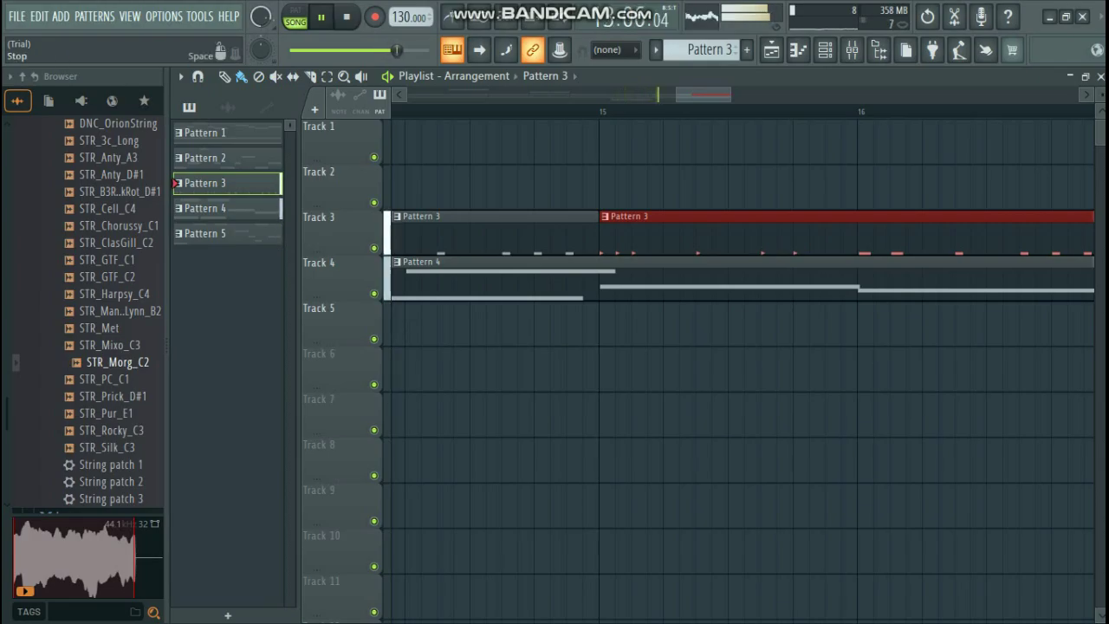
click(346, 17)
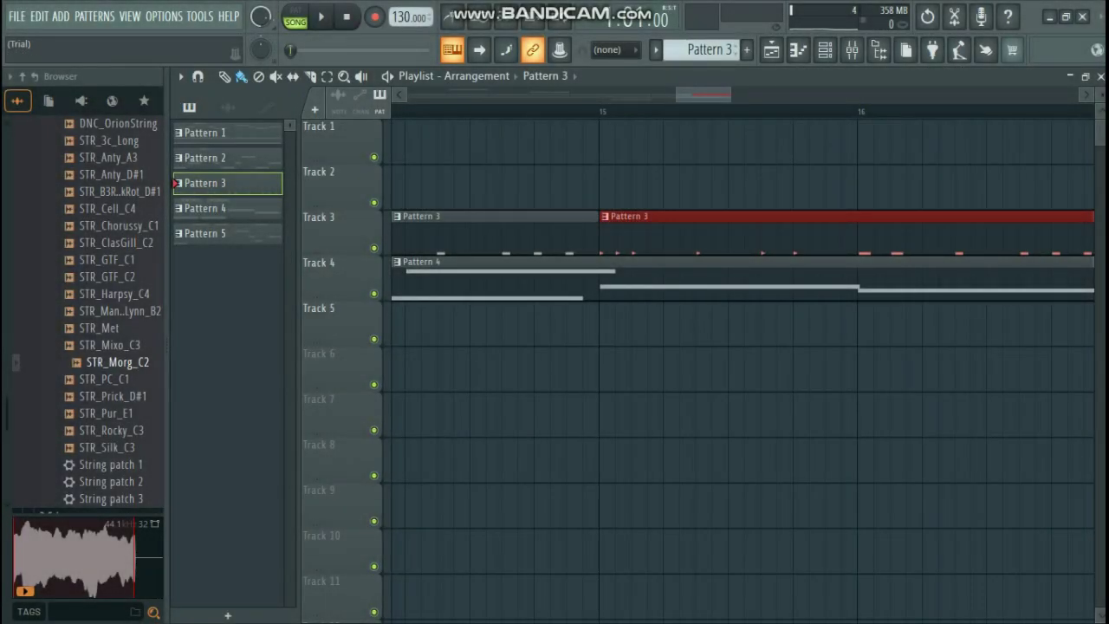
drag(704, 95, 444, 96)
click(1100, 77)
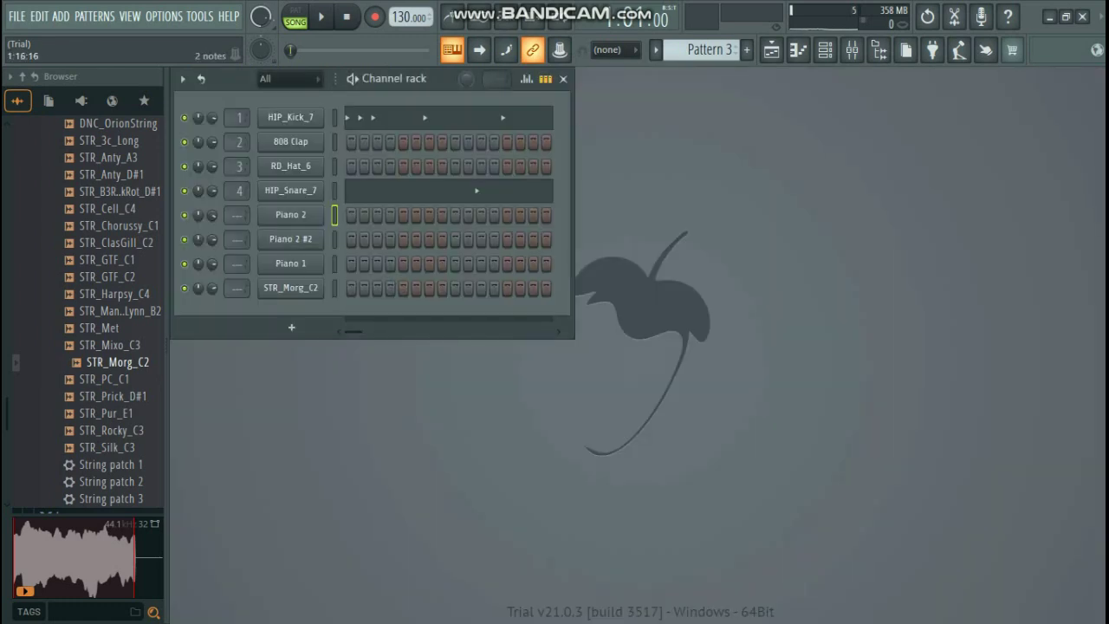
- Copy the Piano 2 notes from Pattern 5 and paste them into the Piano 2 channel of Pattern 6
scroll(704, 50, down, 1)
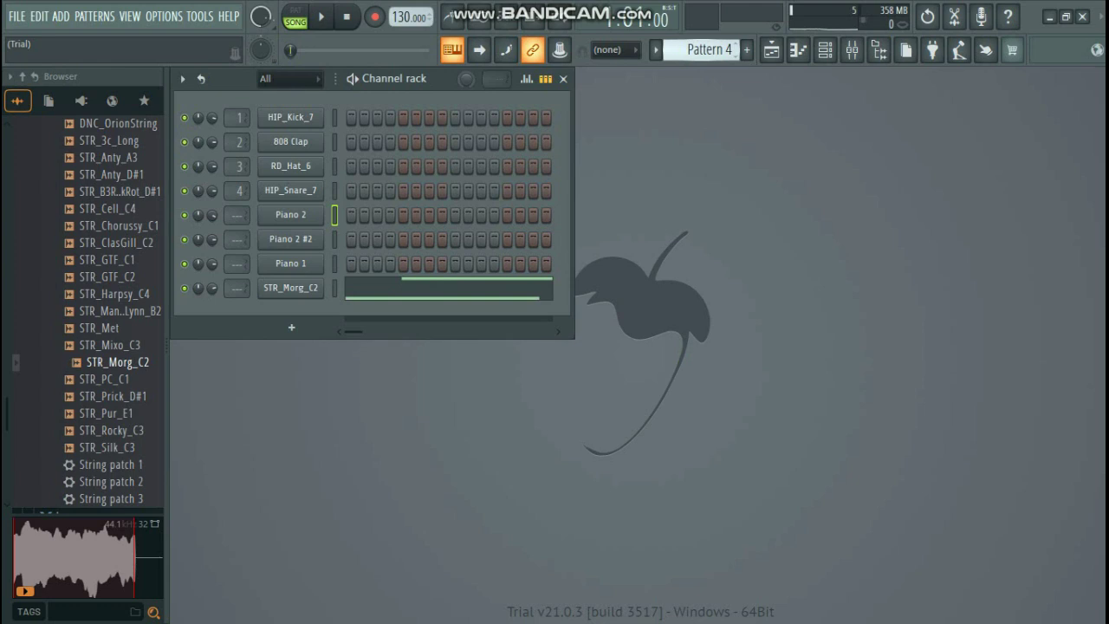
scroll(709, 49, down, 1)
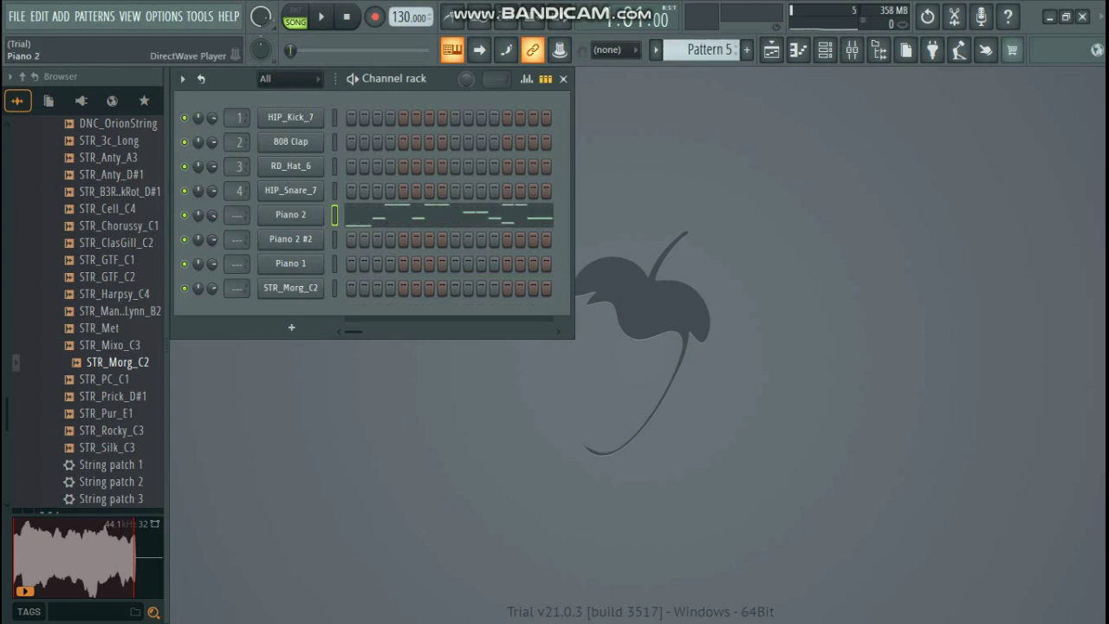
right_click(323, 212)
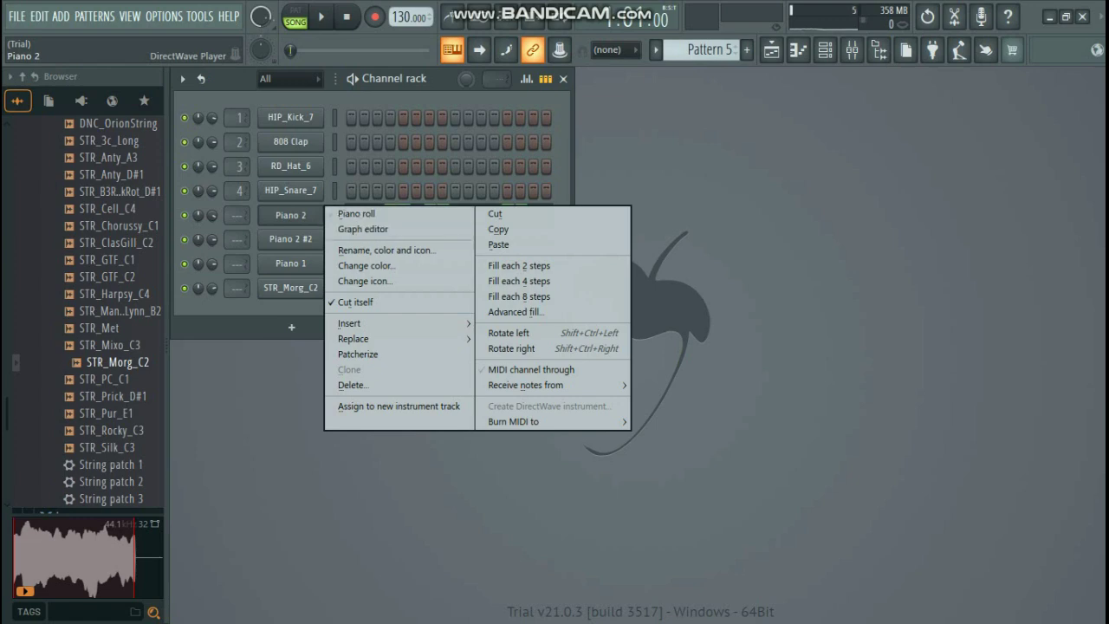
click(498, 229)
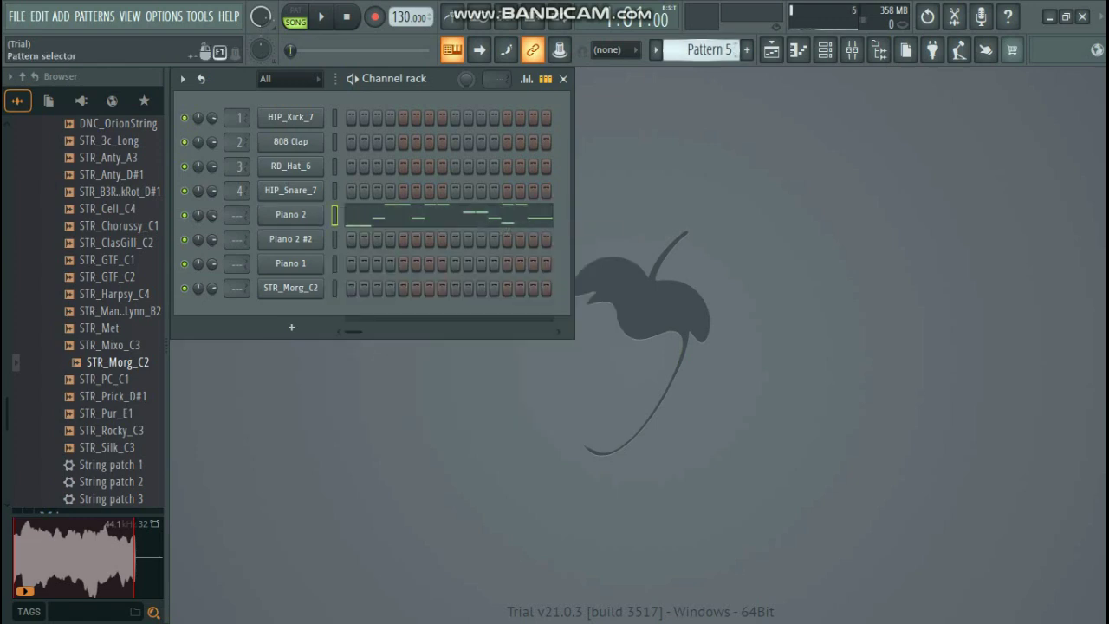
scroll(706, 50, down, 1)
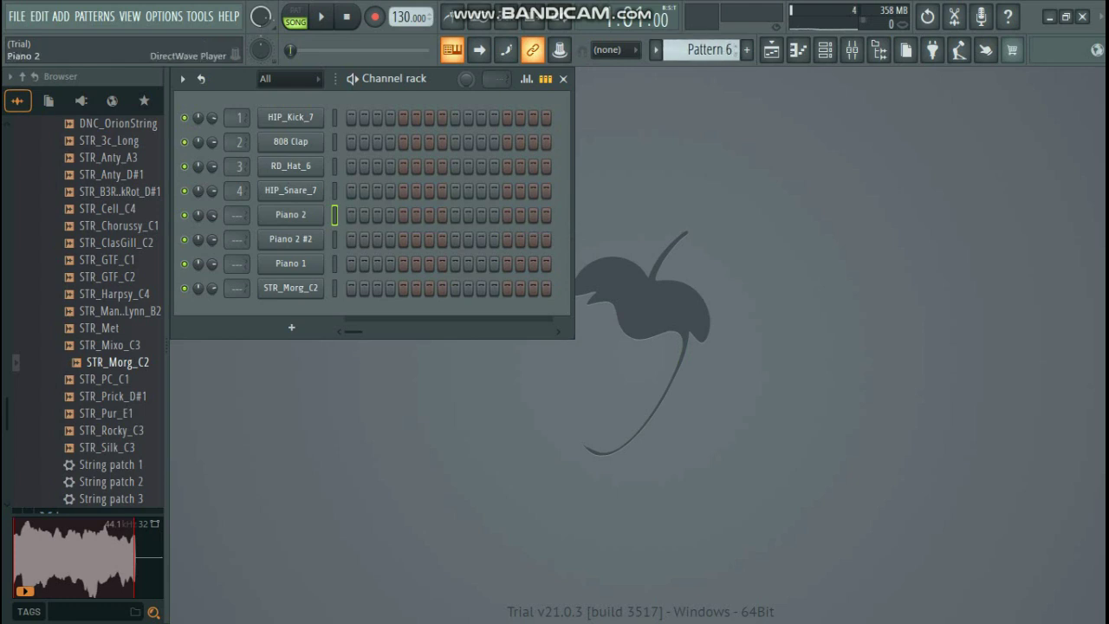
right_click(322, 209)
click(499, 245)
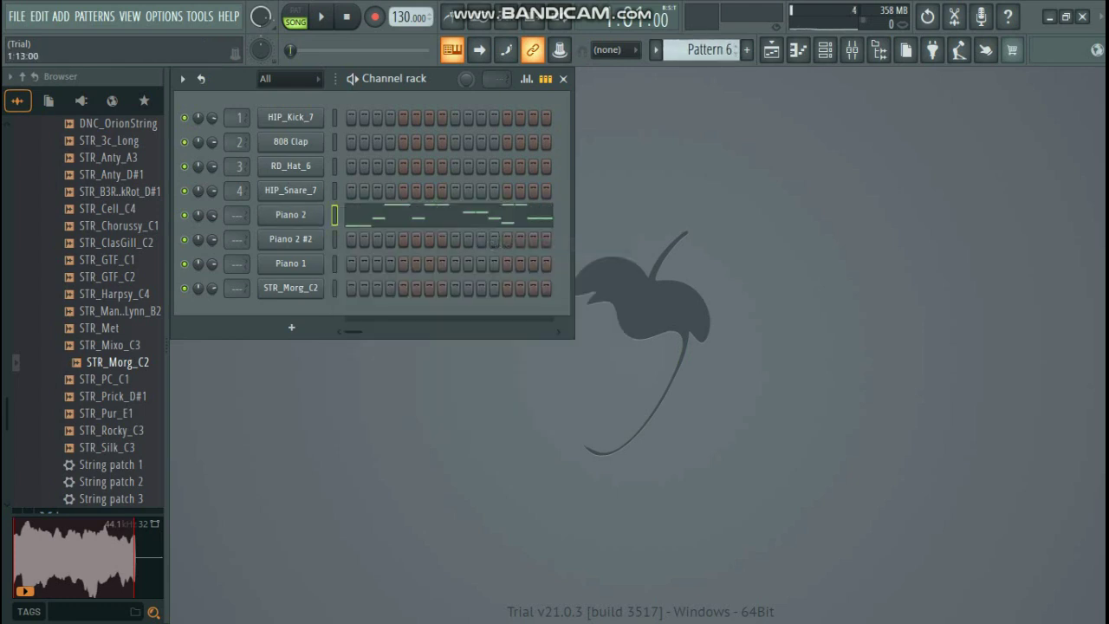
- Open the Piano 2 piano roll of Pattern 6 and audition the pasted melody in pattern mode
click(500, 217)
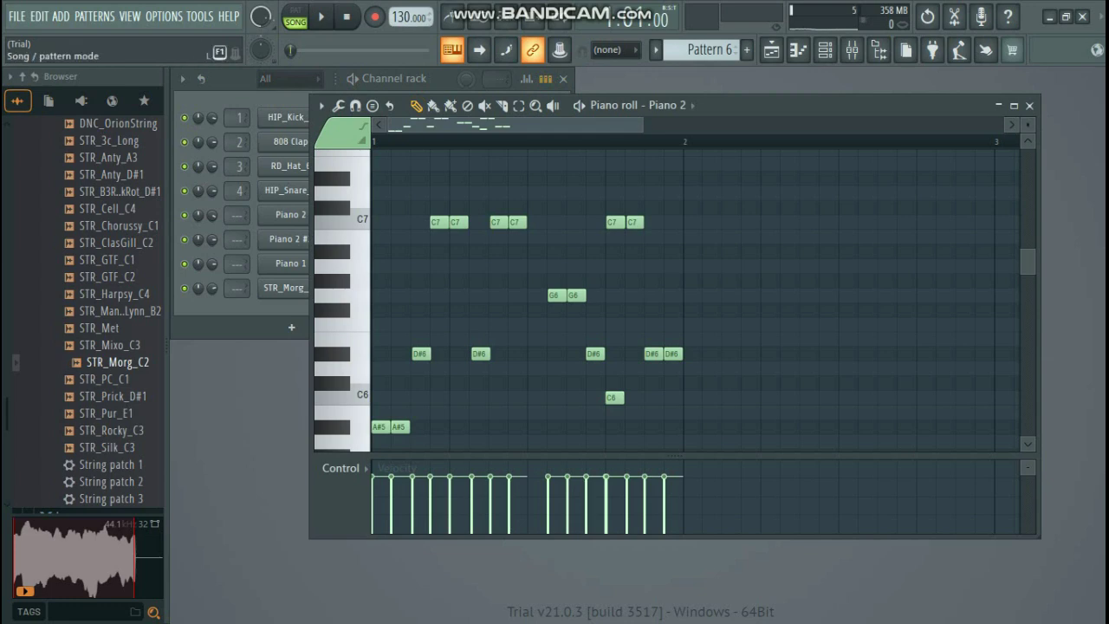
click(295, 15)
key(space)
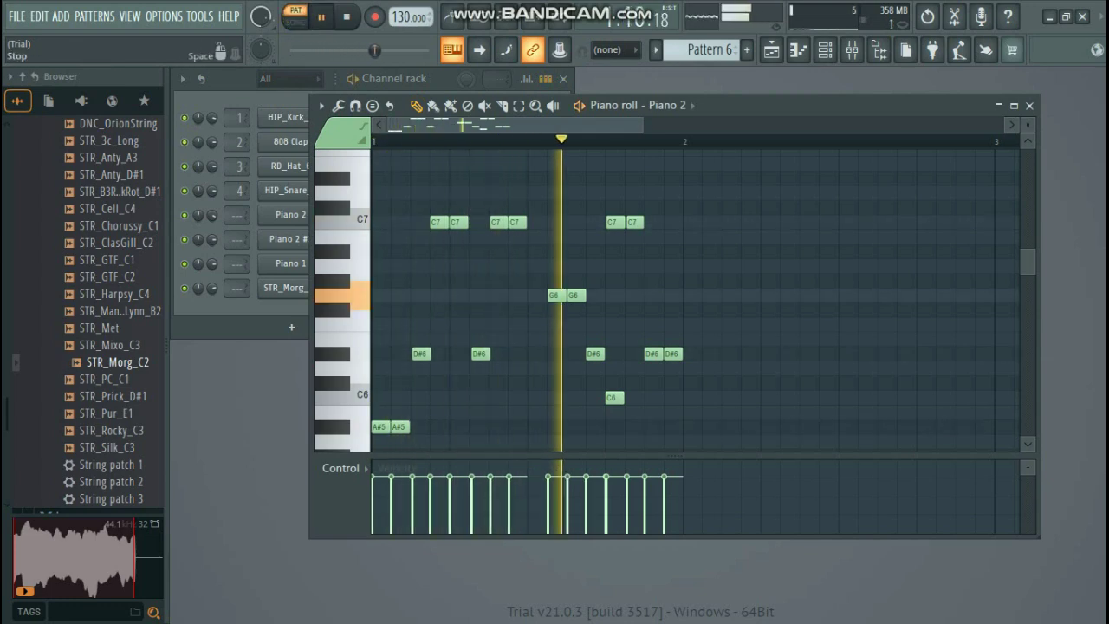
key(space)
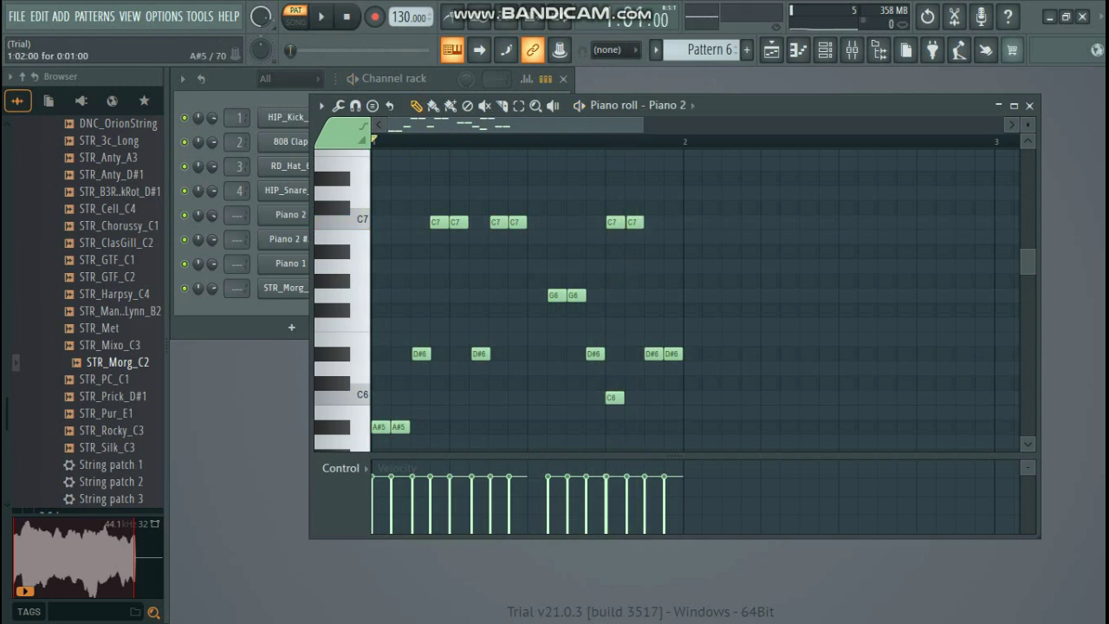
double_click(399, 427)
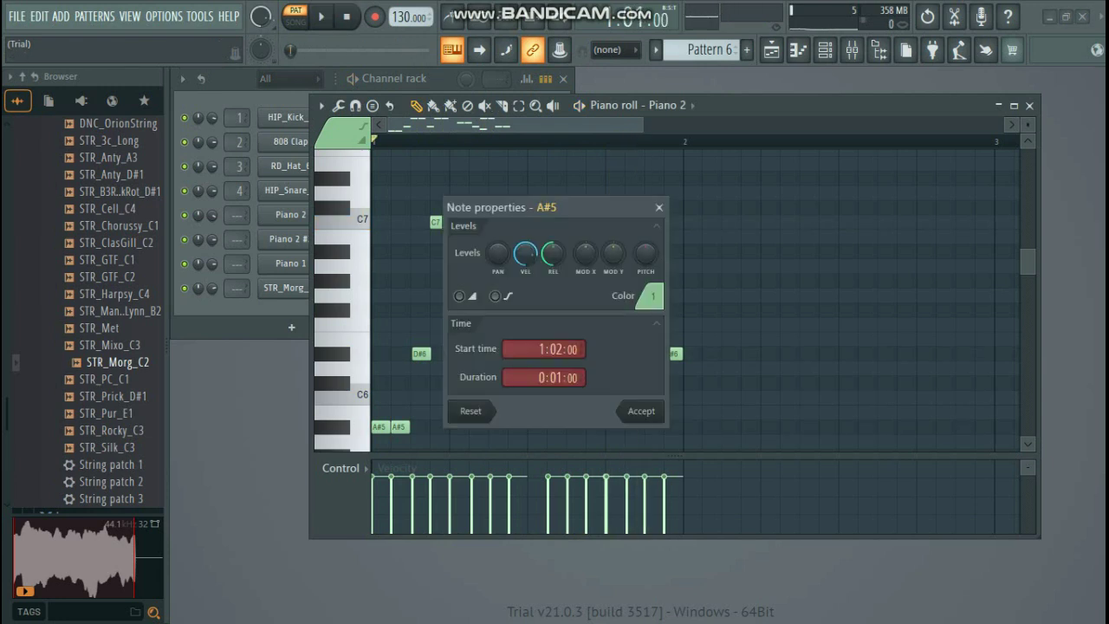
key(Escape)
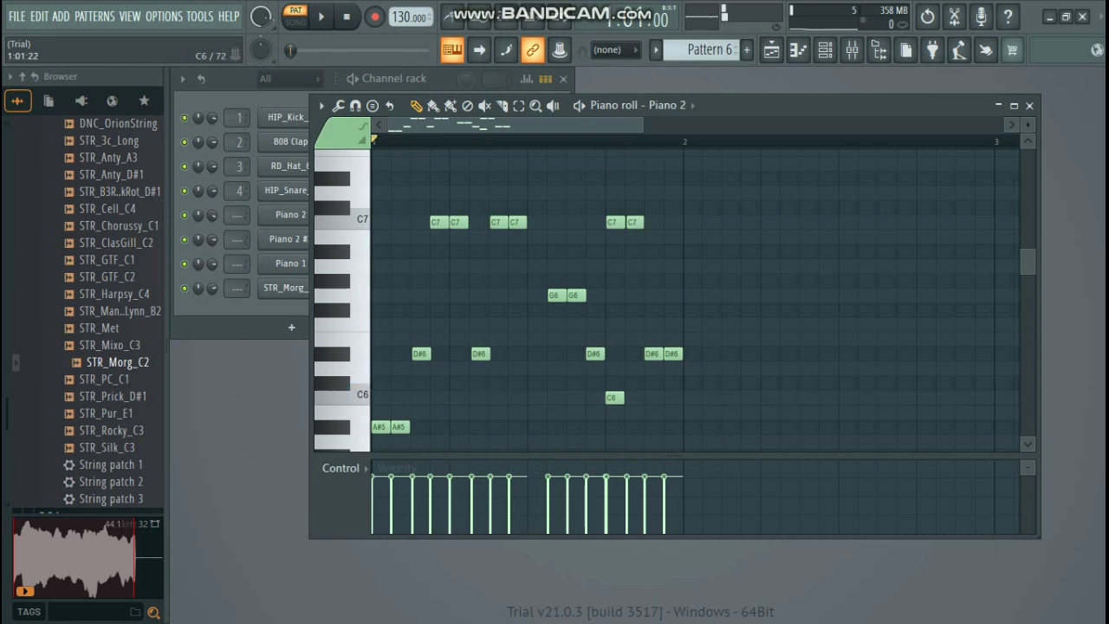
- Add two C6 notes right after the opening A#5 pair, delete the first two D#6 notes and audition the pattern
click(416, 397)
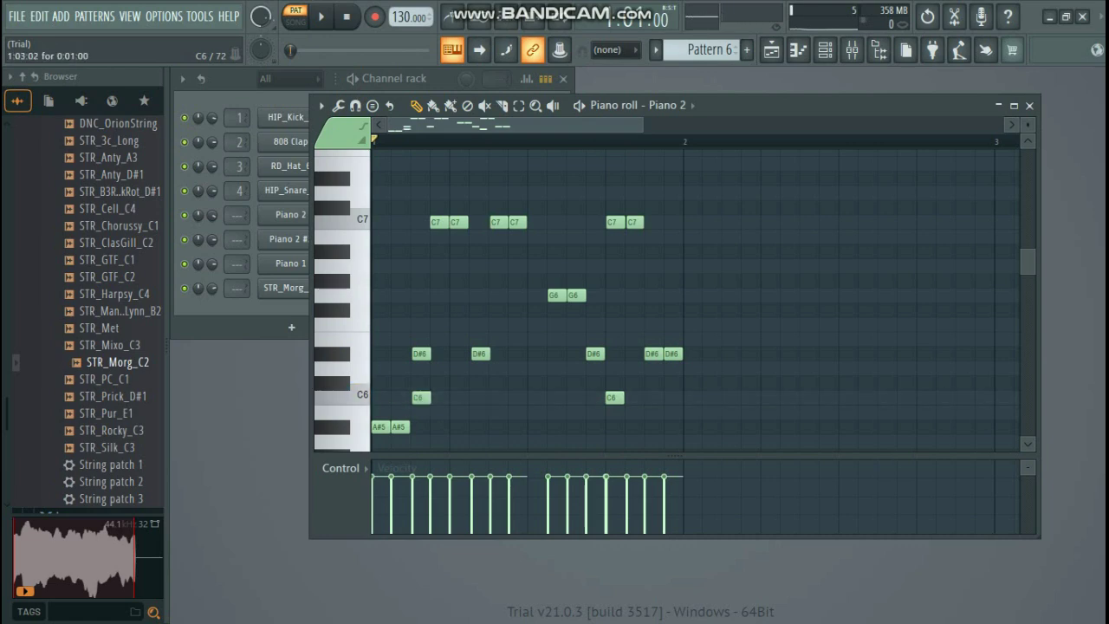
drag(419, 397, 419, 398)
click(440, 397)
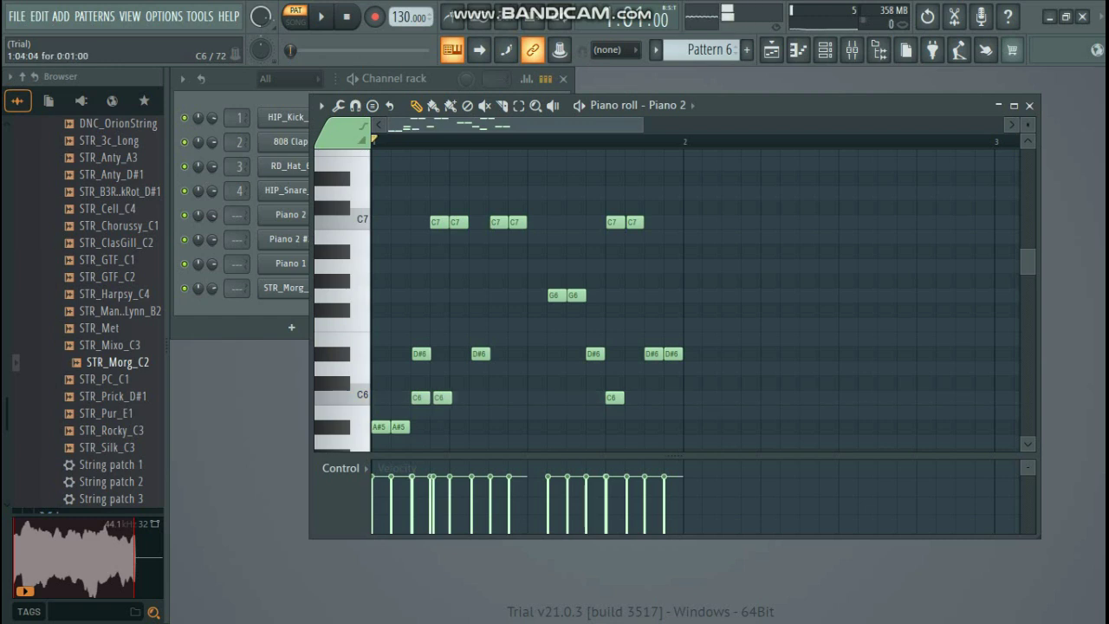
right_click(421, 354)
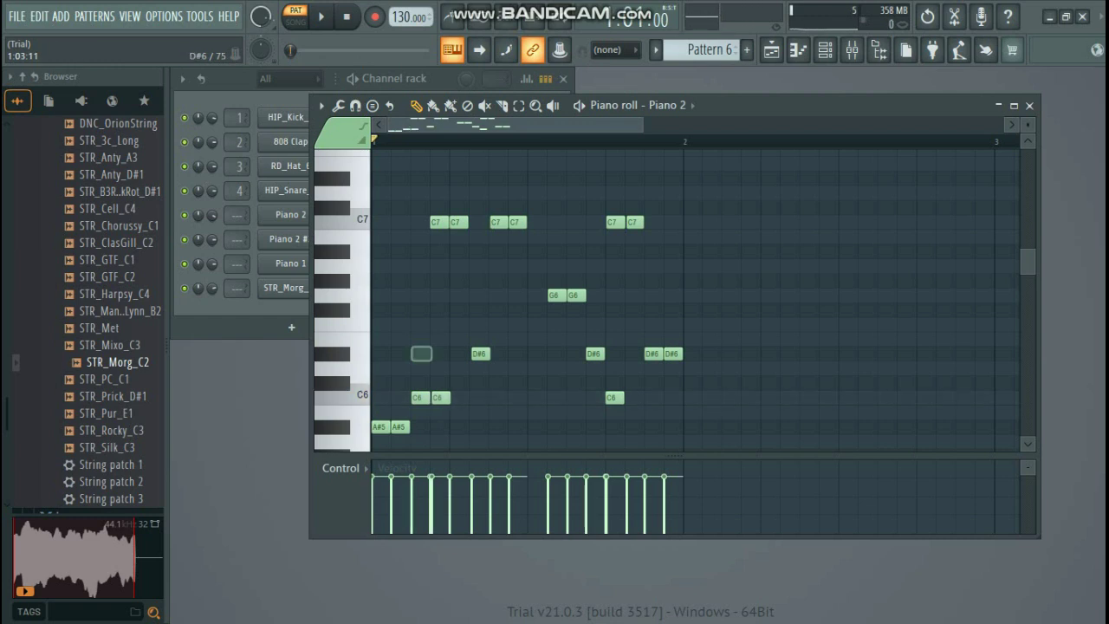
right_click(481, 353)
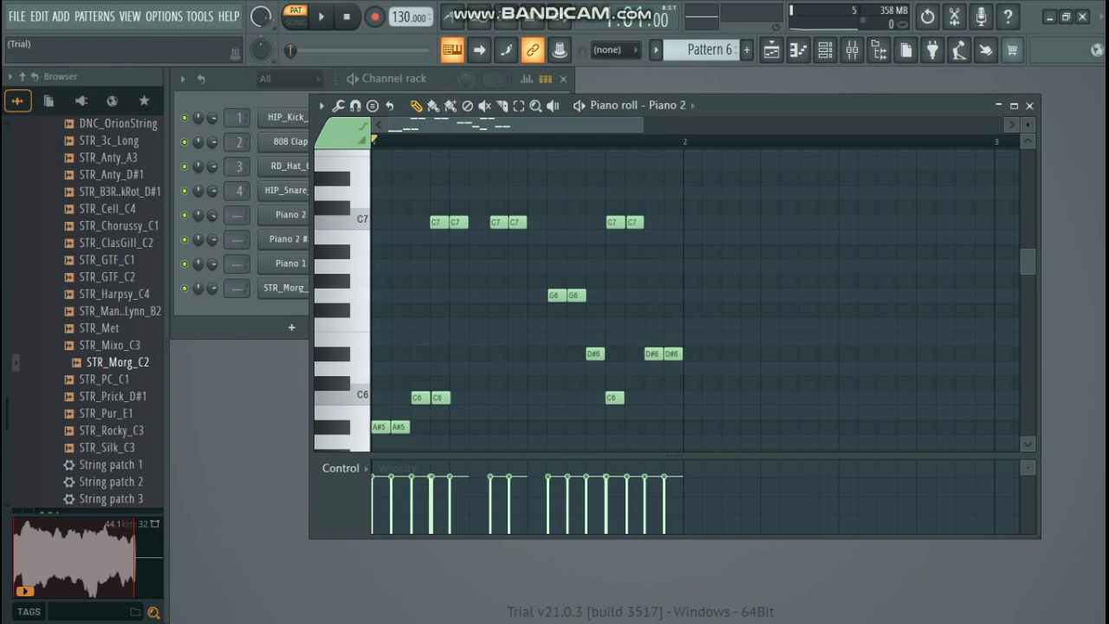
key(space)
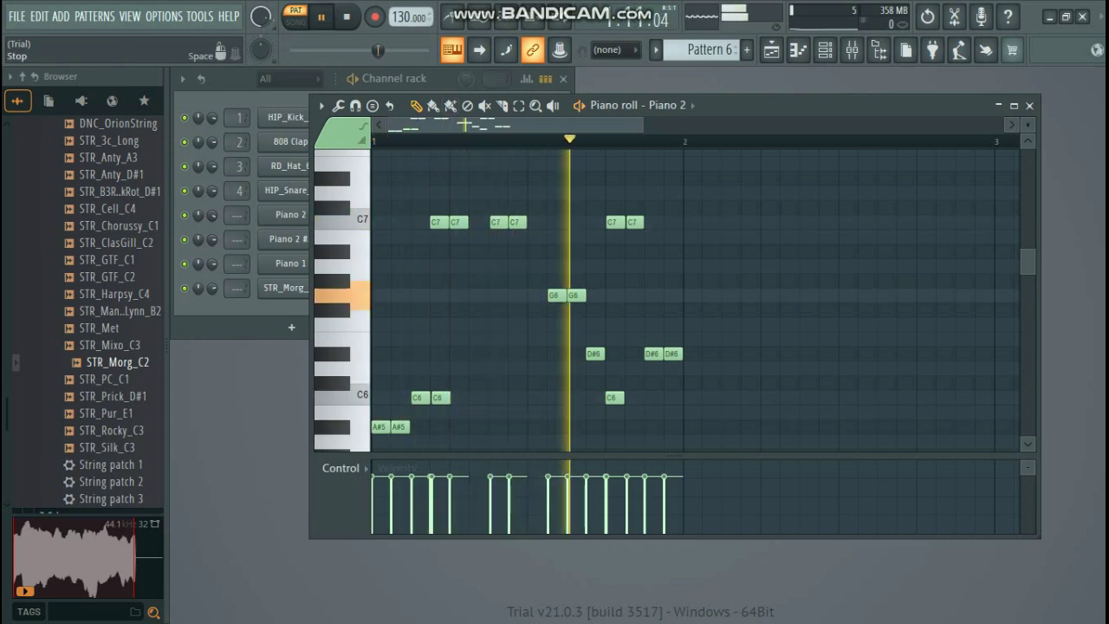
key(space)
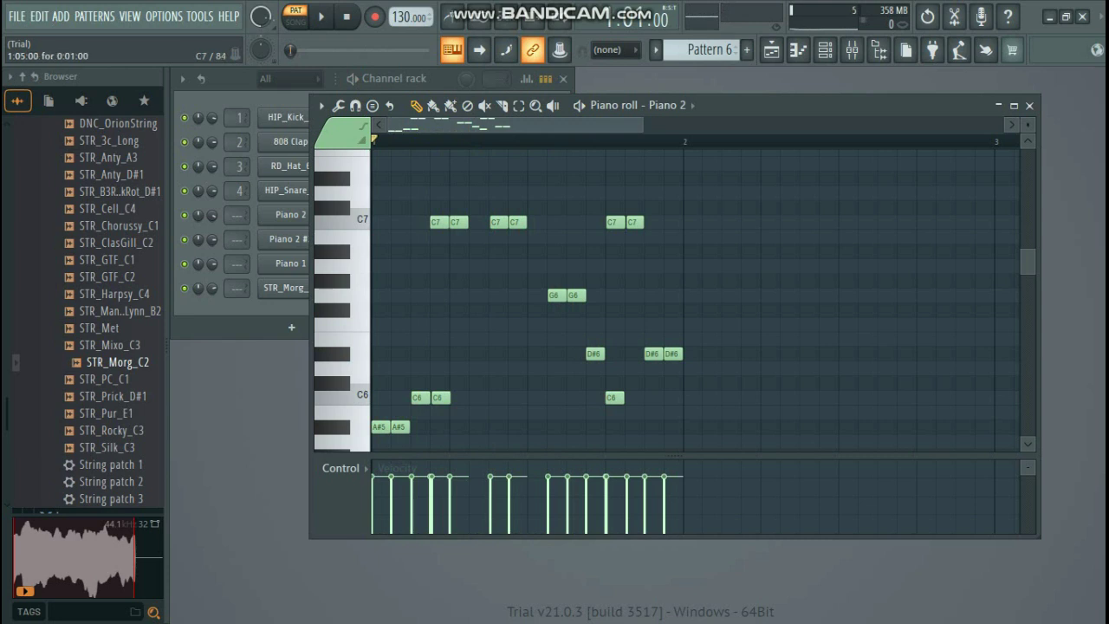
- Redraw the second C7 note, add two C7 notes above the G6 pair and listen to the melody
right_click(458, 222)
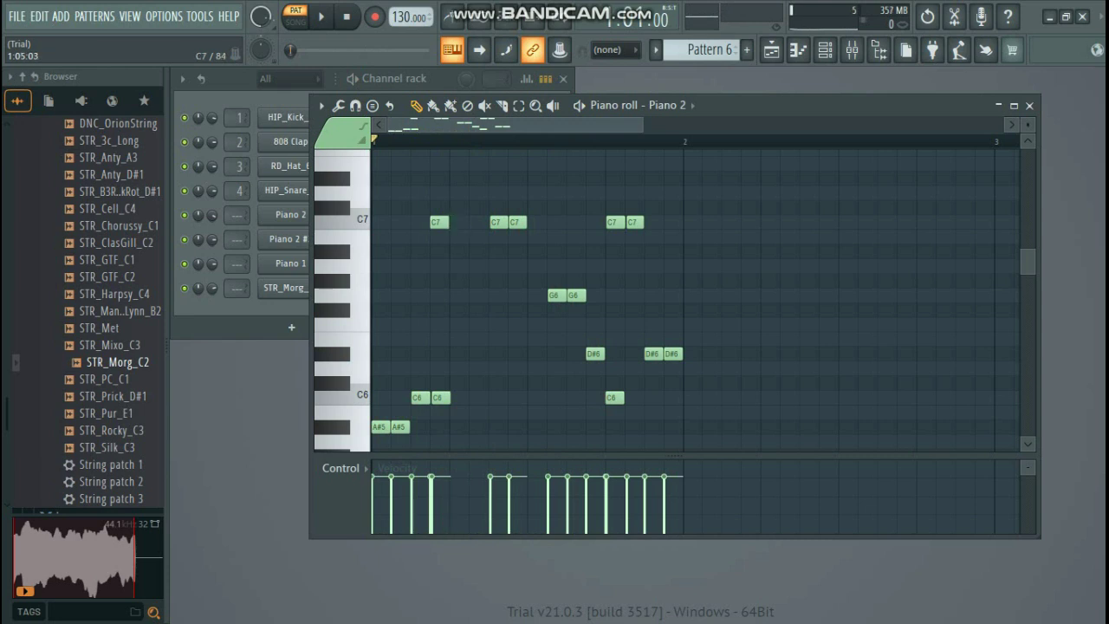
click(459, 222)
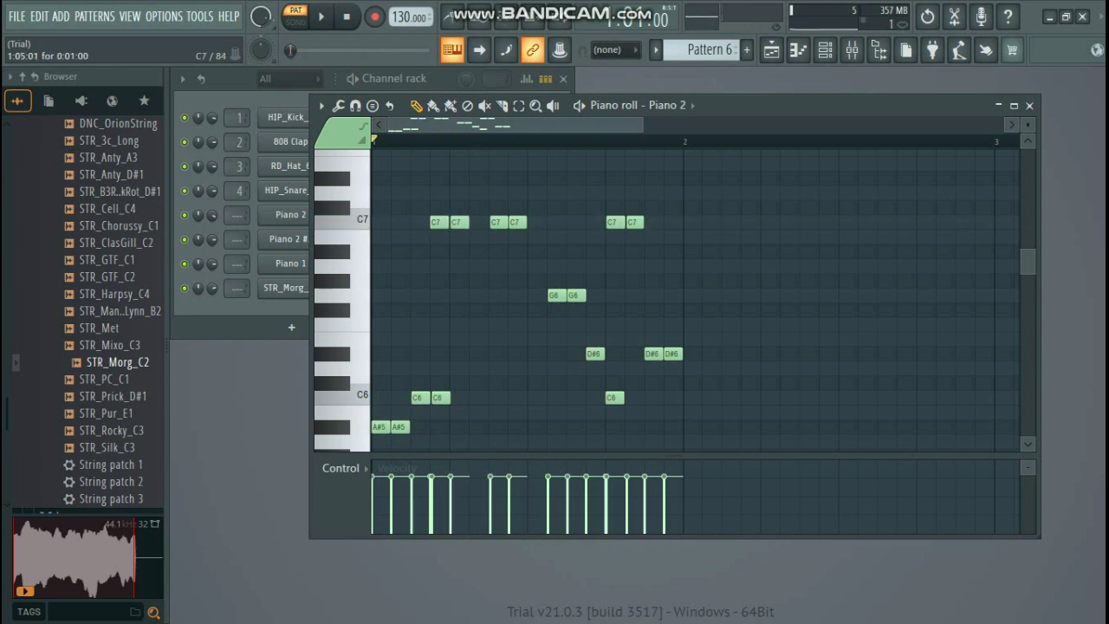
click(557, 222)
click(573, 222)
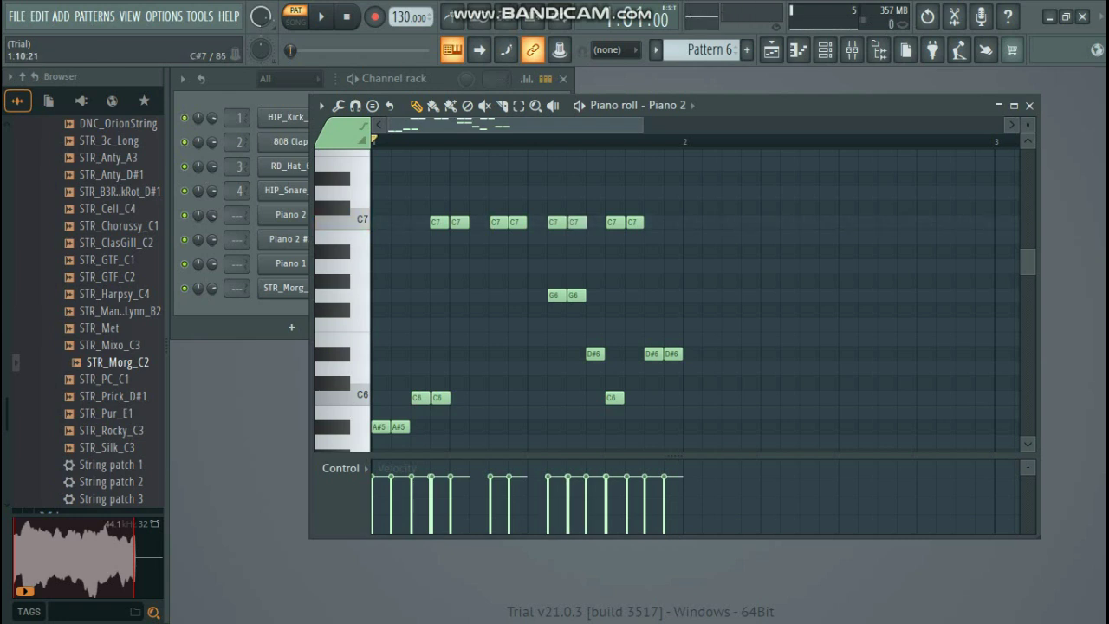
key(space)
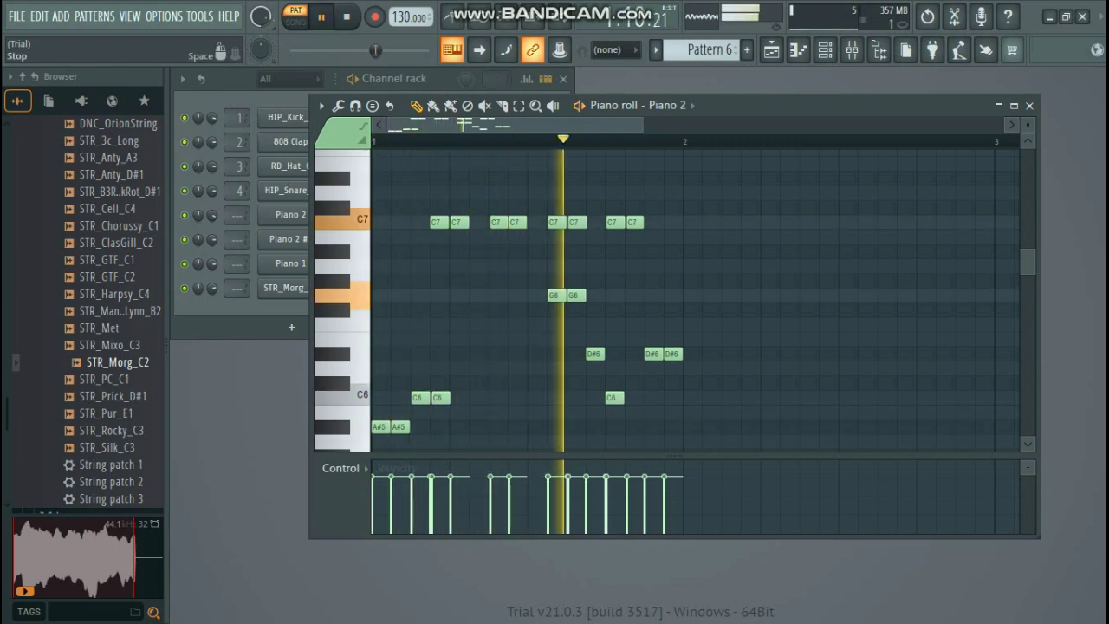
key(space)
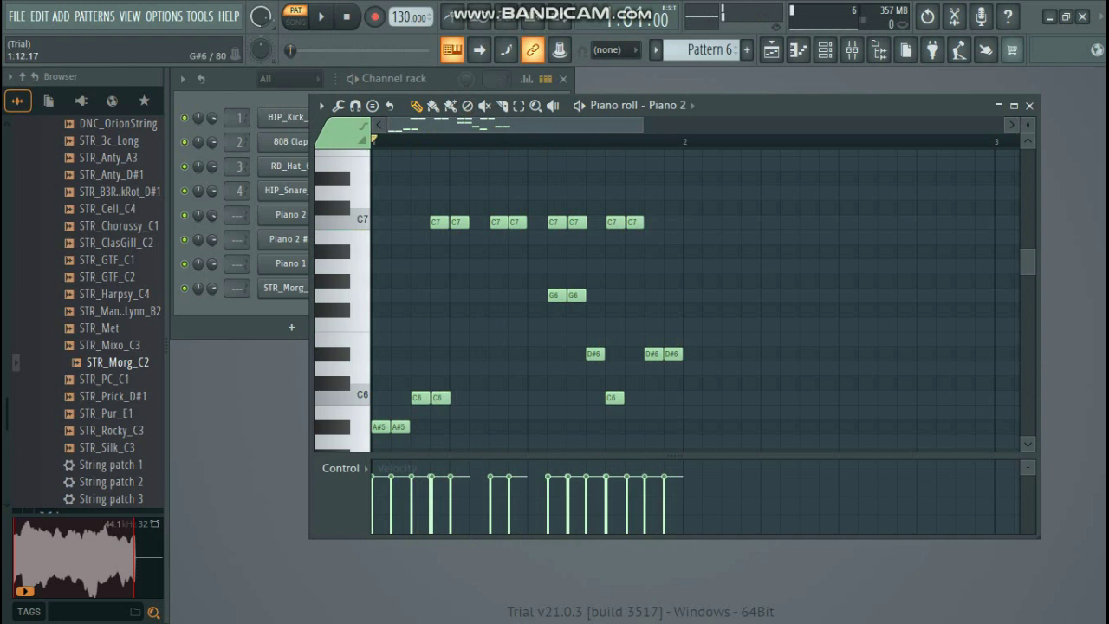
- Delete both G6 notes, the last C6 note and the three remaining D#6 notes, and play the pattern back
right_click(576, 294)
right_click(558, 295)
right_click(615, 397)
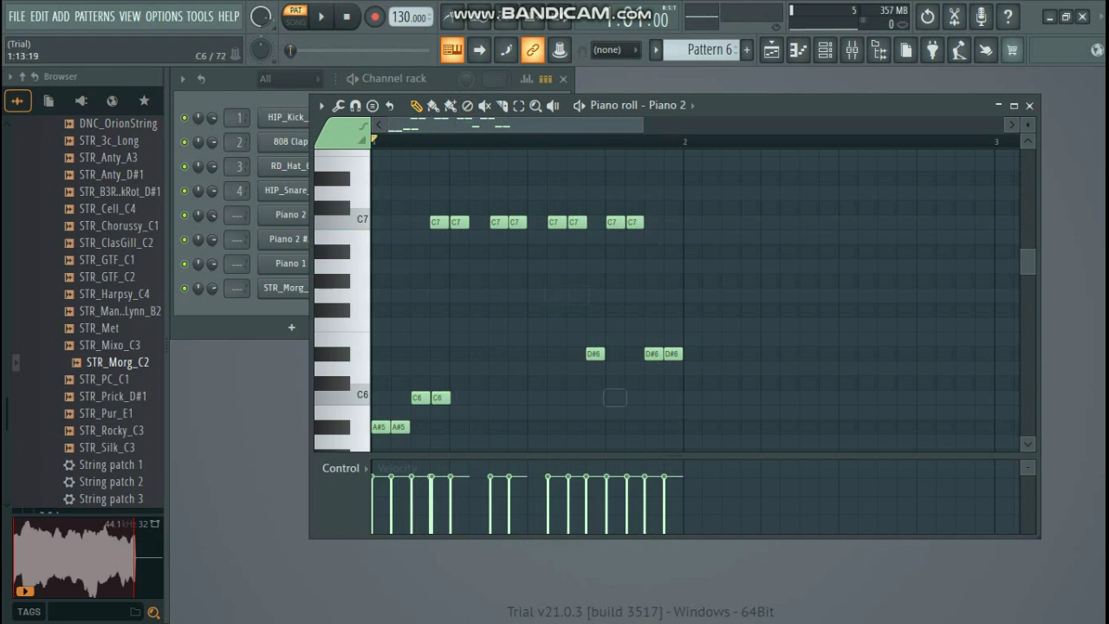
right_click(595, 354)
right_click(654, 354)
right_click(673, 354)
key(space)
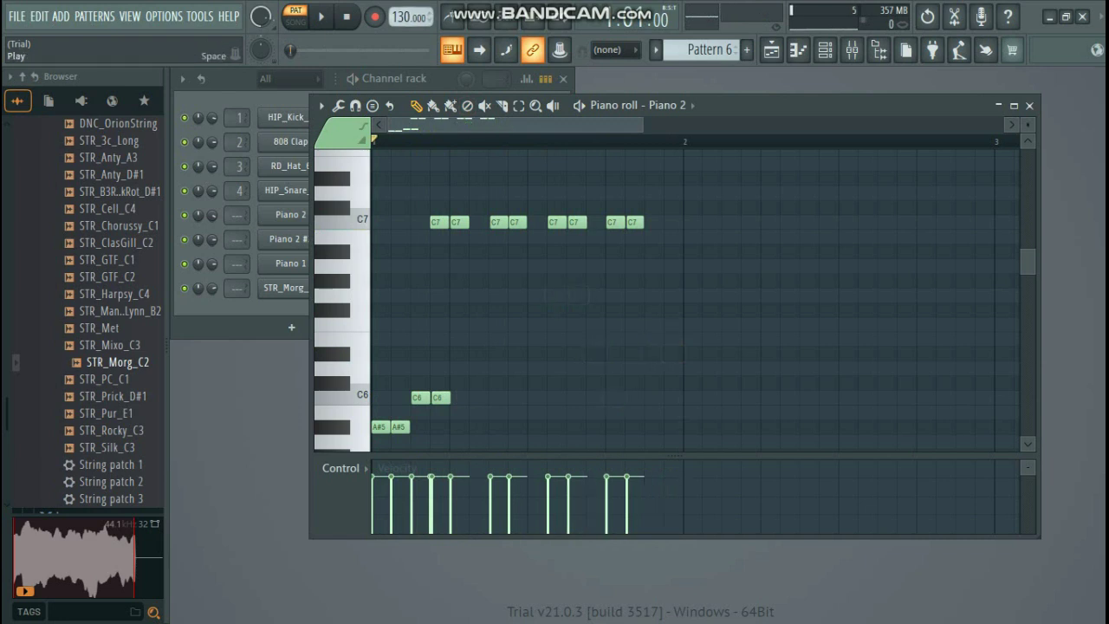
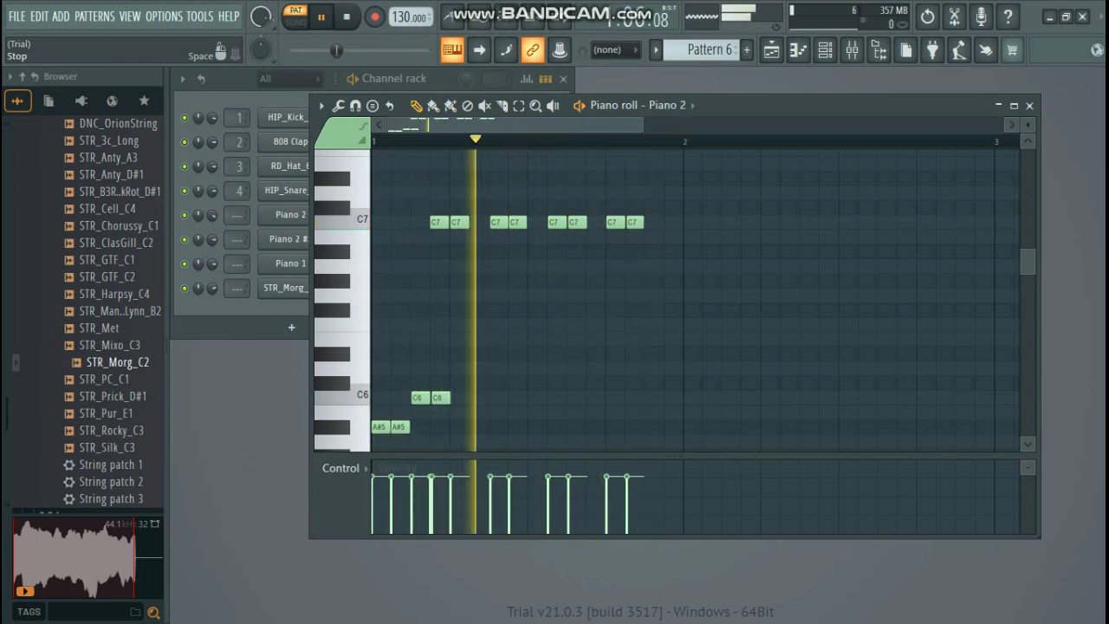
key(space)
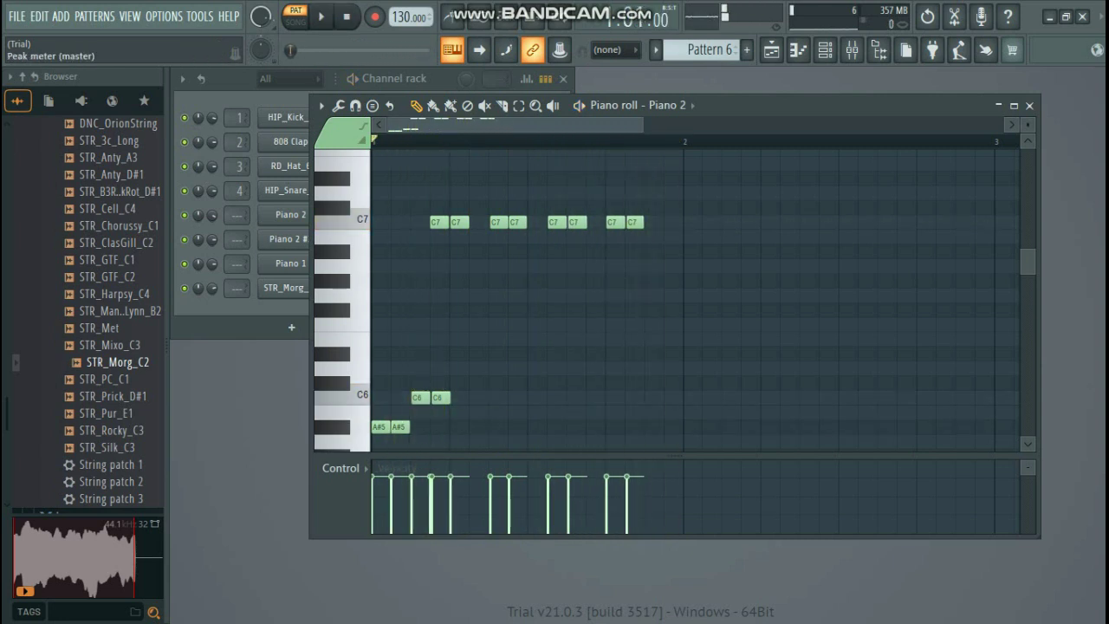
- Preview the Gz_A4ogg and Gz_A3ogg samples of the Piano 2 sample folder and add Gz_A3ogg as a new channel
click(1030, 105)
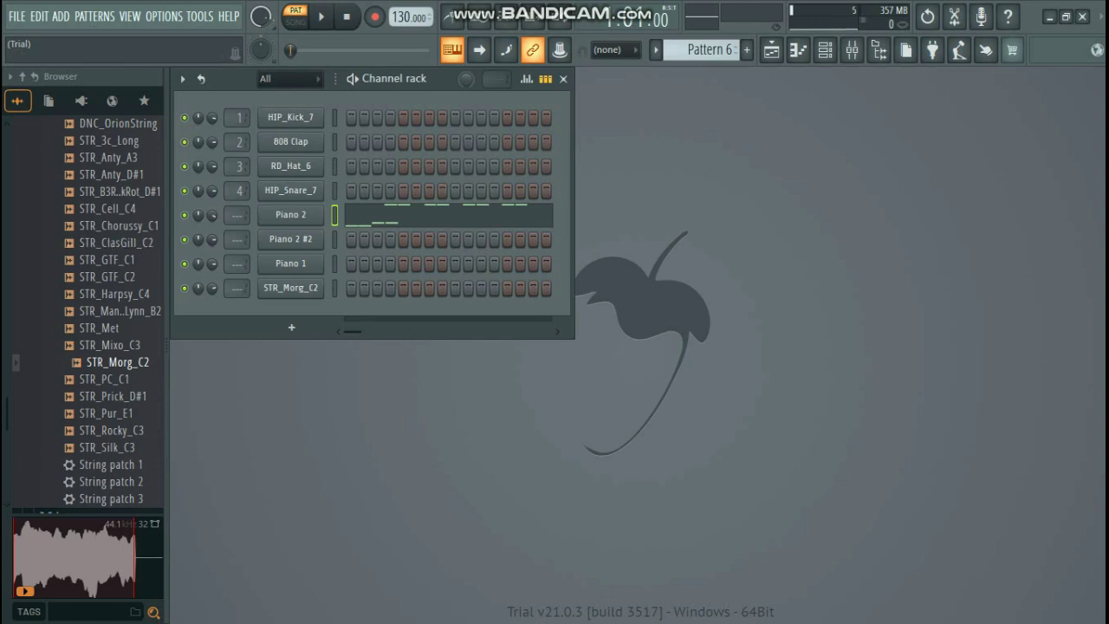
scroll(105, 414, up, 4)
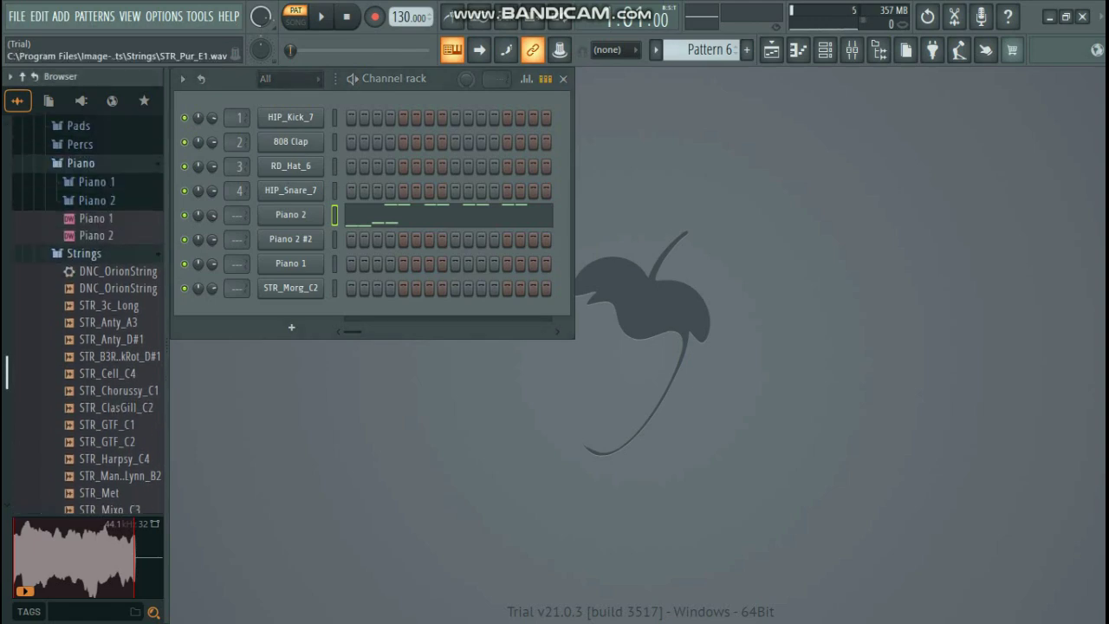
click(84, 275)
click(97, 240)
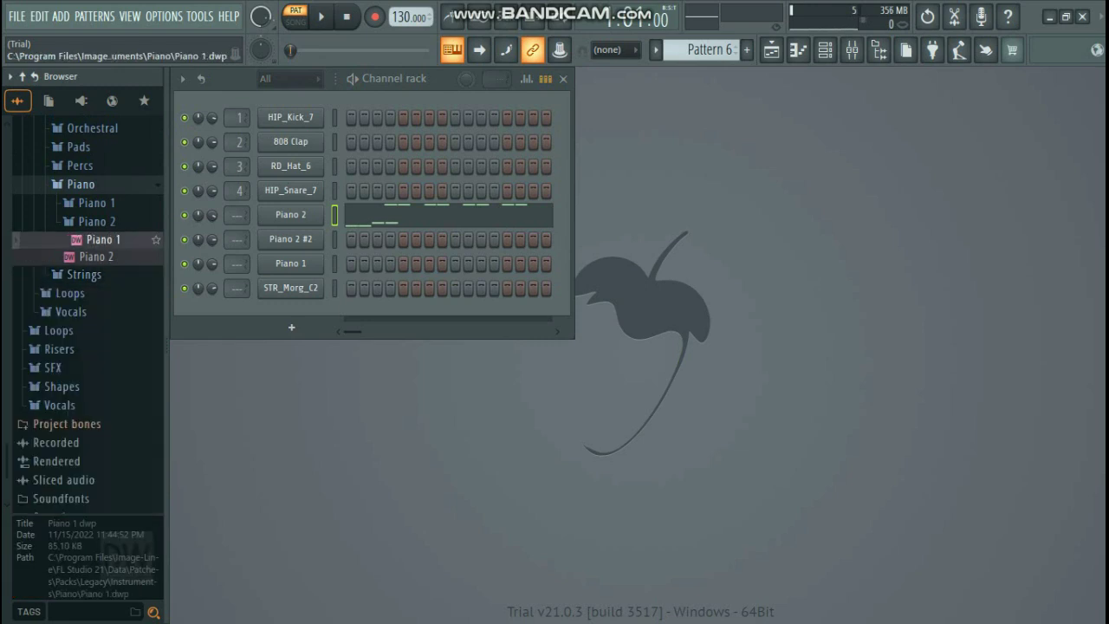
click(96, 221)
click(120, 256)
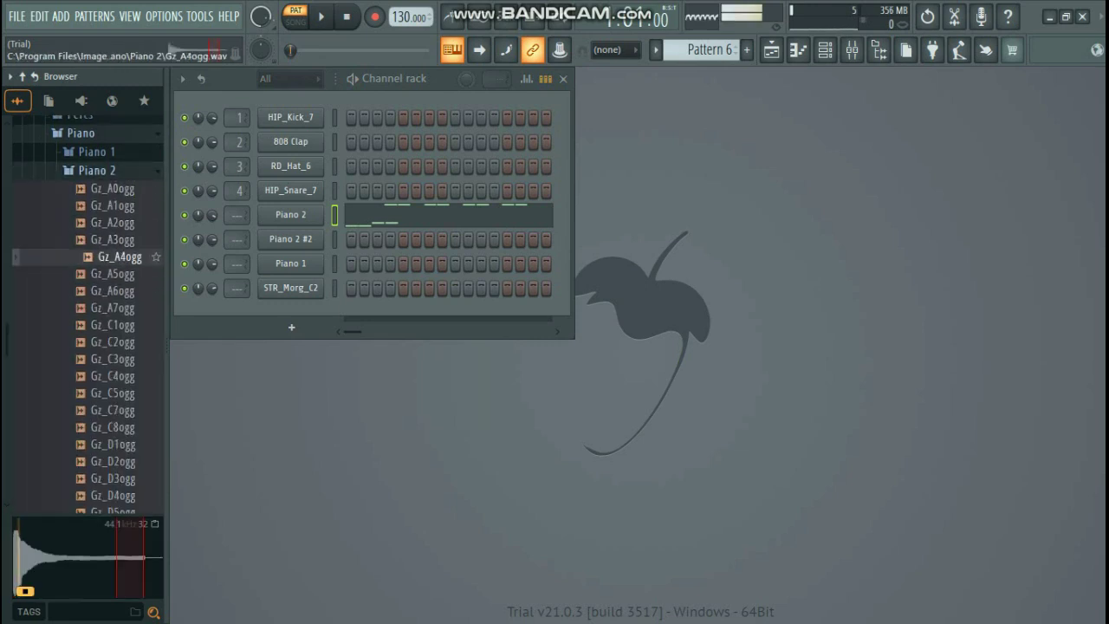
click(117, 240)
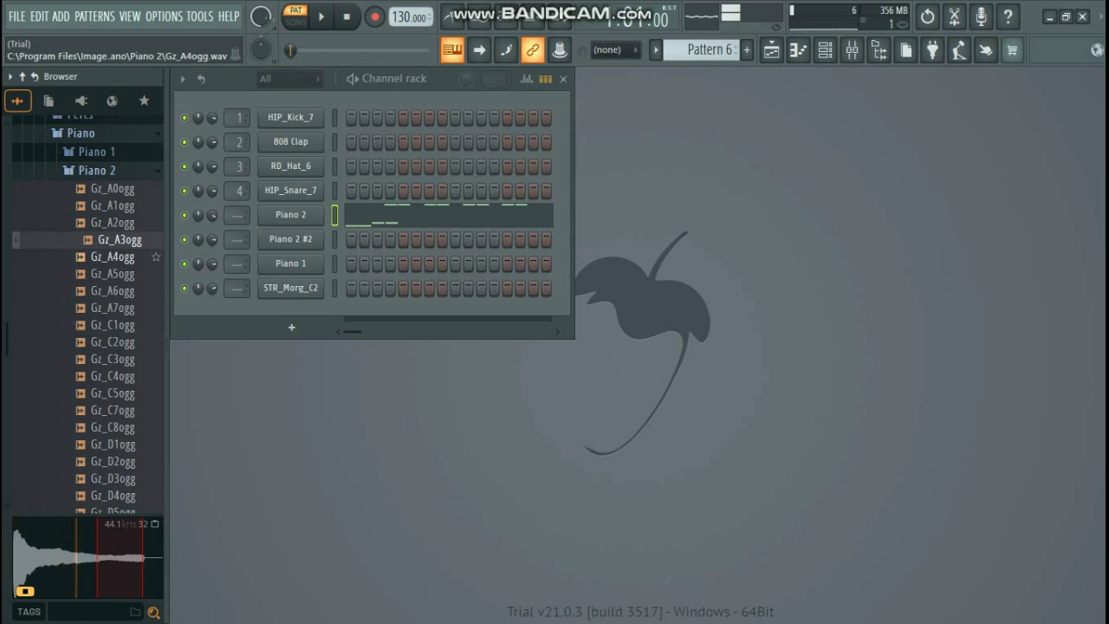
drag(119, 240, 295, 353)
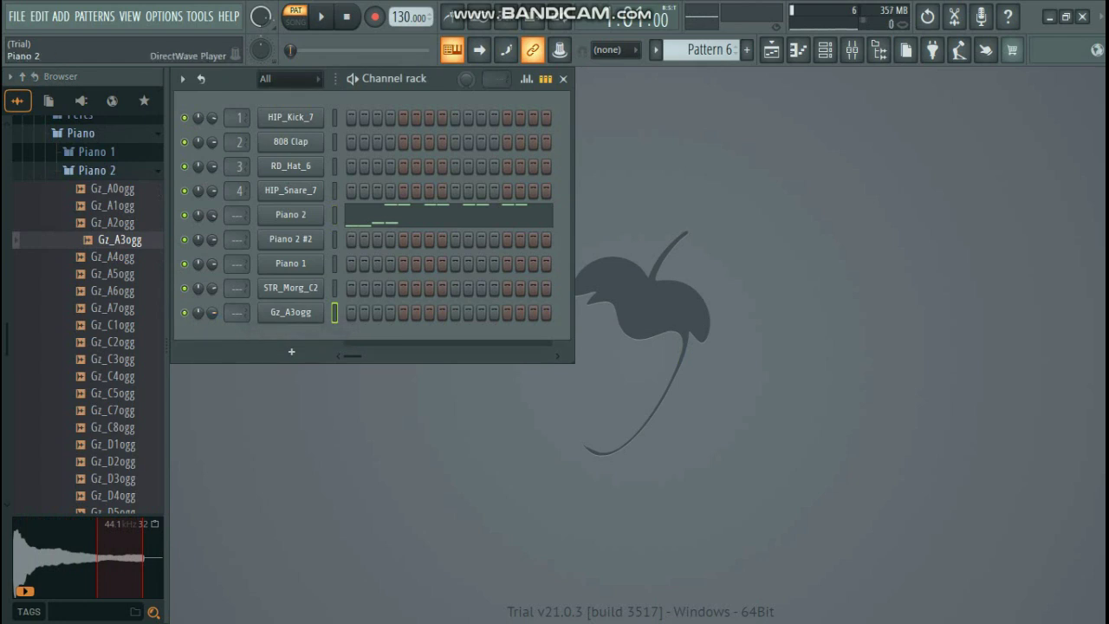
- Copy the Piano 2 channel's notes and paste them into the Gz_A3ogg channel
right_click(290, 214)
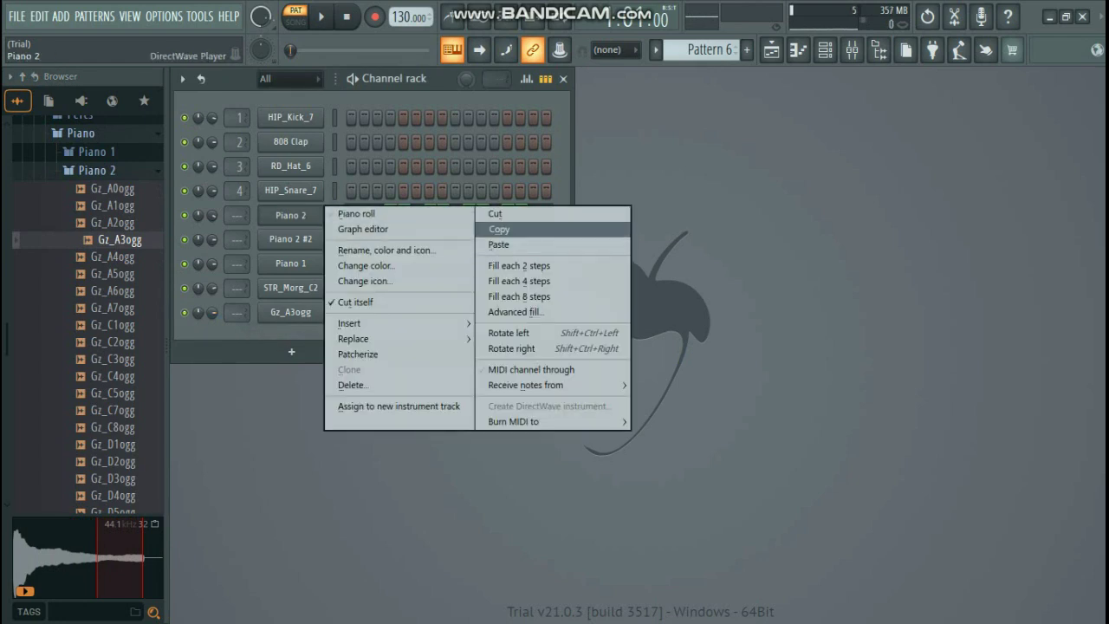
click(499, 229)
right_click(290, 312)
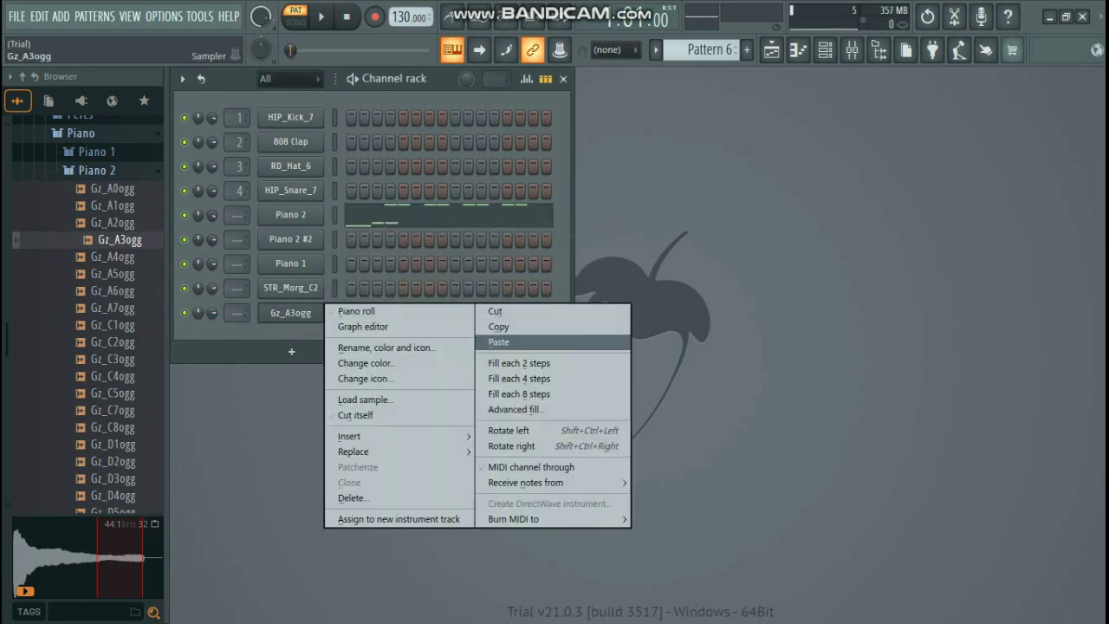
click(499, 340)
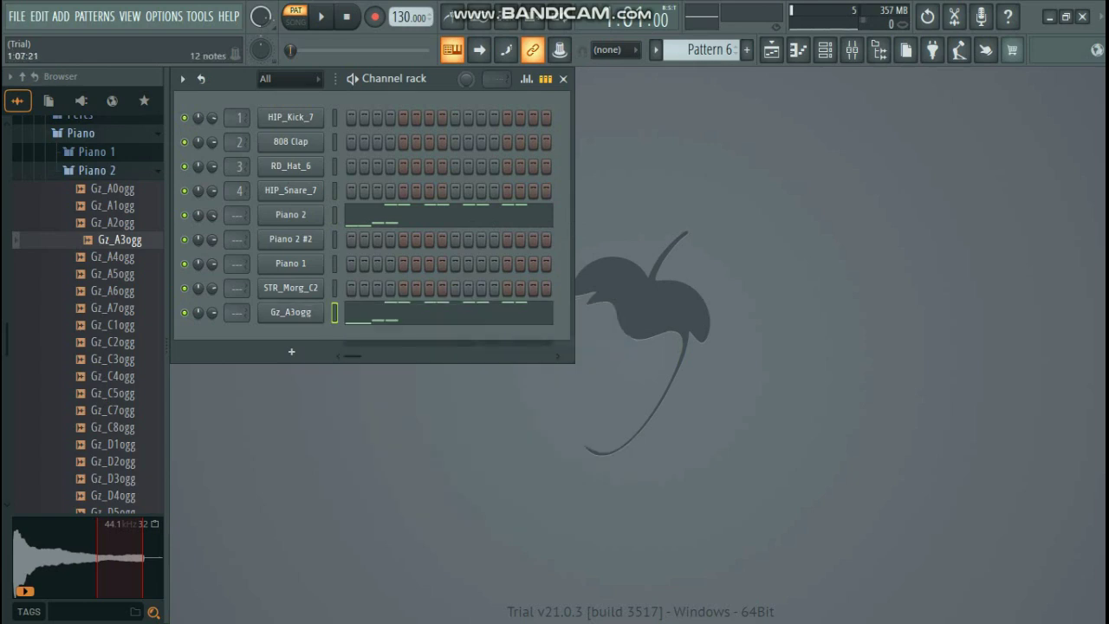
- Delete all notes from the Piano 2 channel's piano roll in Pattern 6 and briefly play the pattern
click(433, 215)
click(321, 105)
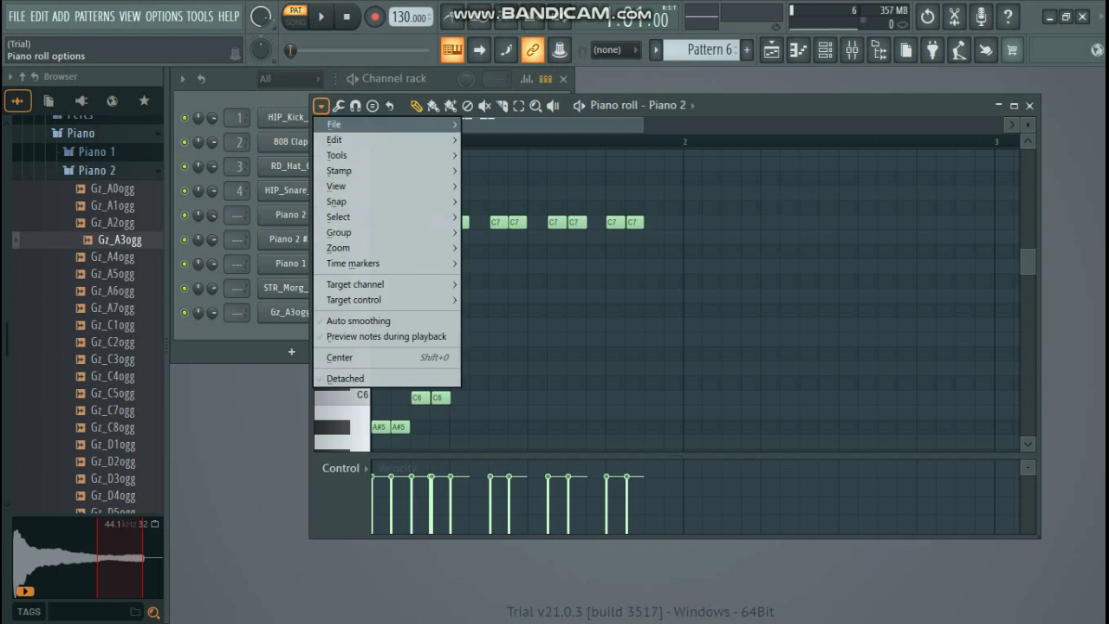
mouse_move(334, 141)
click(488, 201)
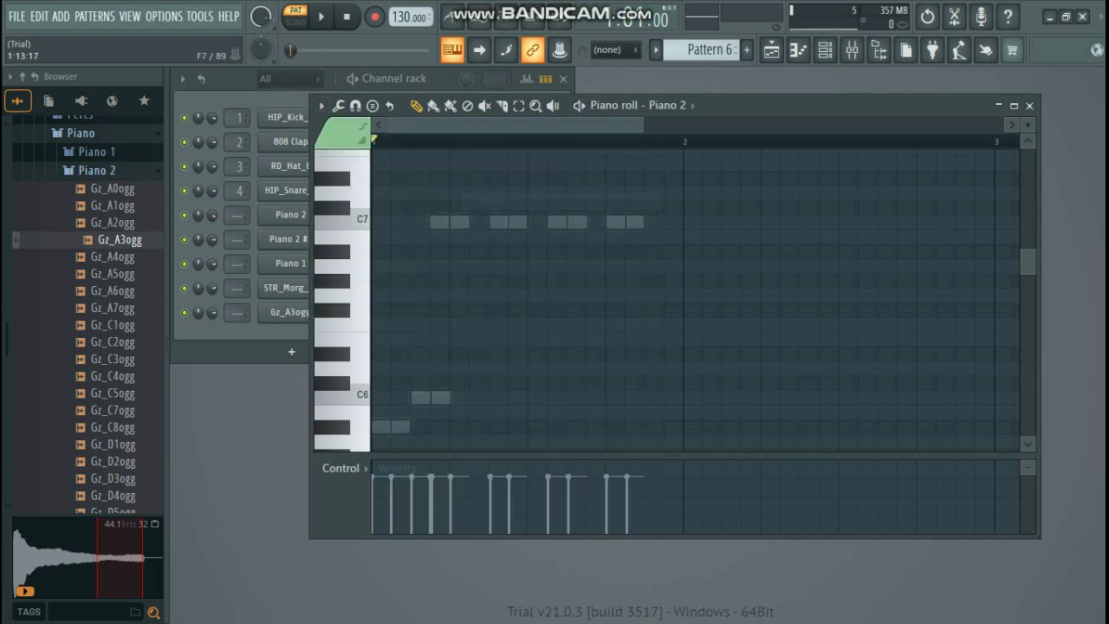
click(1030, 105)
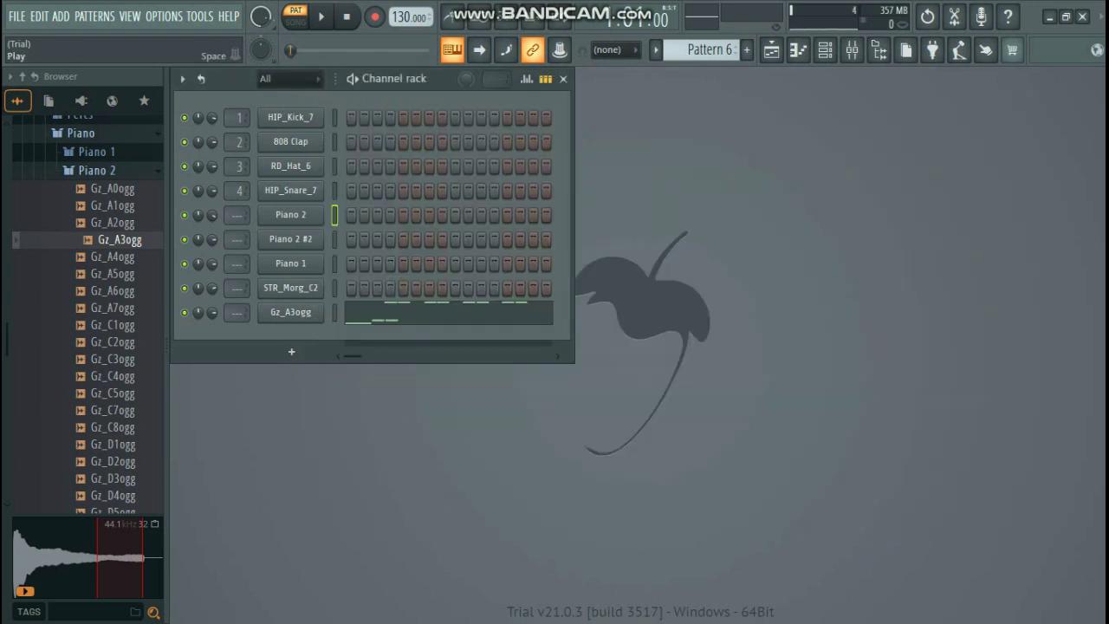
click(321, 17)
click(347, 16)
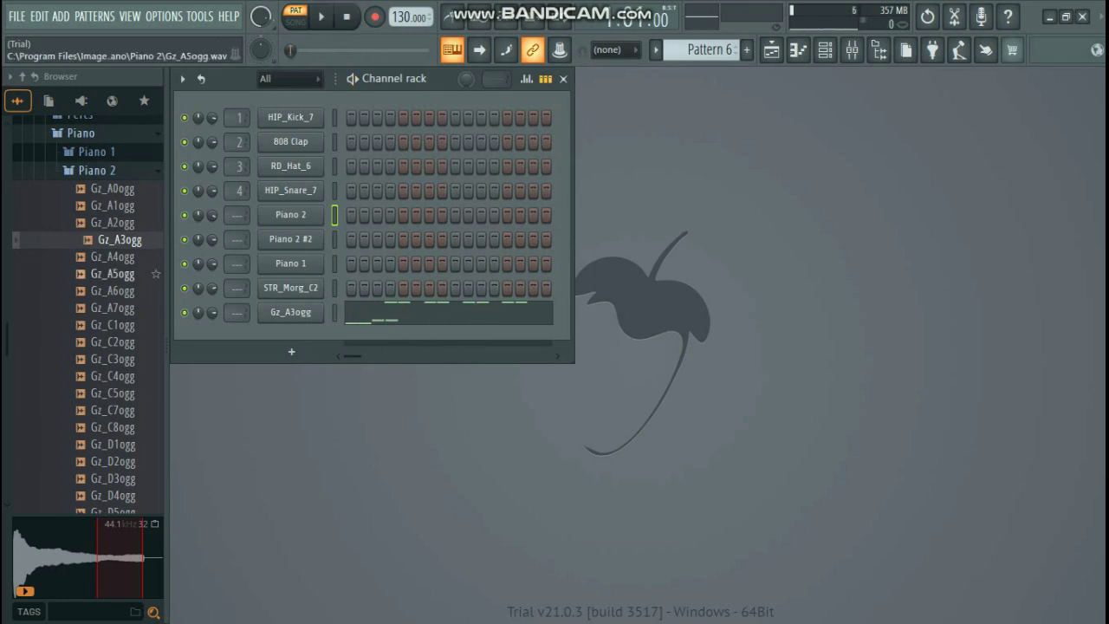
- Replace the Gz_A3ogg channel's instrument with the Piano 2 preset and check its other MIDI channels in the DirectWave player
click(97, 170)
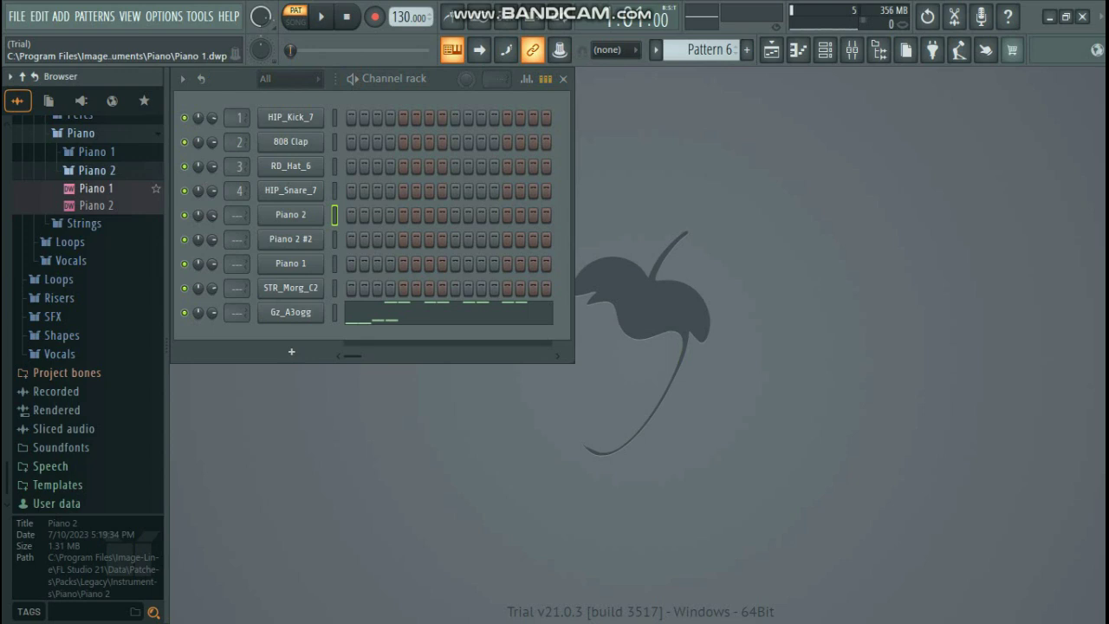
drag(96, 206, 260, 354)
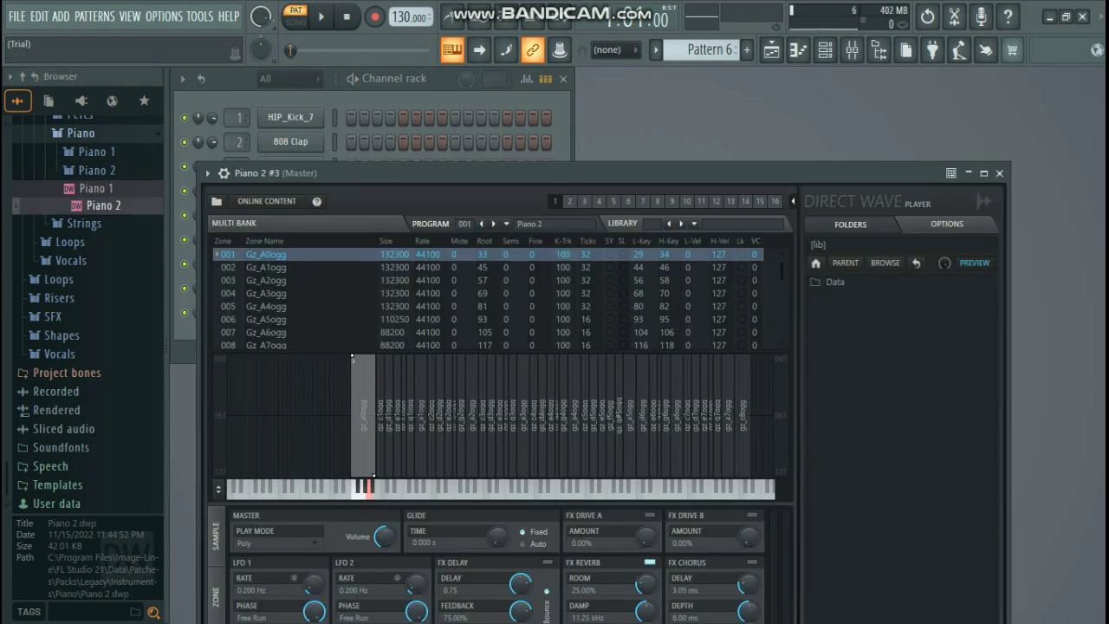
click(569, 201)
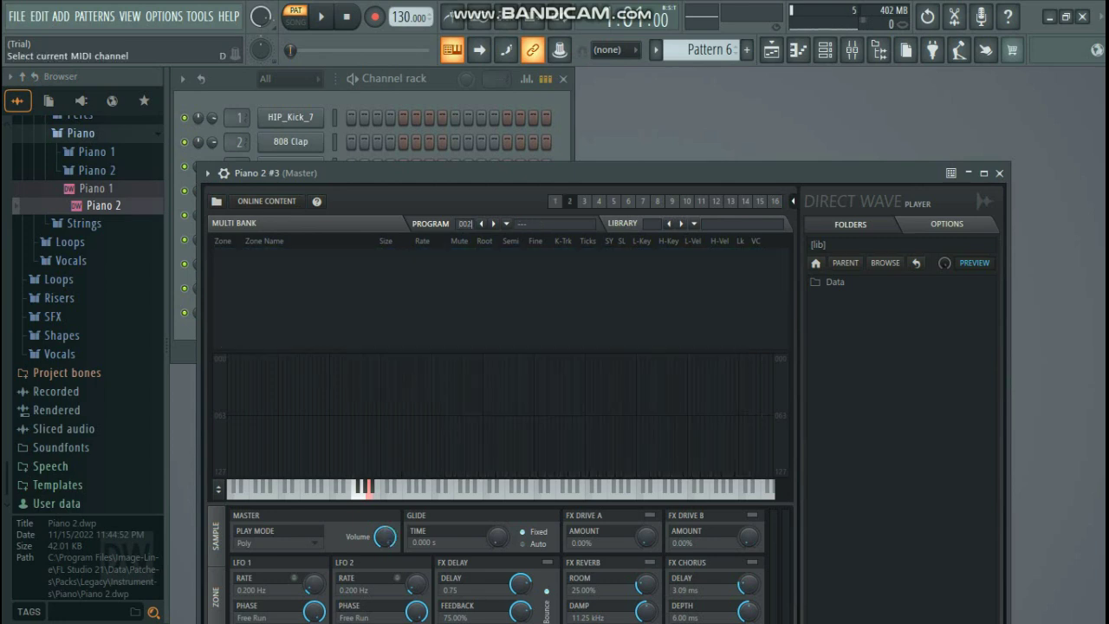
click(599, 201)
click(556, 201)
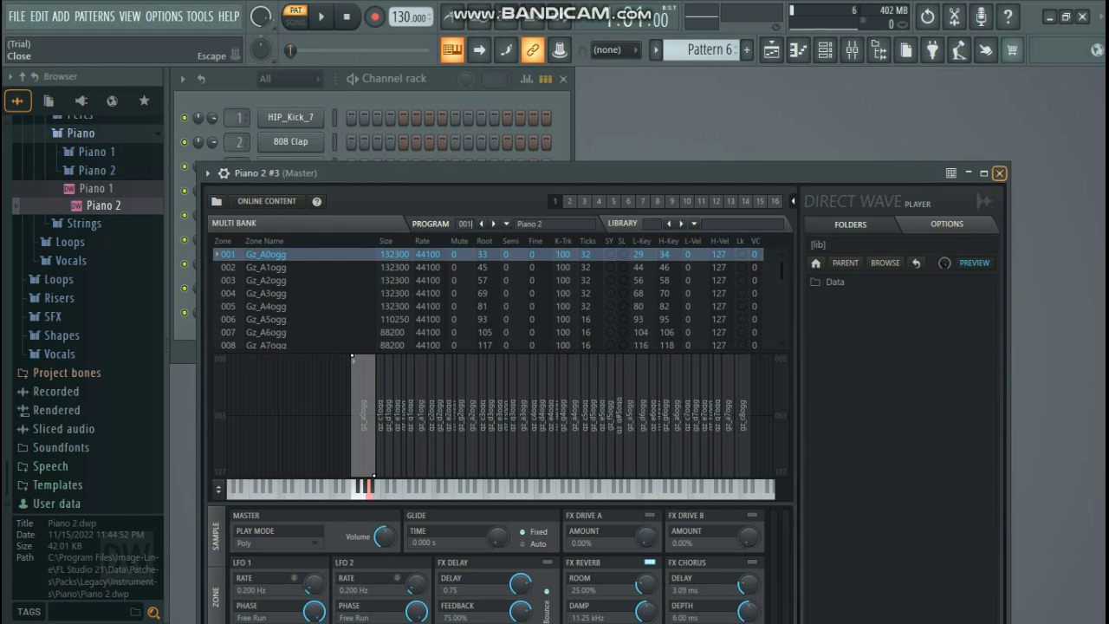
click(999, 172)
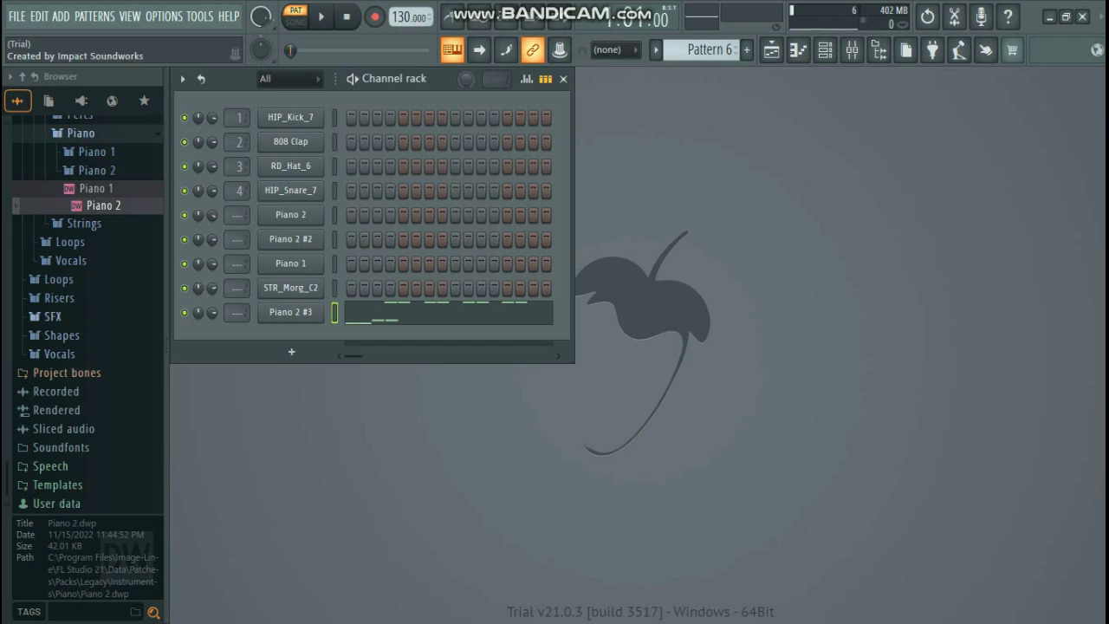
- Preview the STR_Cell_C4 and STR_Anty_A3 samples in the Strings folder
click(84, 223)
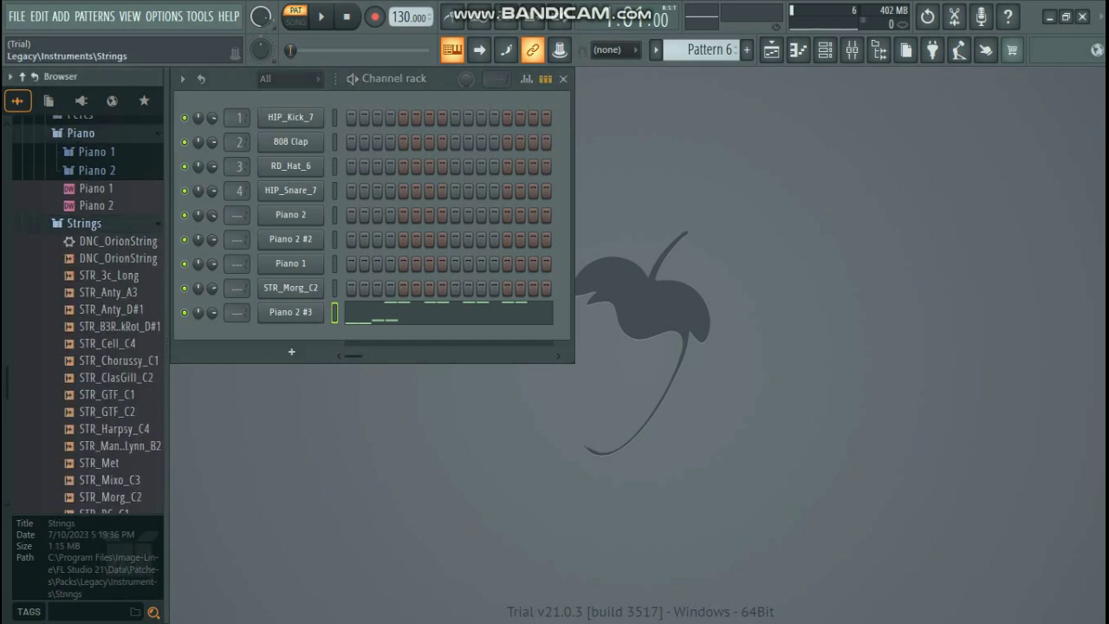
click(108, 343)
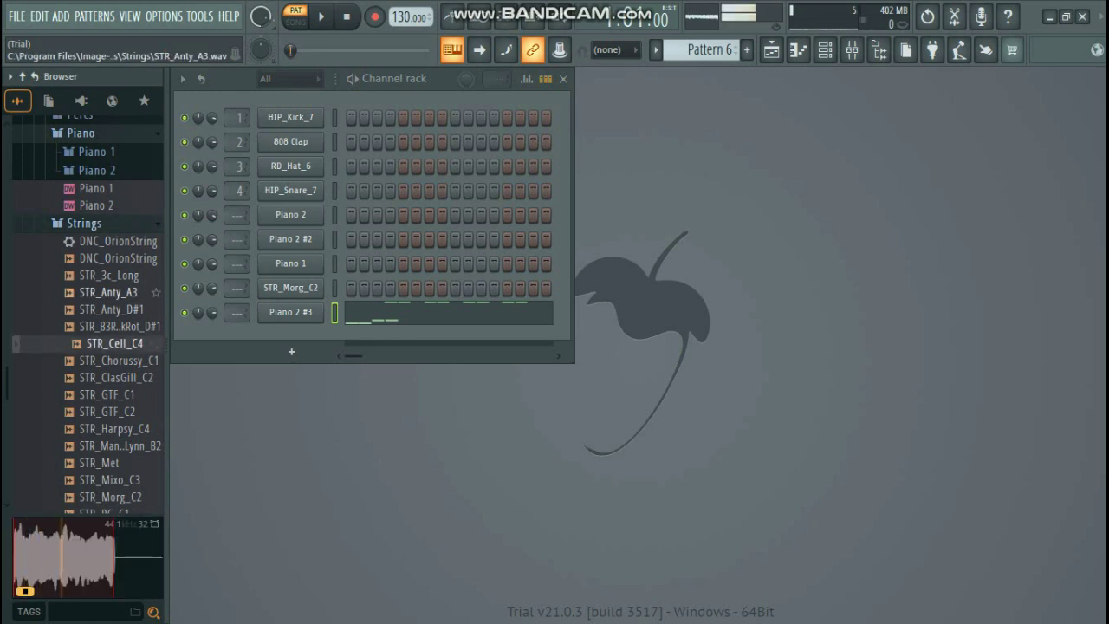
click(109, 293)
click(84, 224)
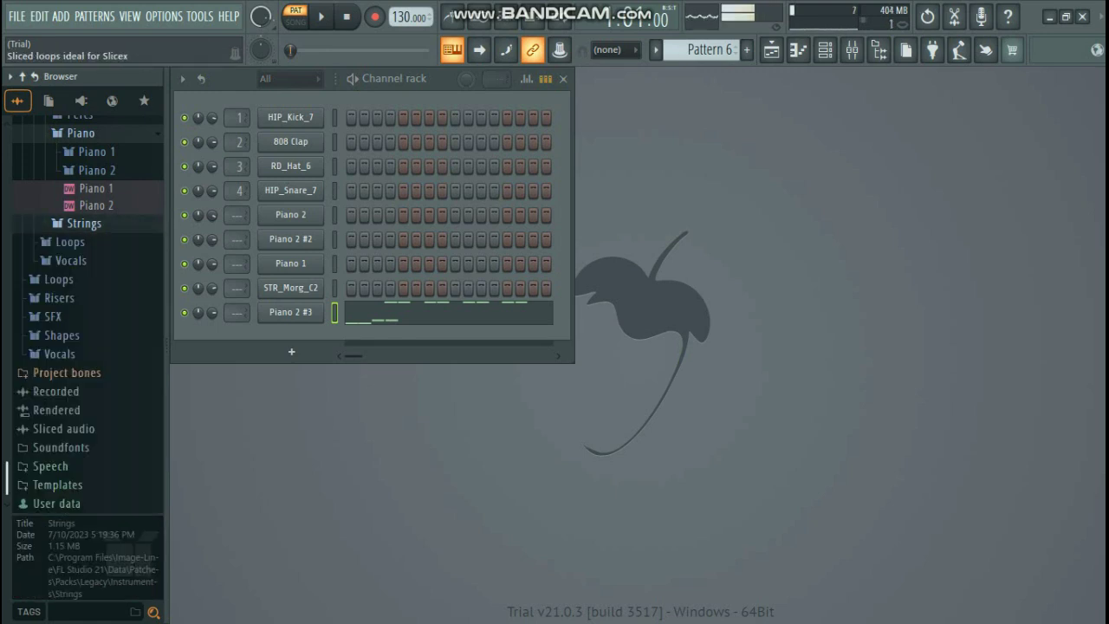
- Preview the MIXO_A_3(L)ogg sample from the Orchestral Strings folder and load it onto the Piano 2 #3 channel
scroll(83, 295, up, 5)
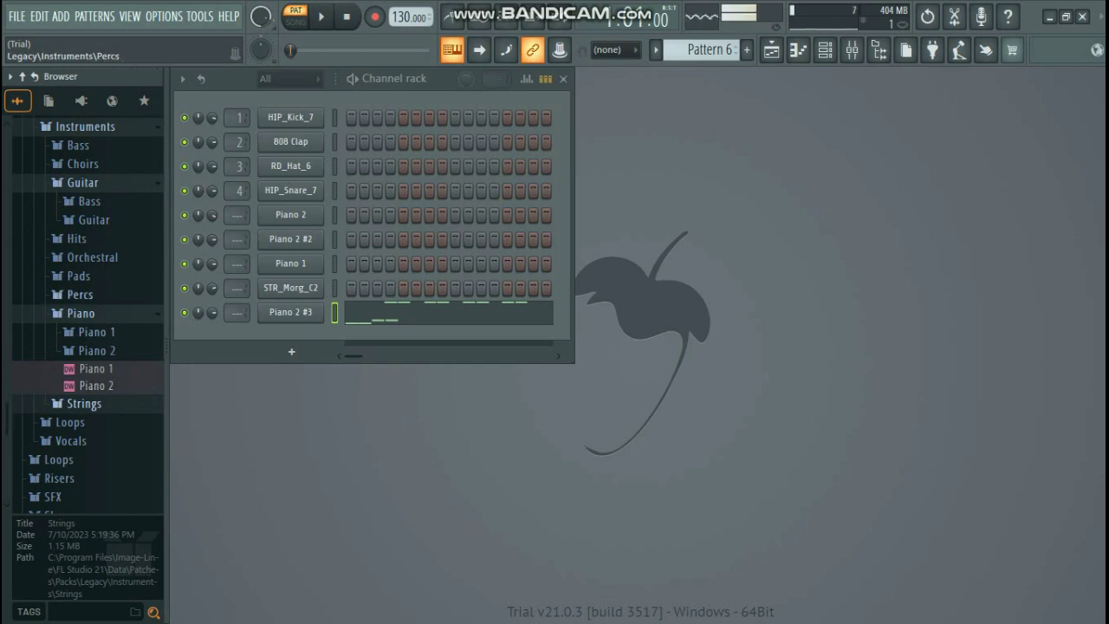
click(81, 313)
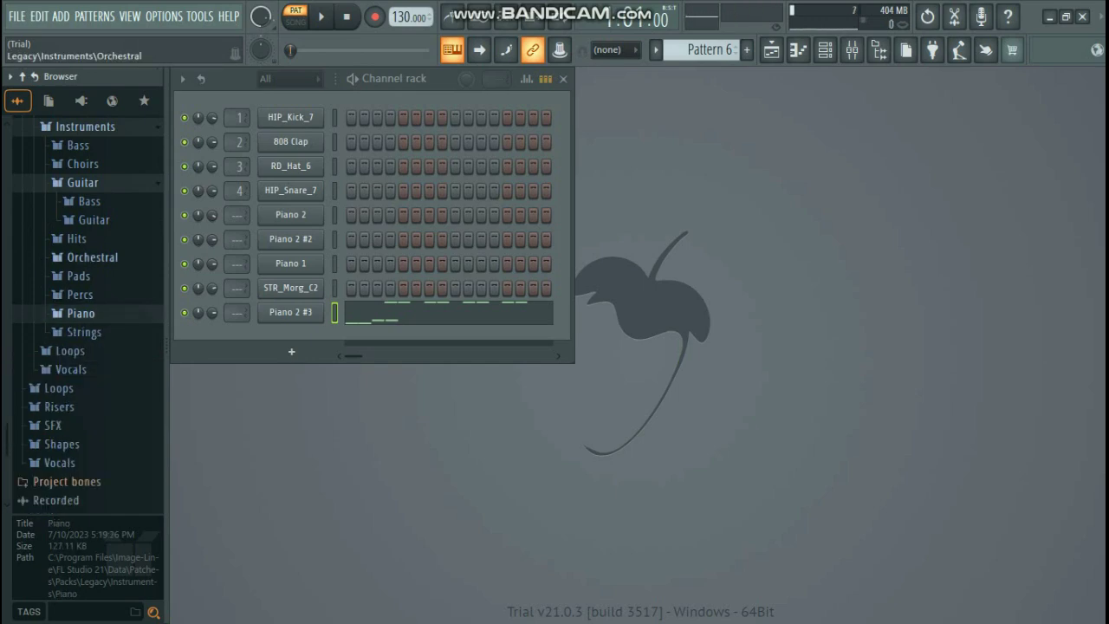
click(92, 257)
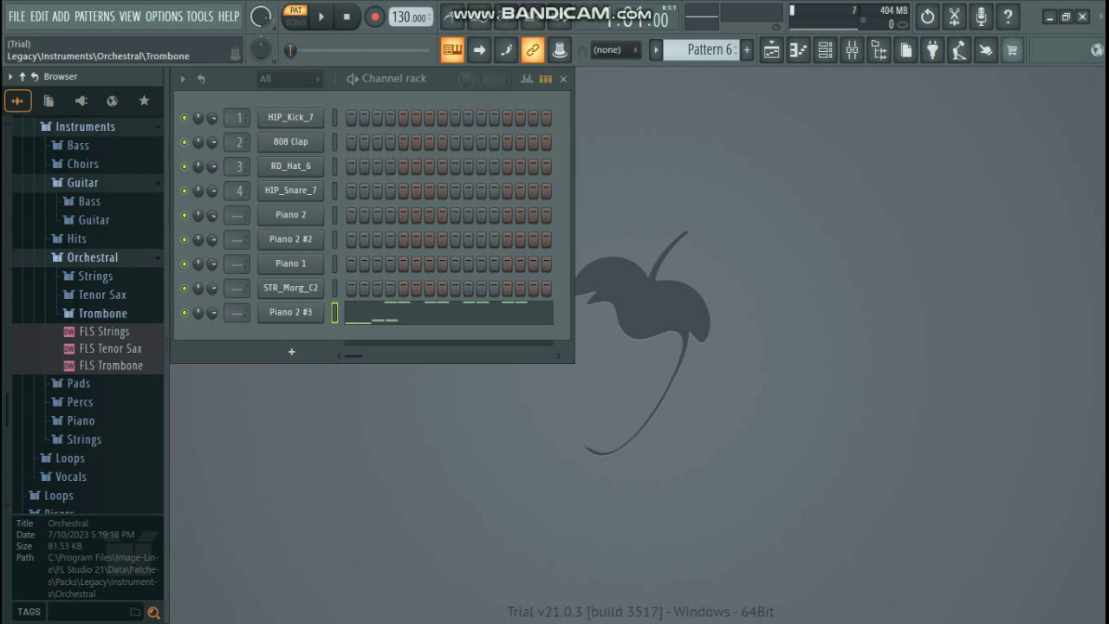
click(95, 276)
click(128, 294)
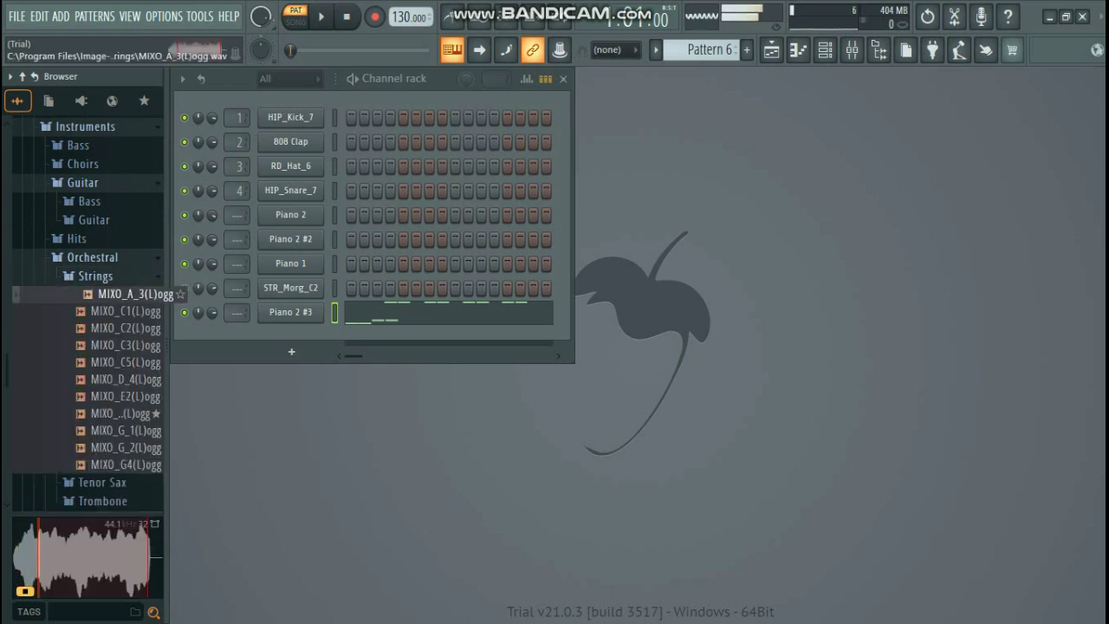
drag(128, 294, 236, 355)
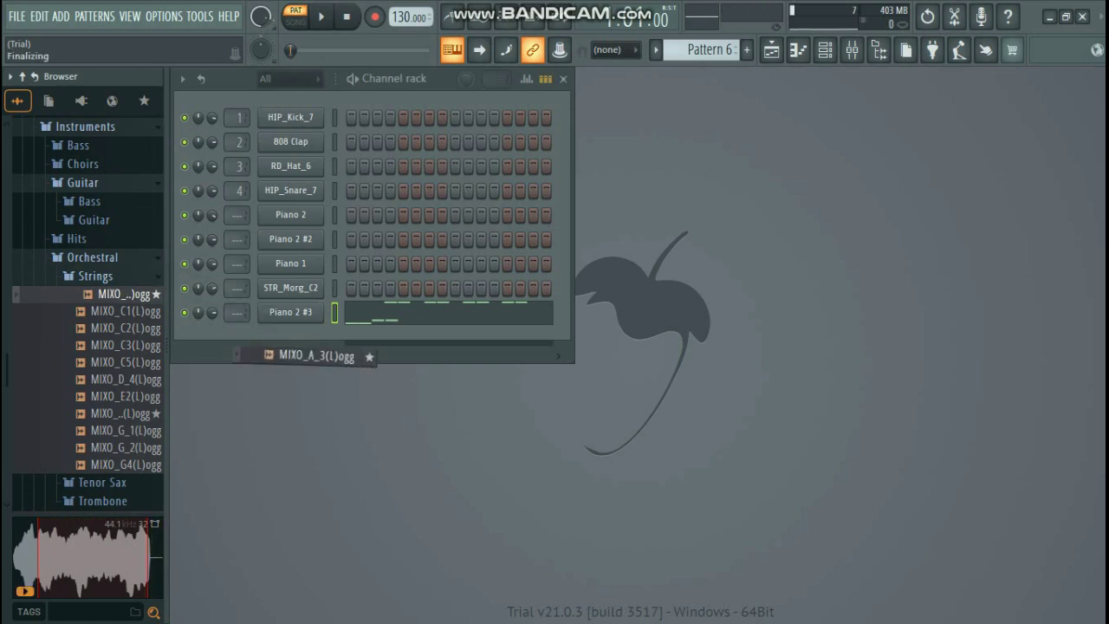
- Inspect the MIXO_A_3(L)ogg channel in the DirectWave player and listen to Pattern 6 with it
click(291, 312)
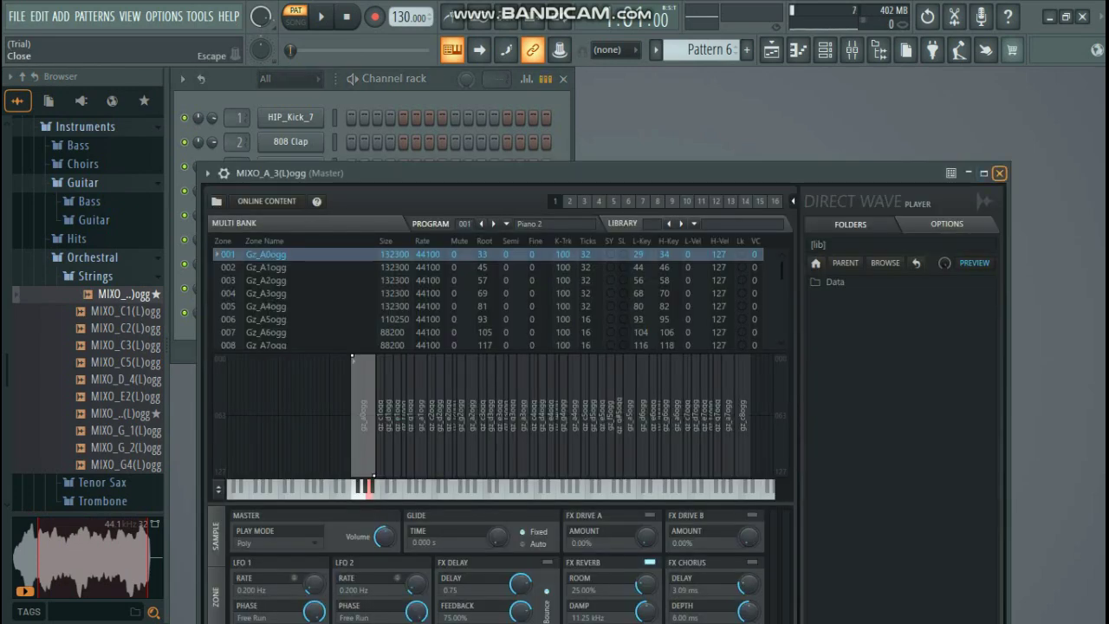
click(999, 173)
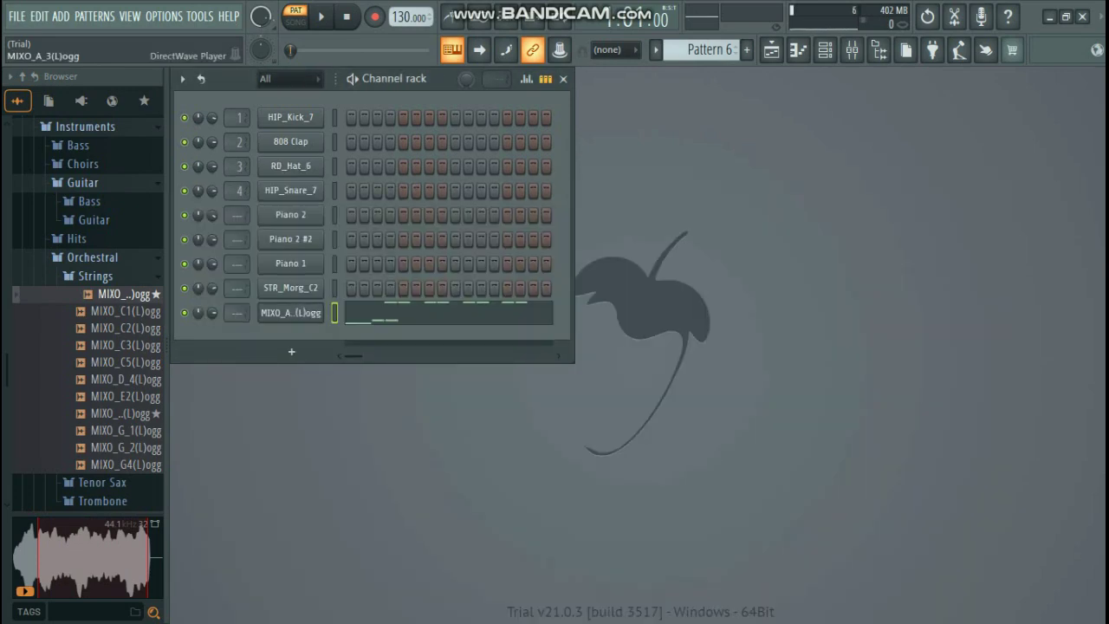
right_click(321, 309)
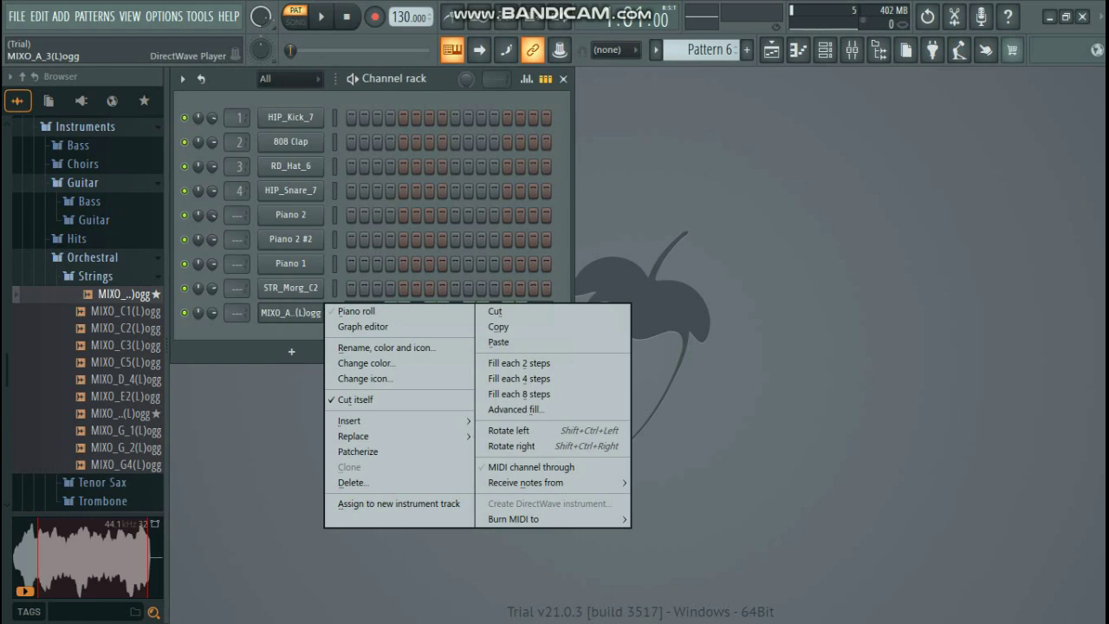
click(312, 312)
click(312, 312)
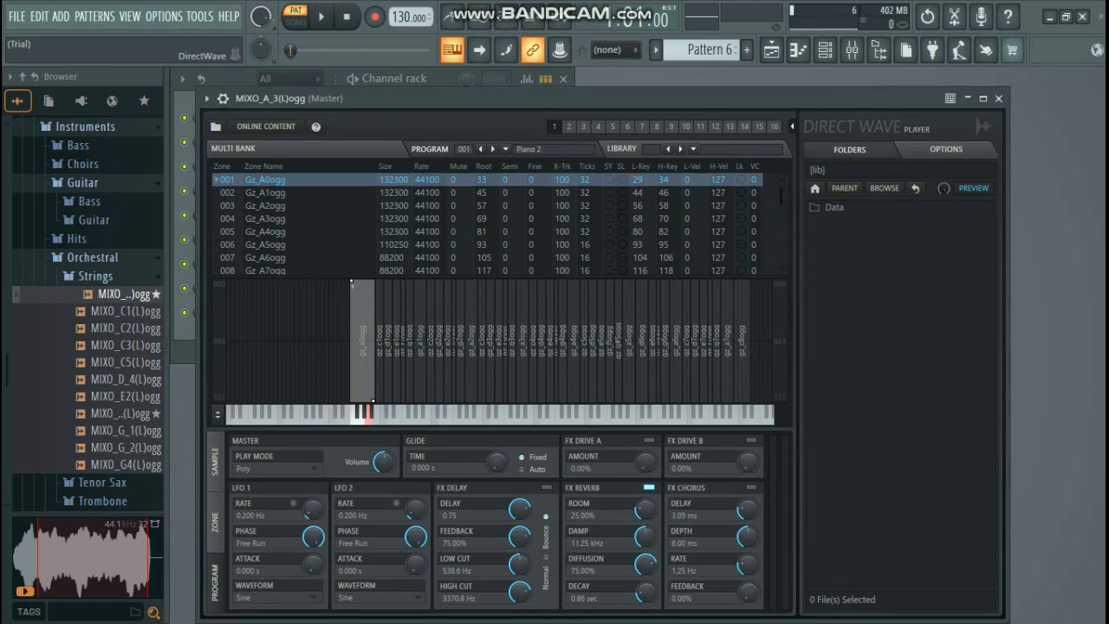
key(space)
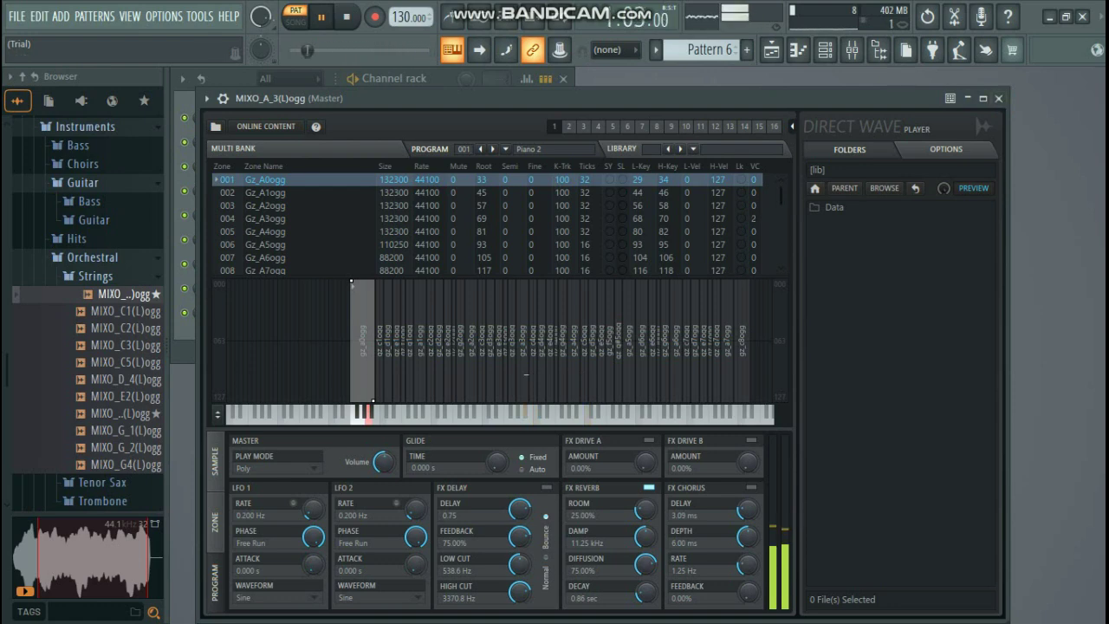
click(998, 98)
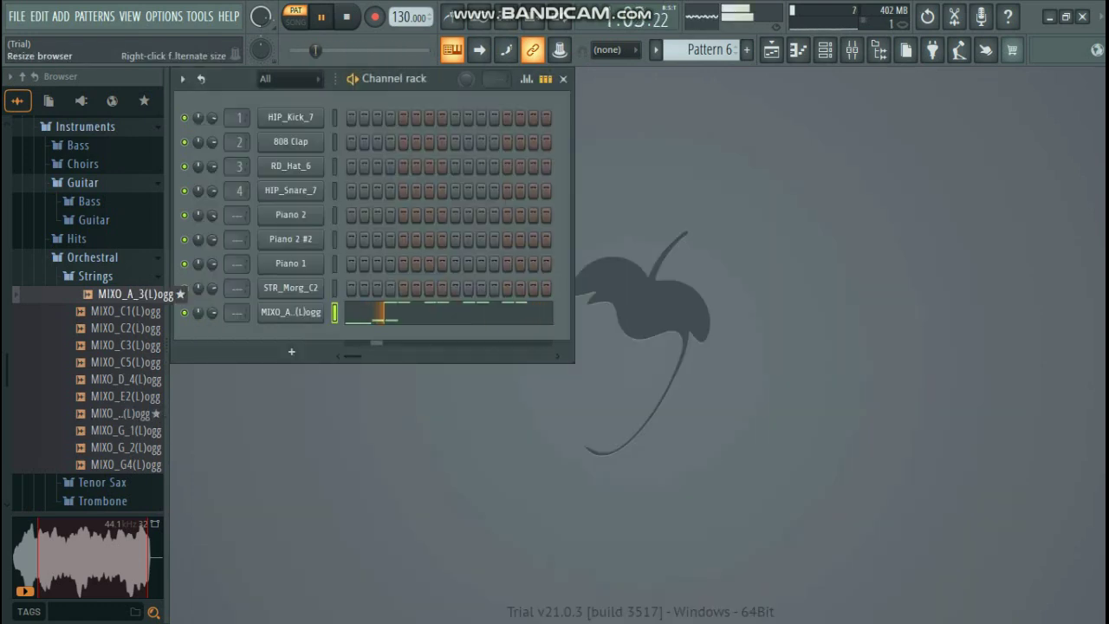
click(347, 16)
- Preview the MIXO_E2(L)ogg sample, load it onto the MIXO_A_3(L)ogg channel and play Pattern 6
click(130, 396)
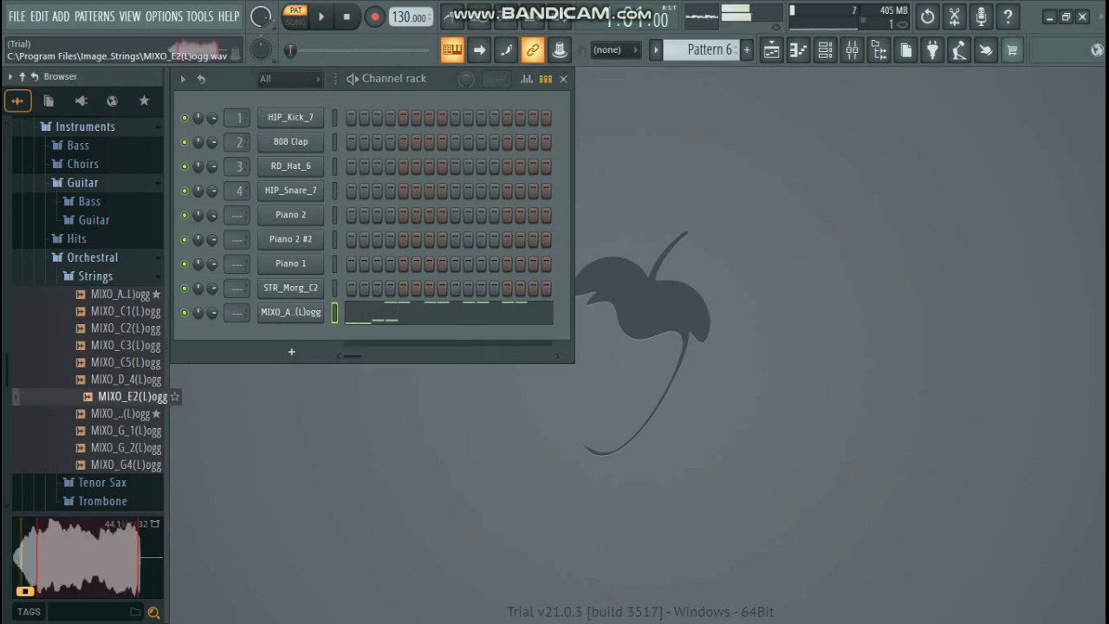
drag(130, 396, 291, 314)
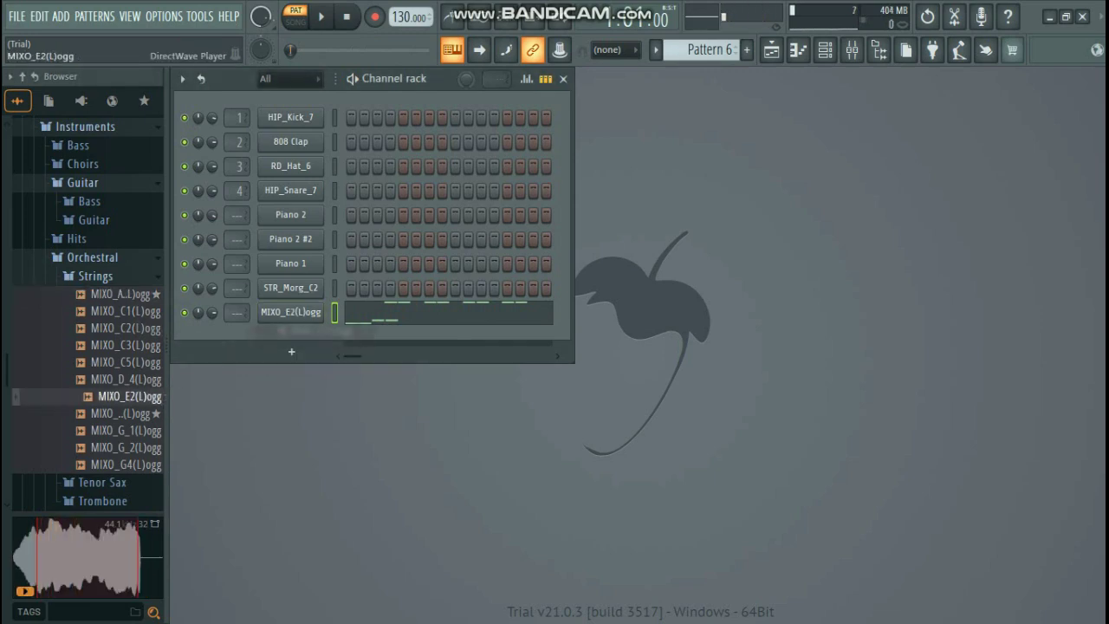
click(321, 16)
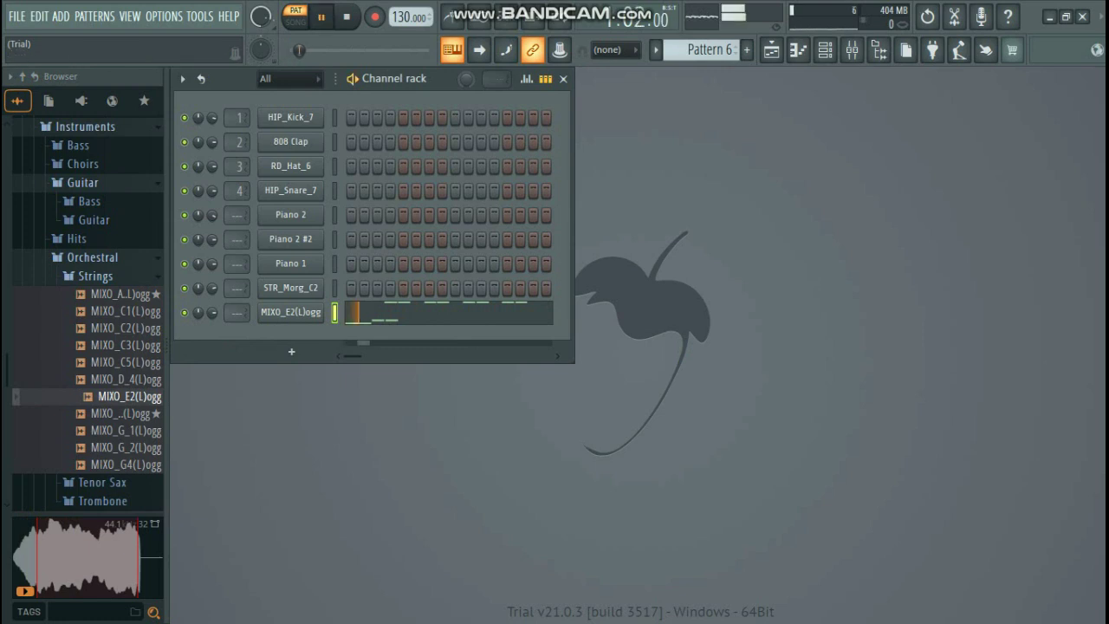
- Add the MIXO_E2(L)ogg sample as a new channel and delete the existing MIXO_E2(L)ogg channel
click(346, 16)
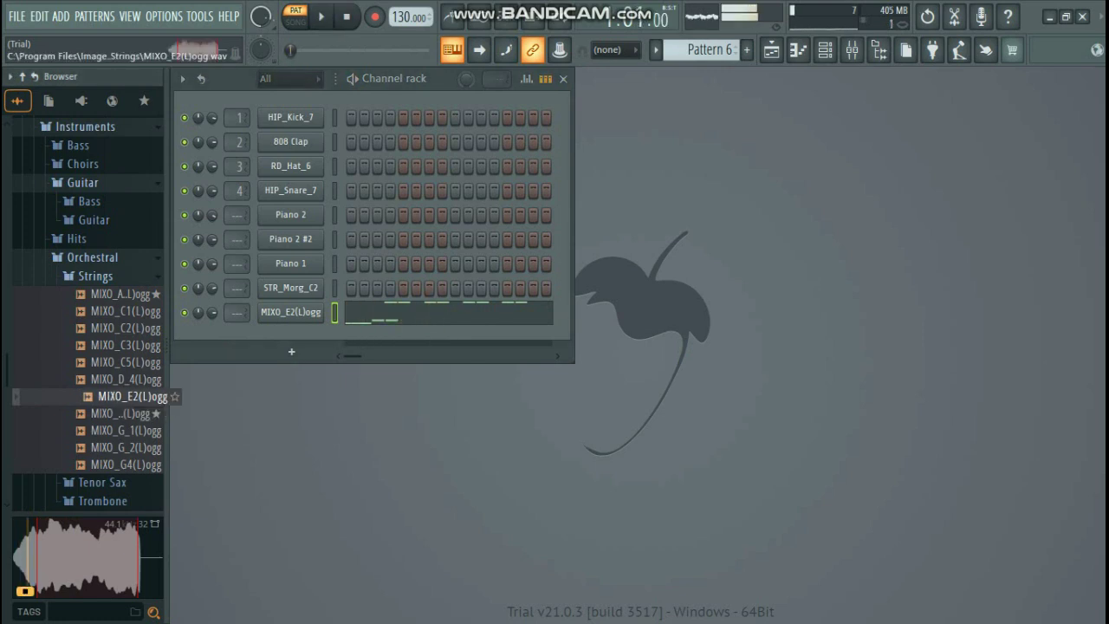
drag(130, 396, 335, 376)
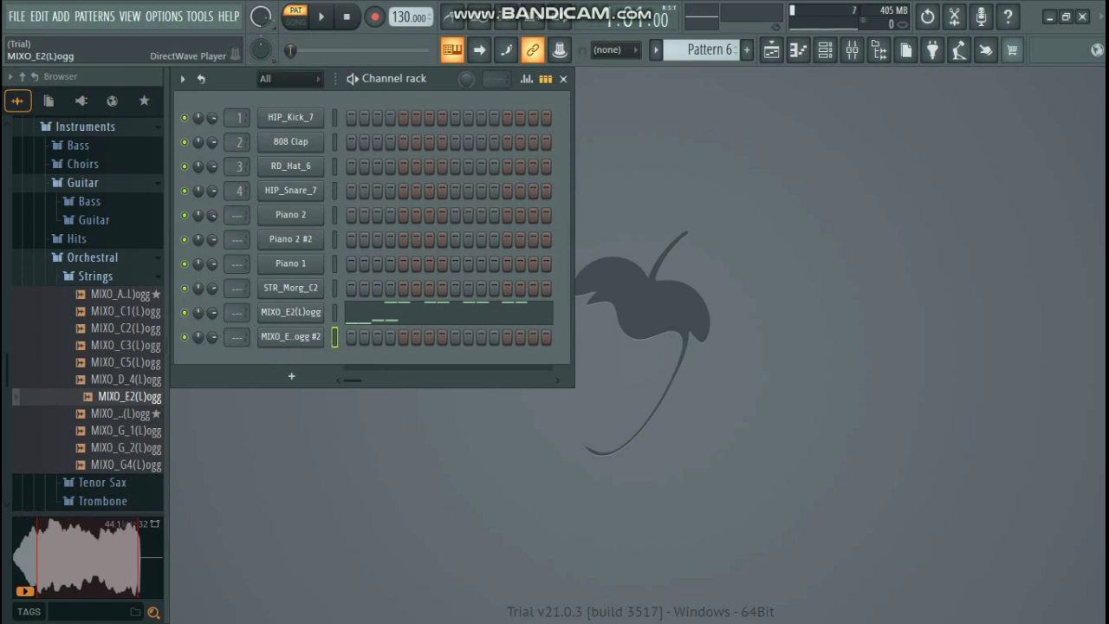
right_click(260, 307)
click(351, 483)
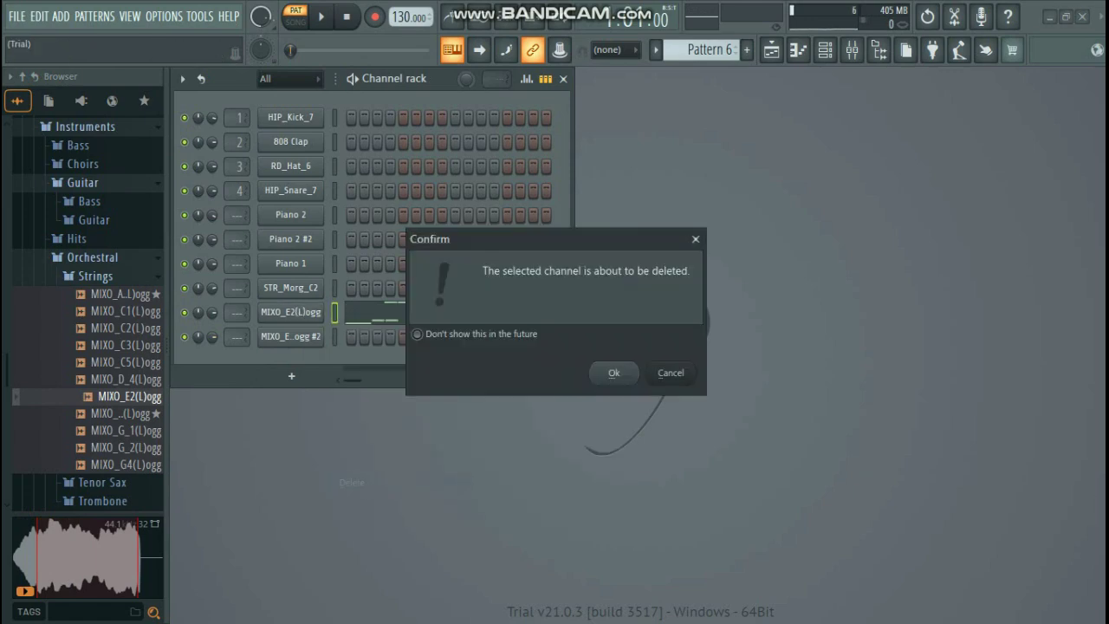
click(613, 373)
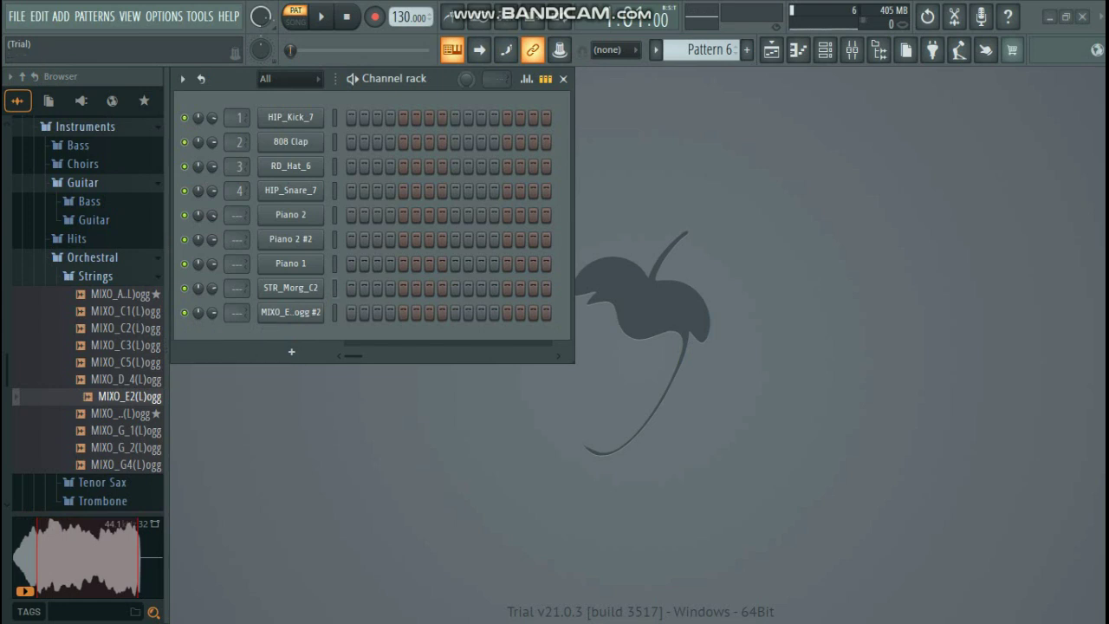
- Paste the melody notes into the MIXO_E2(L)ogg #2 channel and play Pattern 6
click(286, 312)
click(669, 194)
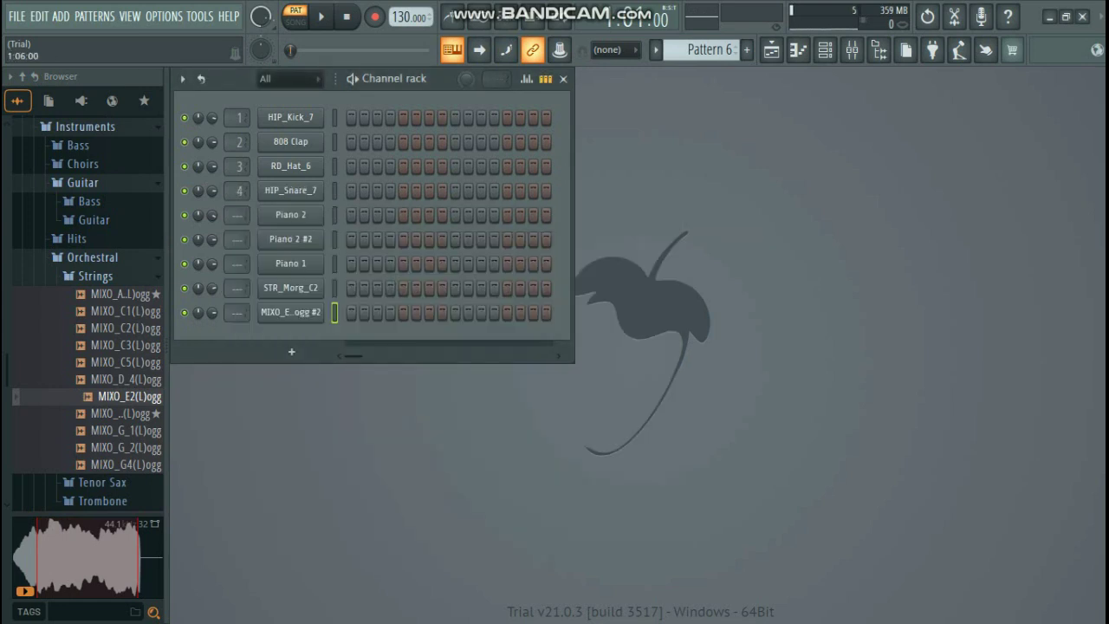
right_click(319, 310)
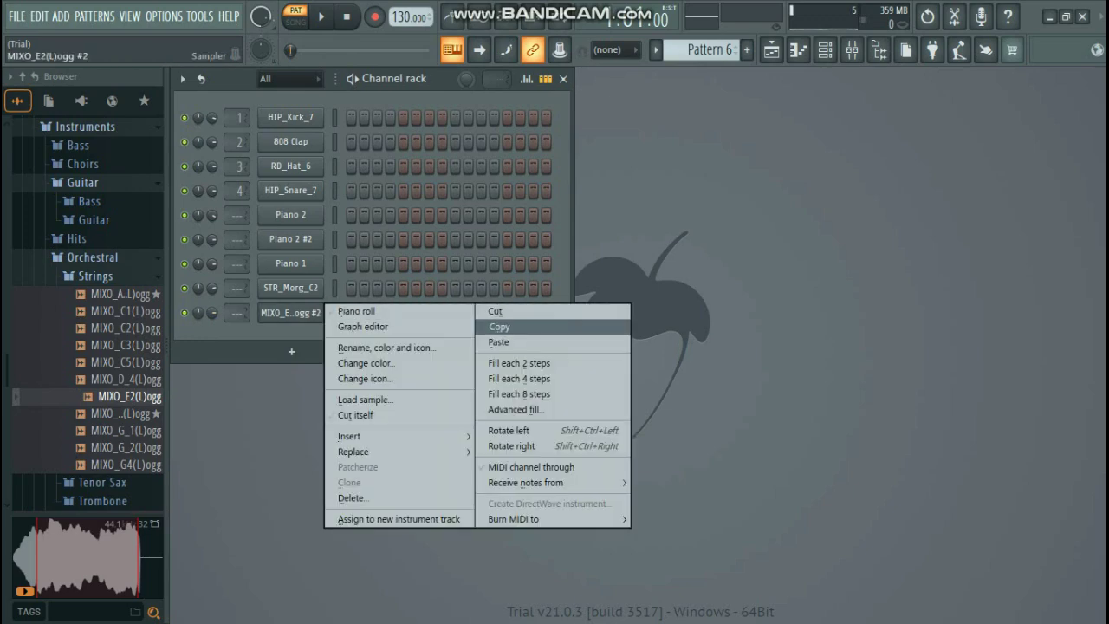
click(499, 342)
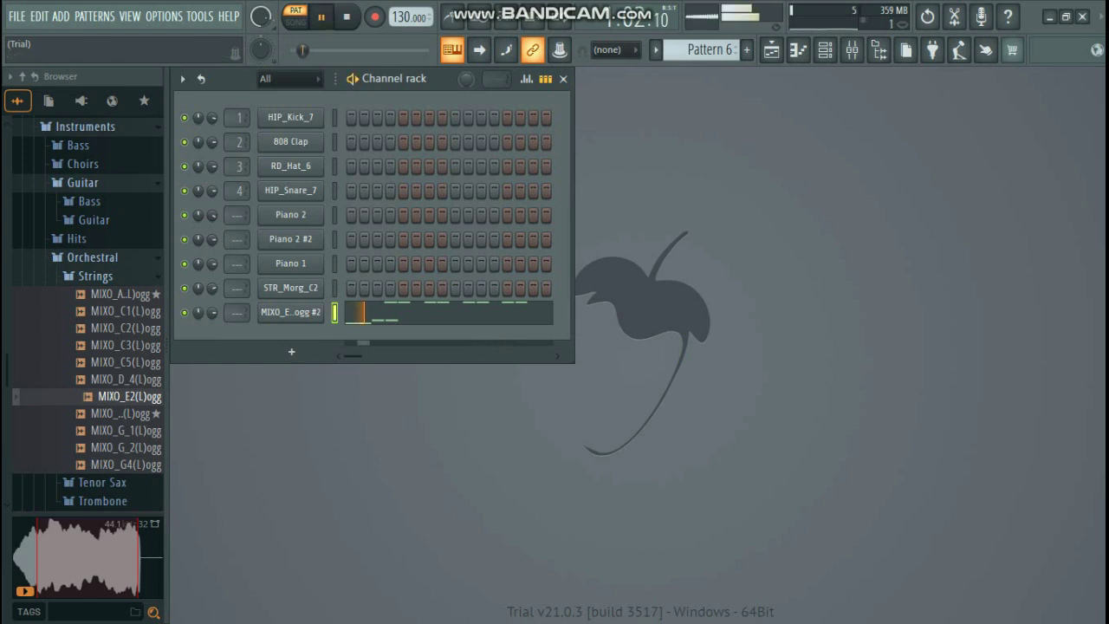
- Try the MIXO_C2(L)ogg sample on the MIXO_E2(L)ogg #2 channel with Pattern 6 and replace it with the FLS Trombone instrument
click(126, 328)
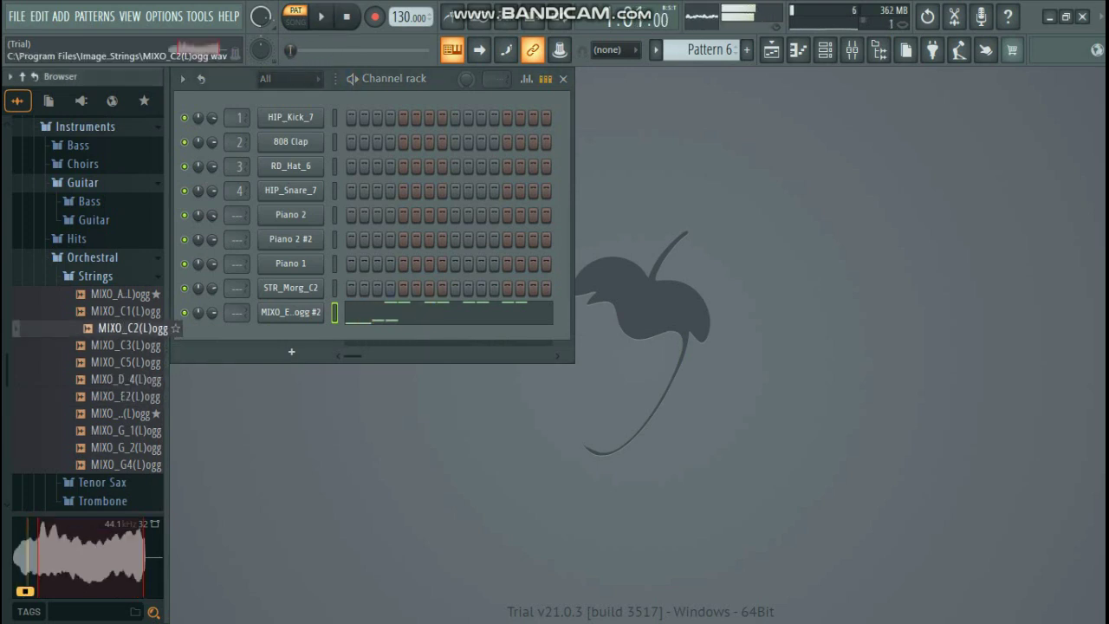
drag(126, 327, 291, 312)
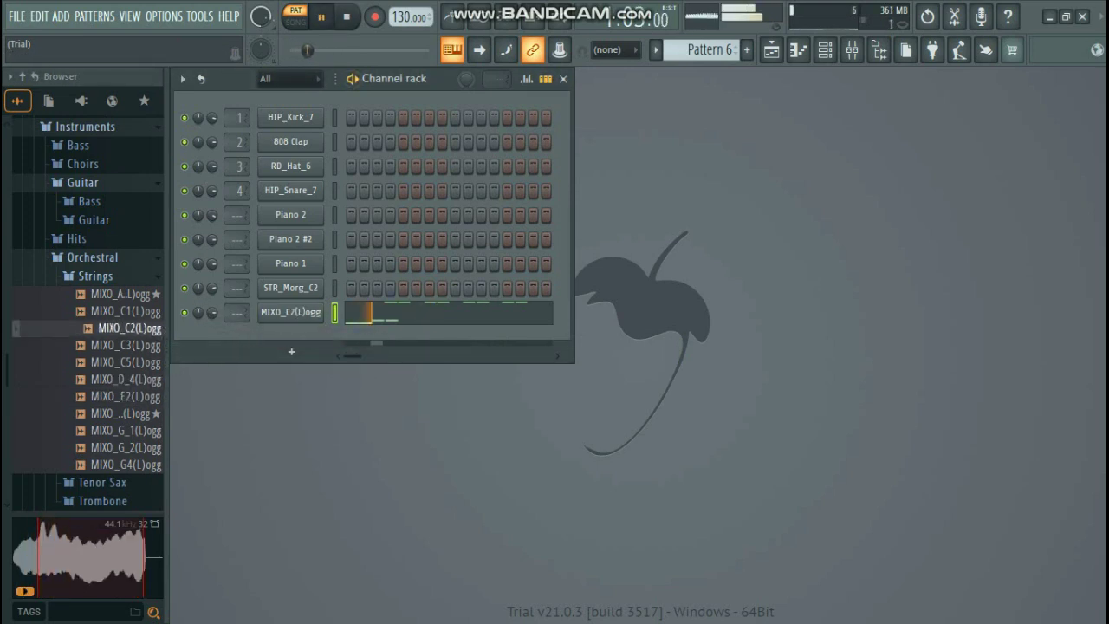
click(96, 276)
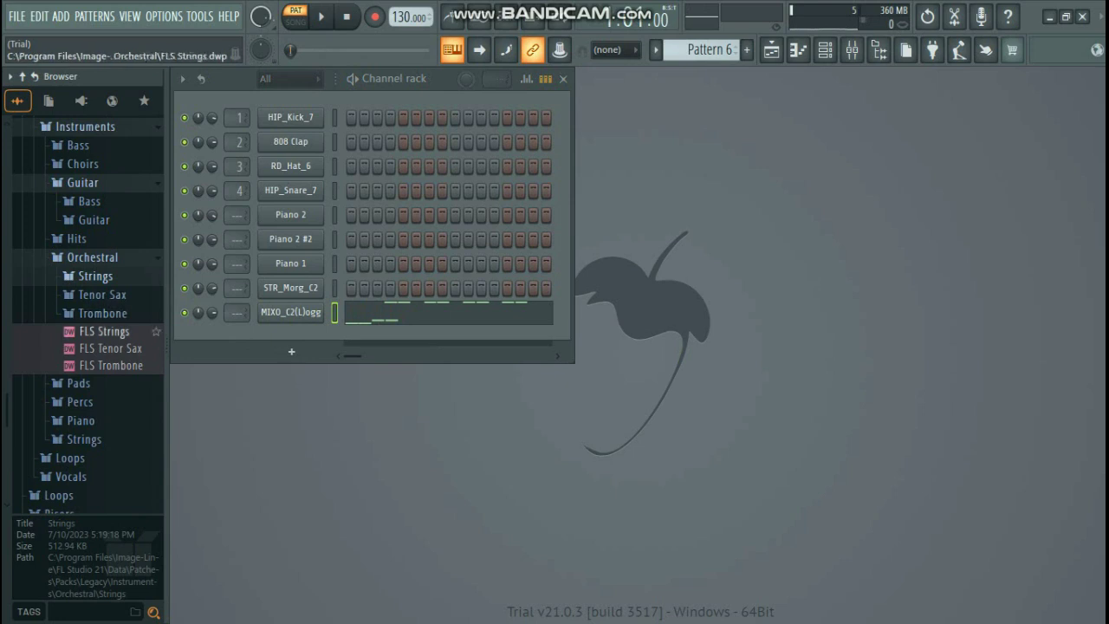
drag(111, 365, 276, 357)
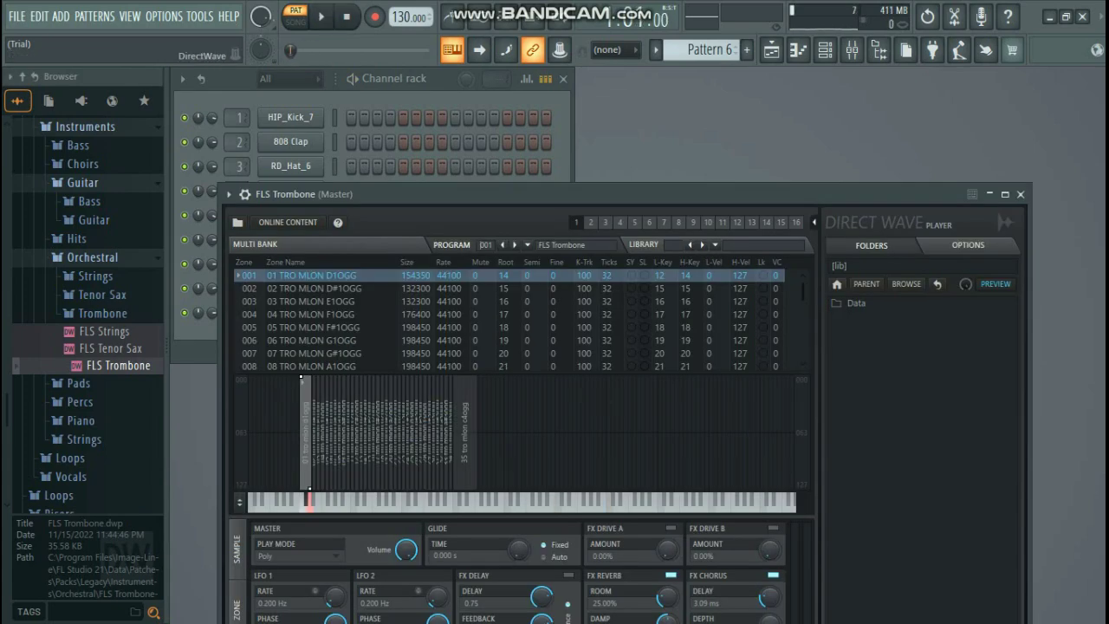
click(1020, 194)
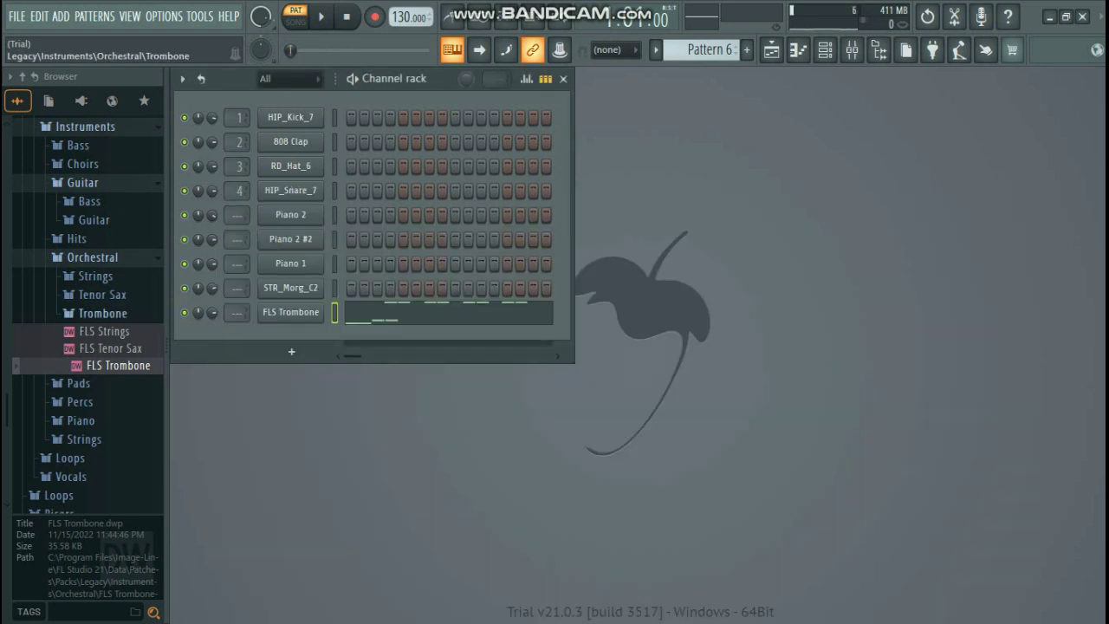
- Preview the MIXO_D_4(L)ogg sample in the Orchestral Strings folder and look through the Hits folder
click(95, 275)
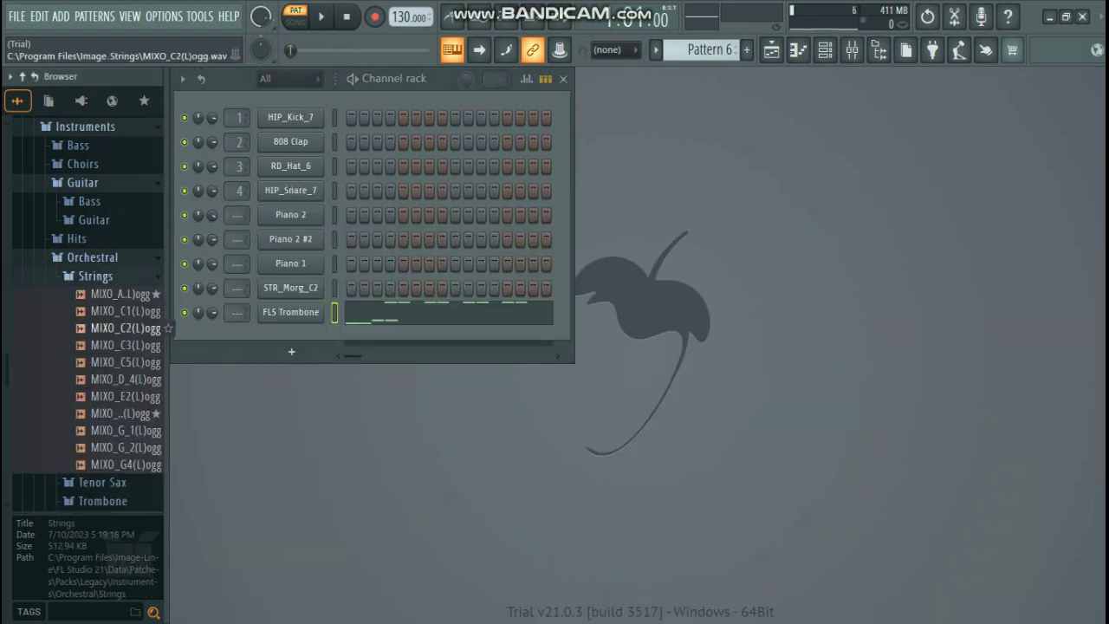
click(130, 379)
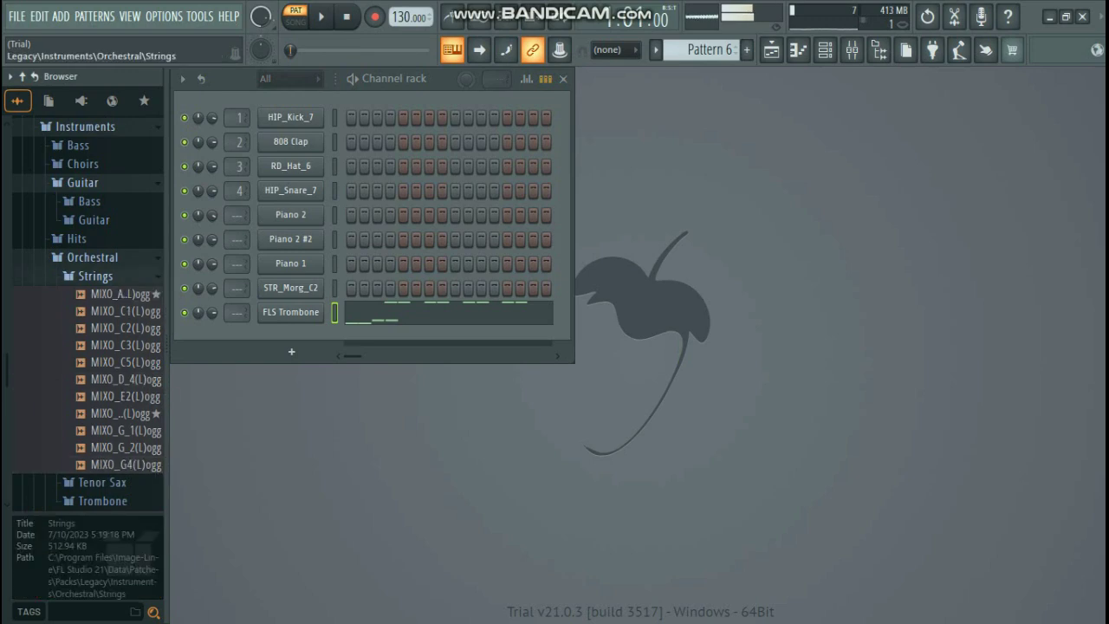
click(96, 276)
click(92, 258)
click(76, 238)
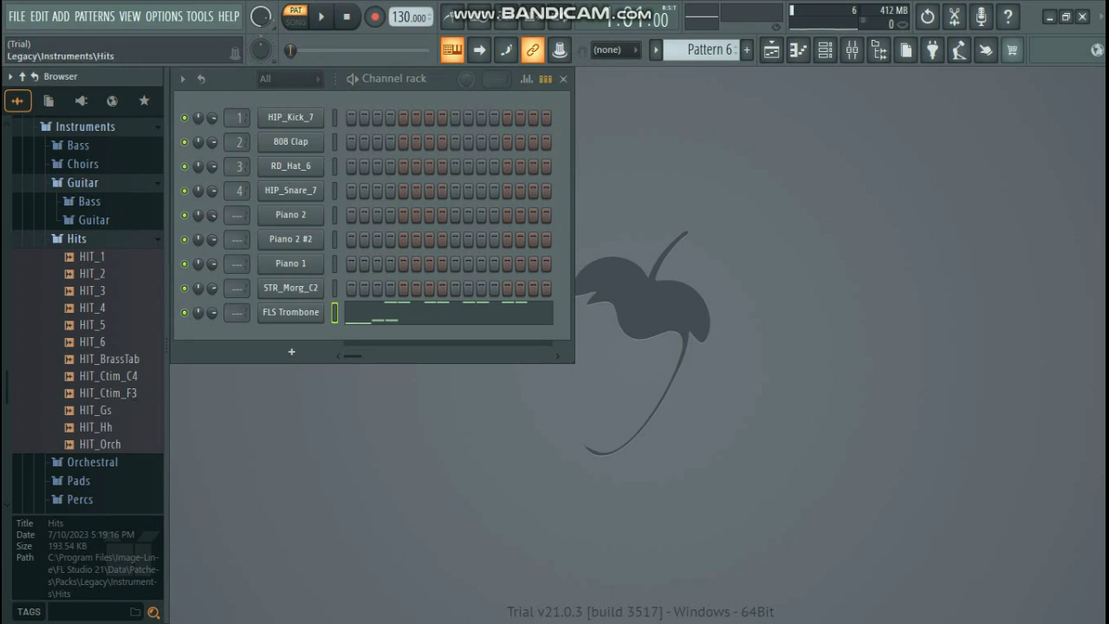
click(77, 238)
- Add the Acoustic Guitar 09 instrument from the Guitar folder as a new channel and delete the FLS Trombone channel
click(94, 220)
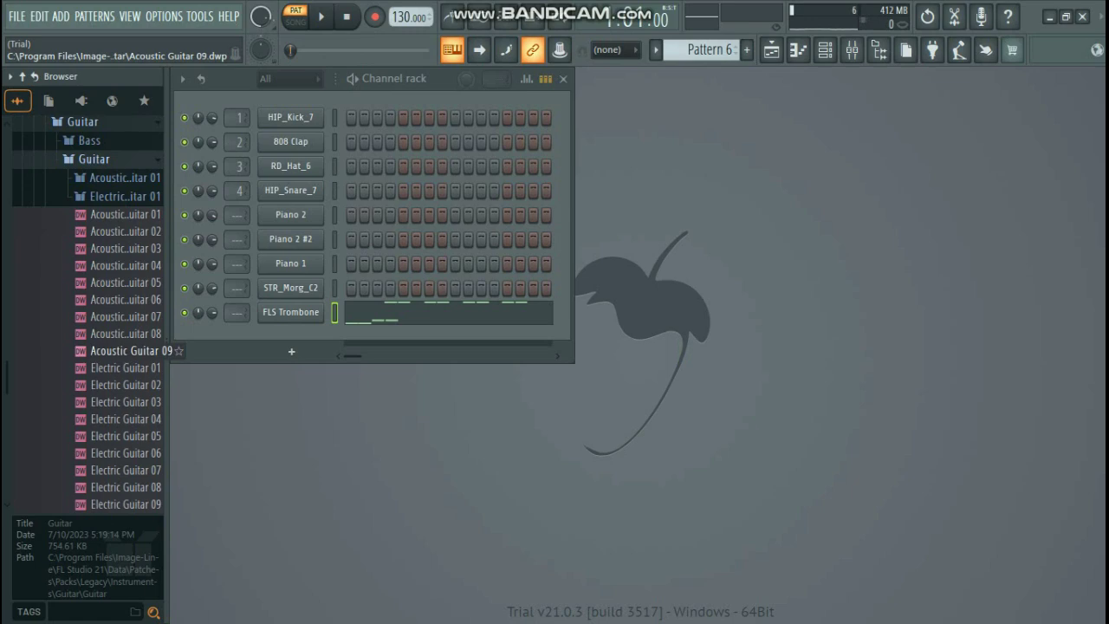
drag(130, 350, 291, 371)
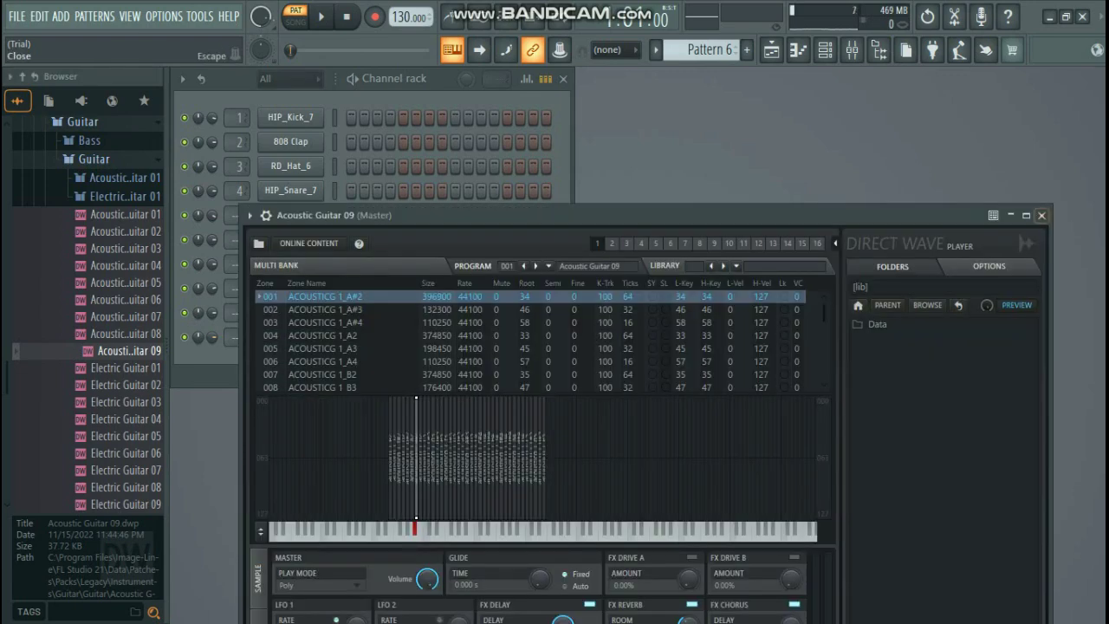
click(1042, 215)
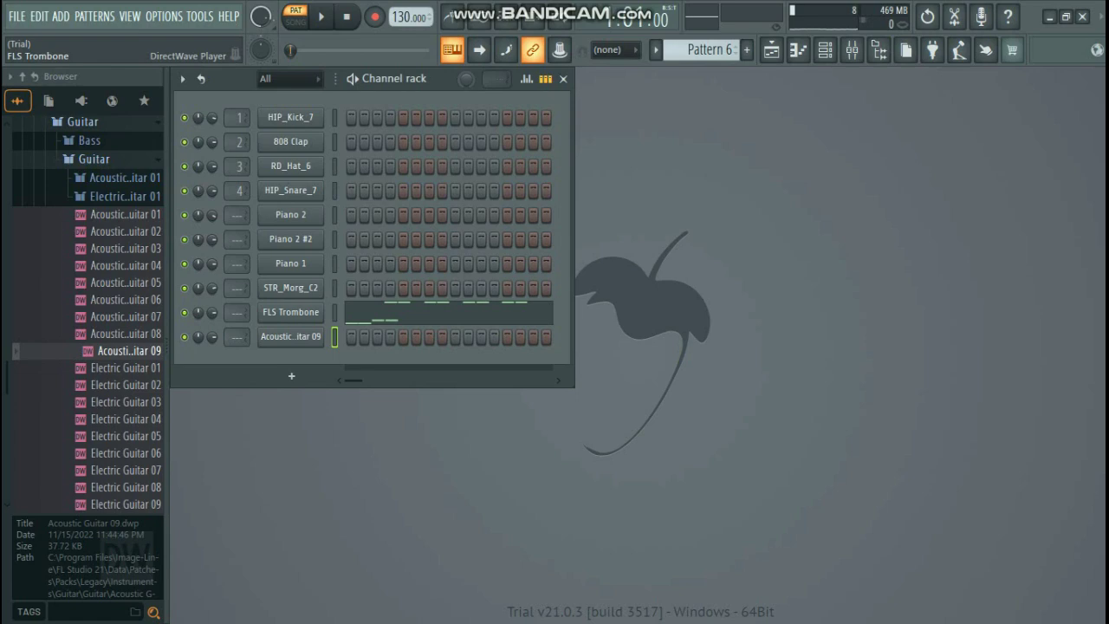
right_click(319, 310)
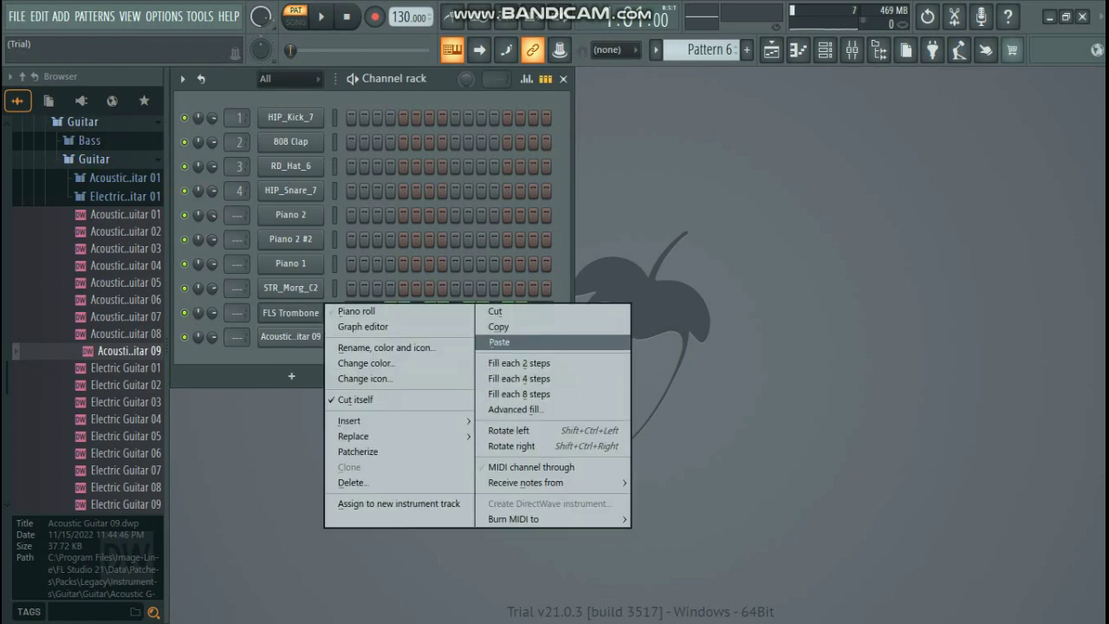
click(351, 483)
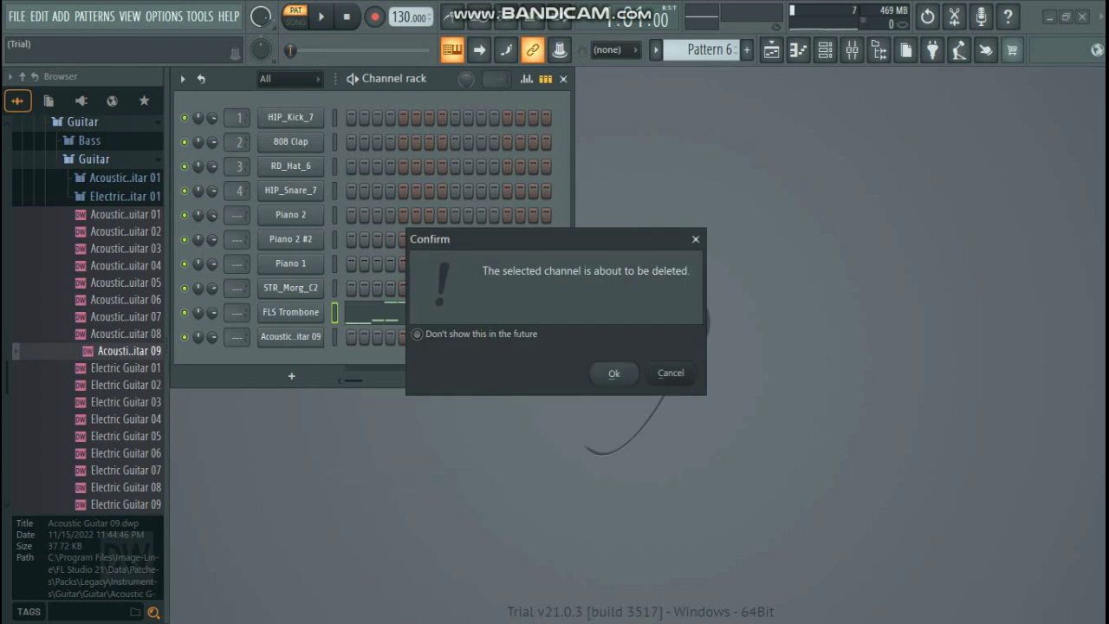
click(613, 373)
- Paste the melody notes into the Acoustic Guitar 09 channel and listen to Pattern 6 with it
right_click(319, 312)
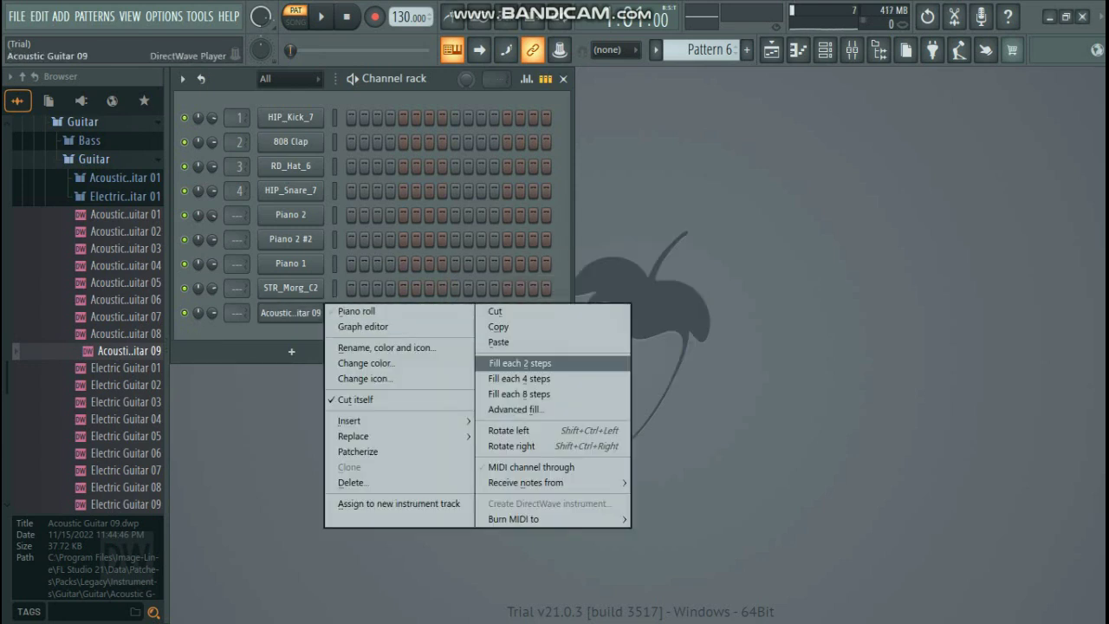
click(520, 363)
click(320, 17)
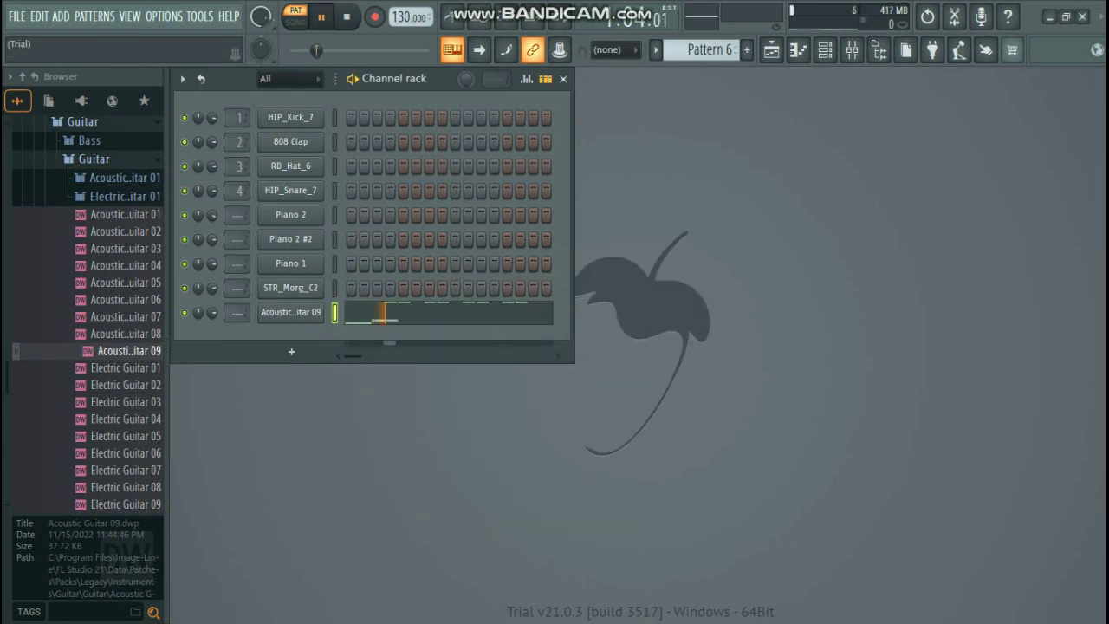
click(346, 16)
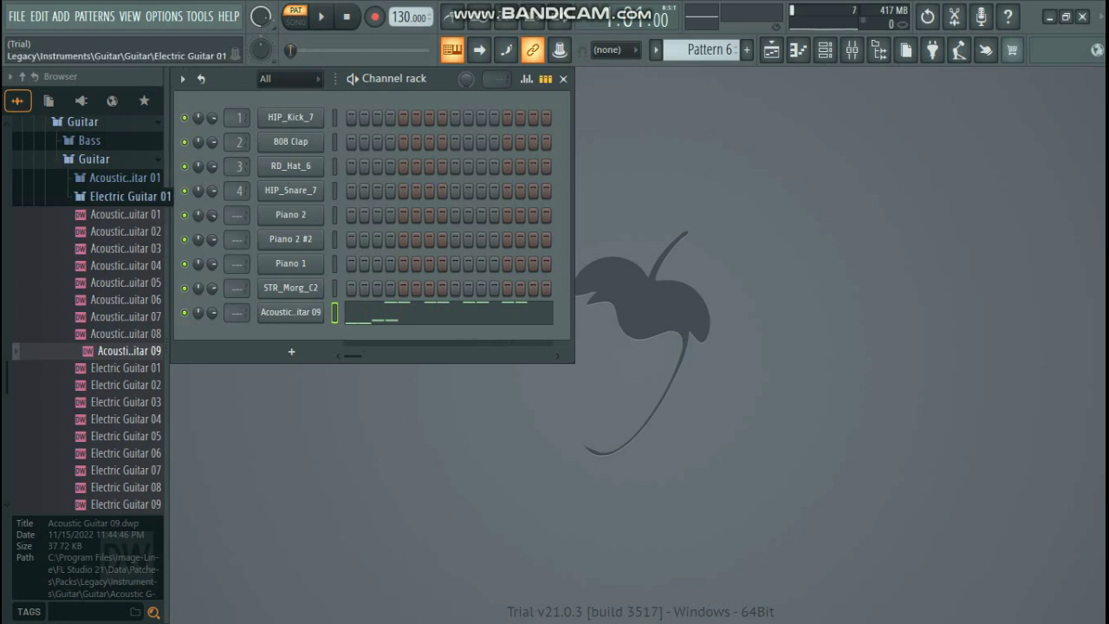
- Look through the sound packs, including the FLEX packs, for another instrument for the melody
click(94, 159)
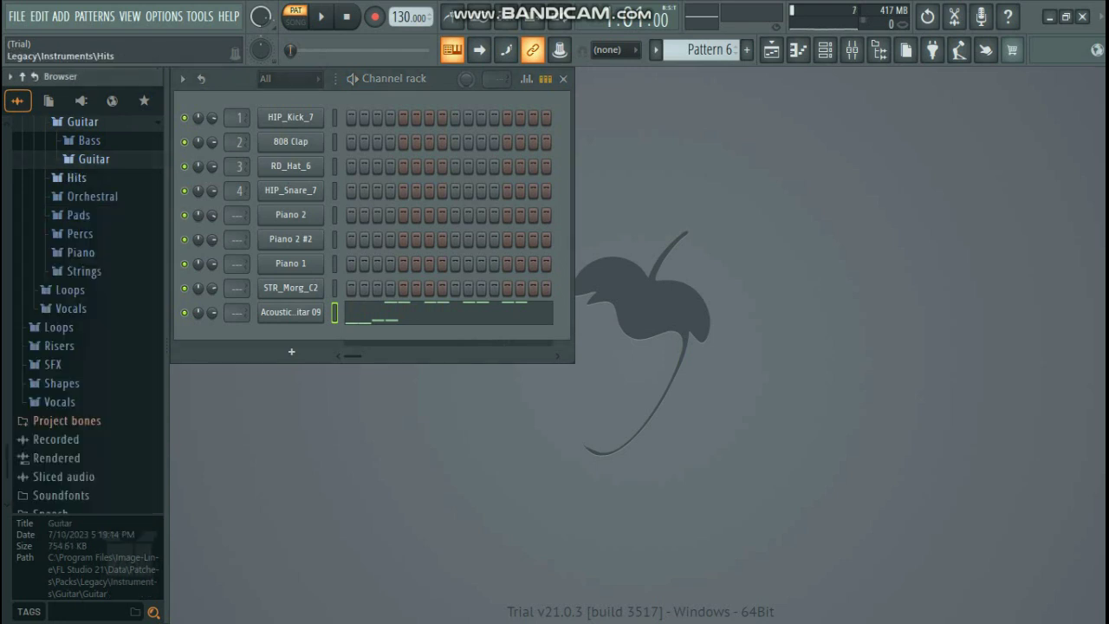
scroll(87, 312, up, 5)
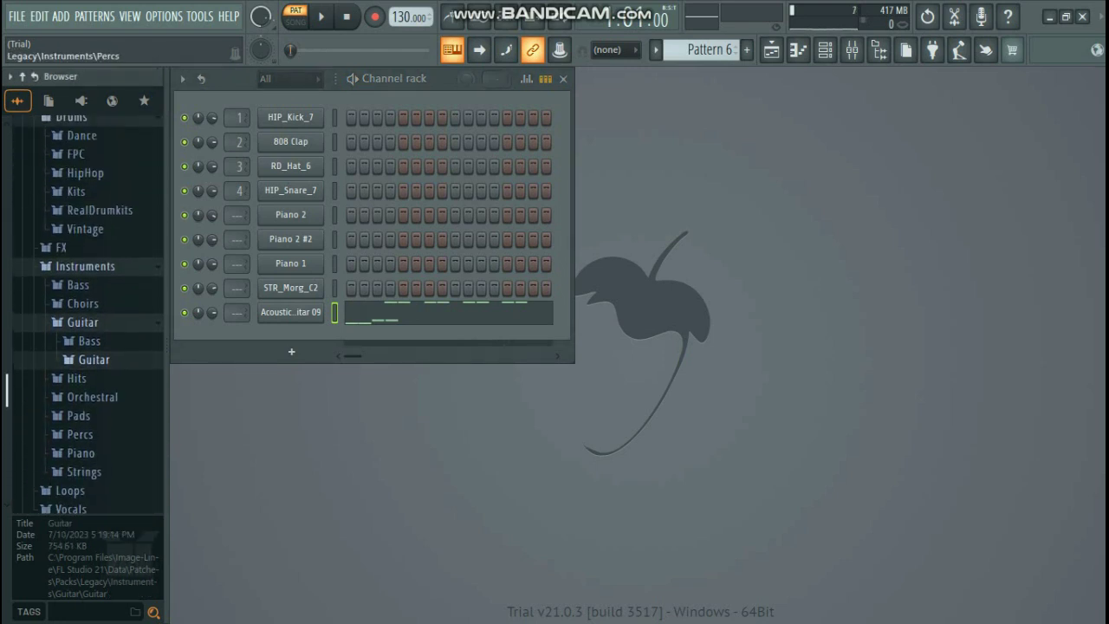
scroll(86, 312, up, 1)
scroll(84, 315, up, 10)
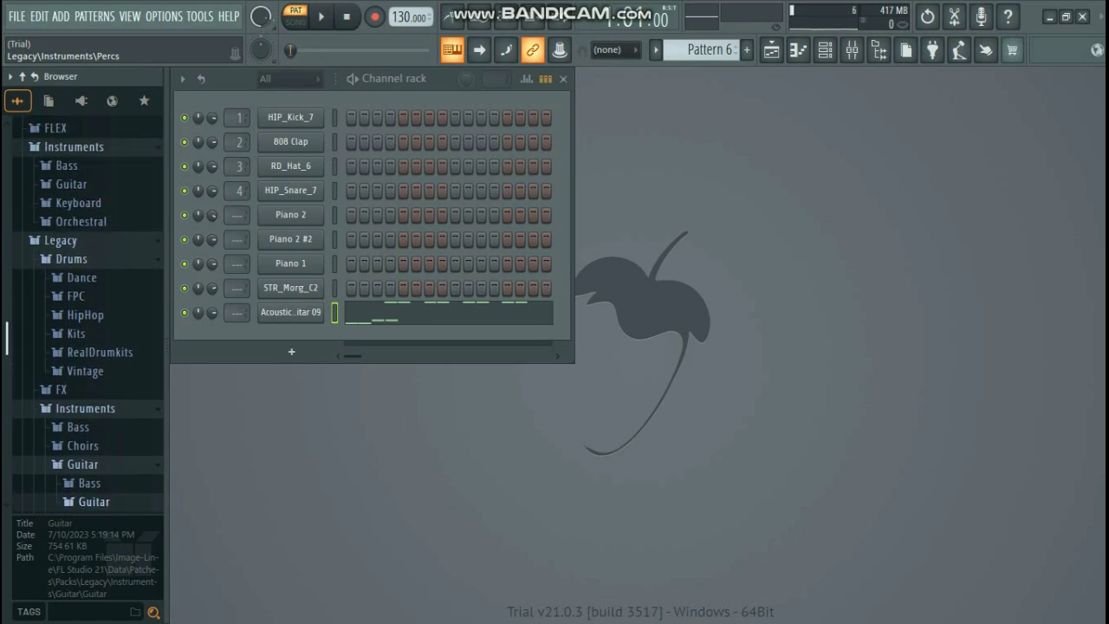
scroll(87, 315, up, 8)
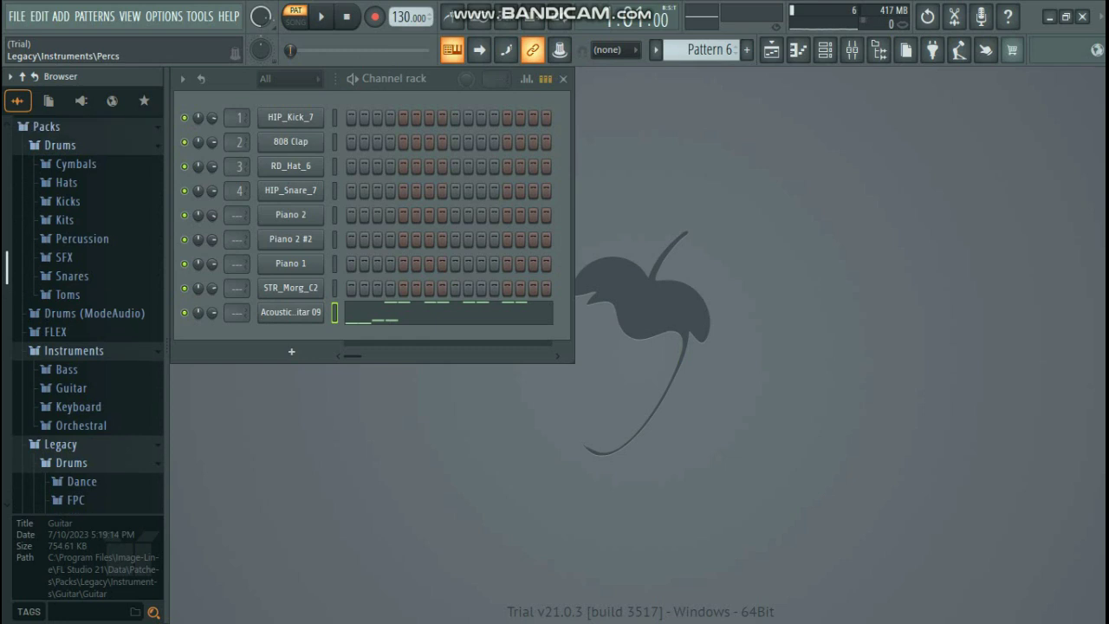
scroll(86, 315, down, 3)
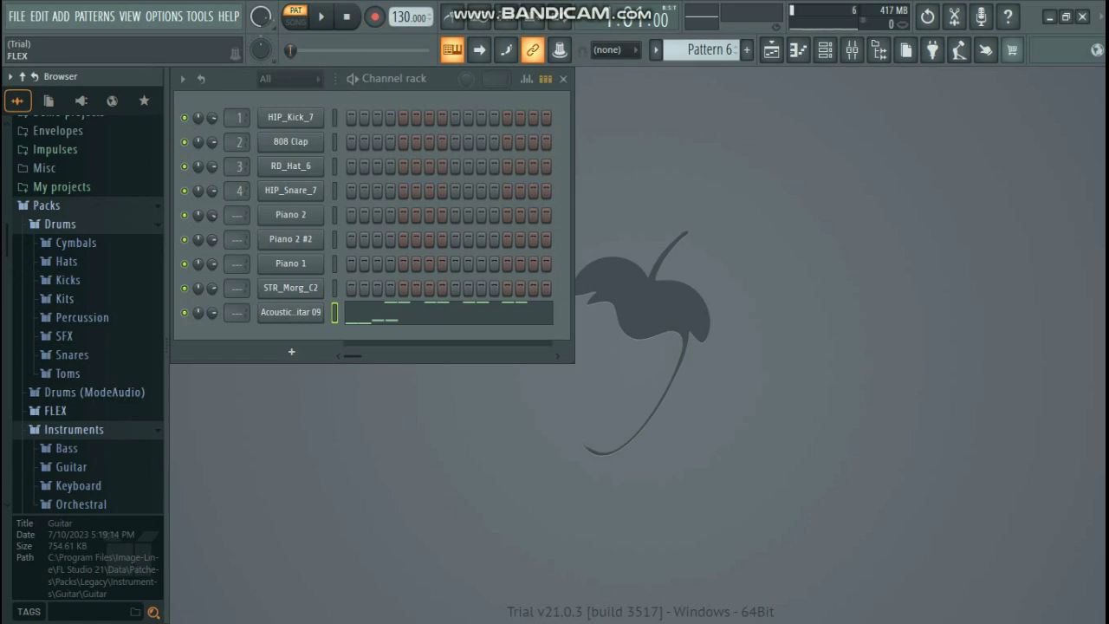
click(55, 411)
click(56, 411)
click(55, 410)
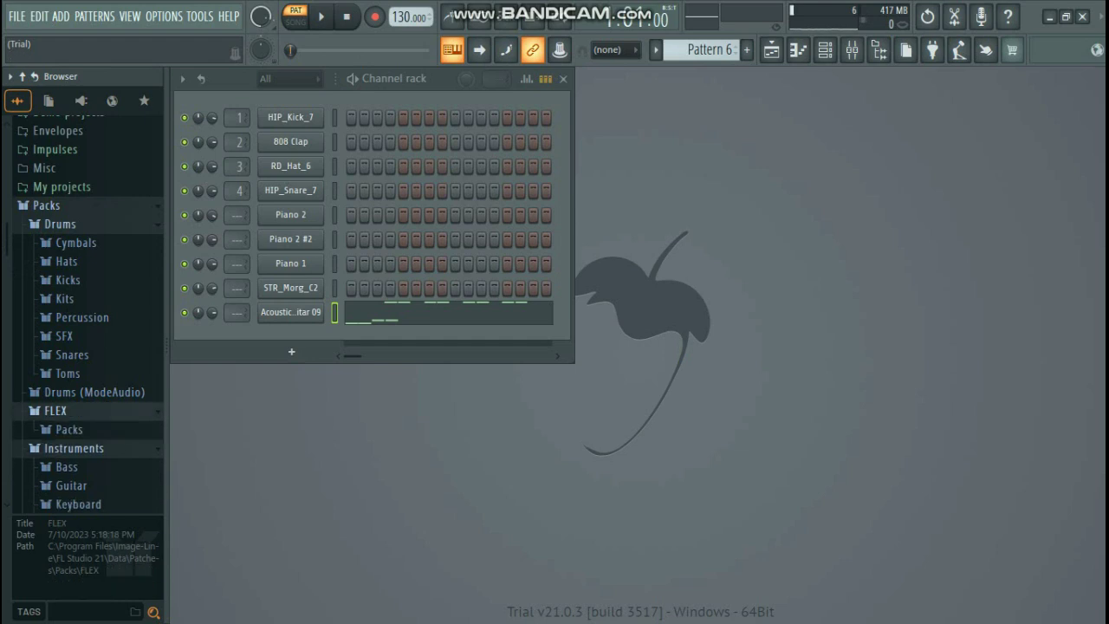
click(69, 429)
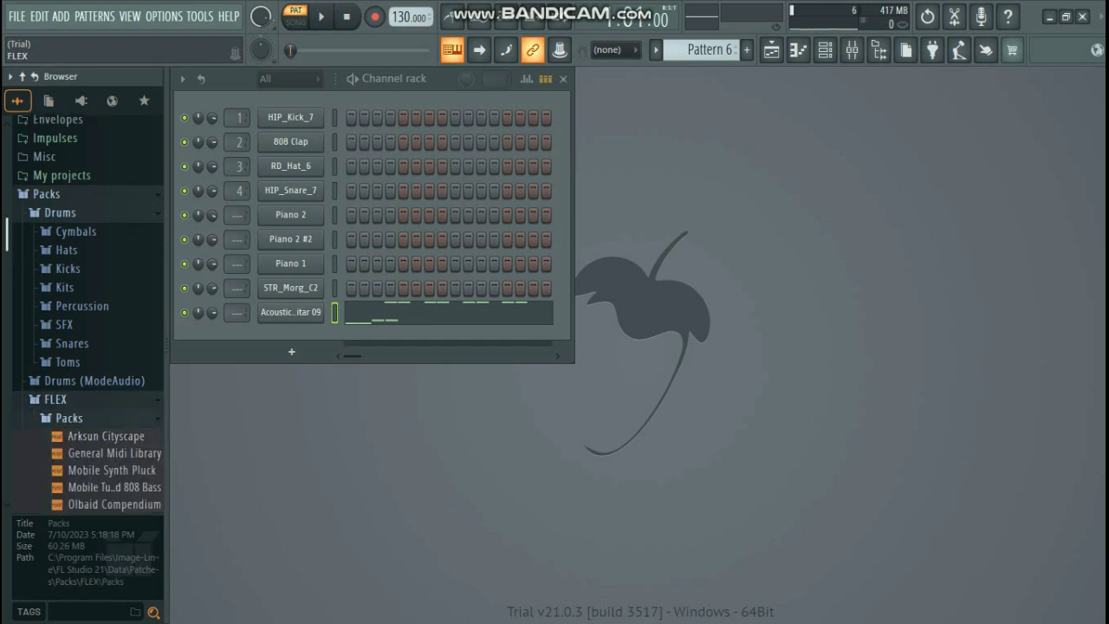
scroll(87, 312, down, 5)
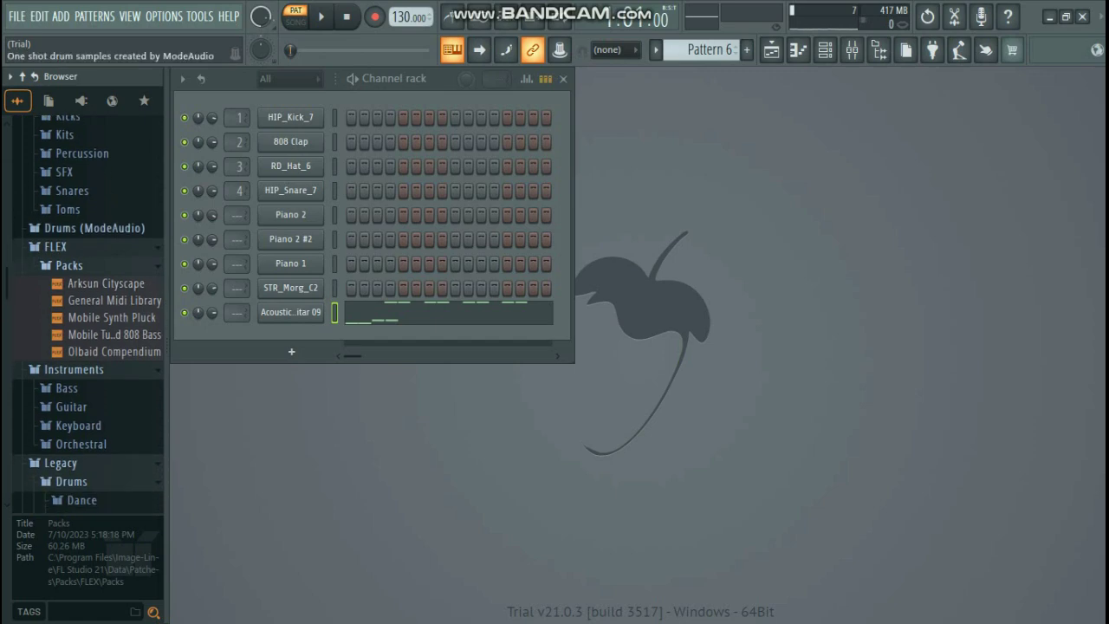
click(56, 247)
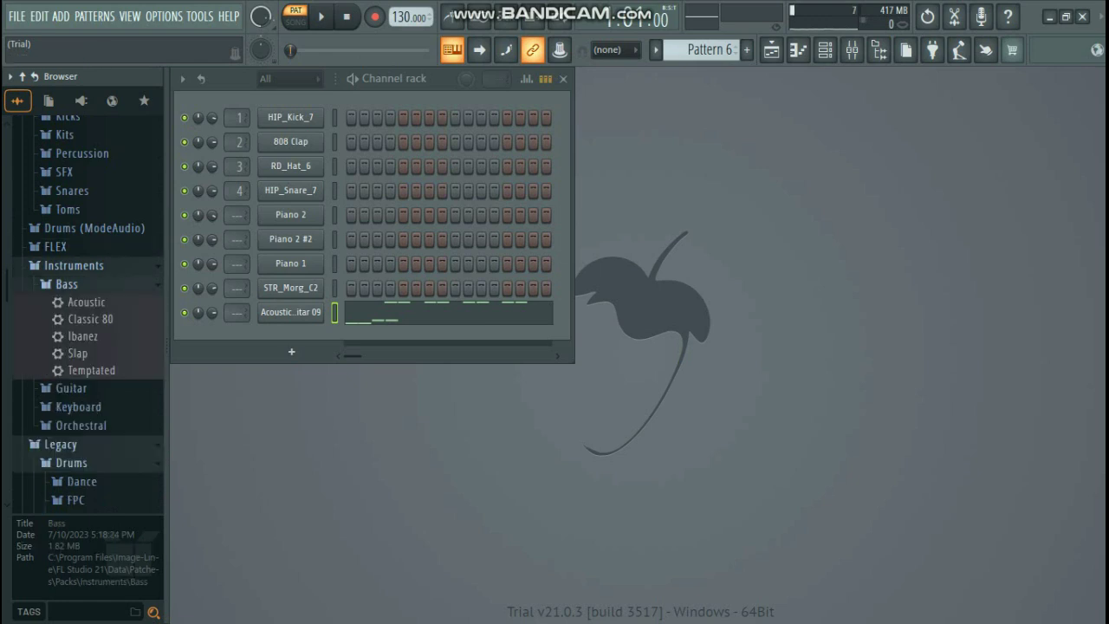
- Load the Acoustic preset from the Instruments Bass folder onto the Acoustic Guitar 09 channel and play Pattern 6
click(66, 285)
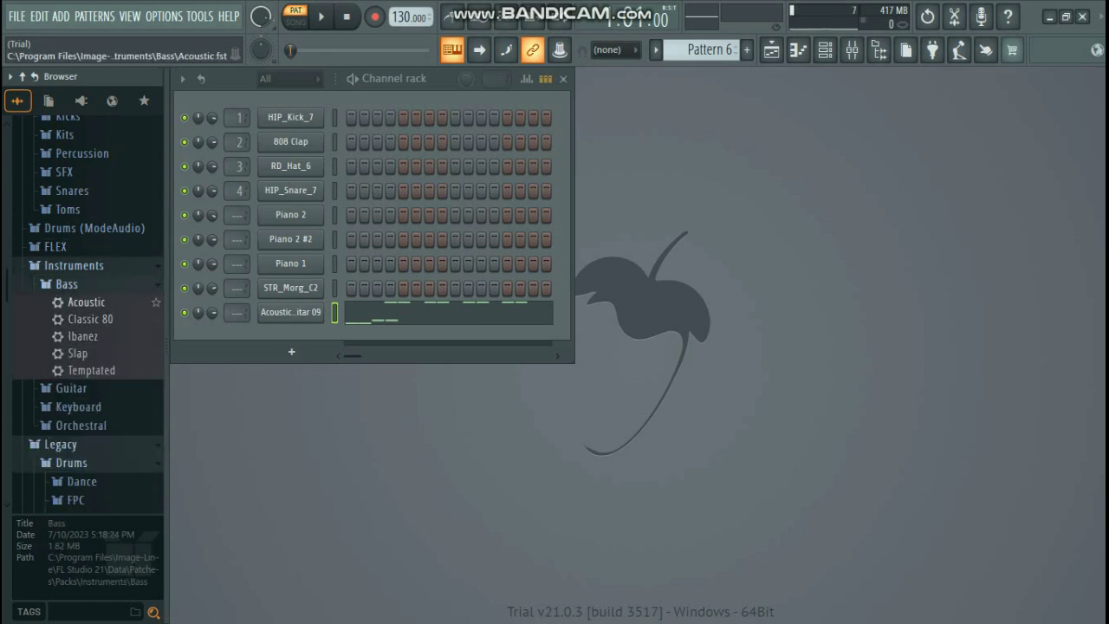
drag(87, 302, 284, 355)
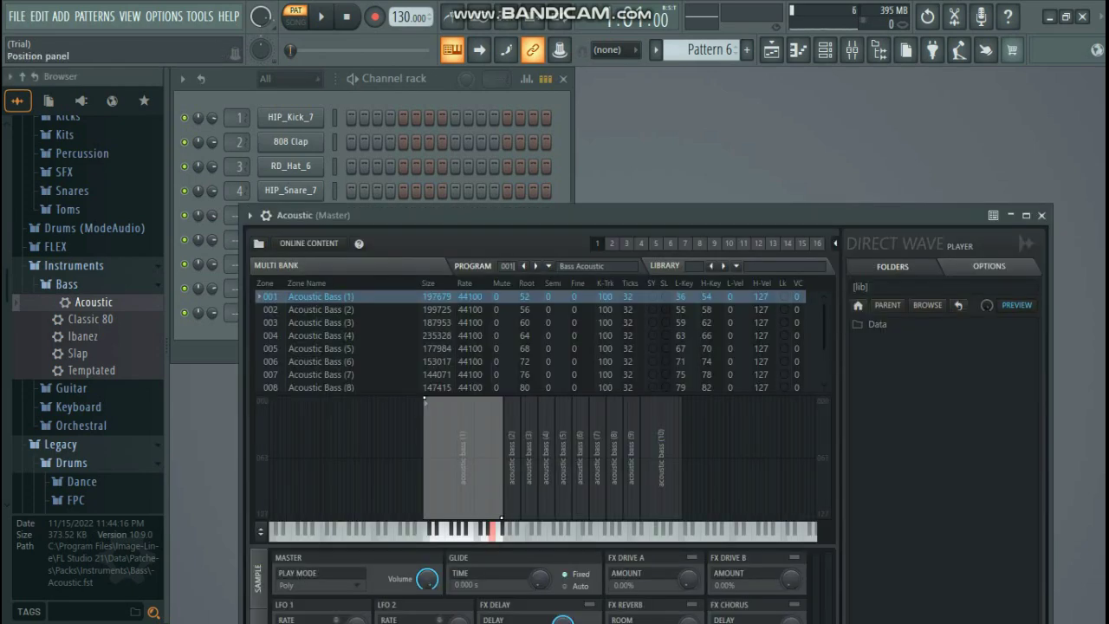
key(space)
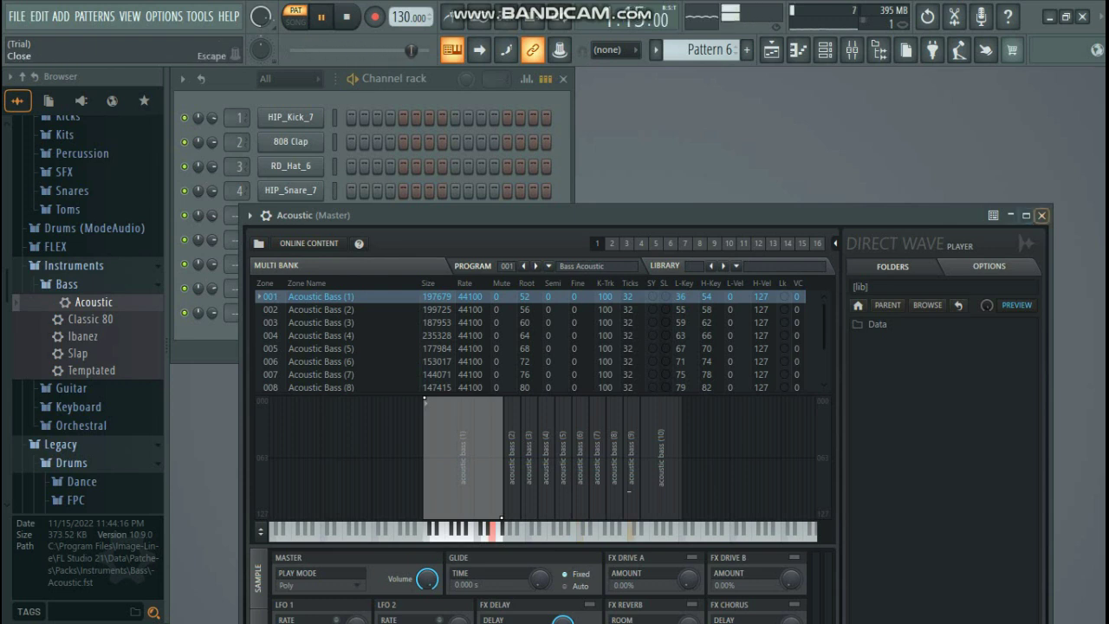
- Stop playback, close the instrument window and place Pattern 6 on Track 6 of the playlist at bars 1 and 2
click(1042, 215)
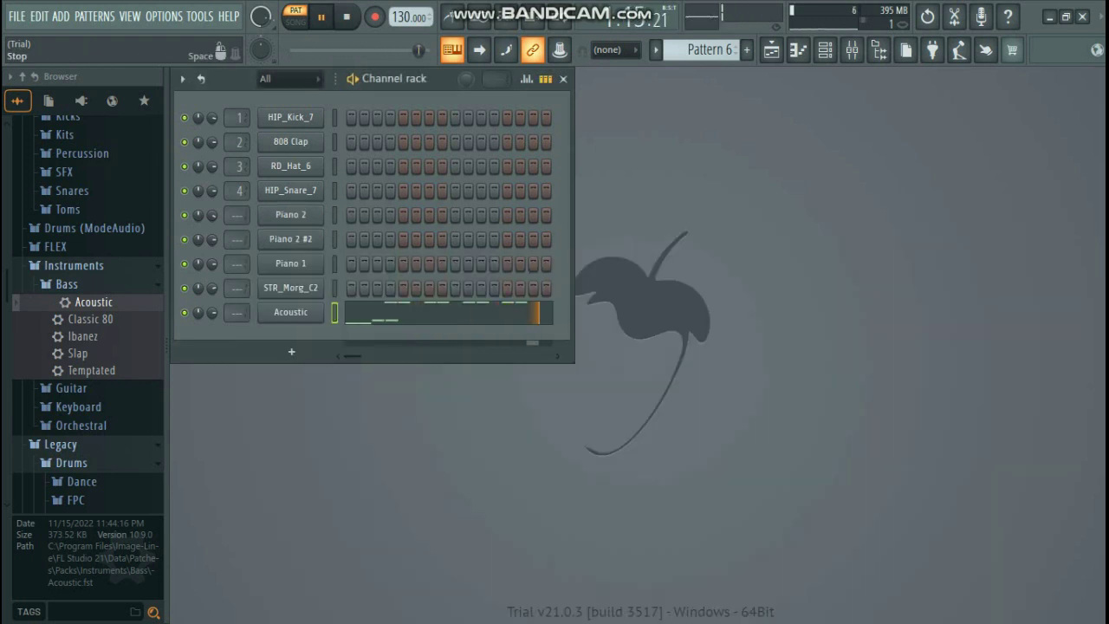
key(space)
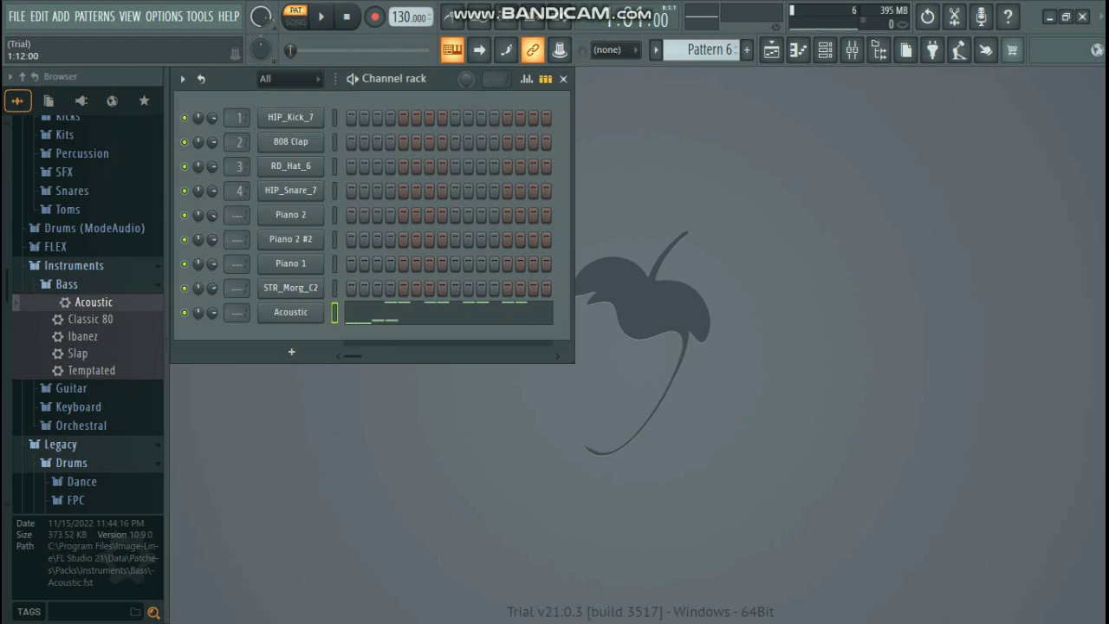
key(F5)
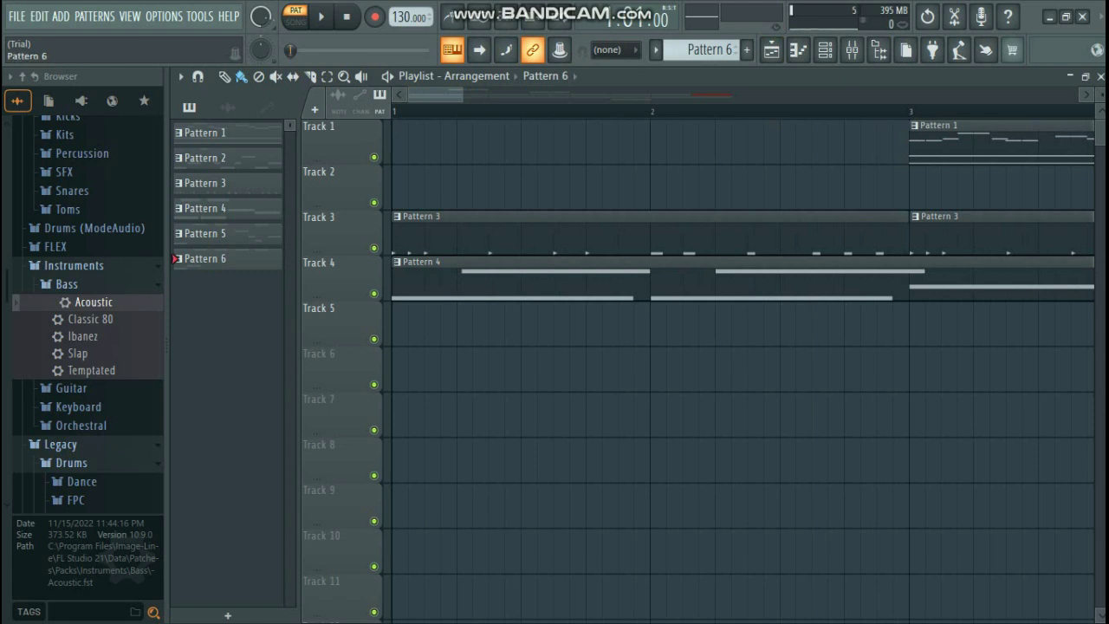
click(221, 259)
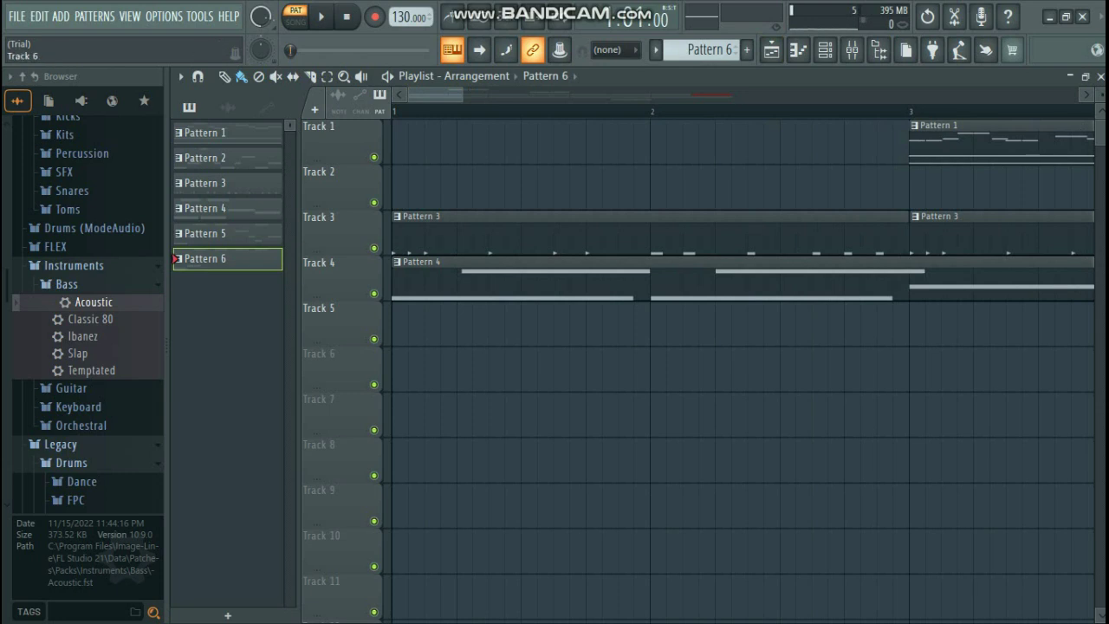
click(395, 370)
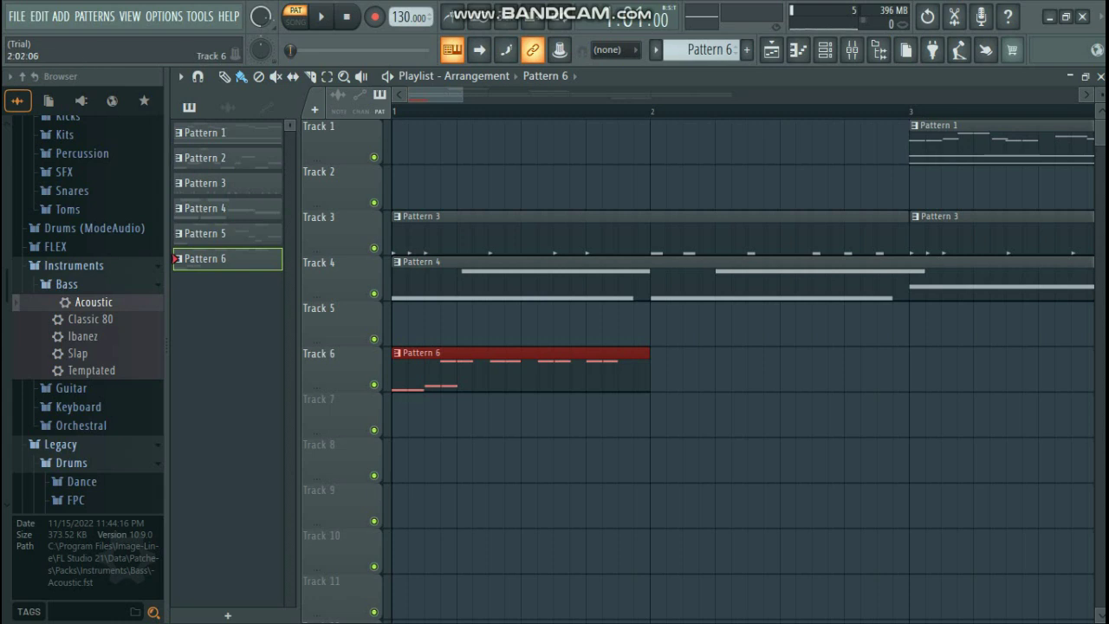
drag(671, 370, 655, 370)
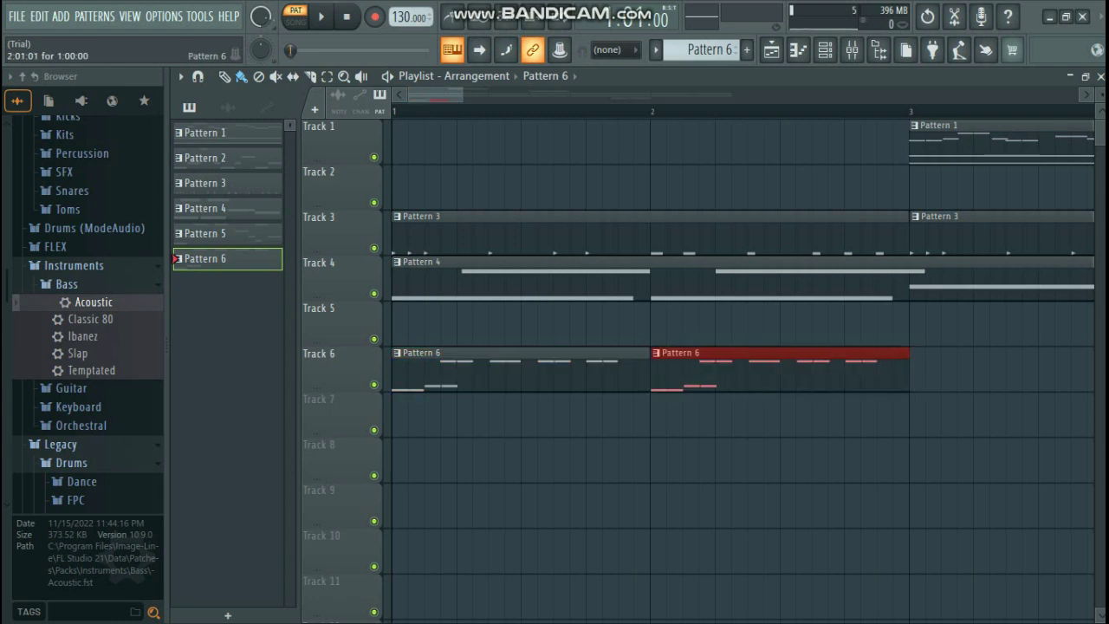
- Switch playback to song mode and listen to the opening bars of the arrangement with Pattern 6
key(space)
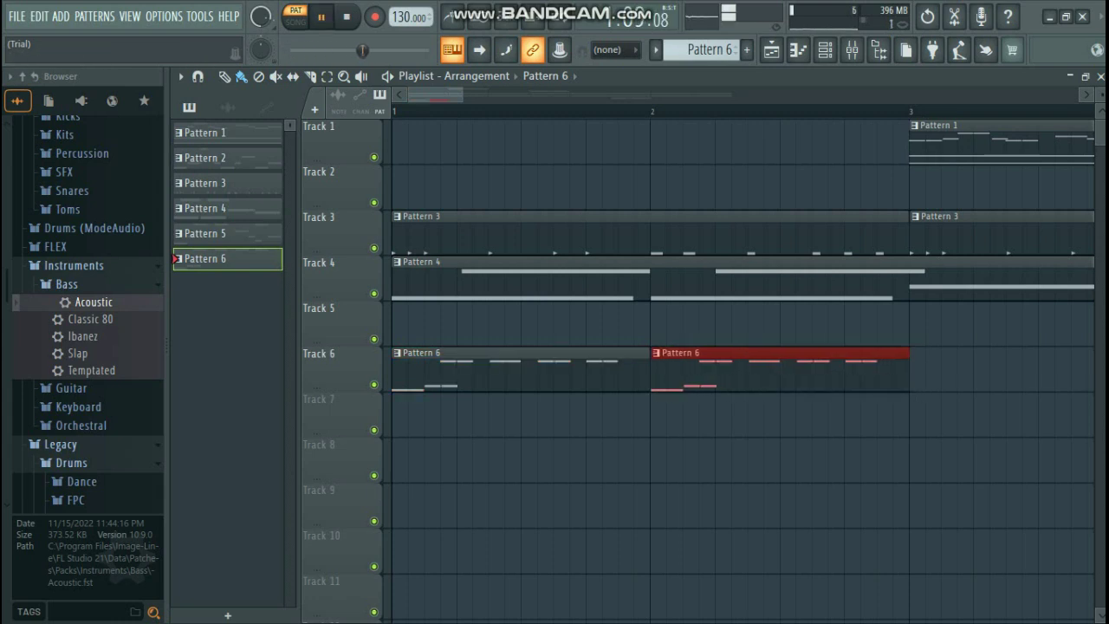
click(295, 16)
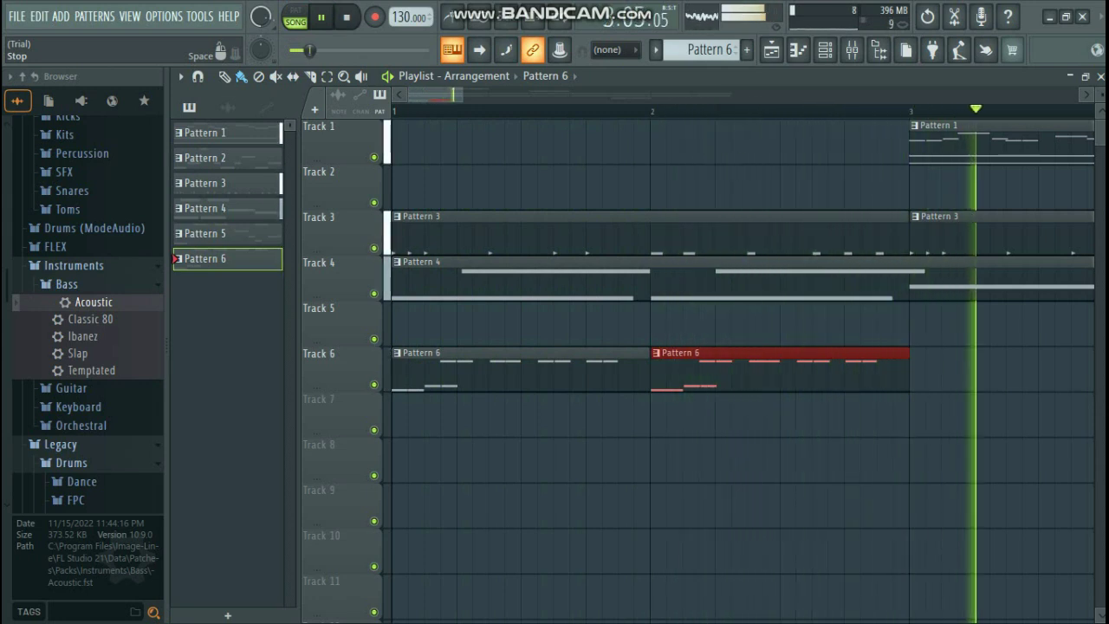
key(space)
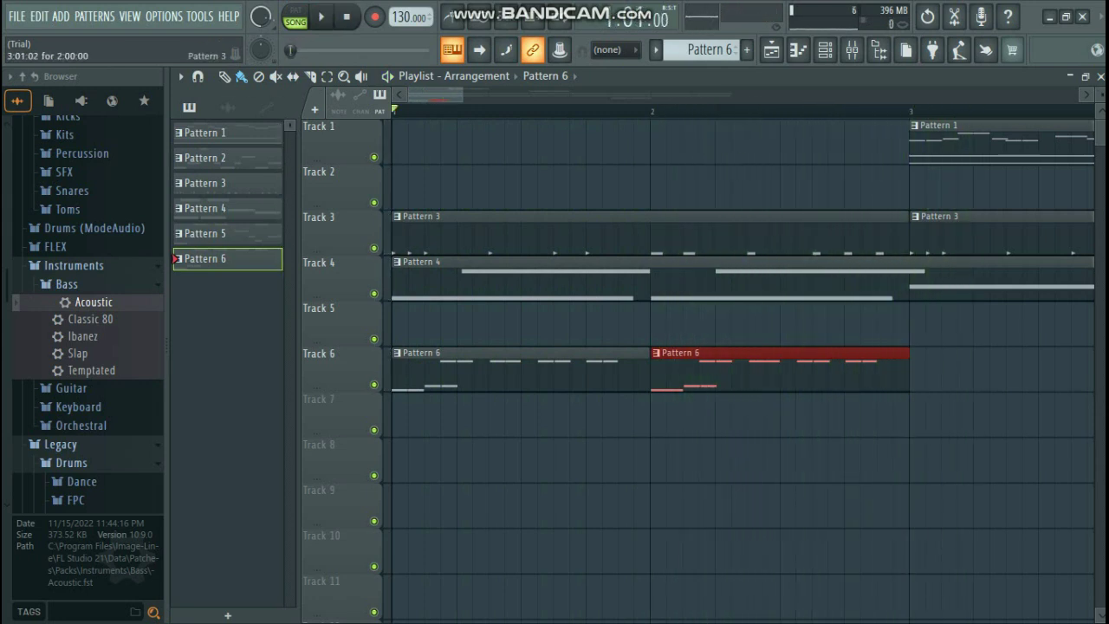
- Add Pattern 6 clips on Track 6 at bars 3 and 4
click(916, 371)
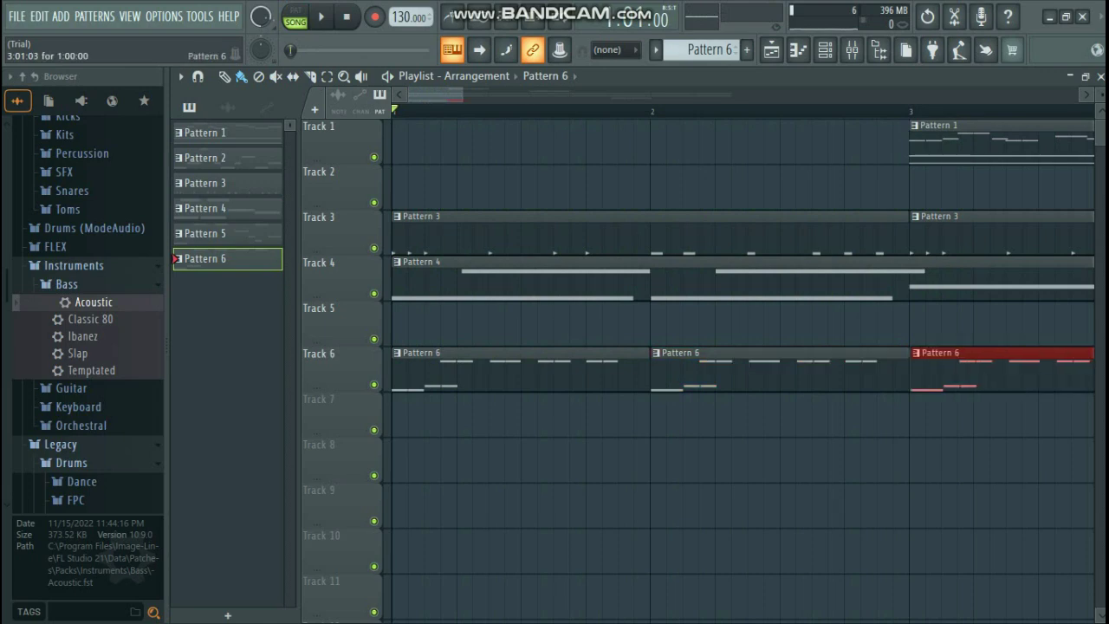
drag(447, 94, 494, 94)
click(573, 371)
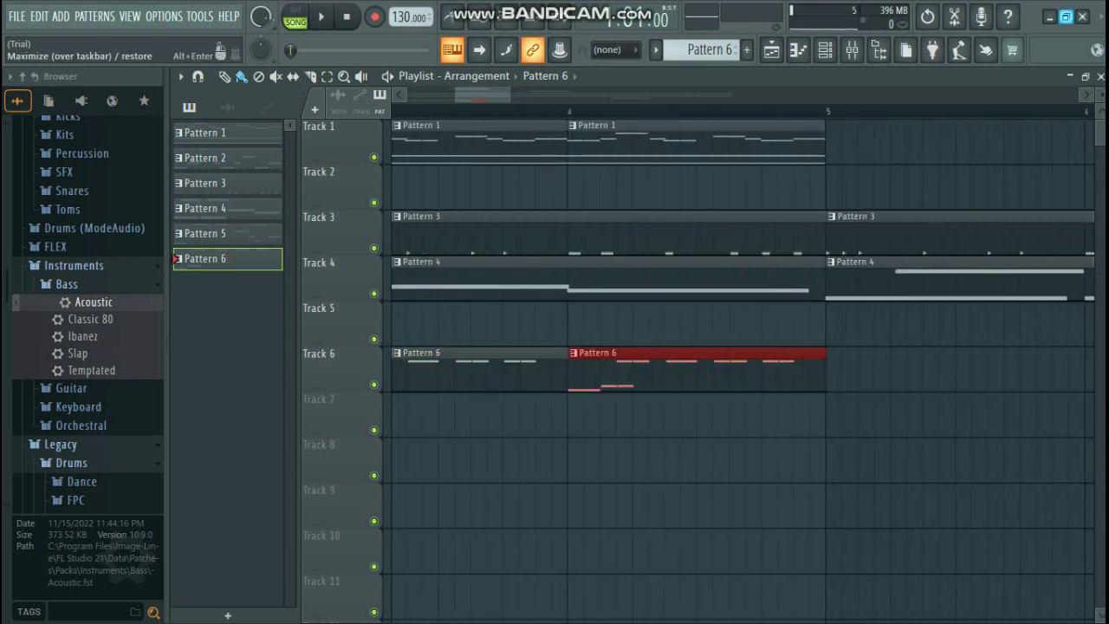
- Raise the Acoustic channel's volume while the song plays and look over its DirectWave Player settings
click(1101, 77)
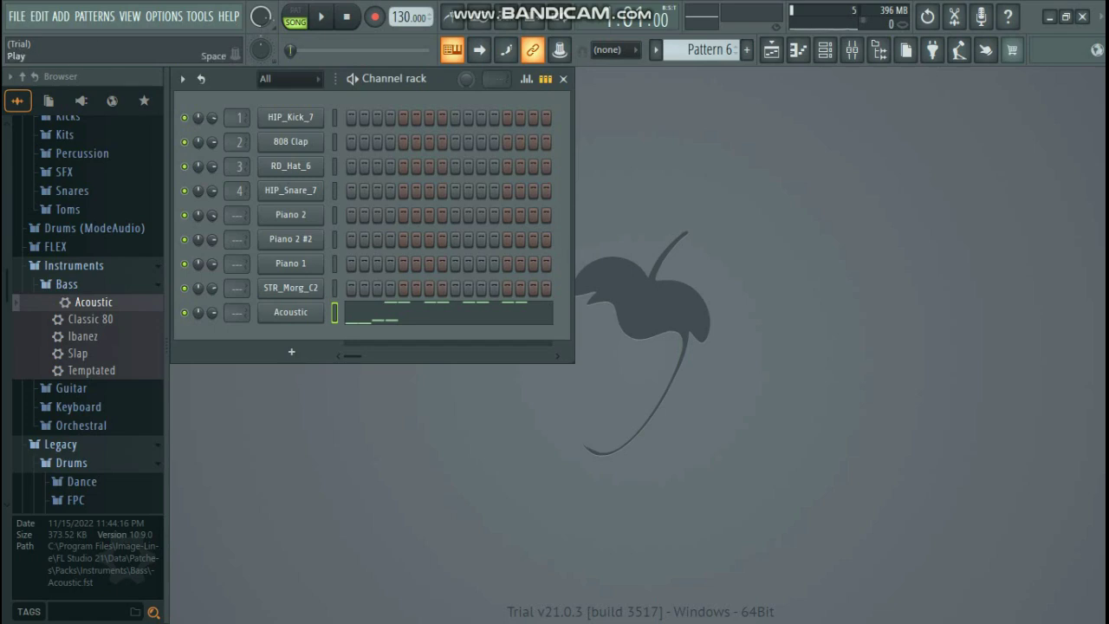
key(space)
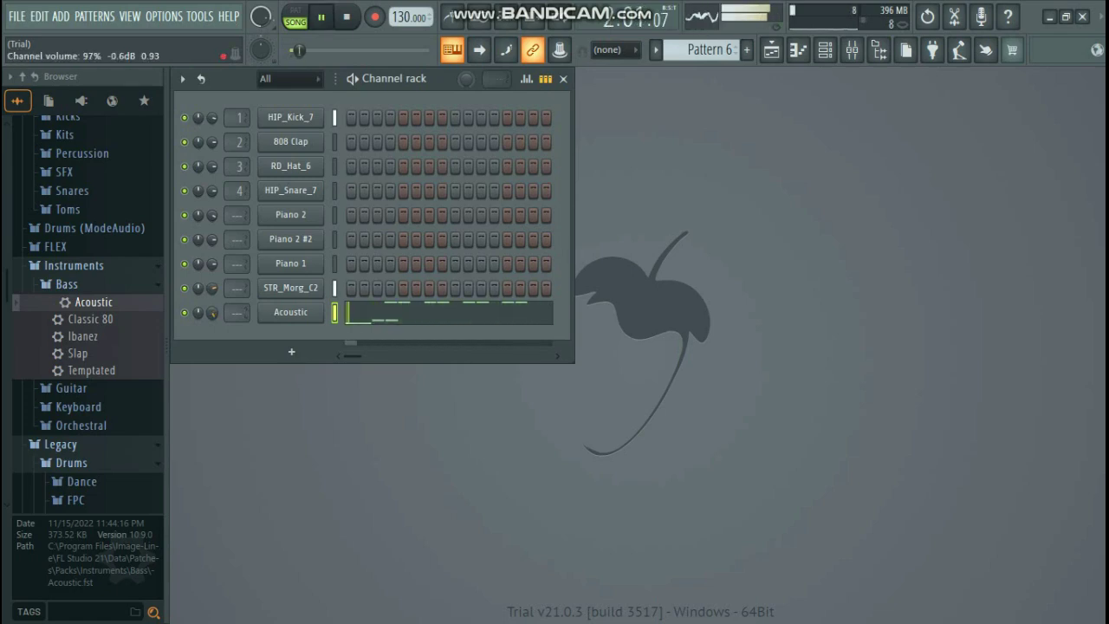
click(290, 313)
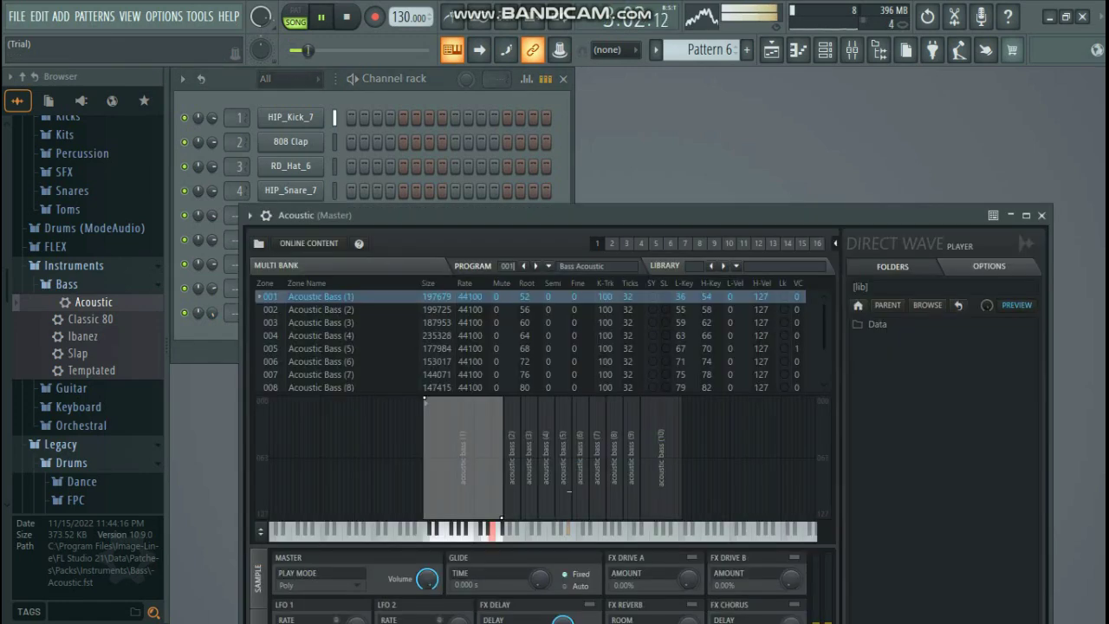
drag(555, 215, 559, 65)
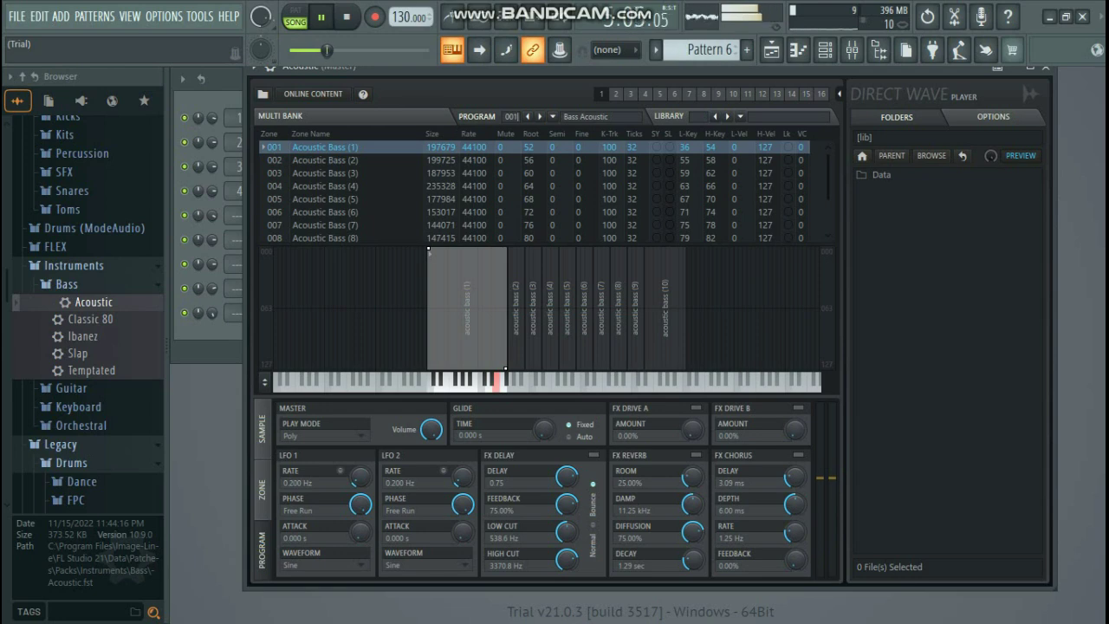
drag(334, 50, 344, 51)
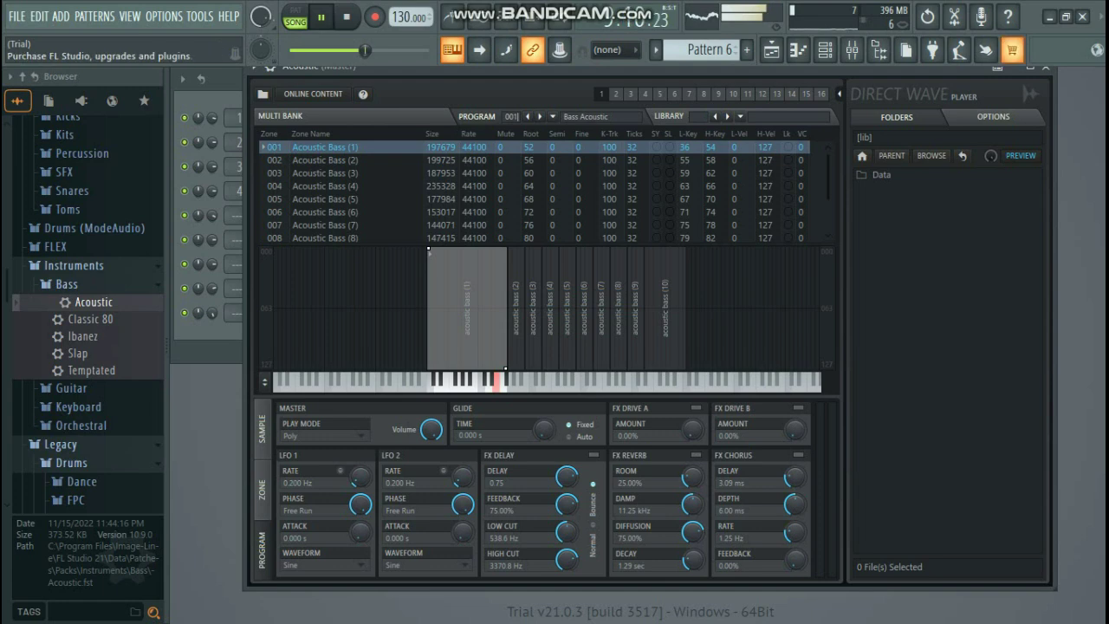
click(1046, 67)
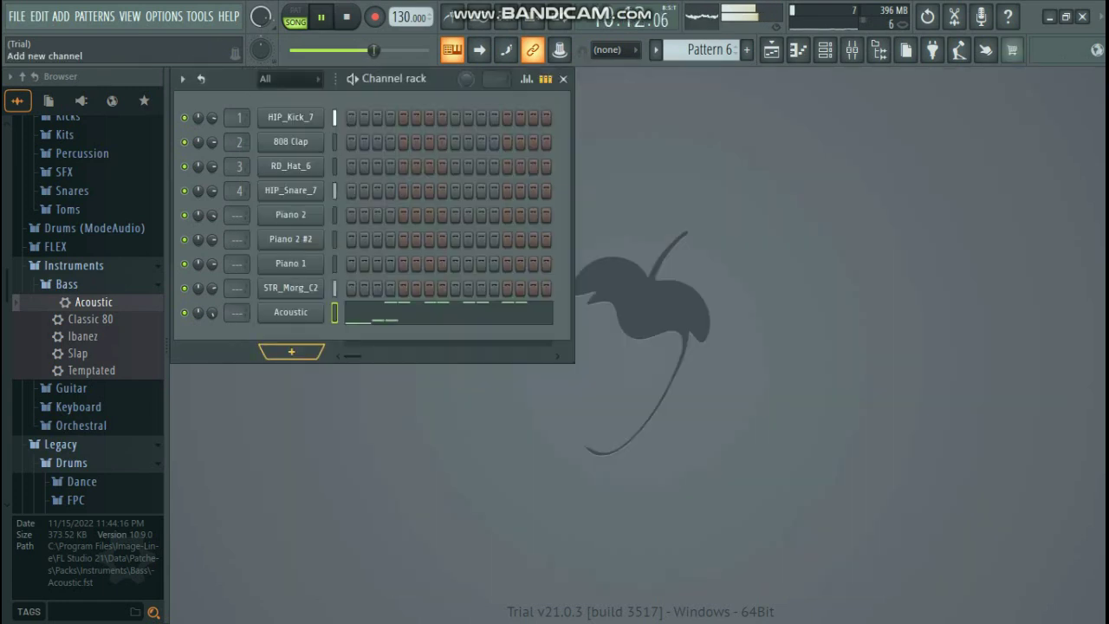
click(291, 312)
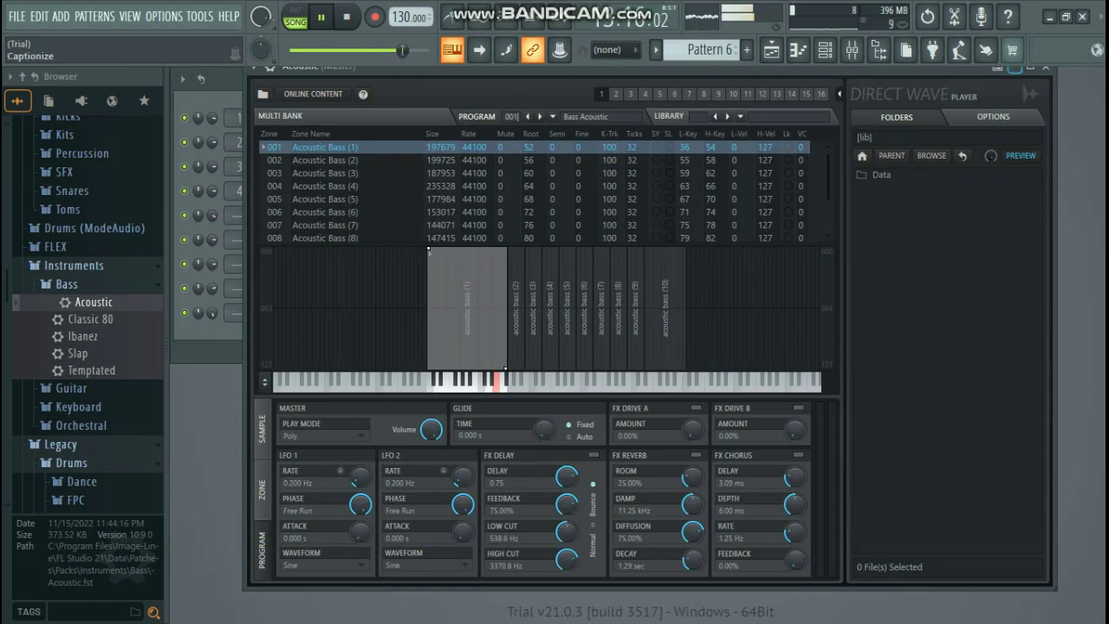
click(1047, 66)
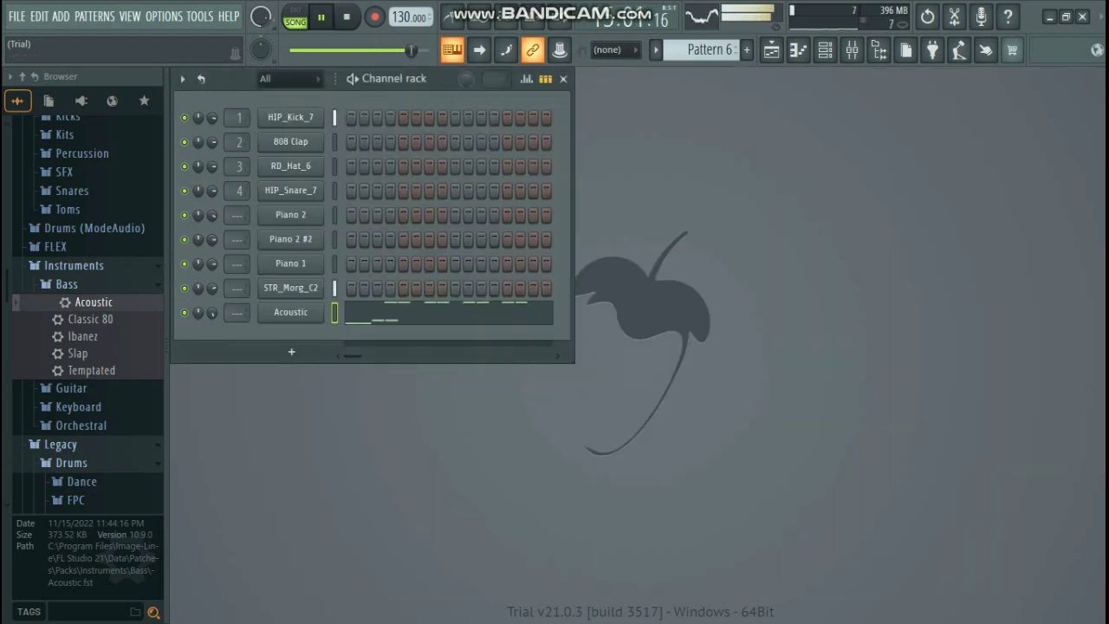
- Examine the Acoustic channel's note velocities in the graph editor and its instrument settings while the song plays
right_click(321, 307)
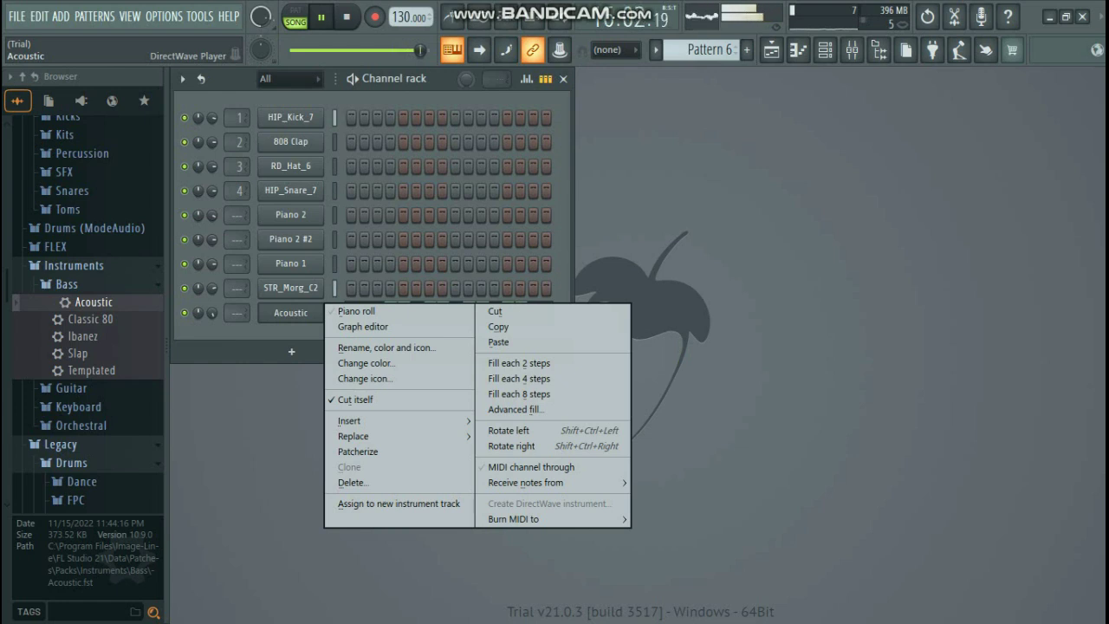
click(363, 327)
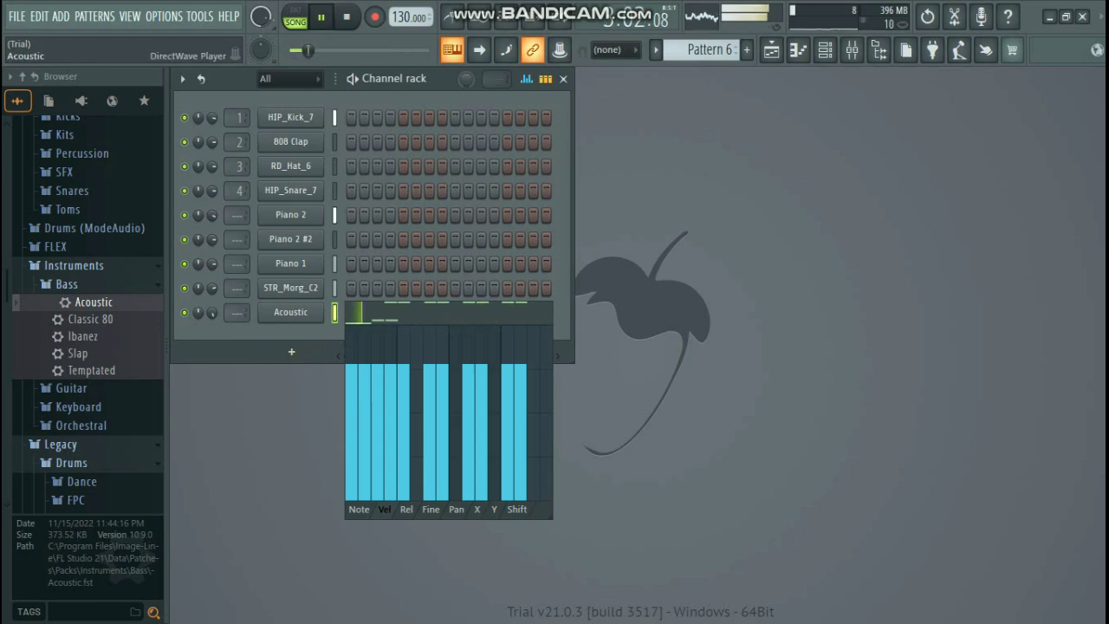
click(290, 313)
click(198, 313)
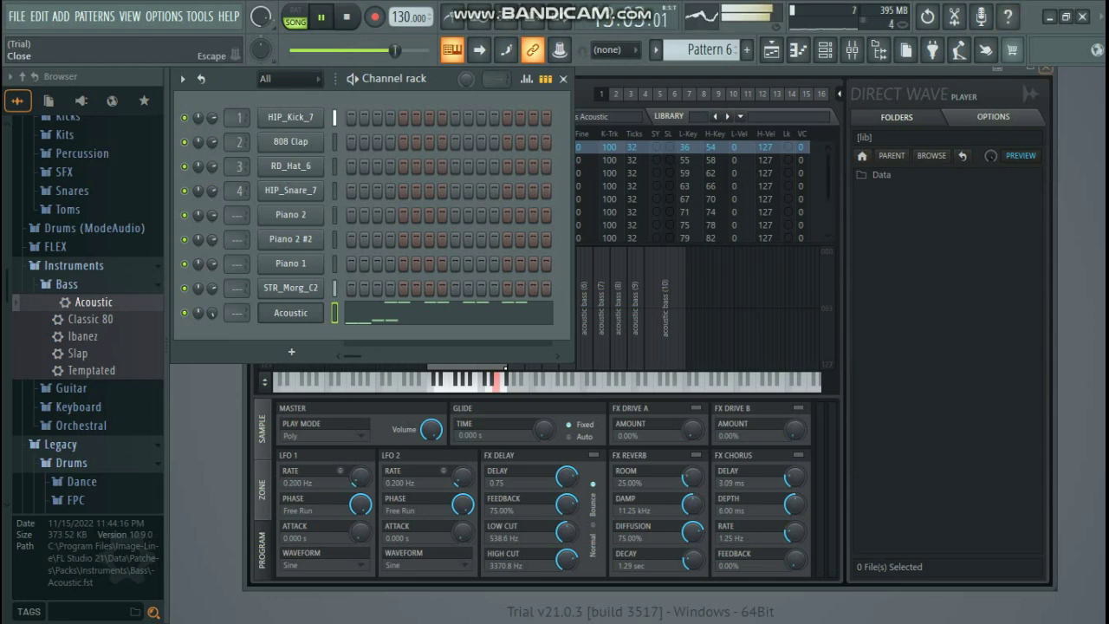
click(1046, 67)
- Continue Pattern 6 on Track 6 of the playlist with one clip per bar from bar 5 through bar 8
click(771, 49)
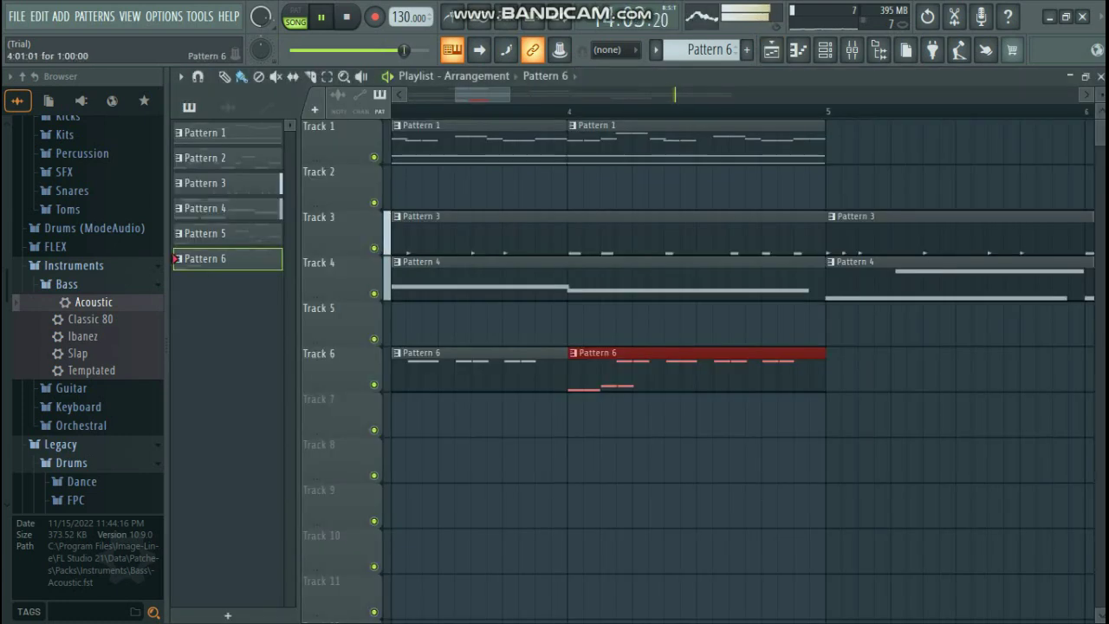
key(ctrl+b)
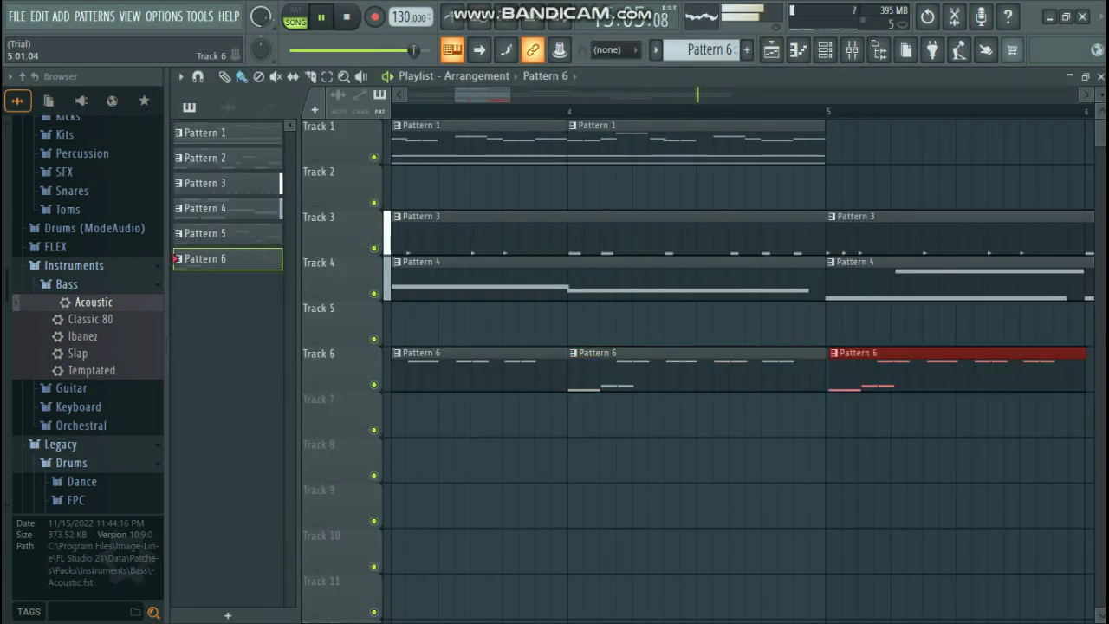
drag(957, 372, 954, 373)
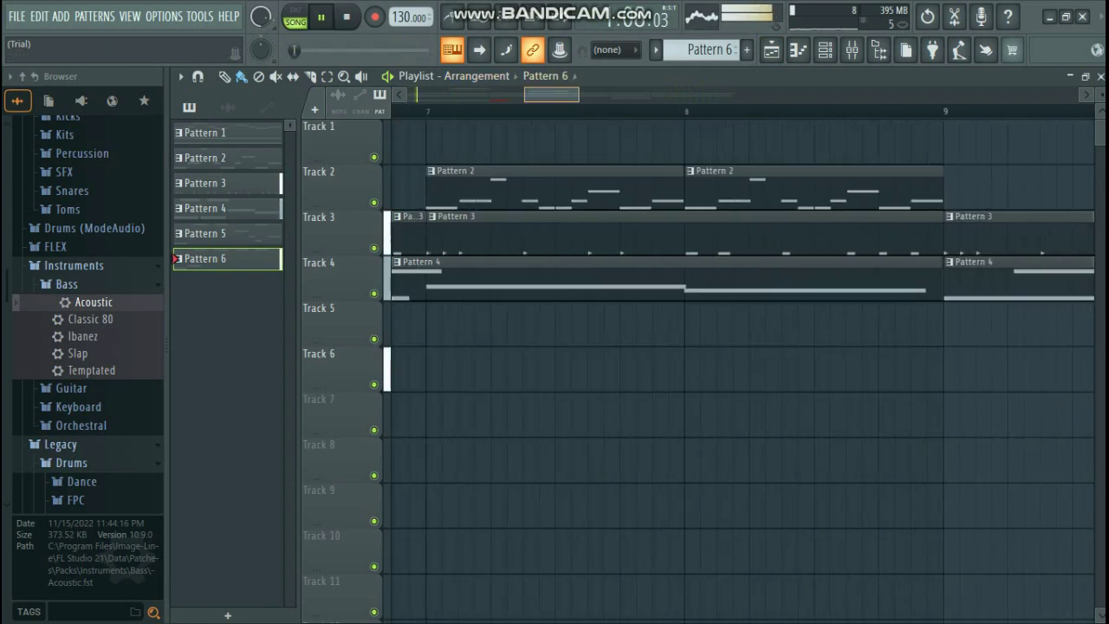
drag(527, 95, 526, 94)
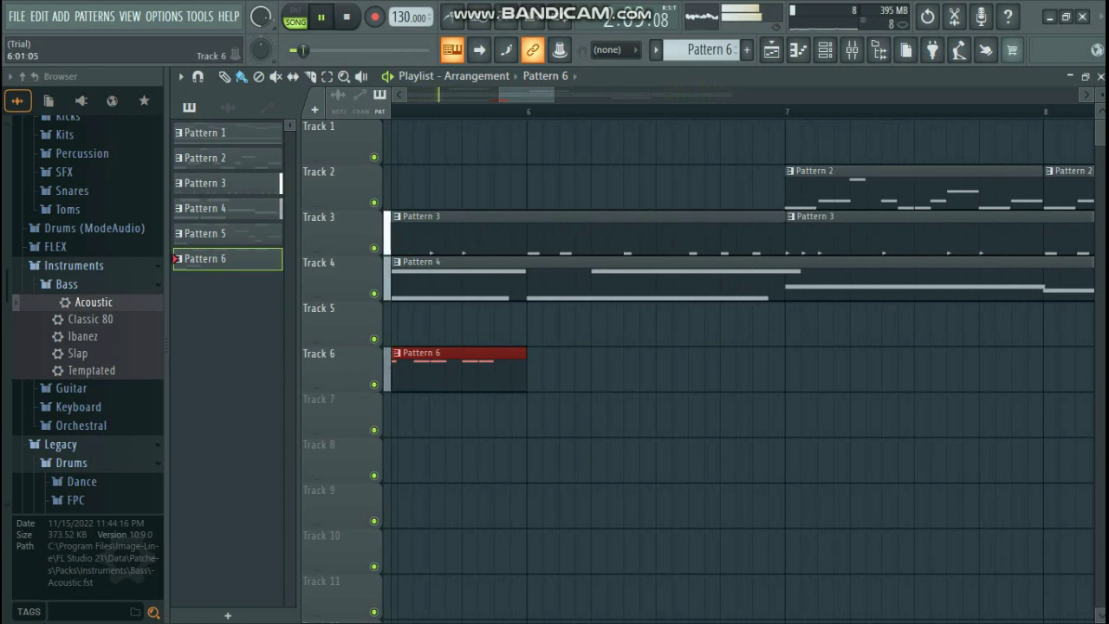
key(ctrl+b)
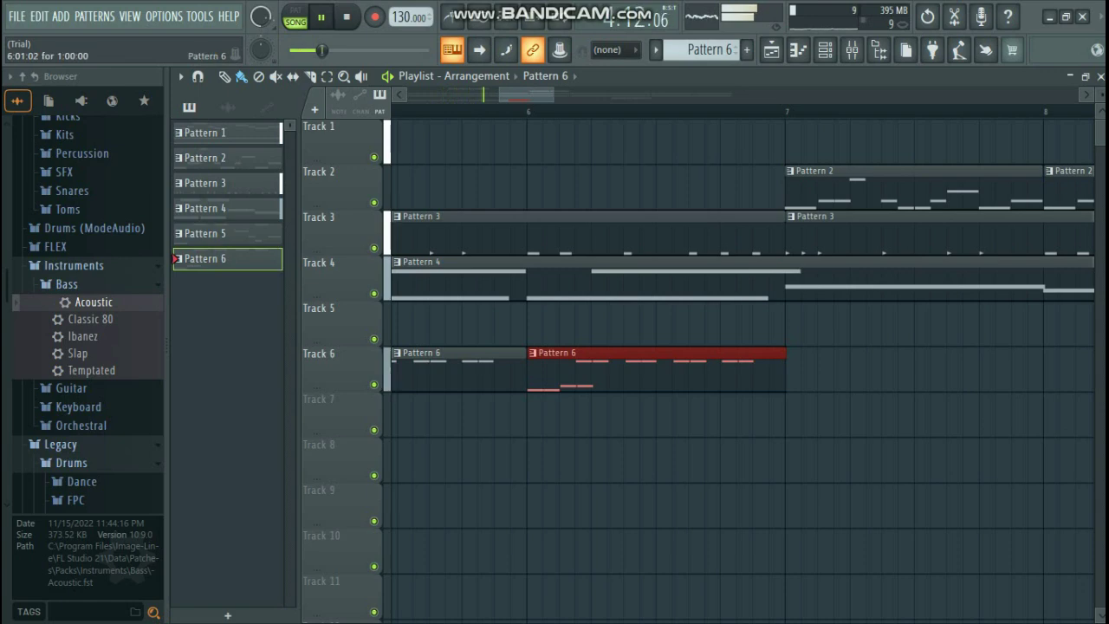
key(ctrl+b)
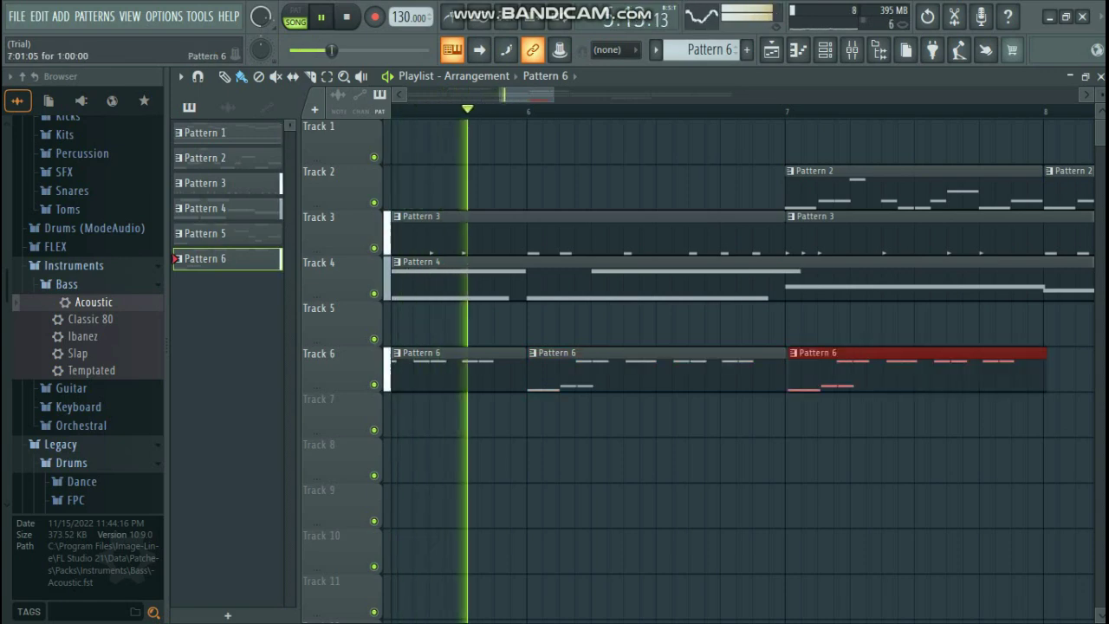
key(ctrl+b)
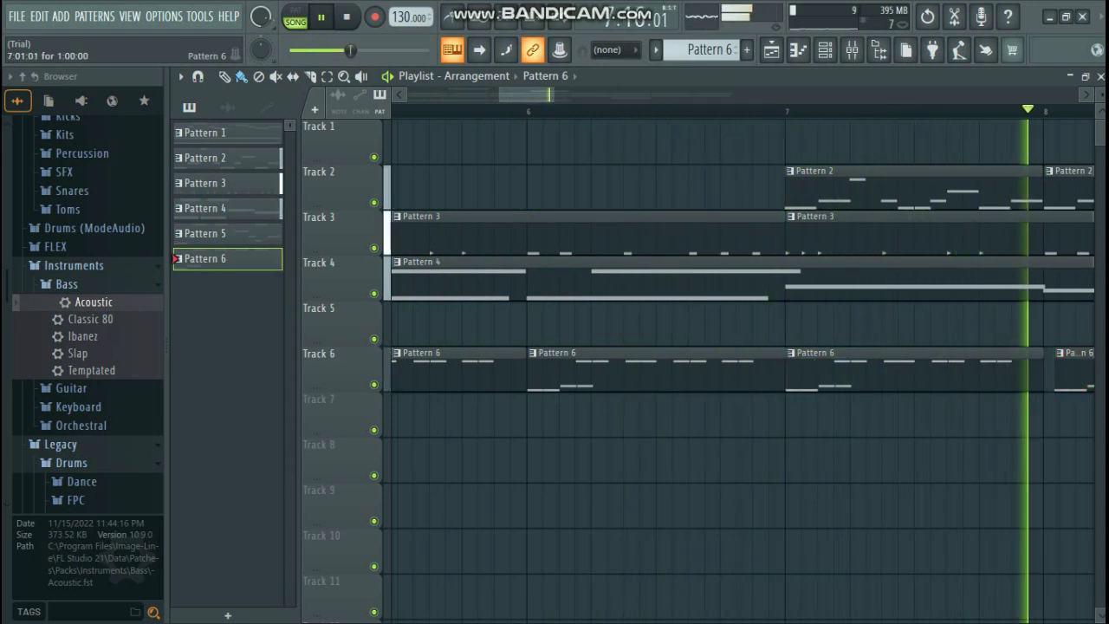
drag(1074, 373, 1063, 372)
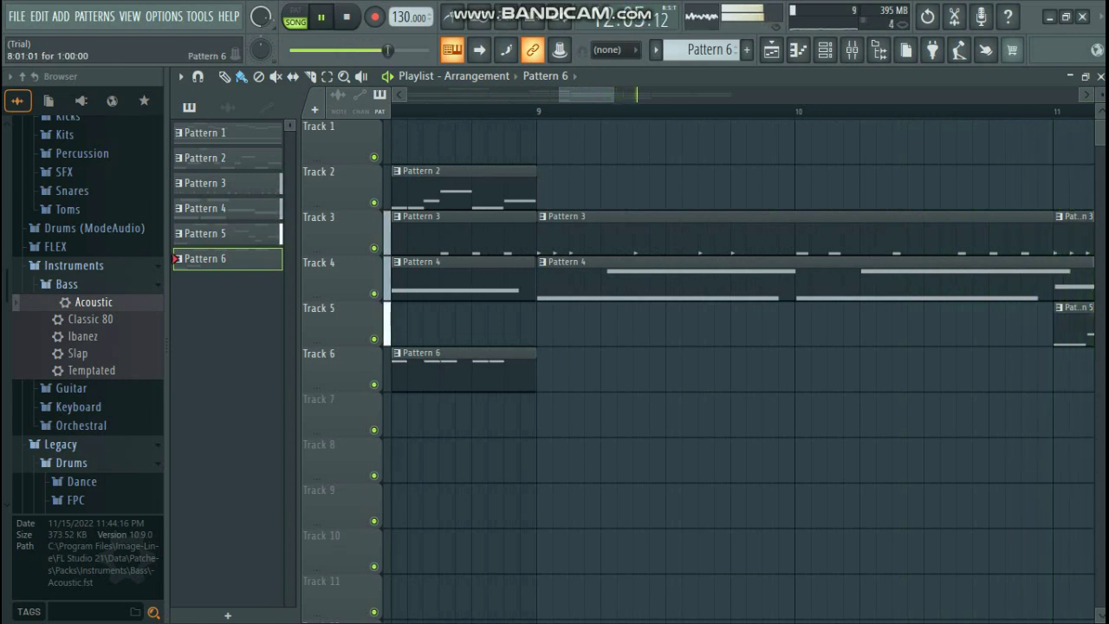
- Paint Pattern 6 clips along Track 6 from bar 9 through bar 14, stopping playback
drag(541, 371, 810, 371)
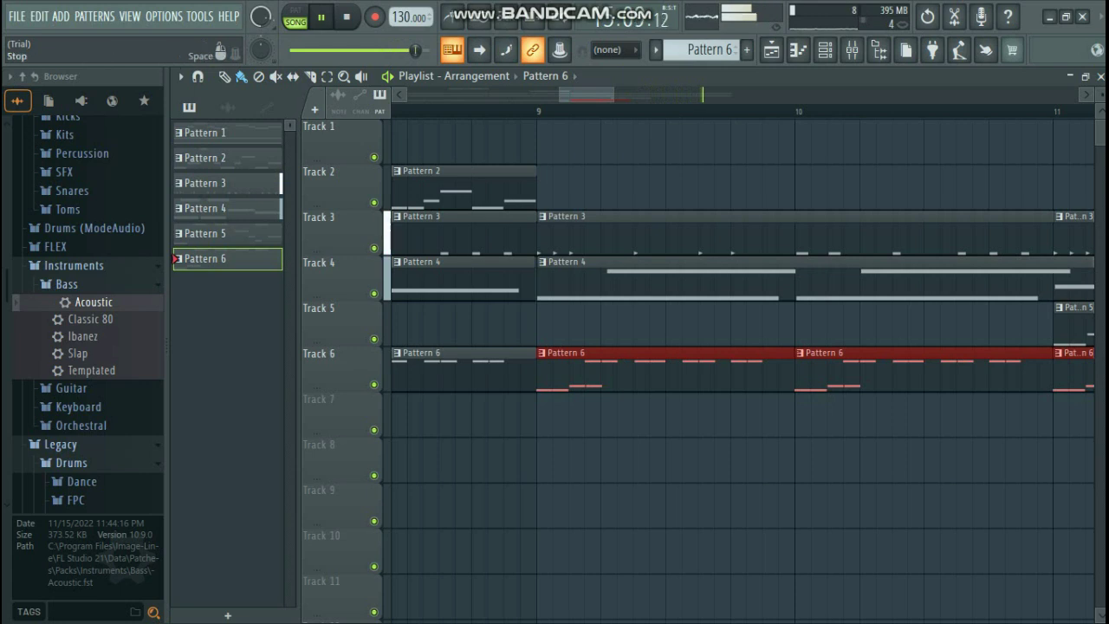
click(347, 16)
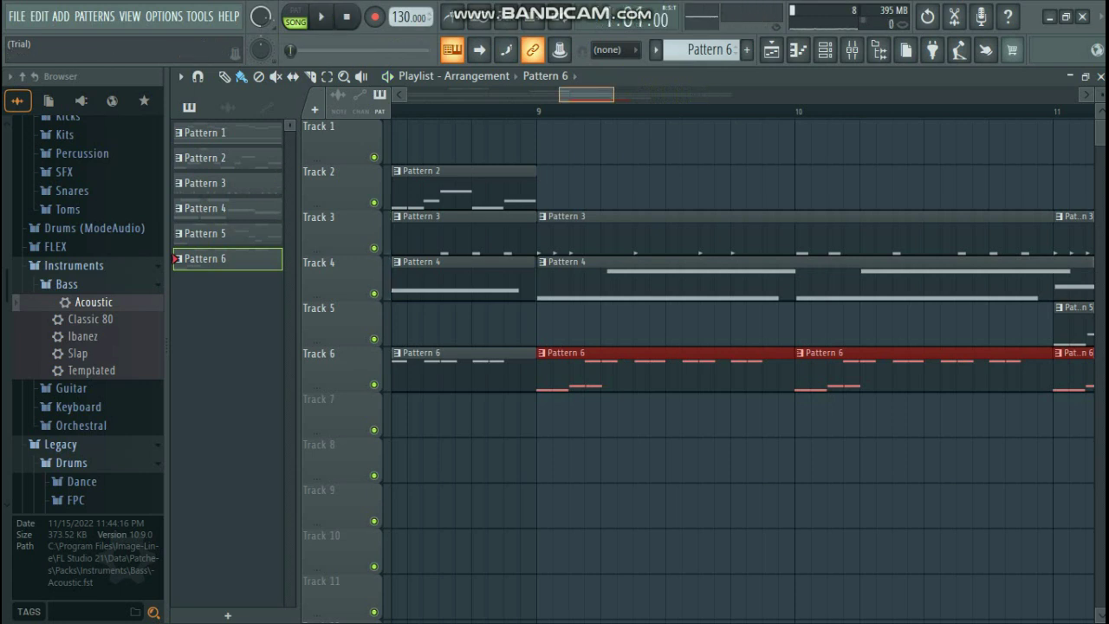
drag(586, 94, 654, 94)
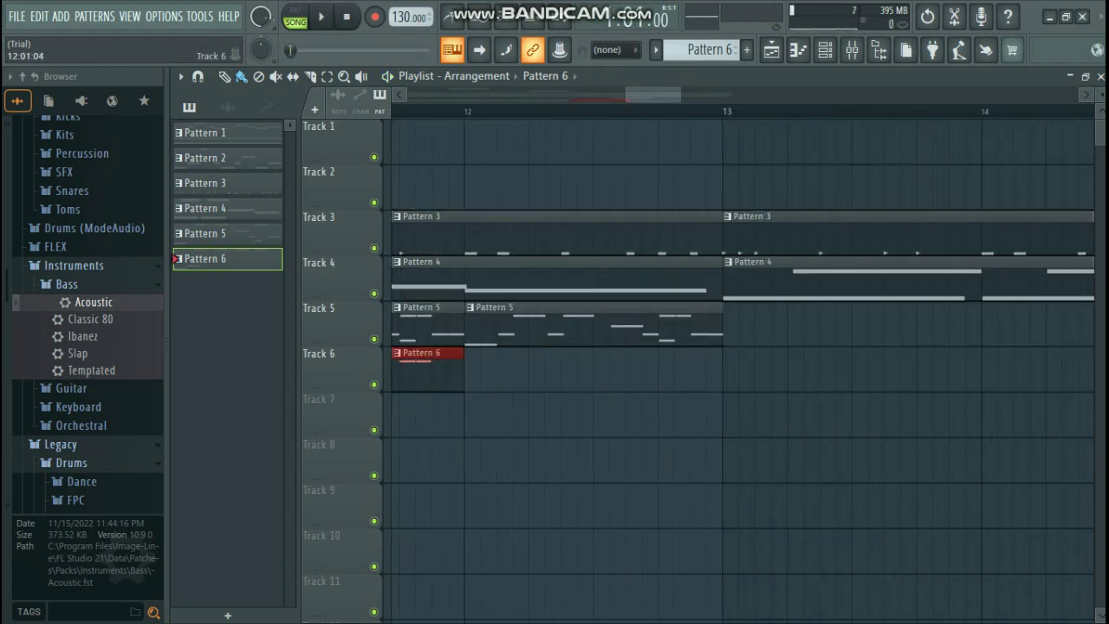
drag(468, 370, 1010, 370)
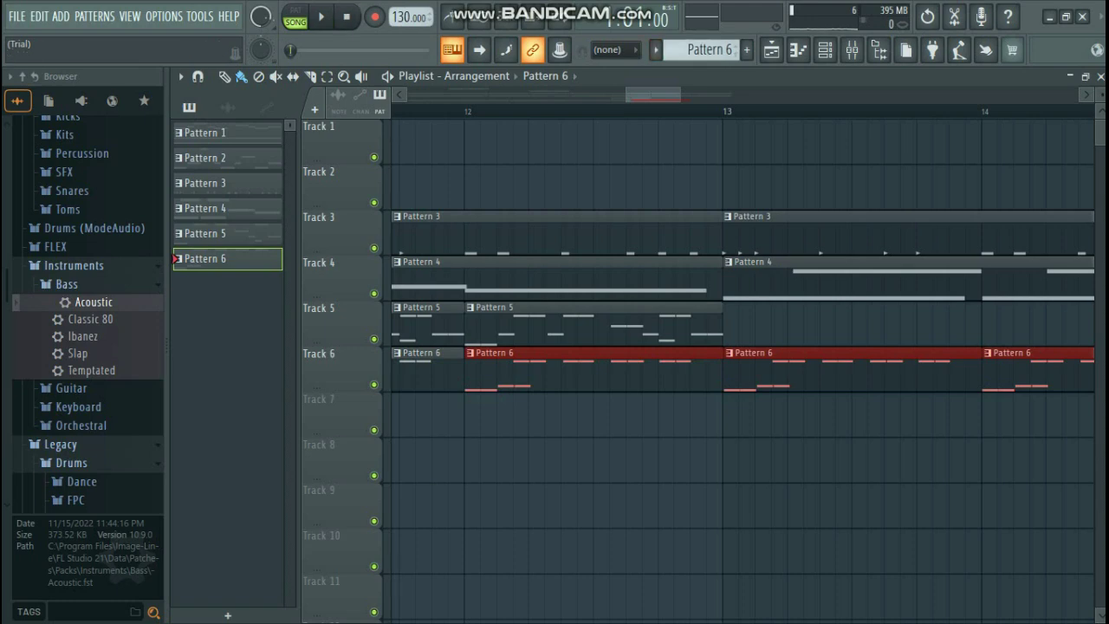
drag(654, 95, 436, 95)
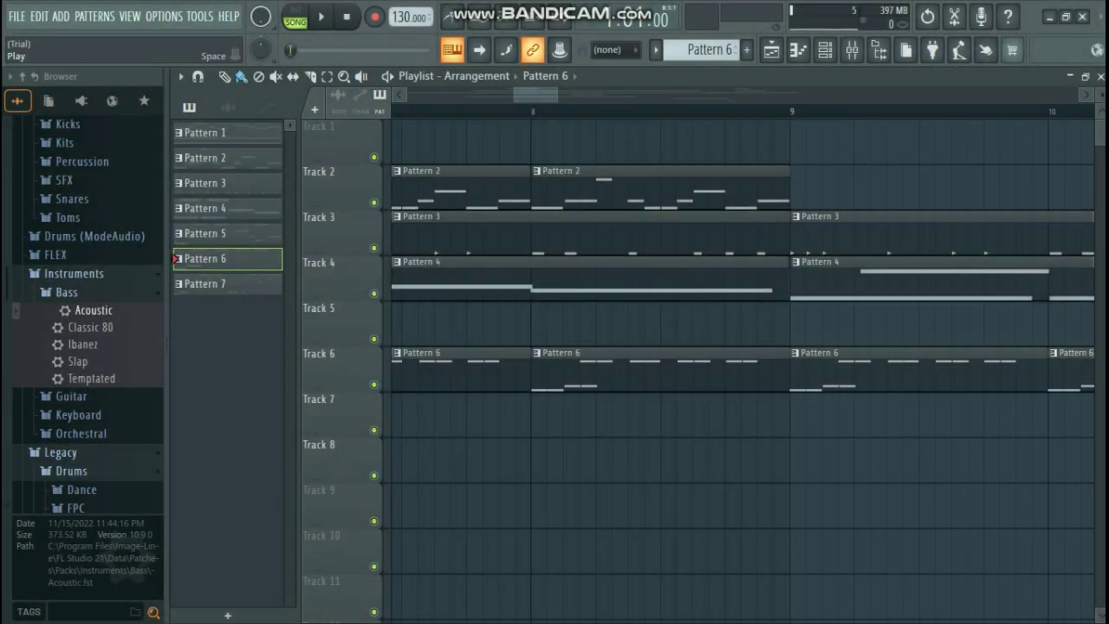
- Play the song, compare it with the STR_Morg_C2 channel muted and unmuted, and slightly lower that channel's volume
key(space)
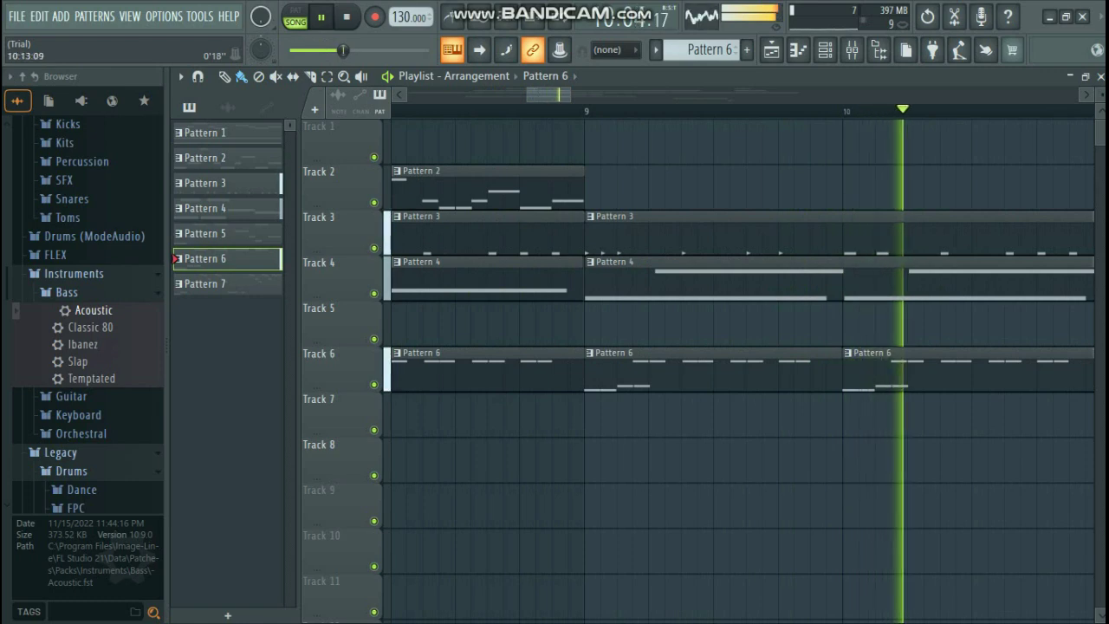
click(1101, 77)
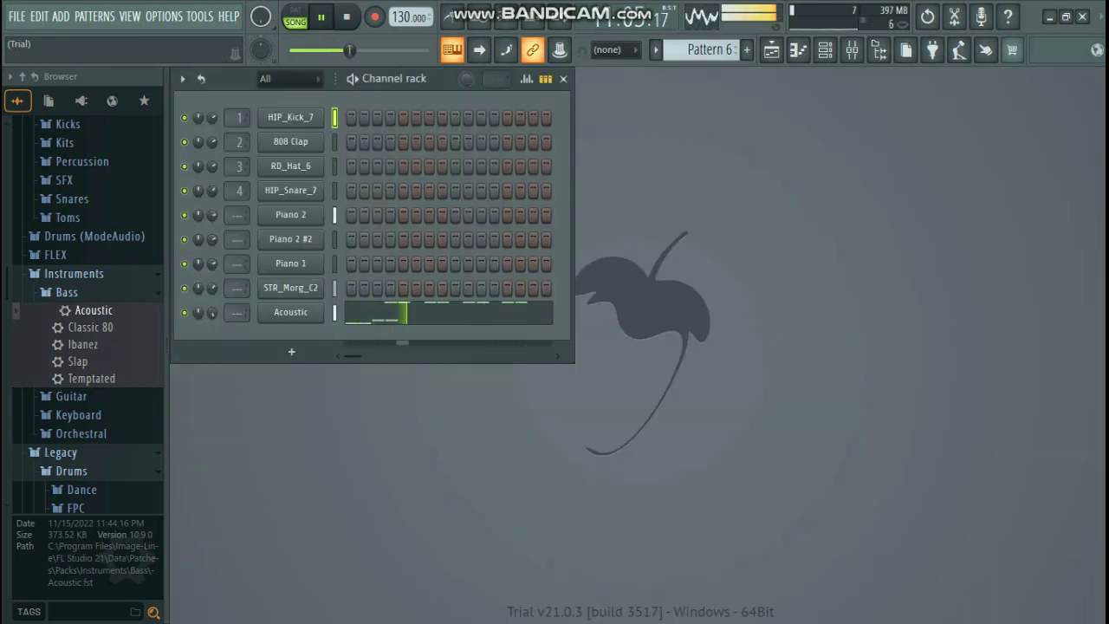
click(184, 288)
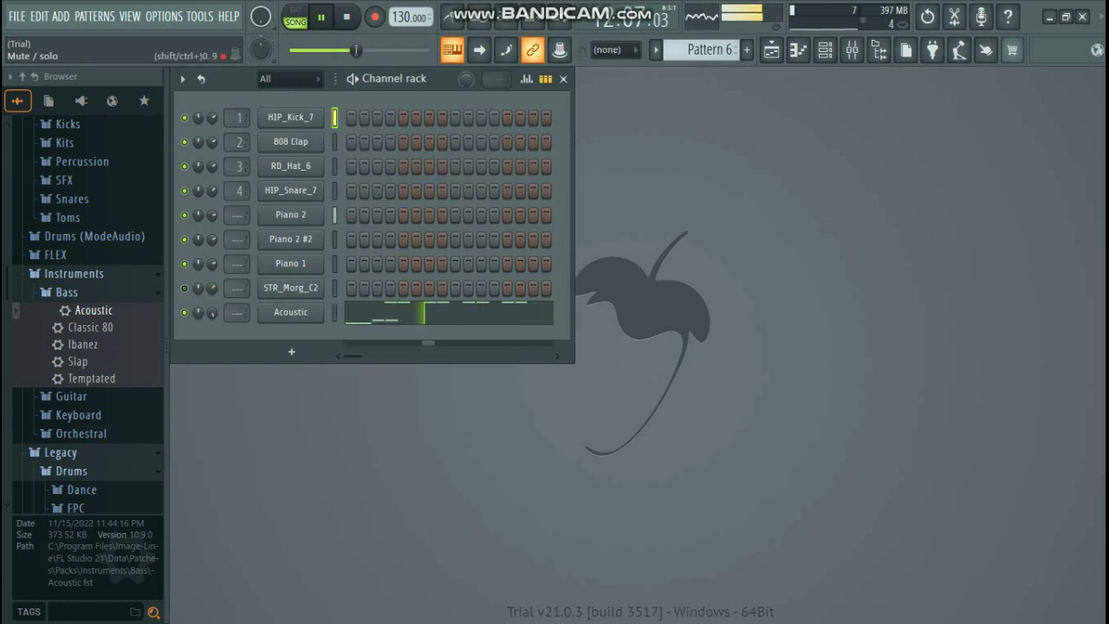
click(184, 288)
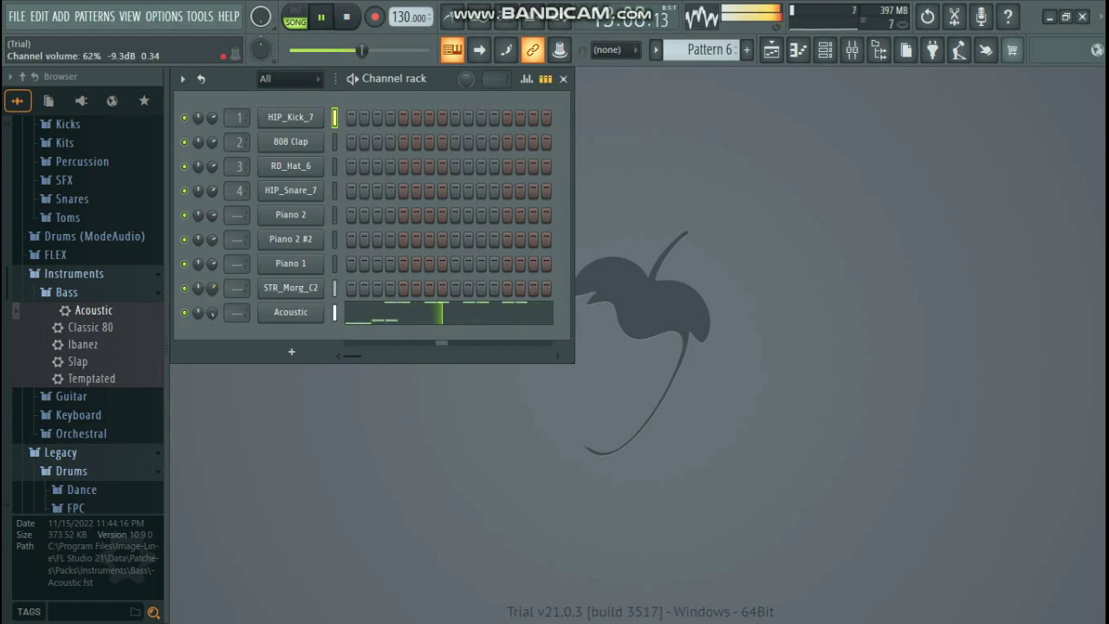
drag(212, 288, 212, 291)
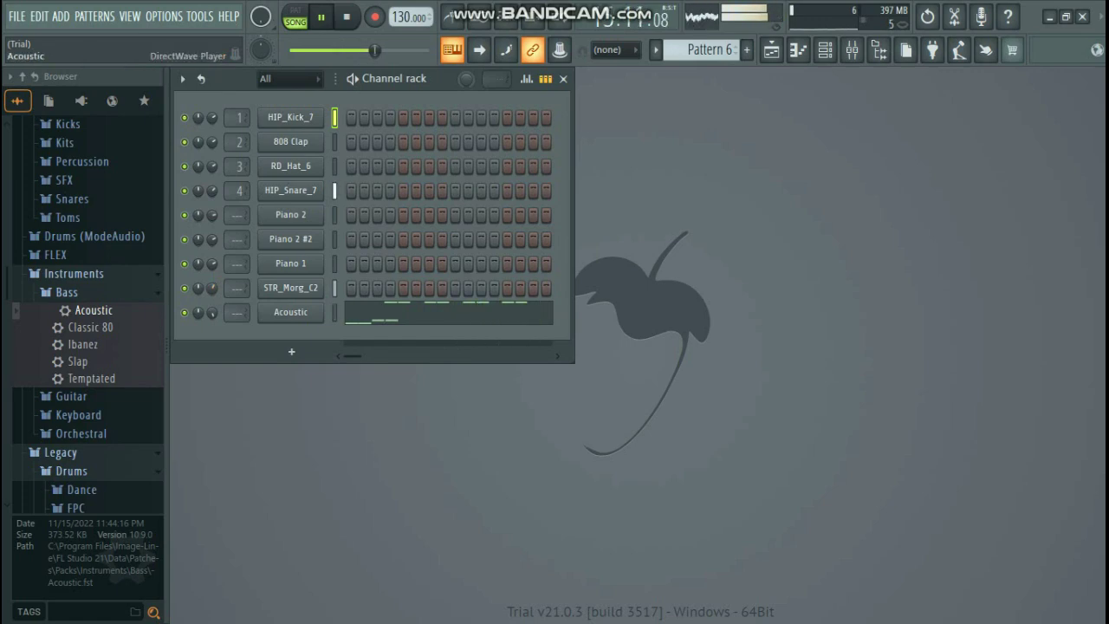
- Look over the Acoustic channel's DirectWave Player settings and its piano roll notes while the song plays
click(291, 312)
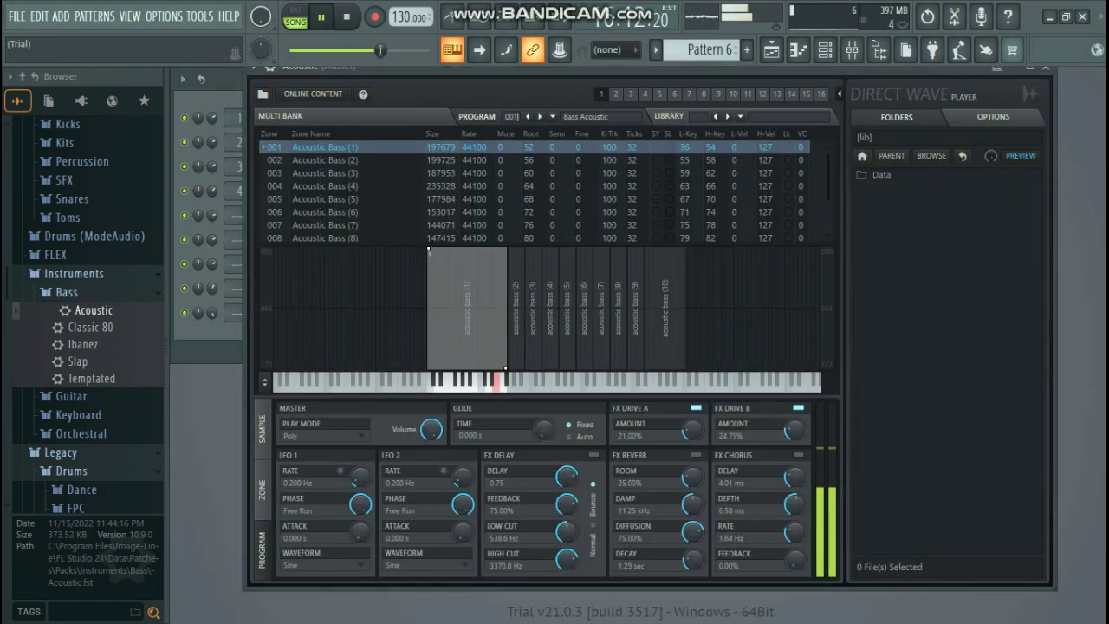
click(1046, 68)
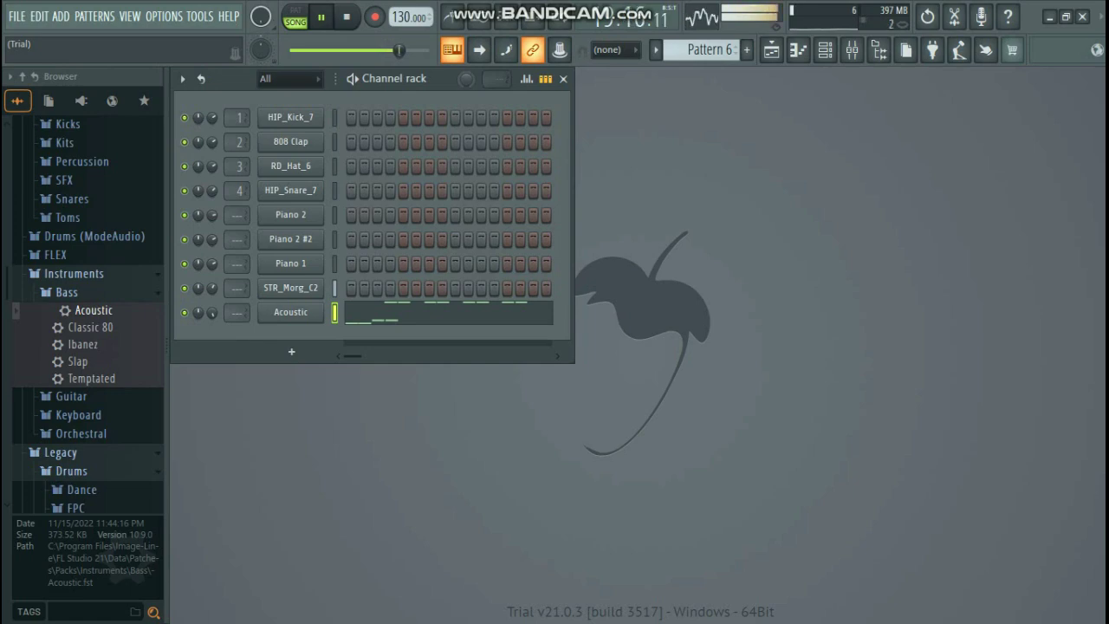
click(798, 50)
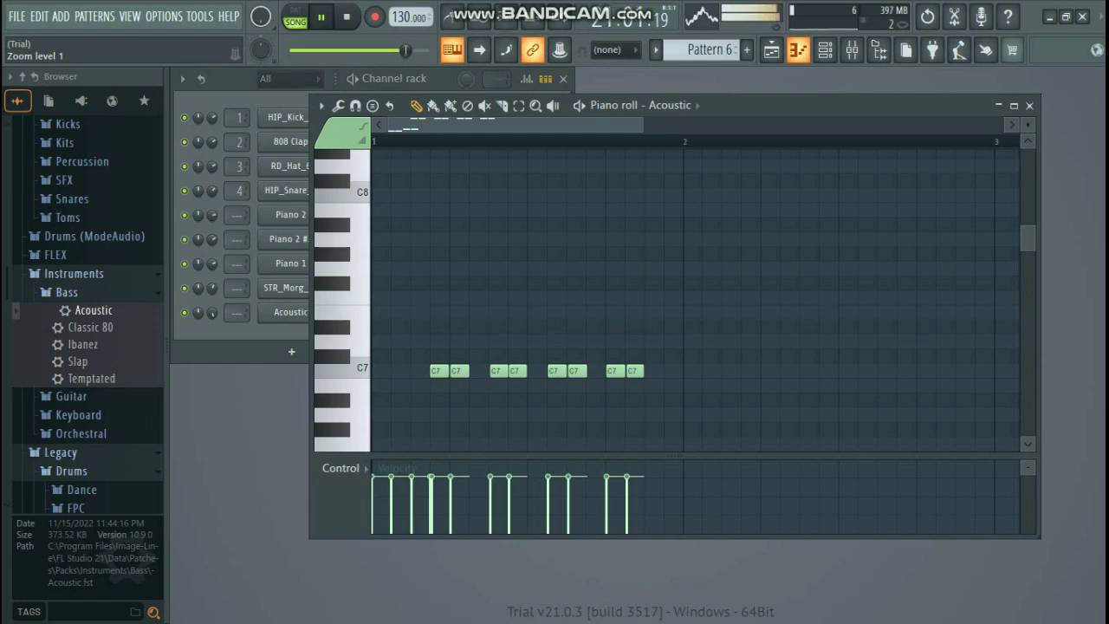
click(798, 51)
click(825, 50)
click(825, 49)
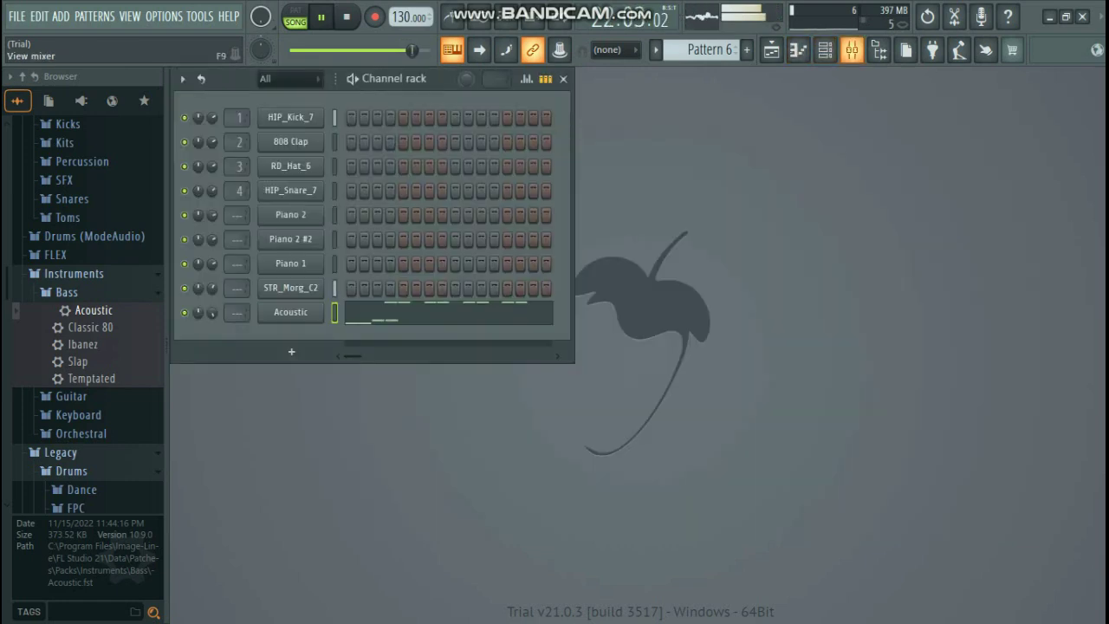
- Show the mixer, move it up into full view and stop the song
click(852, 49)
click(852, 50)
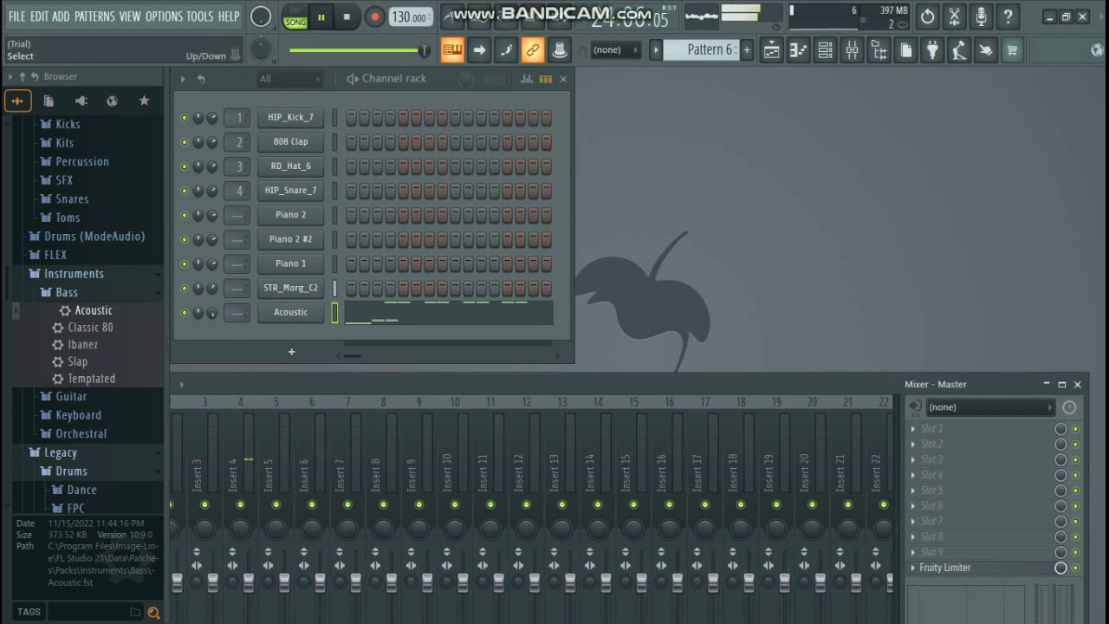
drag(538, 384, 625, 79)
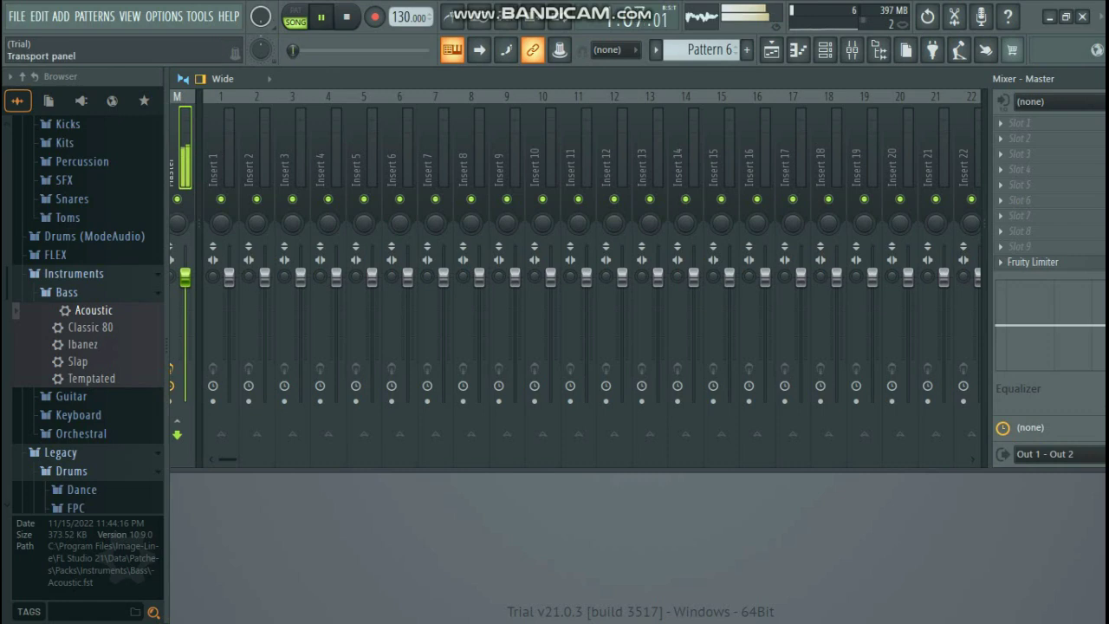
key(space)
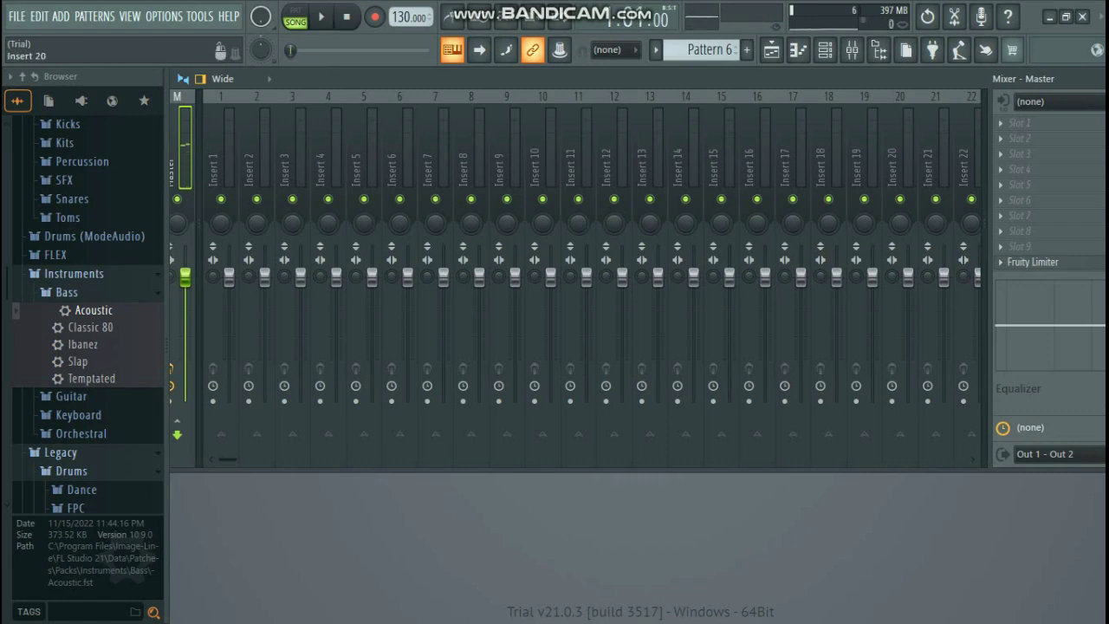
- Switch from song to pattern mode and audition Pattern 6 on its own
key(F6)
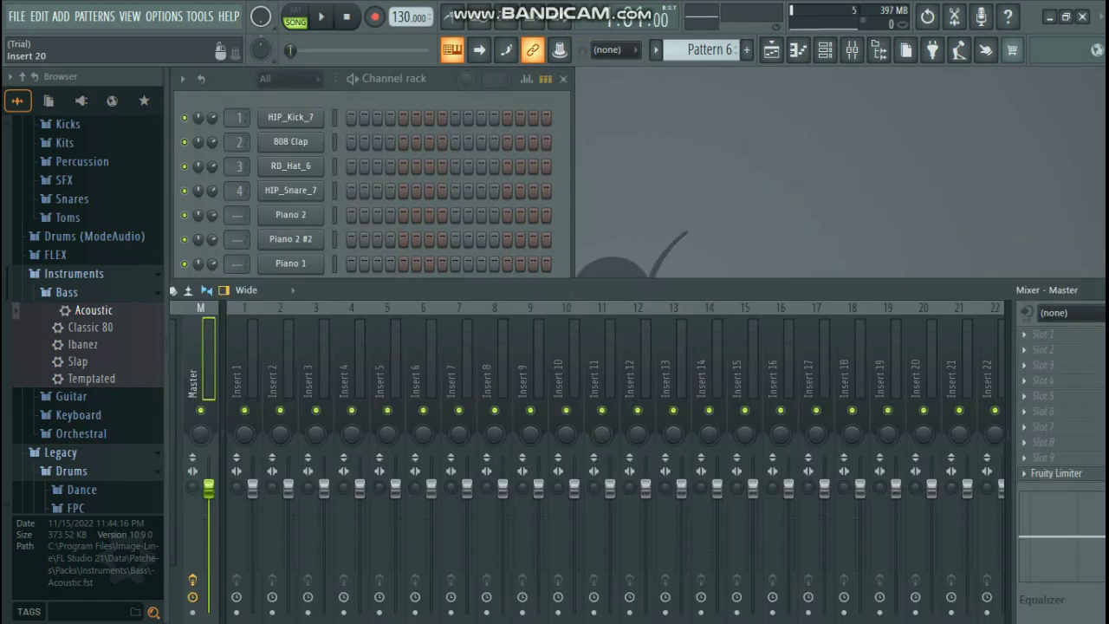
key(l)
key(space)
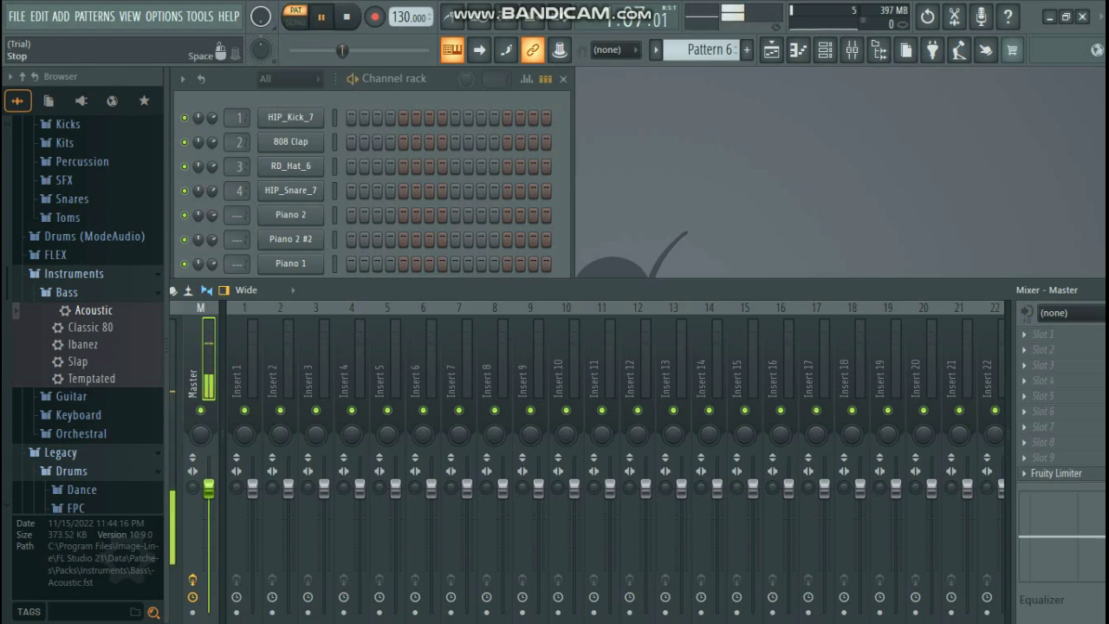
key(space)
- Route the selected Acoustic channel to mixer track Insert 3
drag(641, 290, 636, 137)
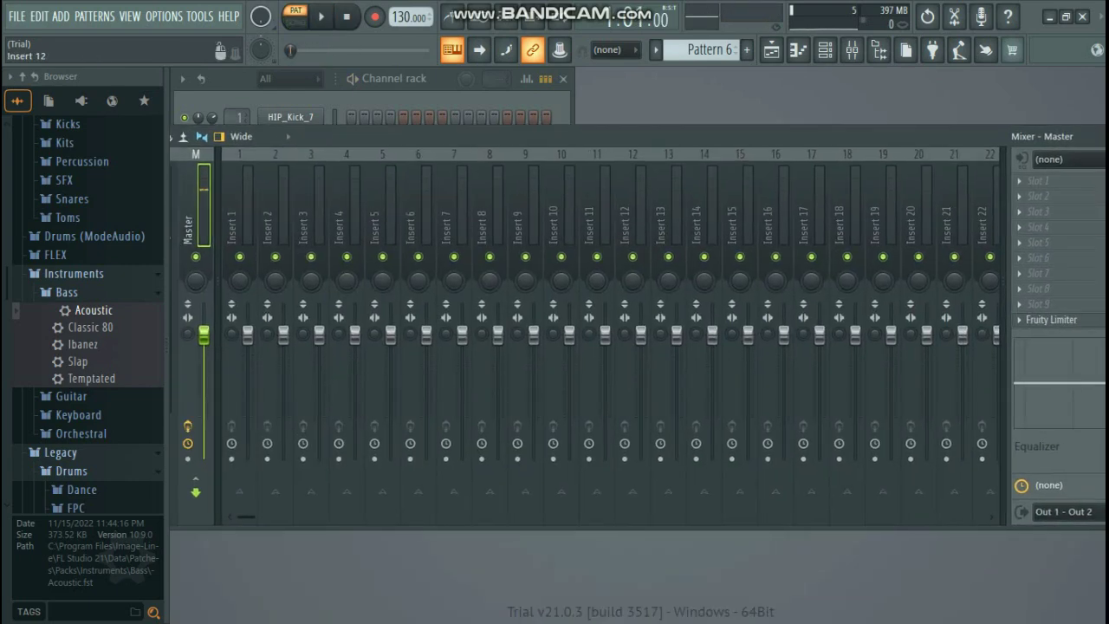
right_click(309, 215)
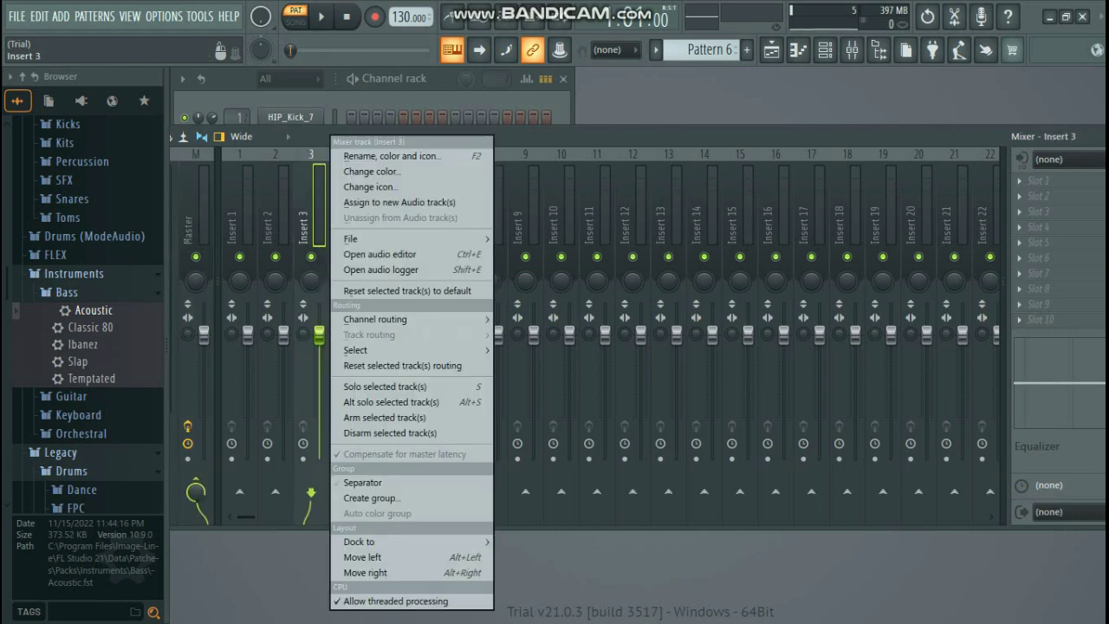
mouse_move(375, 319)
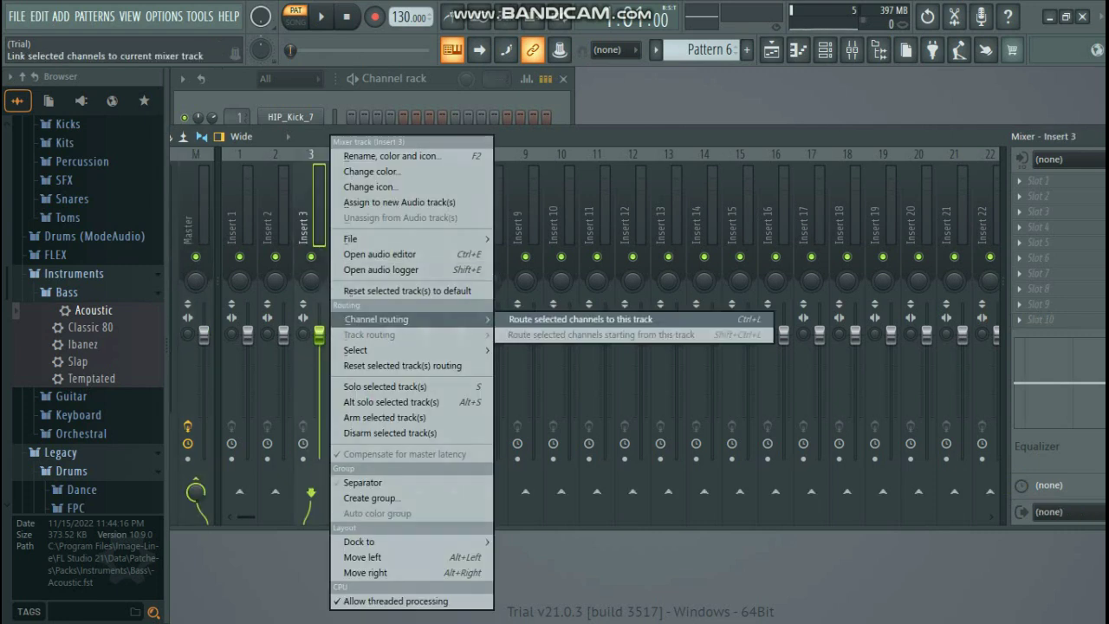
click(581, 319)
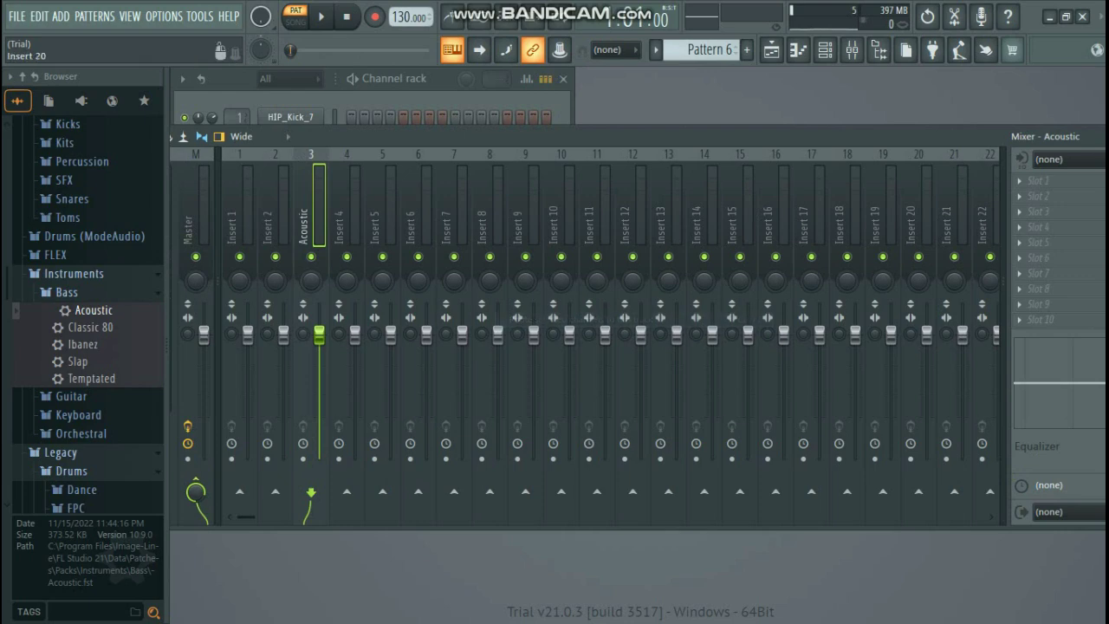
- Load Fruity Reeverb 2 into effect slot 1 of the Acoustic mixer track
drag(923, 136, 807, 167)
click(919, 213)
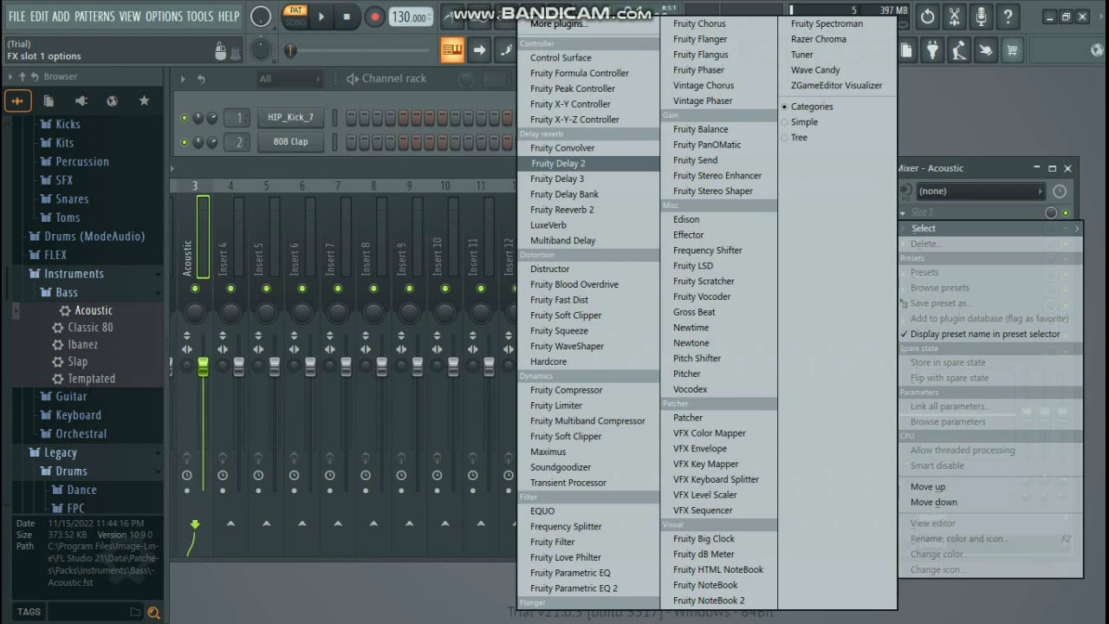
click(561, 209)
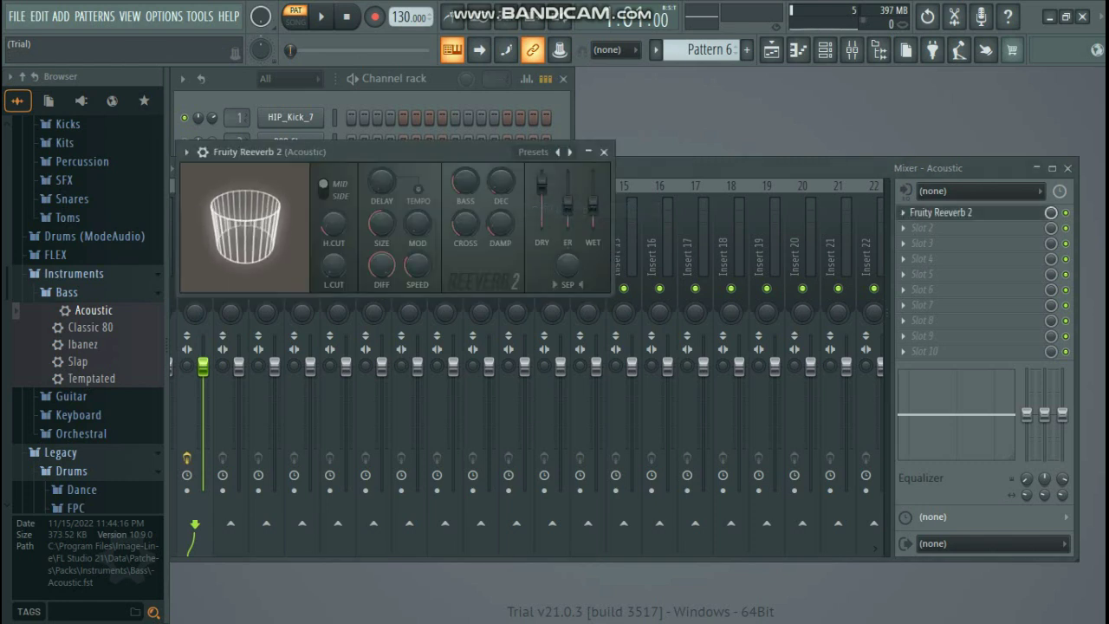
- Audition Pattern 6 through Fruity Reeverb 2 in pattern mode and close the effect's window
key(space)
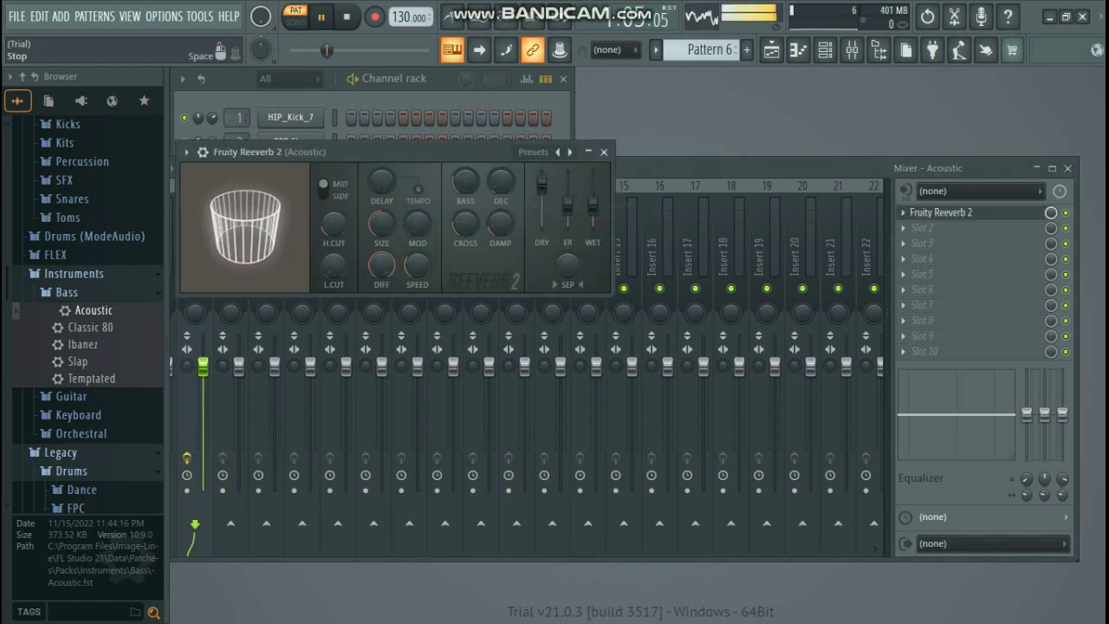
key(space)
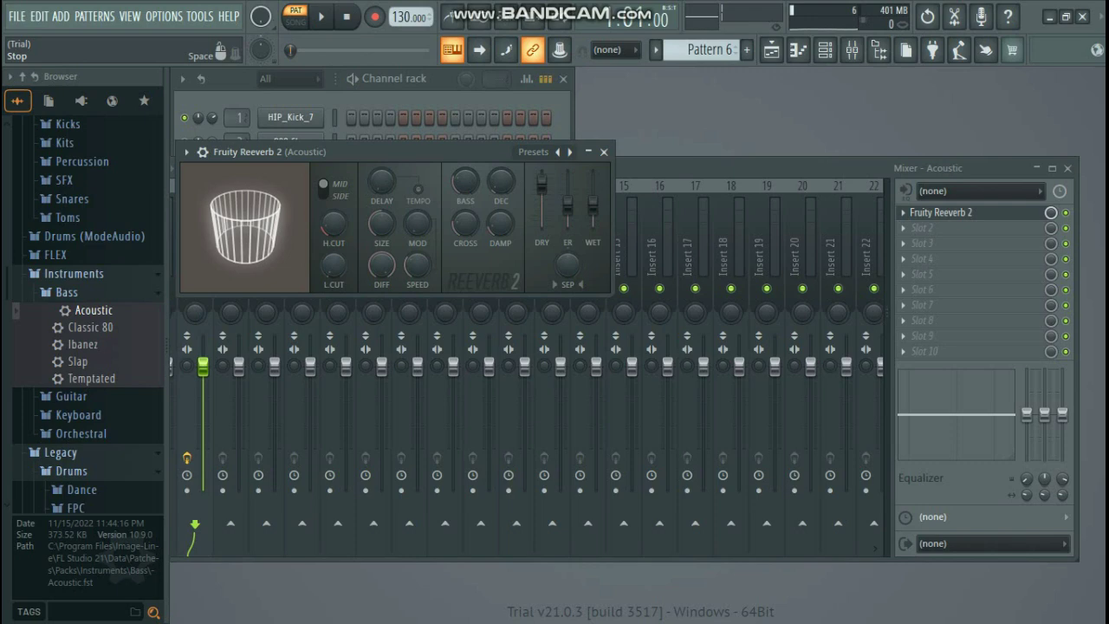
key(l)
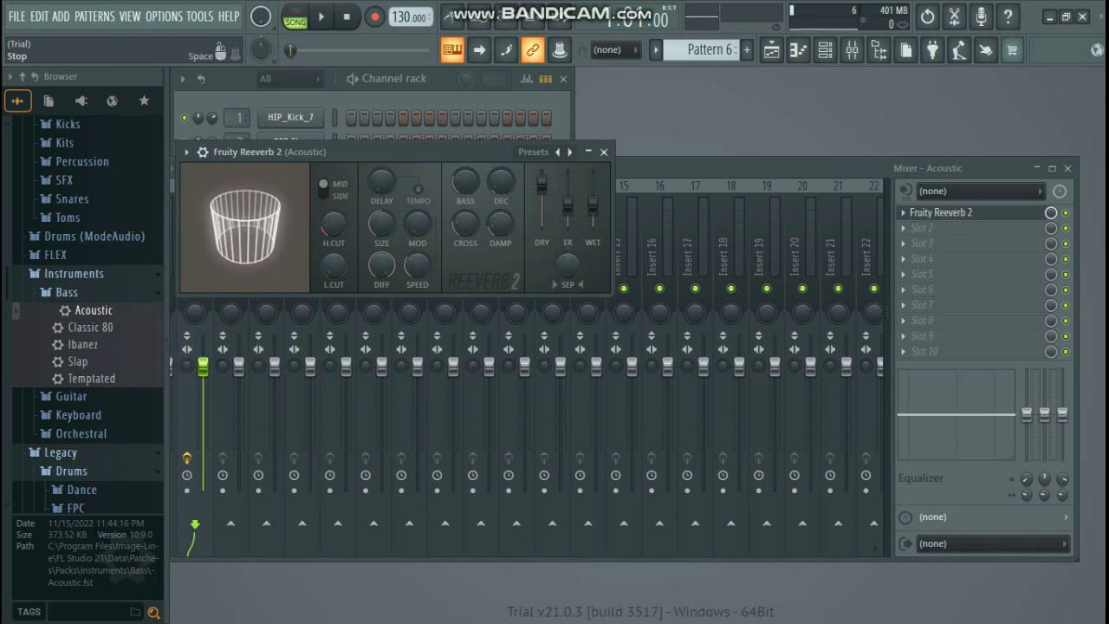
key(l)
key(space)
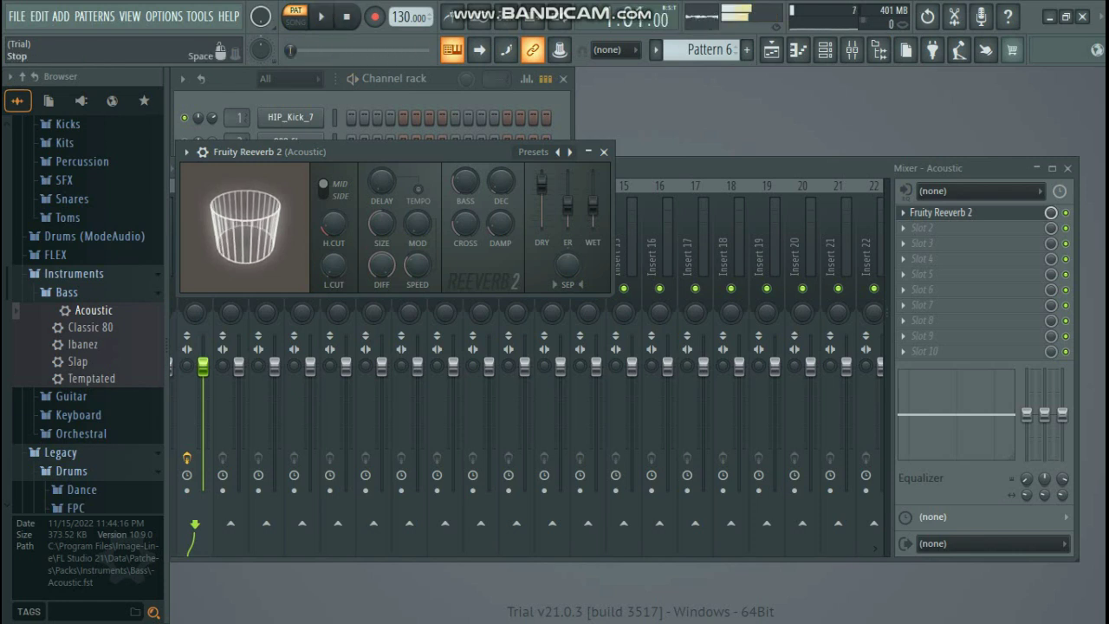
key(space)
click(605, 151)
- Try the Hardcore effect in slot 2 of the Acoustic mixer track and audition Pattern 6 through it
click(919, 228)
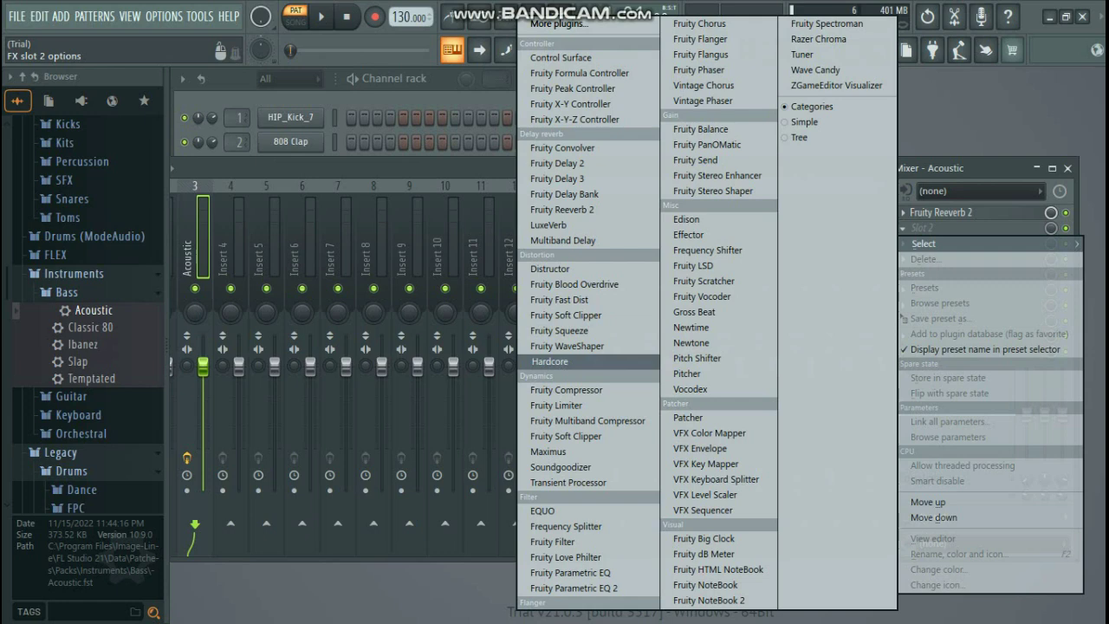
click(555, 361)
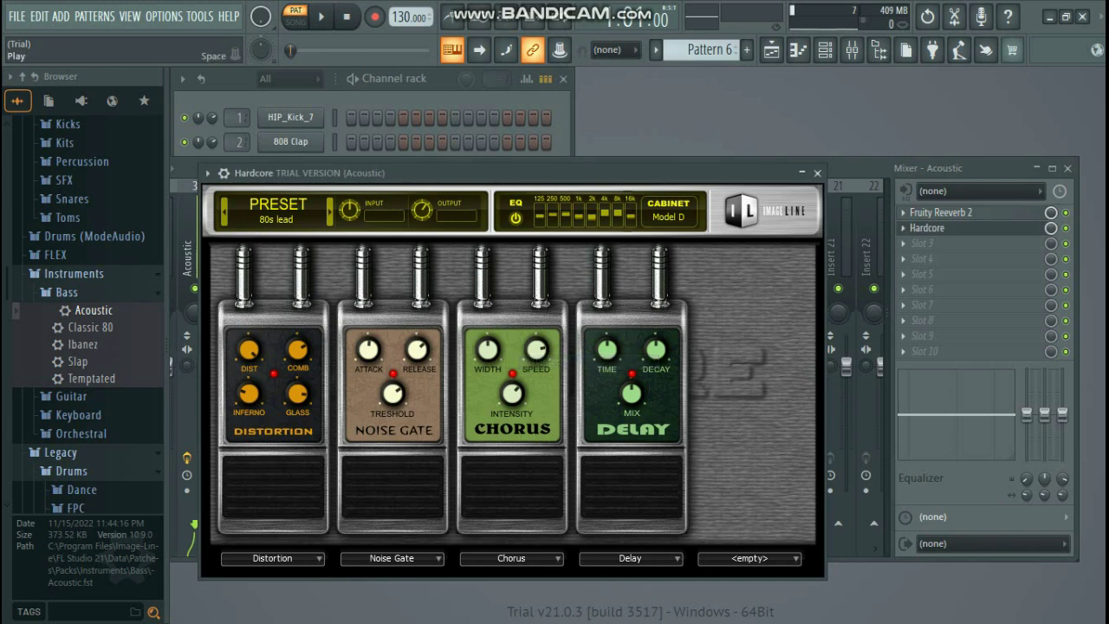
key(space)
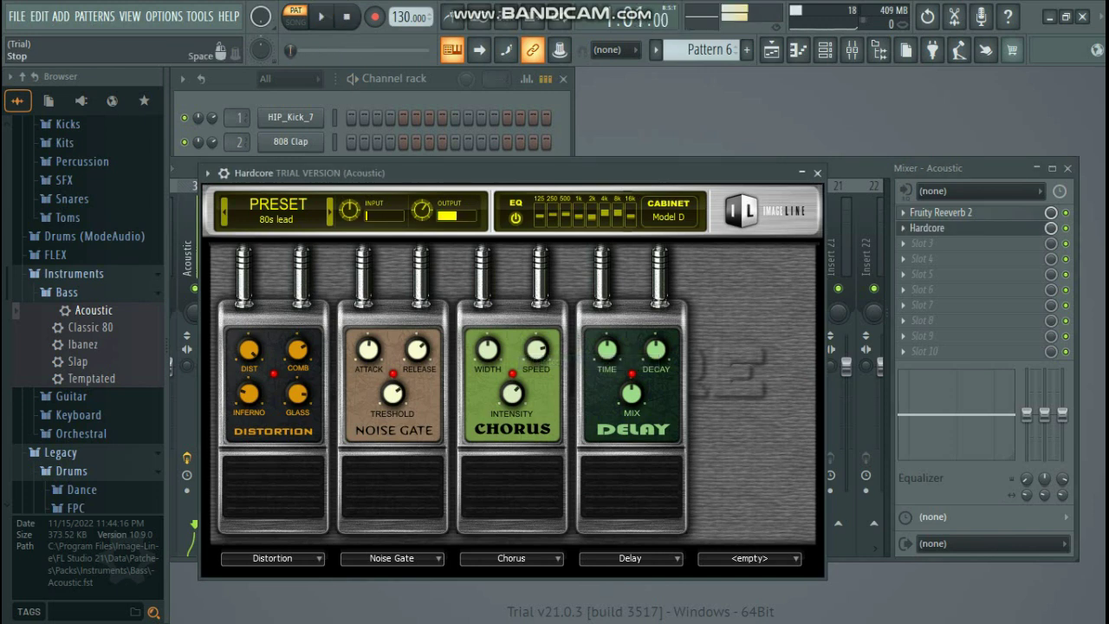
key(space)
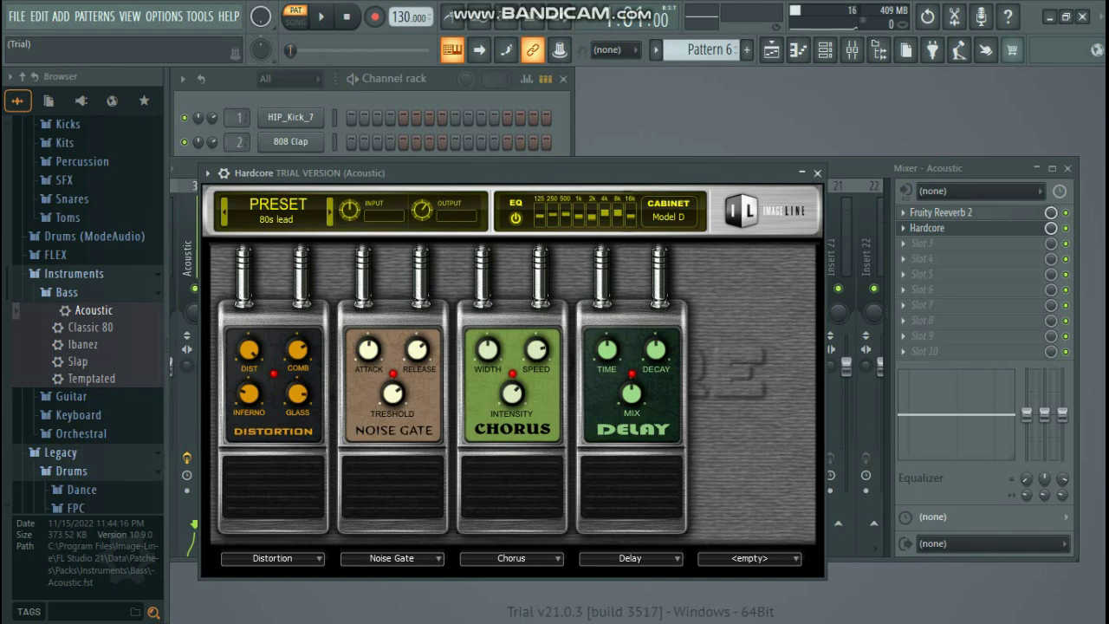
click(818, 172)
- Replace Hardcore in slot 2 of the Acoustic mixer track with Vintage Phaser and audition Pattern 6
click(903, 228)
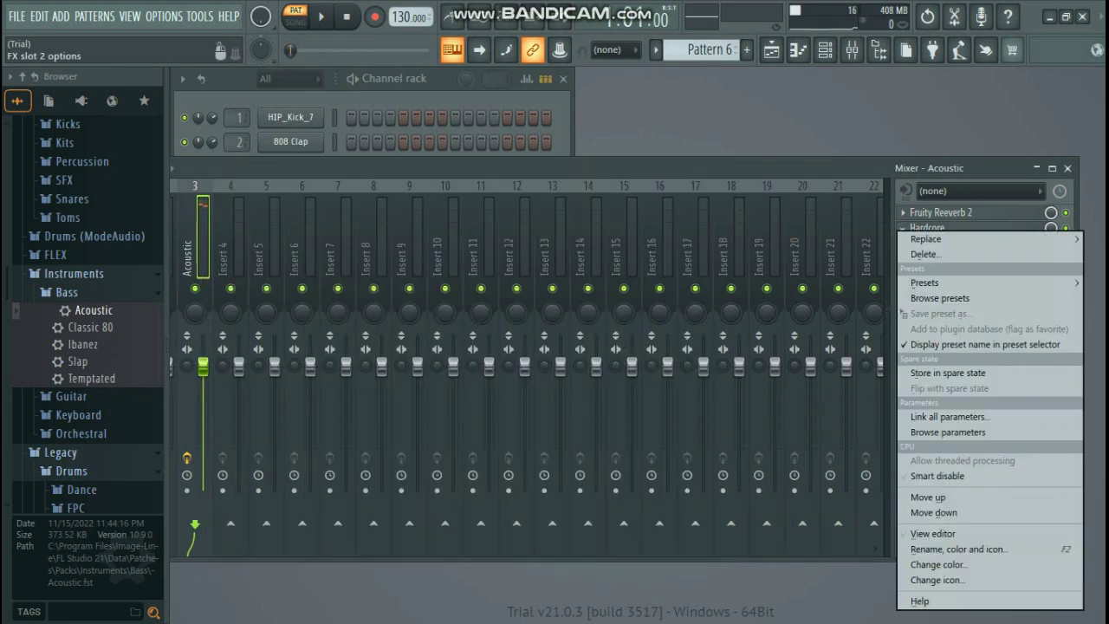
mouse_move(926, 239)
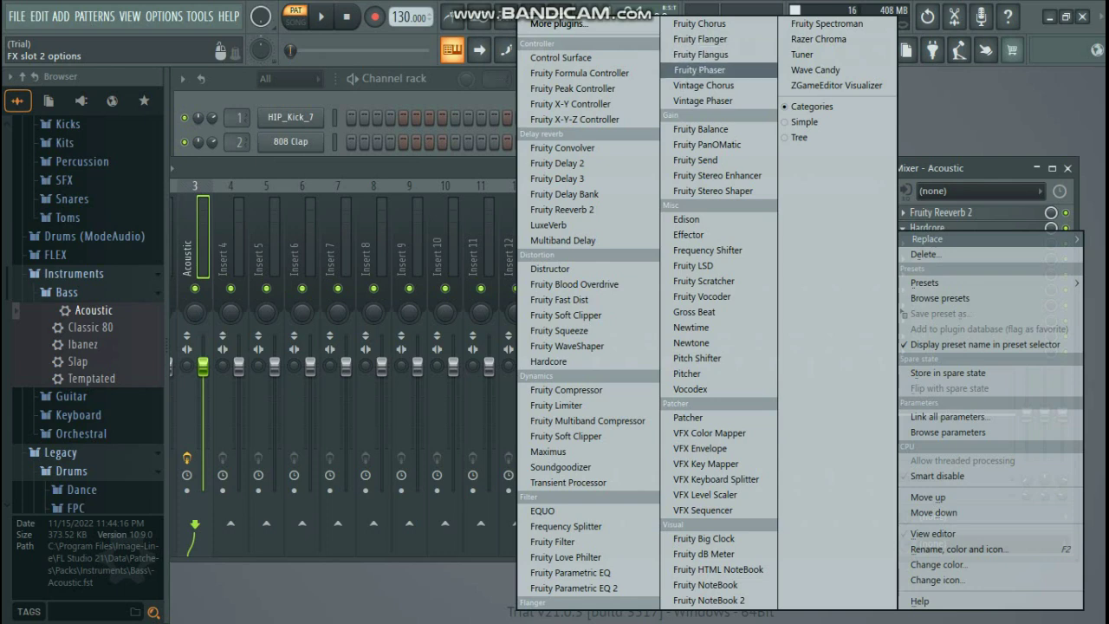
click(704, 100)
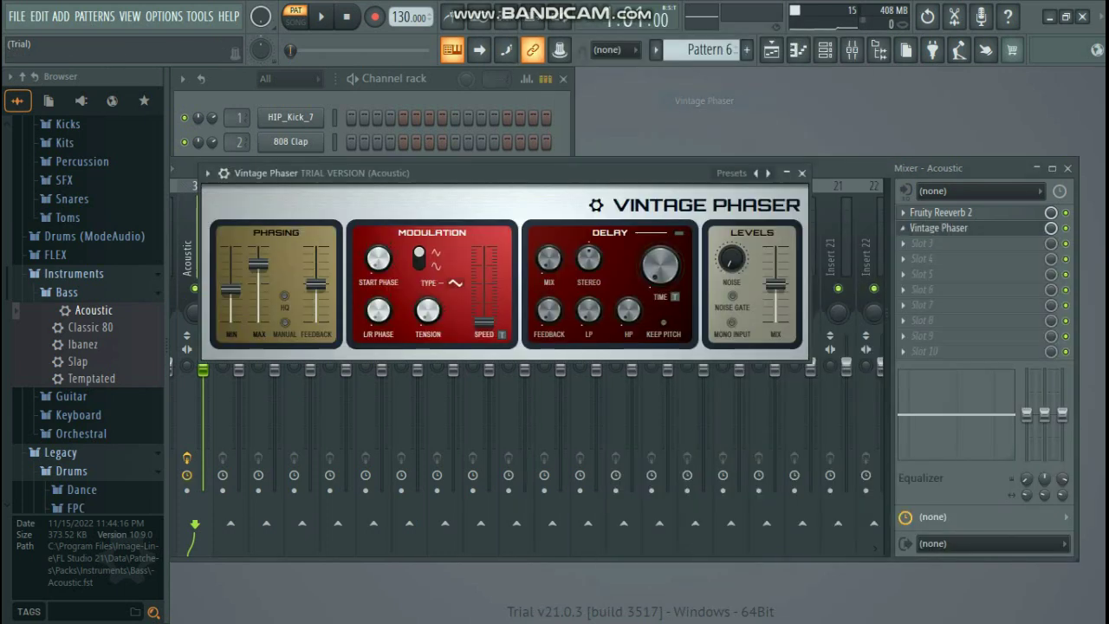
key(space)
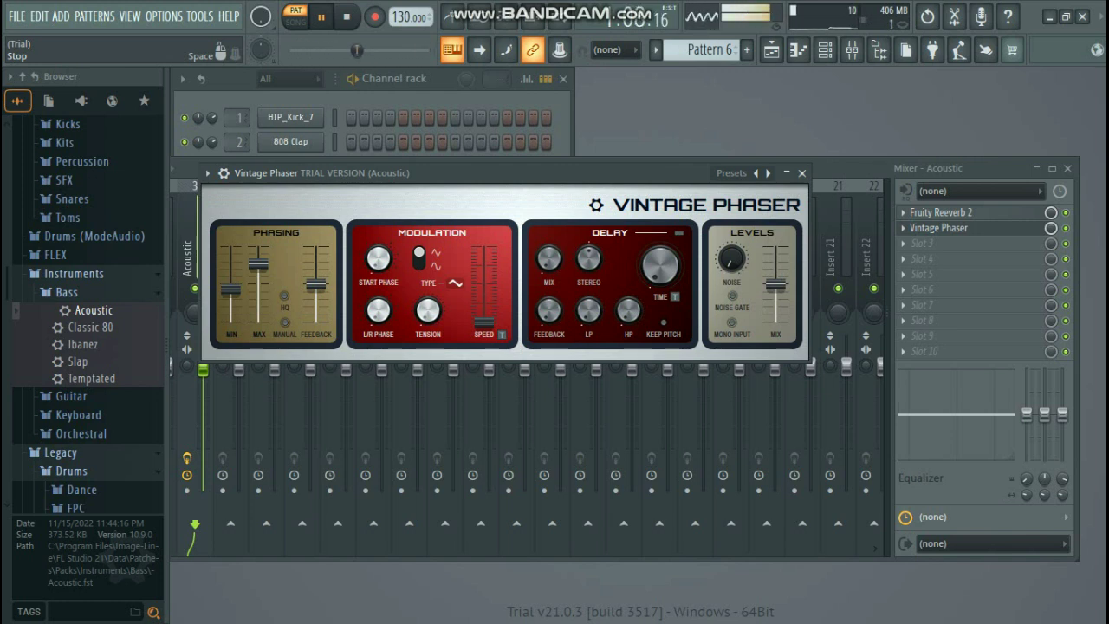
click(346, 16)
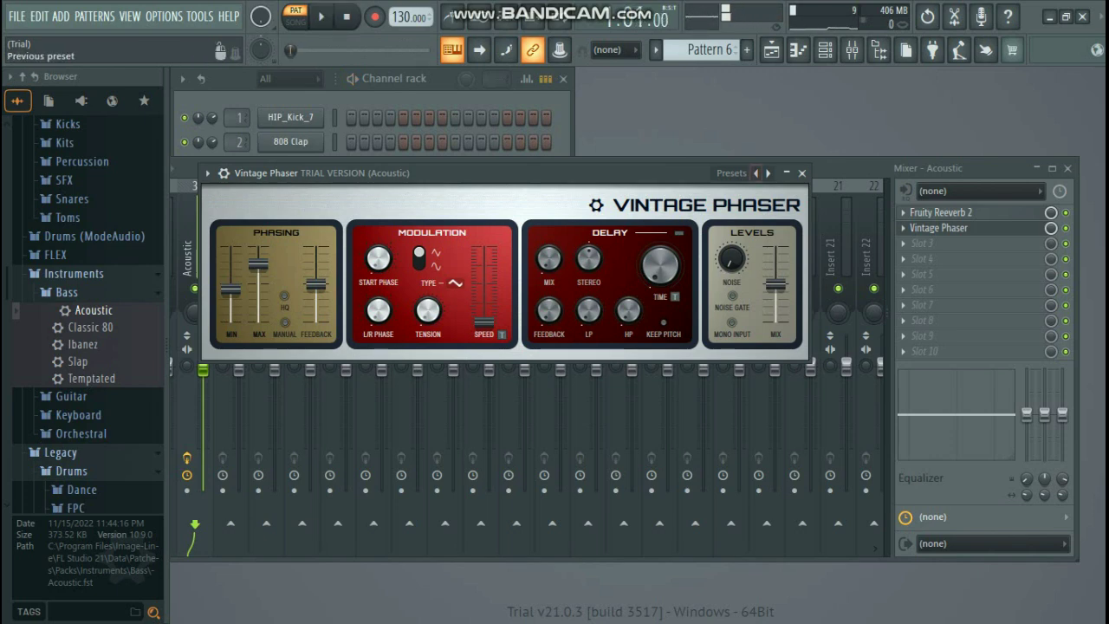
- Set Vintage Phaser to the Classic cycle mono preset and play Pattern 6 through it
click(768, 172)
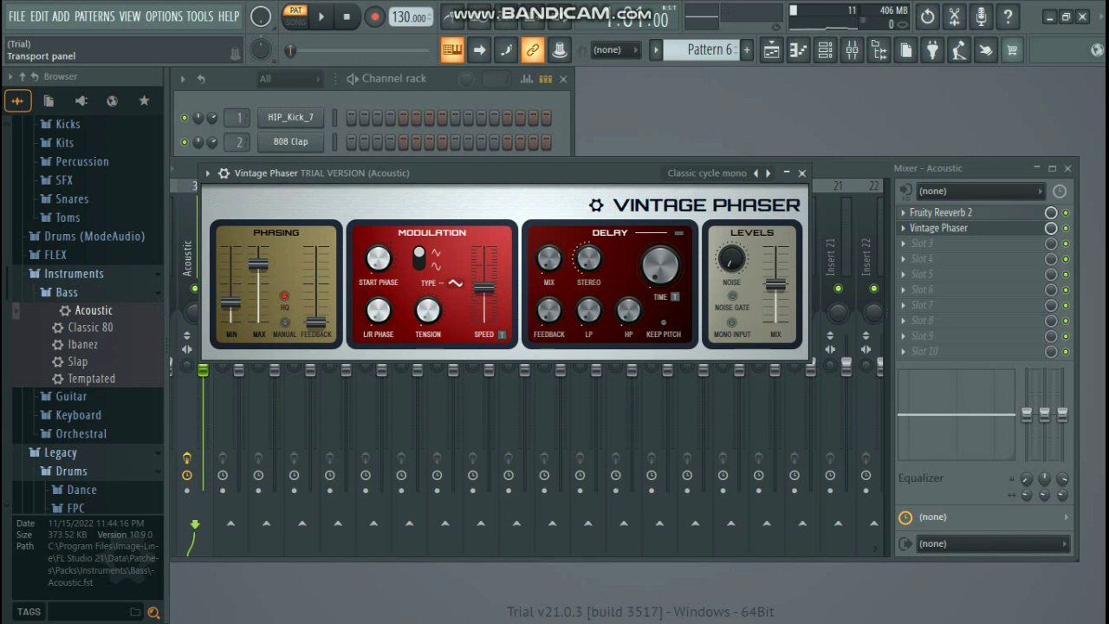
click(321, 17)
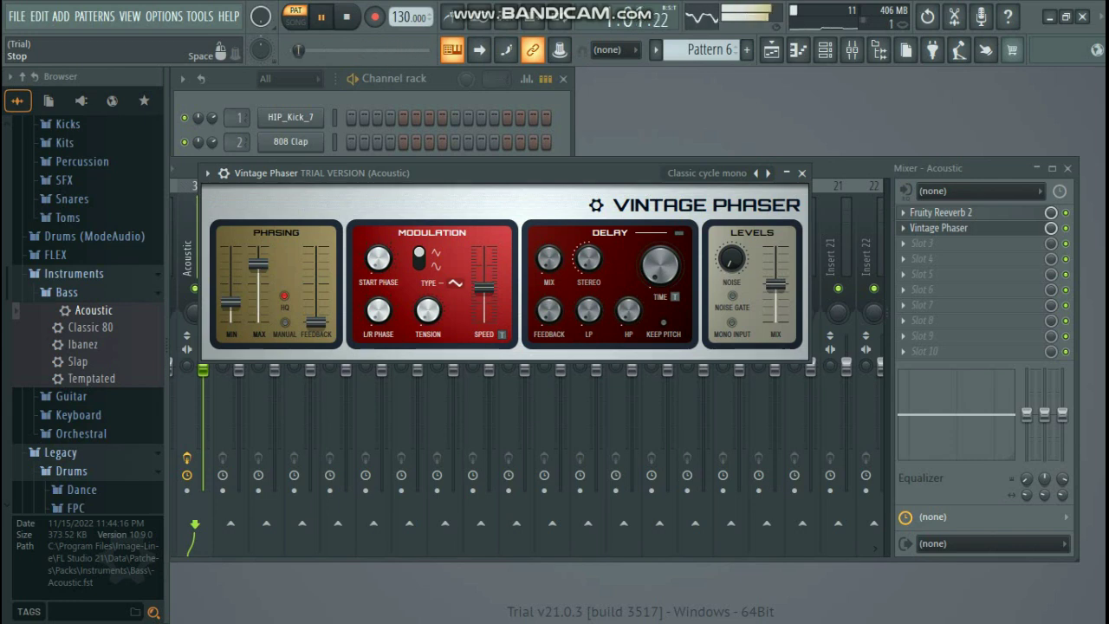
- Switch Vintage Phaser to the Classic cycle stereo preset and audition Pattern 6 through it
key(space)
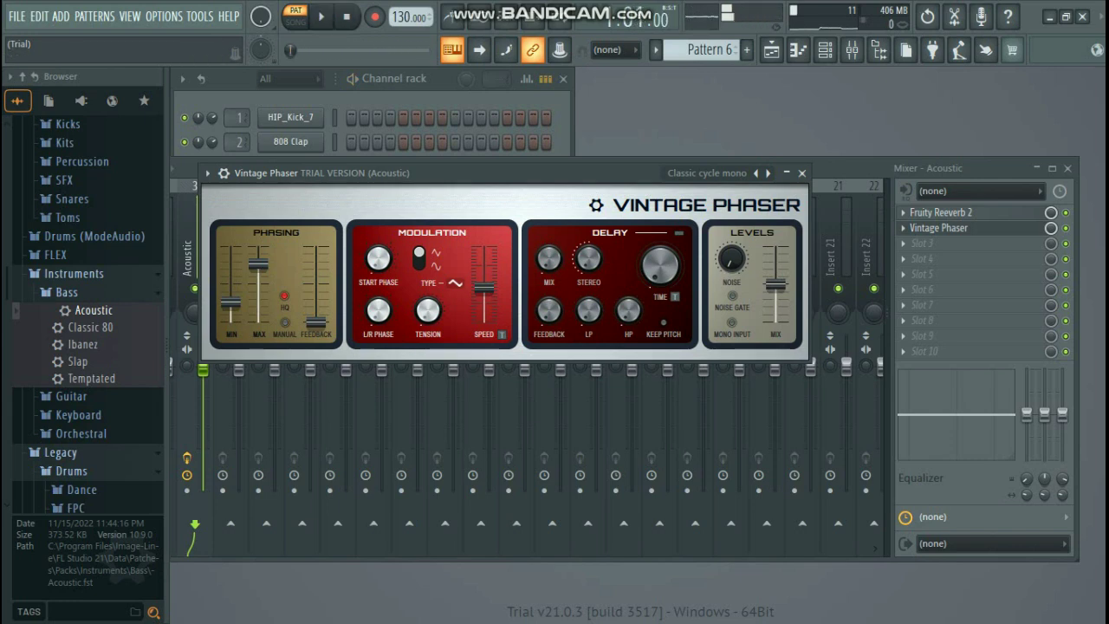
click(768, 173)
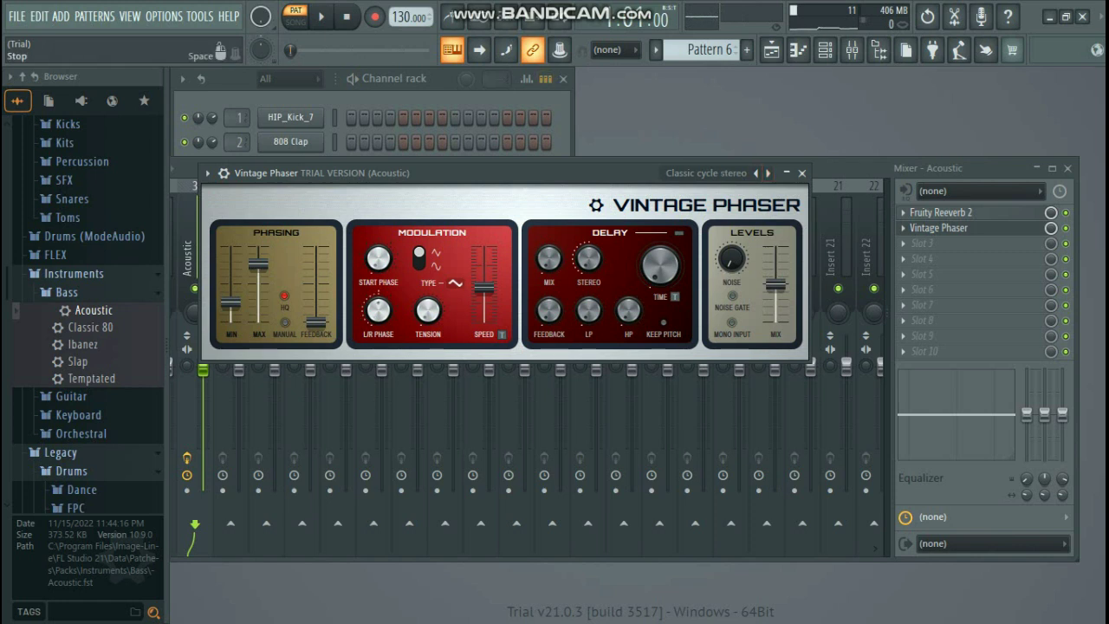
click(321, 17)
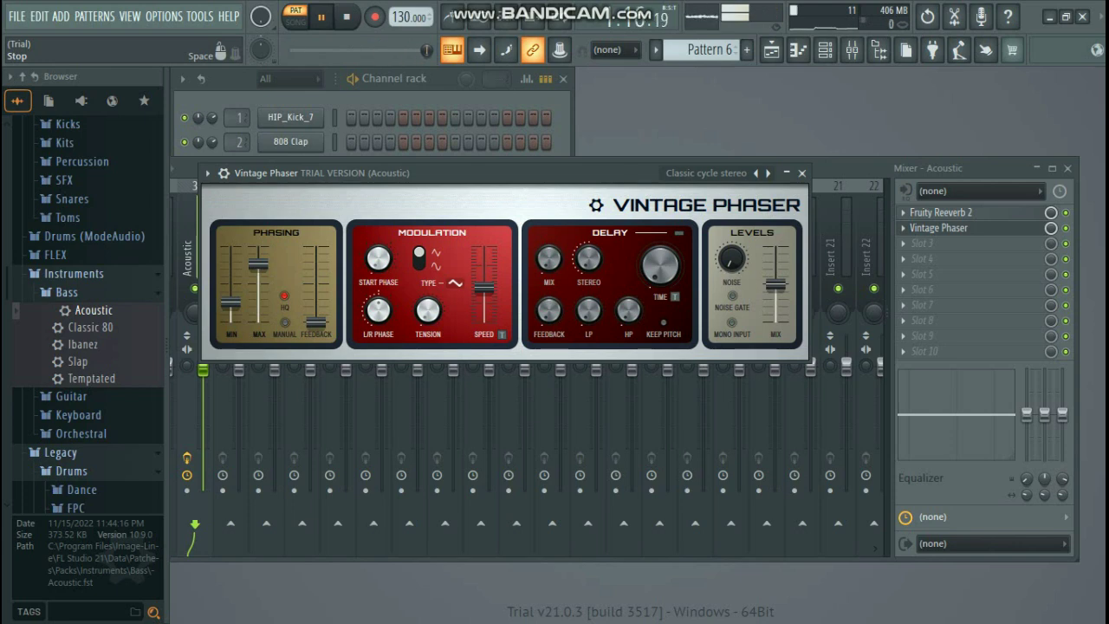
key(space)
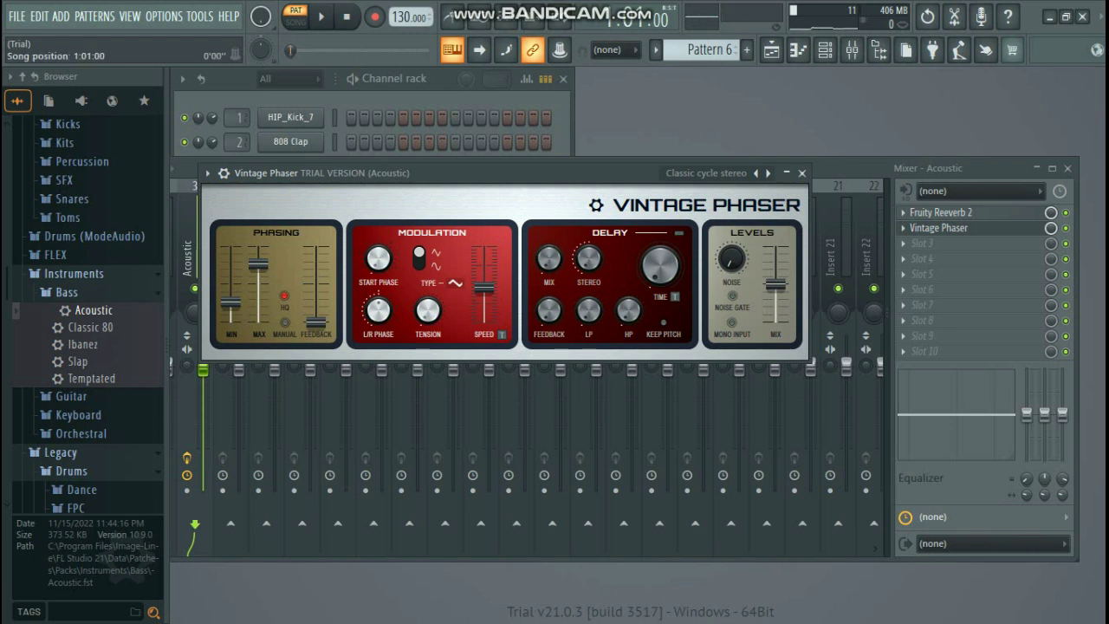
- Play the whole arrangement in song mode with the phaser applied to the Acoustic bass, and stop playback
click(295, 16)
click(321, 15)
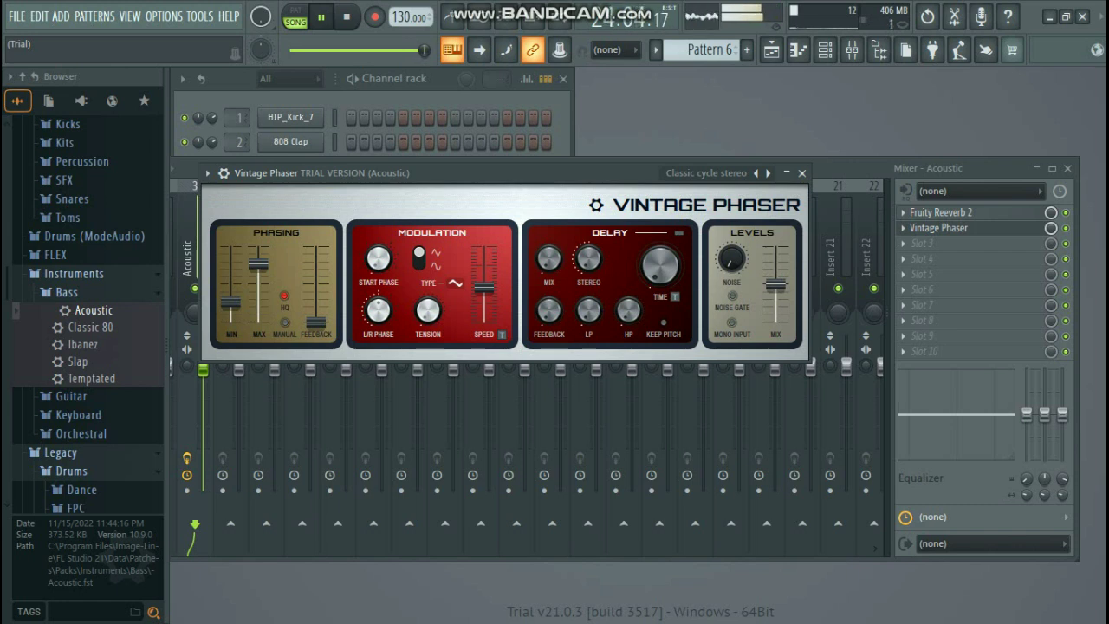
click(346, 16)
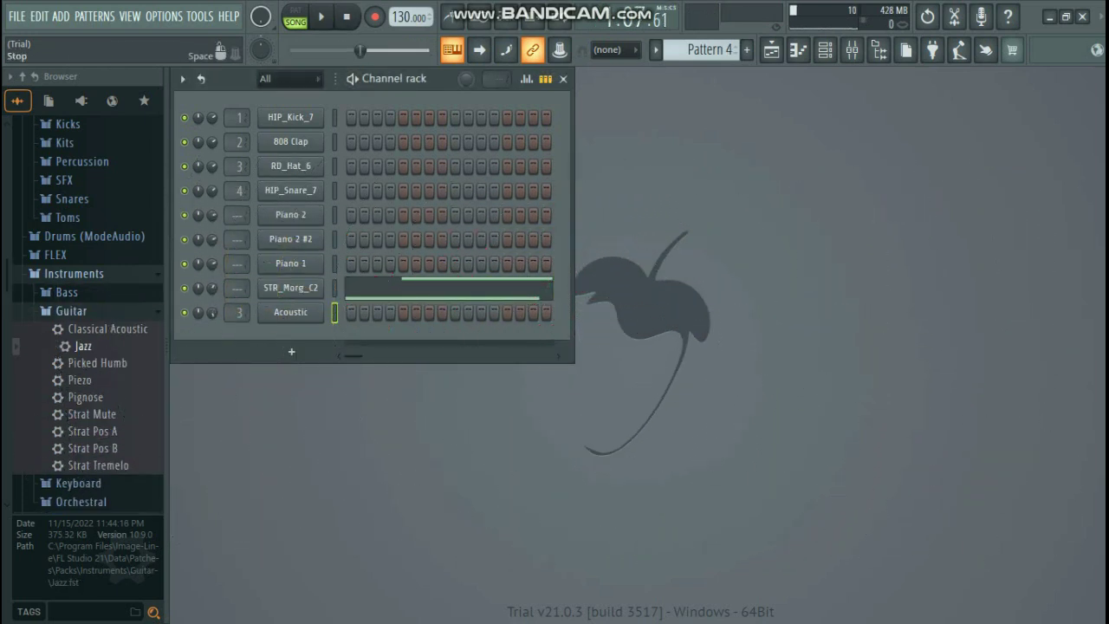
- Play the finished song from its beginning with the playlist open, stop playback, and minimize the program window
drag(359, 50, 291, 50)
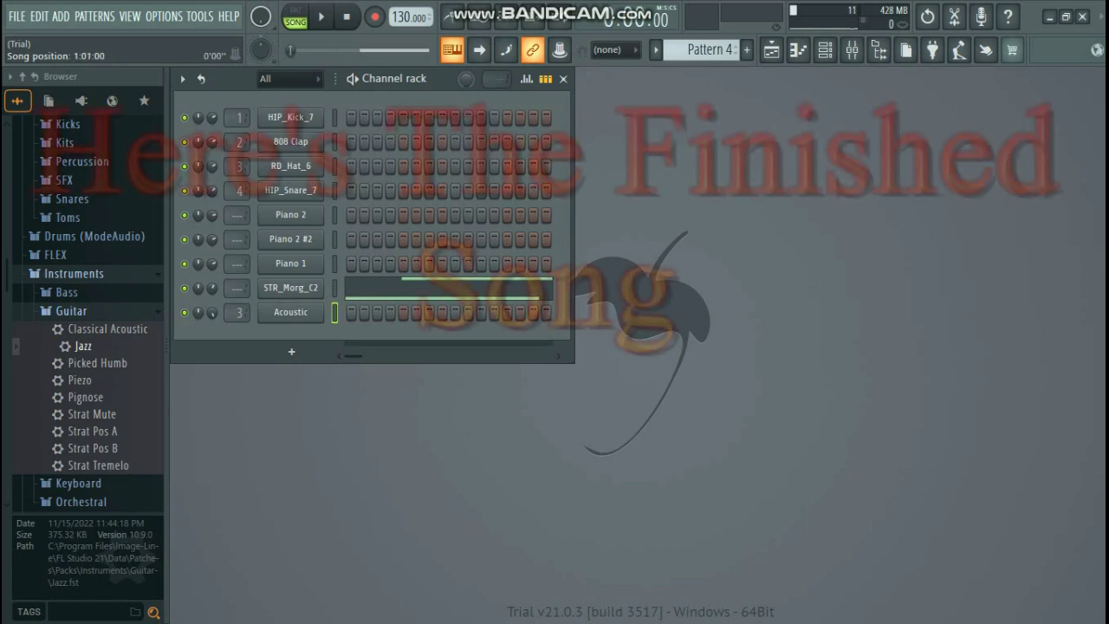
click(771, 49)
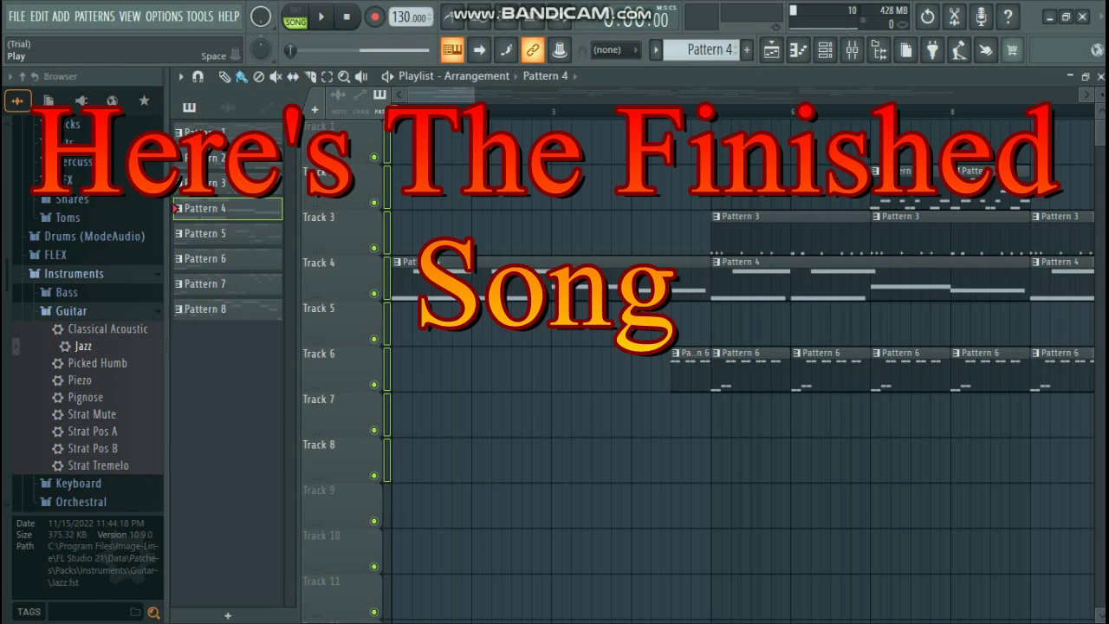
click(321, 17)
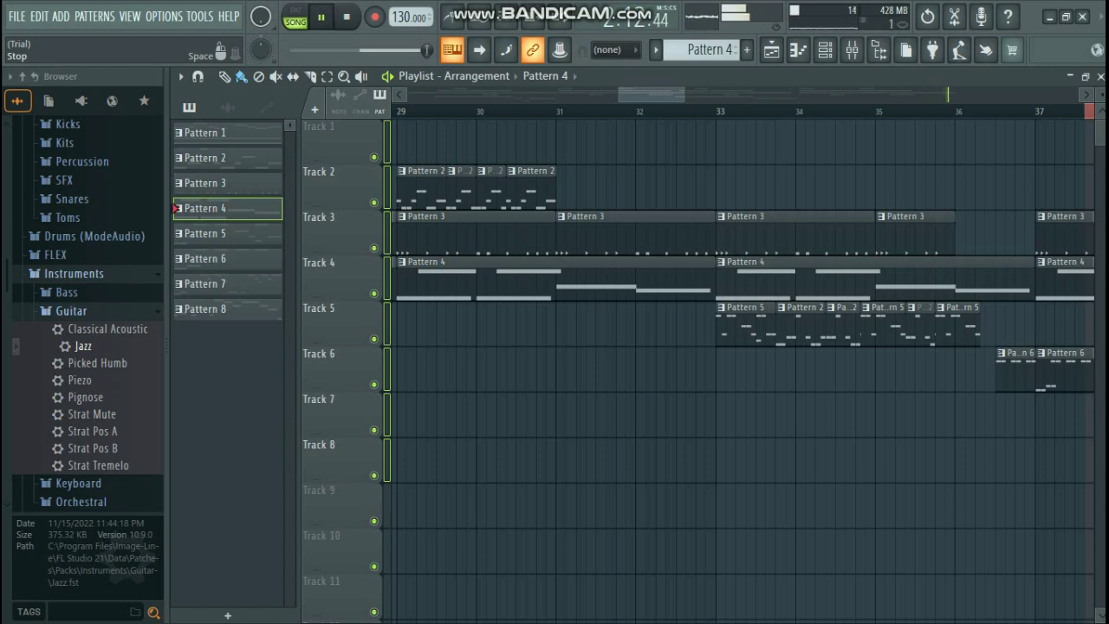
key(space)
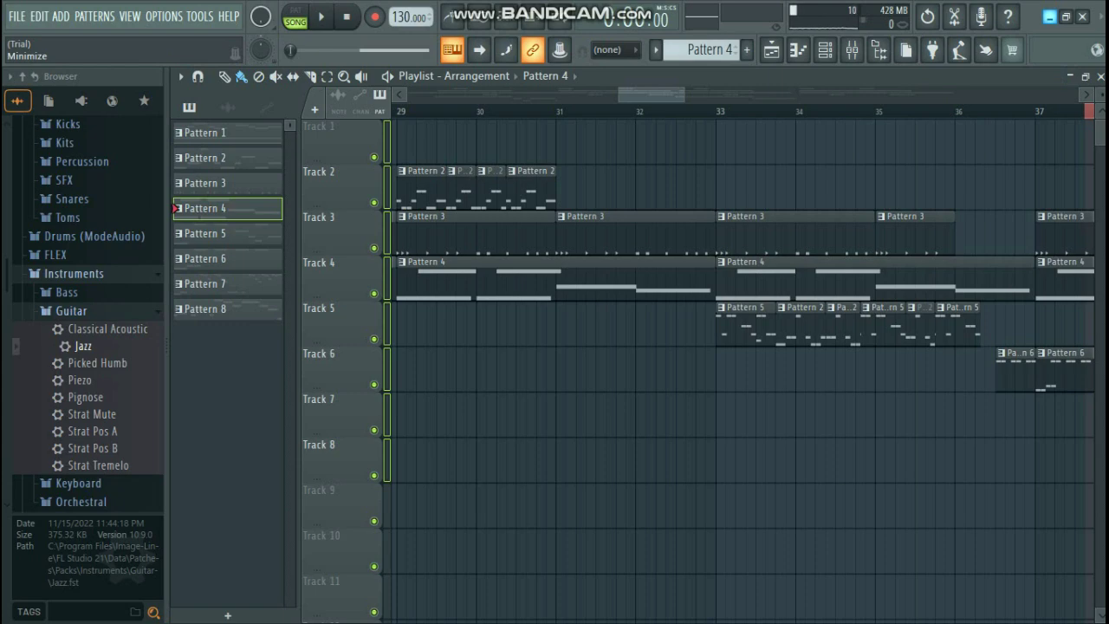
click(1050, 17)
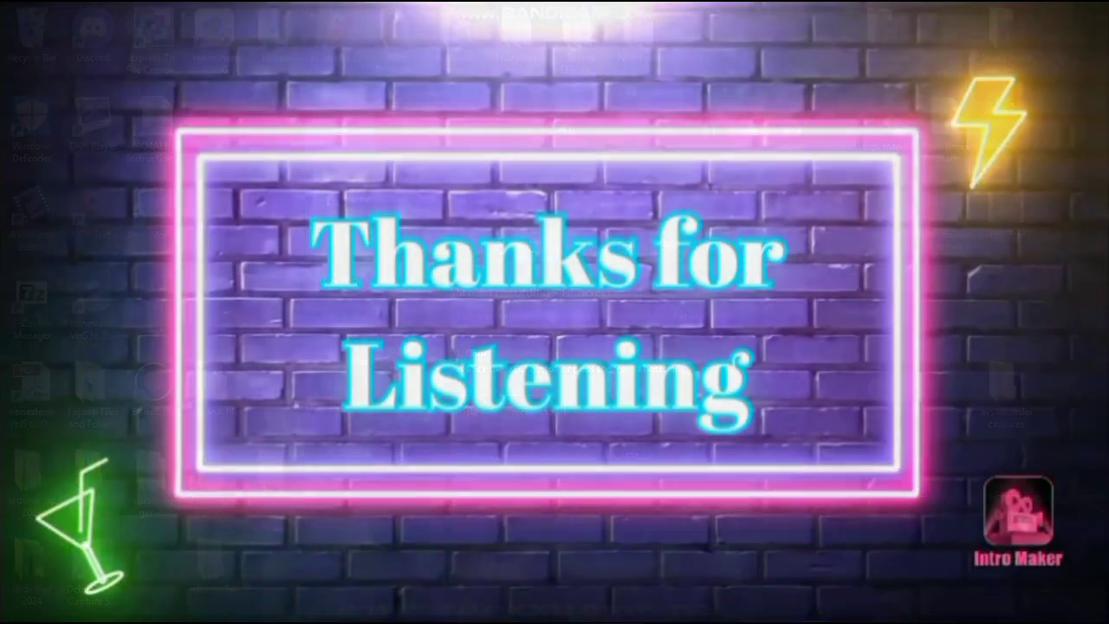